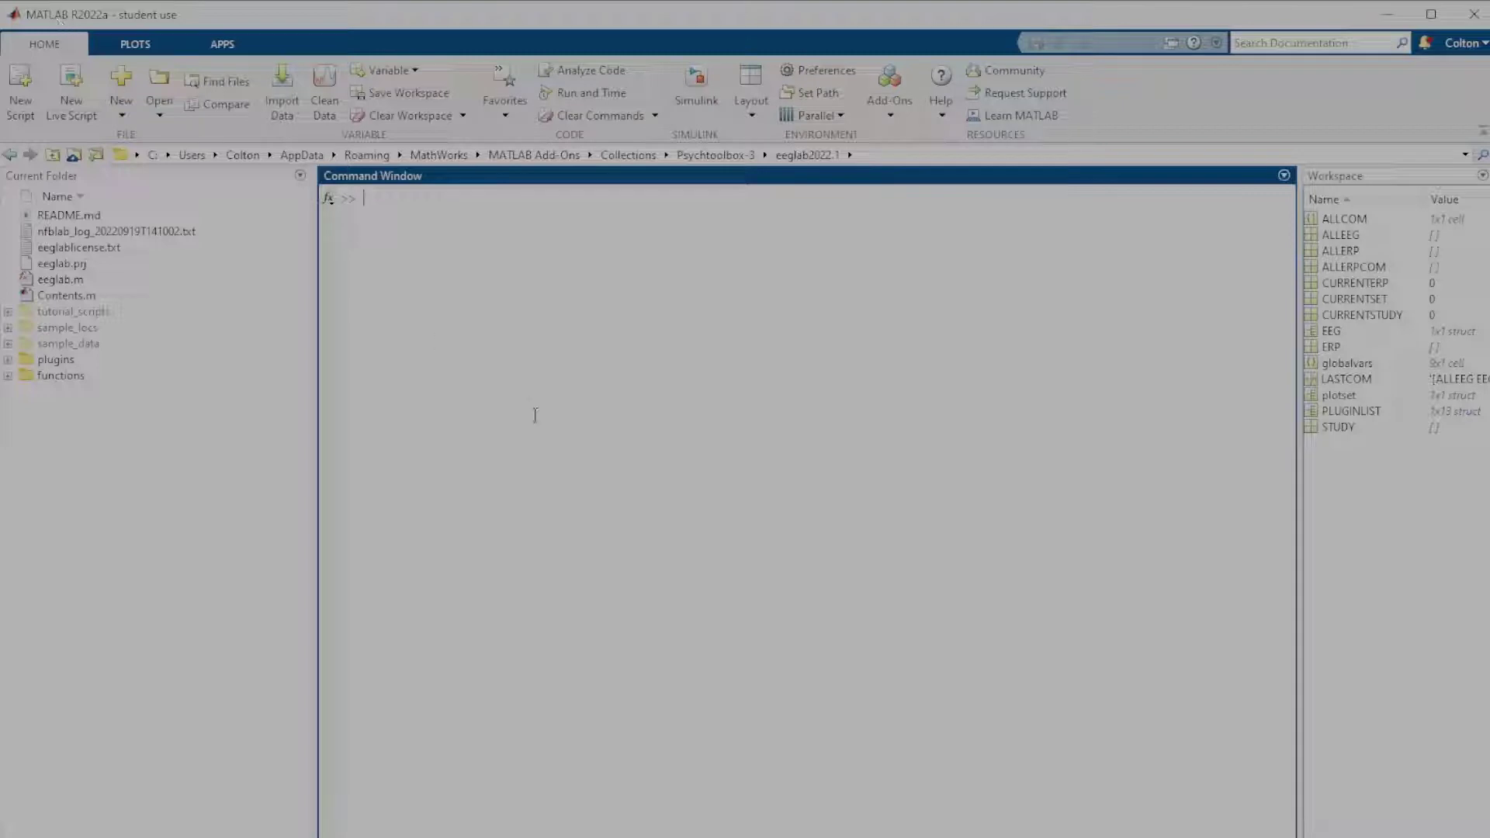
Launch EEGLAB from the MATLAB command line and move its window clear of the screen's edge.
text(eeglab)
key(Return)
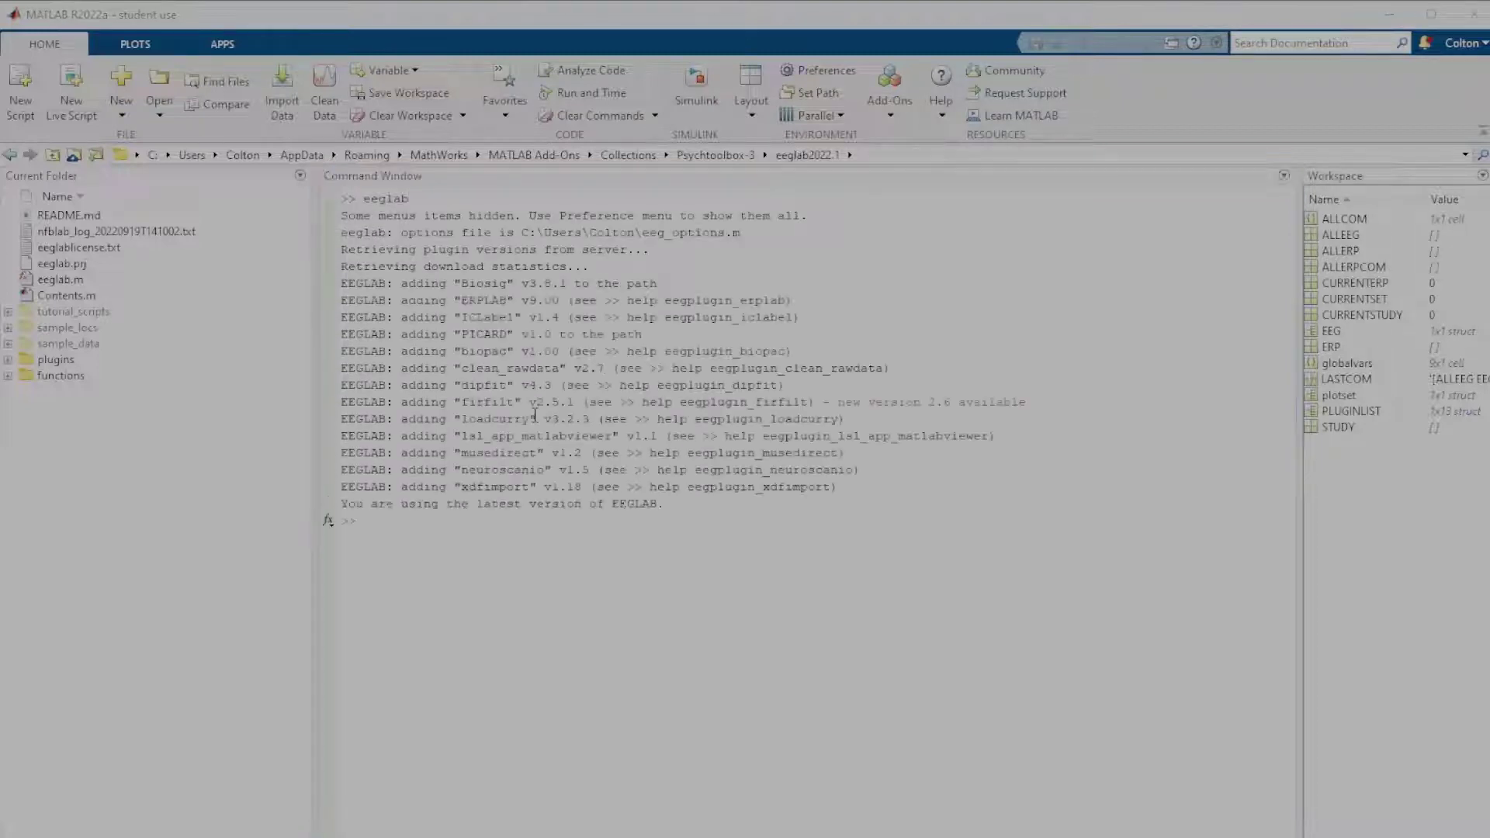
drag(488, 280, 747, 309)
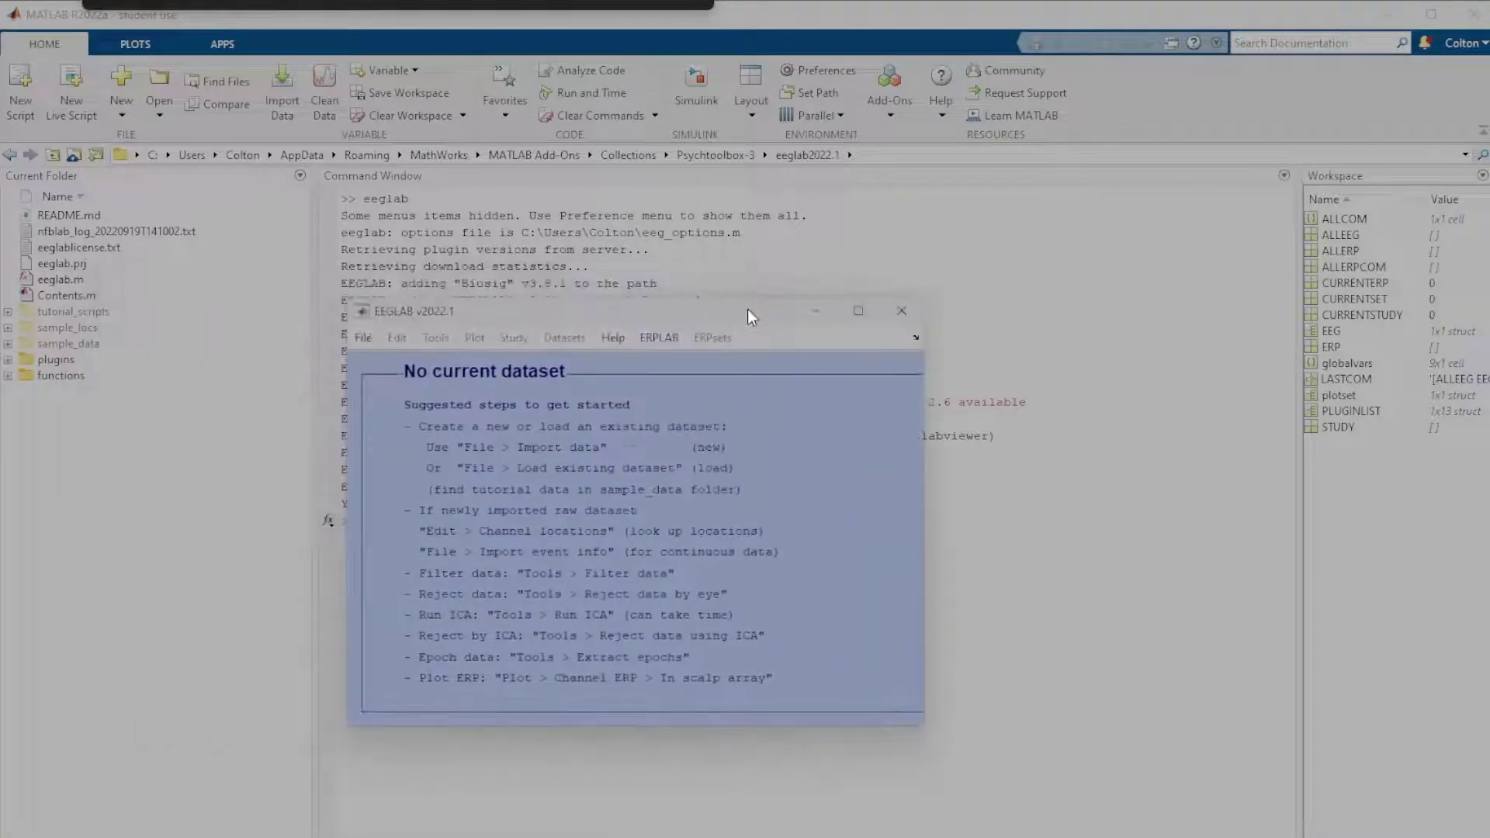
Search the EEGLAB extension list for "xdf" and select the xdfimport plugin to check whether it is installed.
click(363, 338)
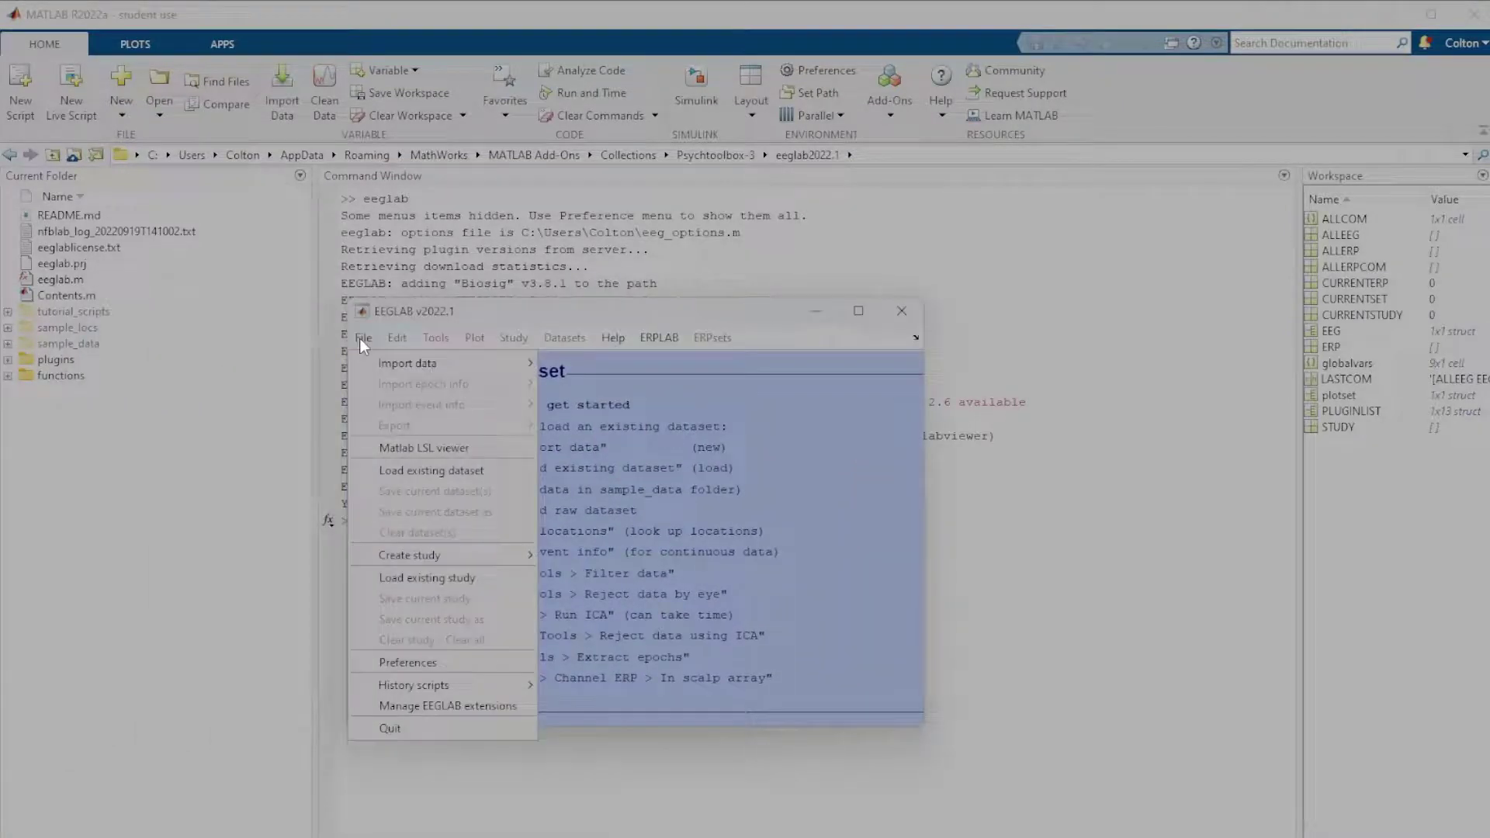
click(447, 705)
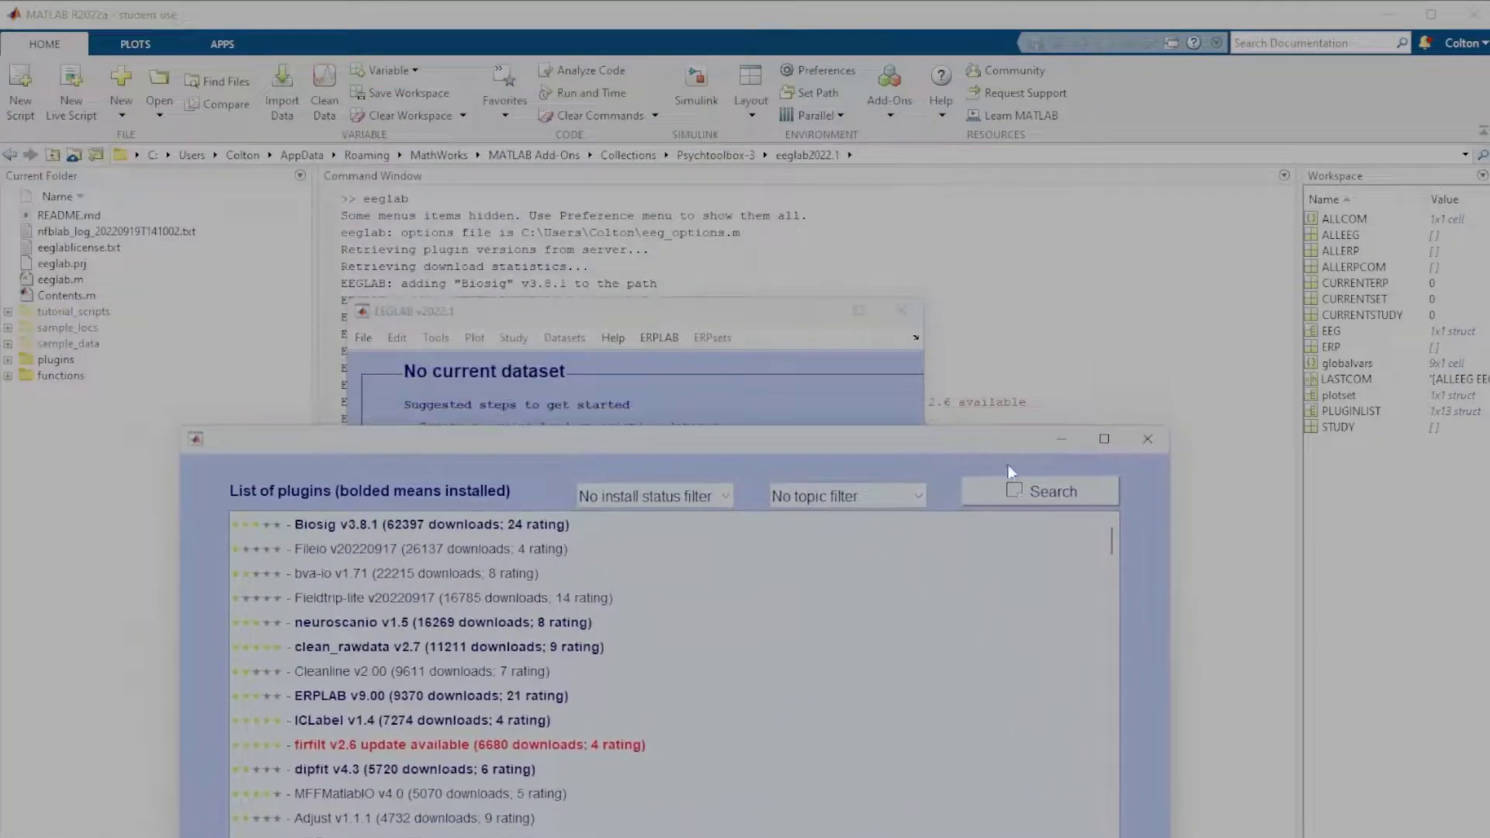
click(1052, 491)
text(xdf)
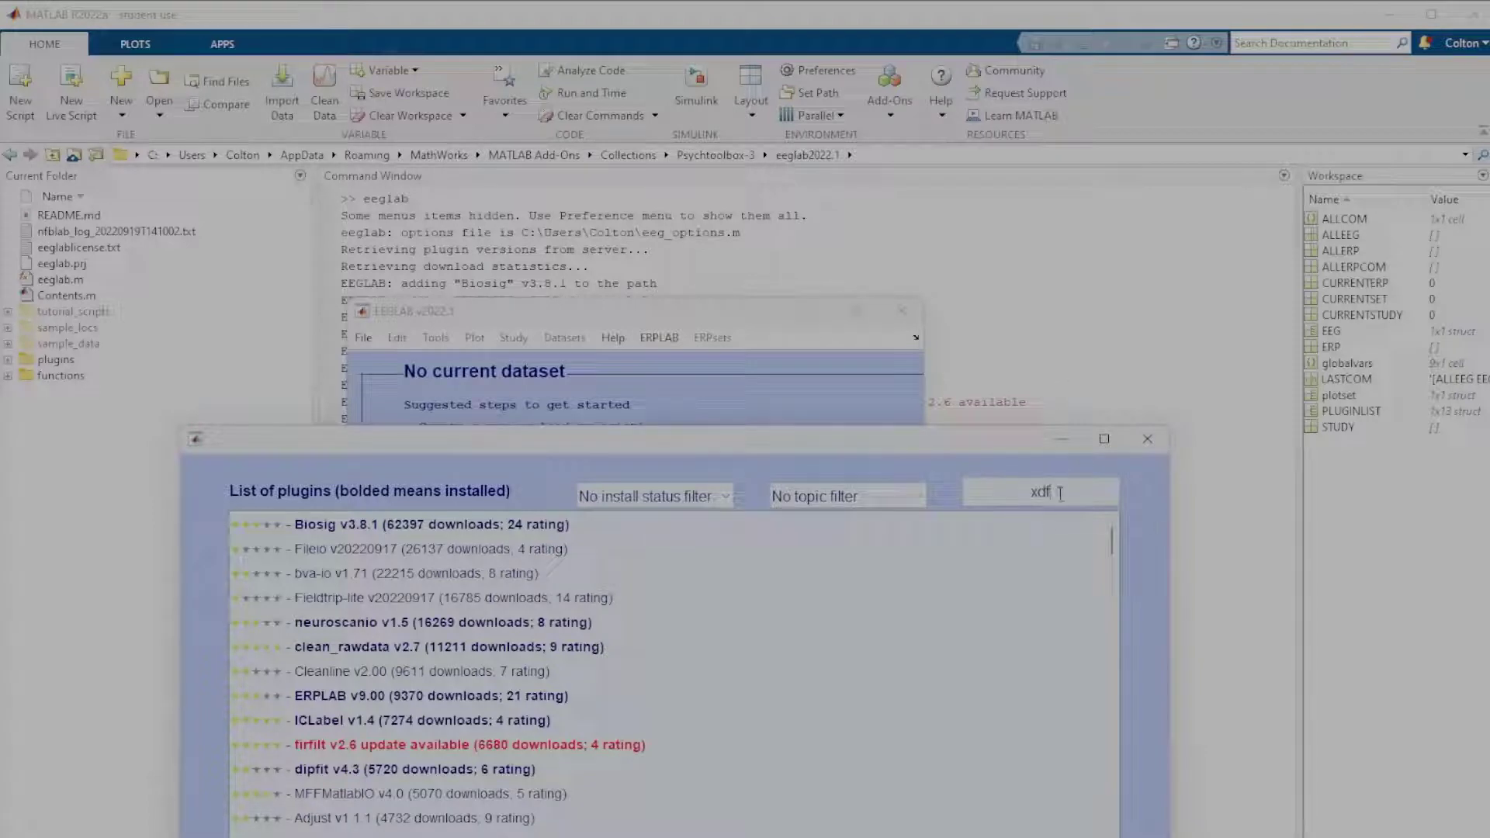
key(Return)
click(417, 527)
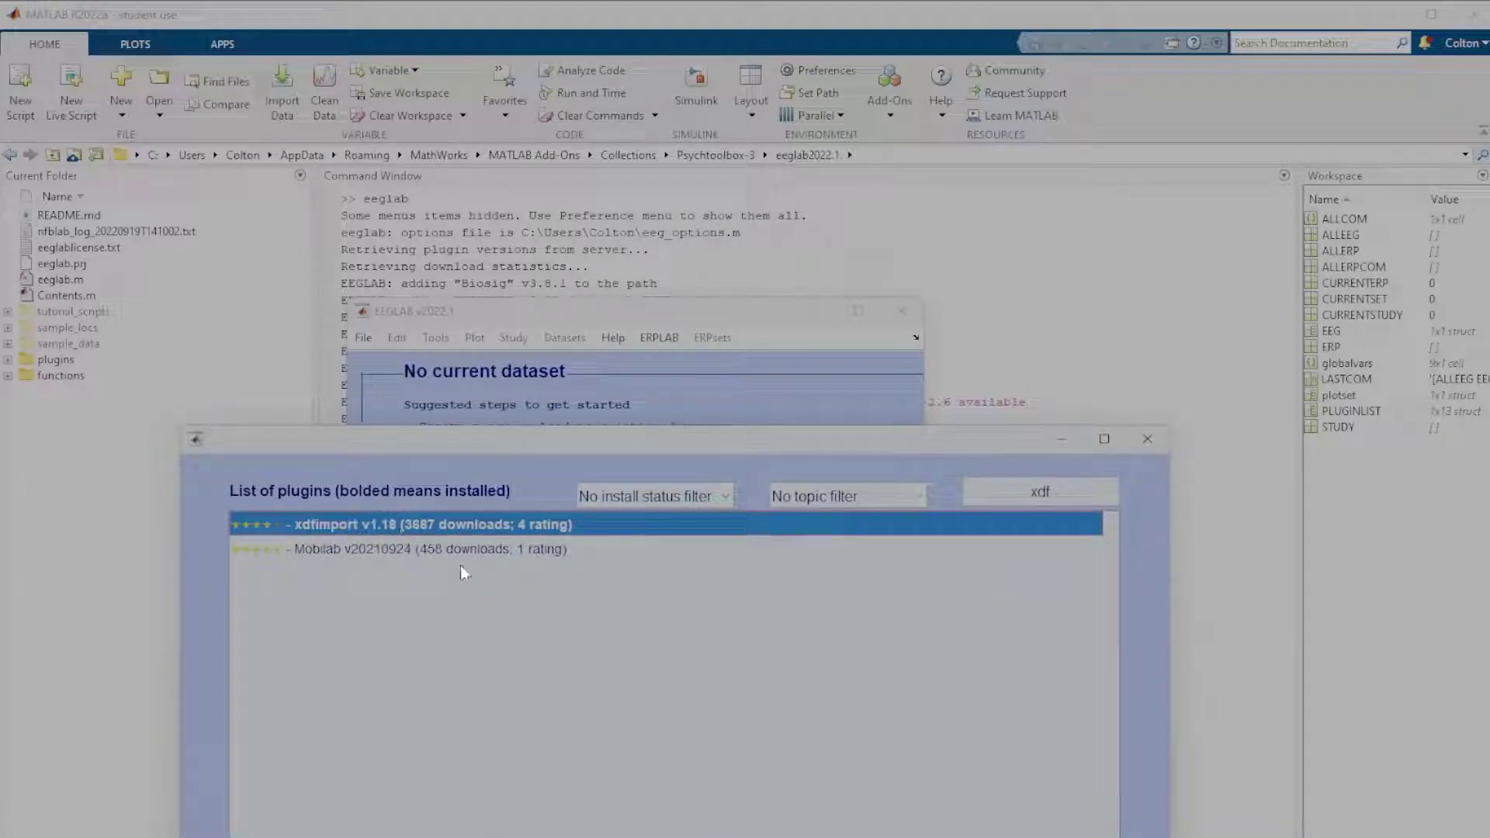
Search the plugin list for "erplab", select the ERPLAB plugin to check its installation, and close the extension manager.
click(1086, 481)
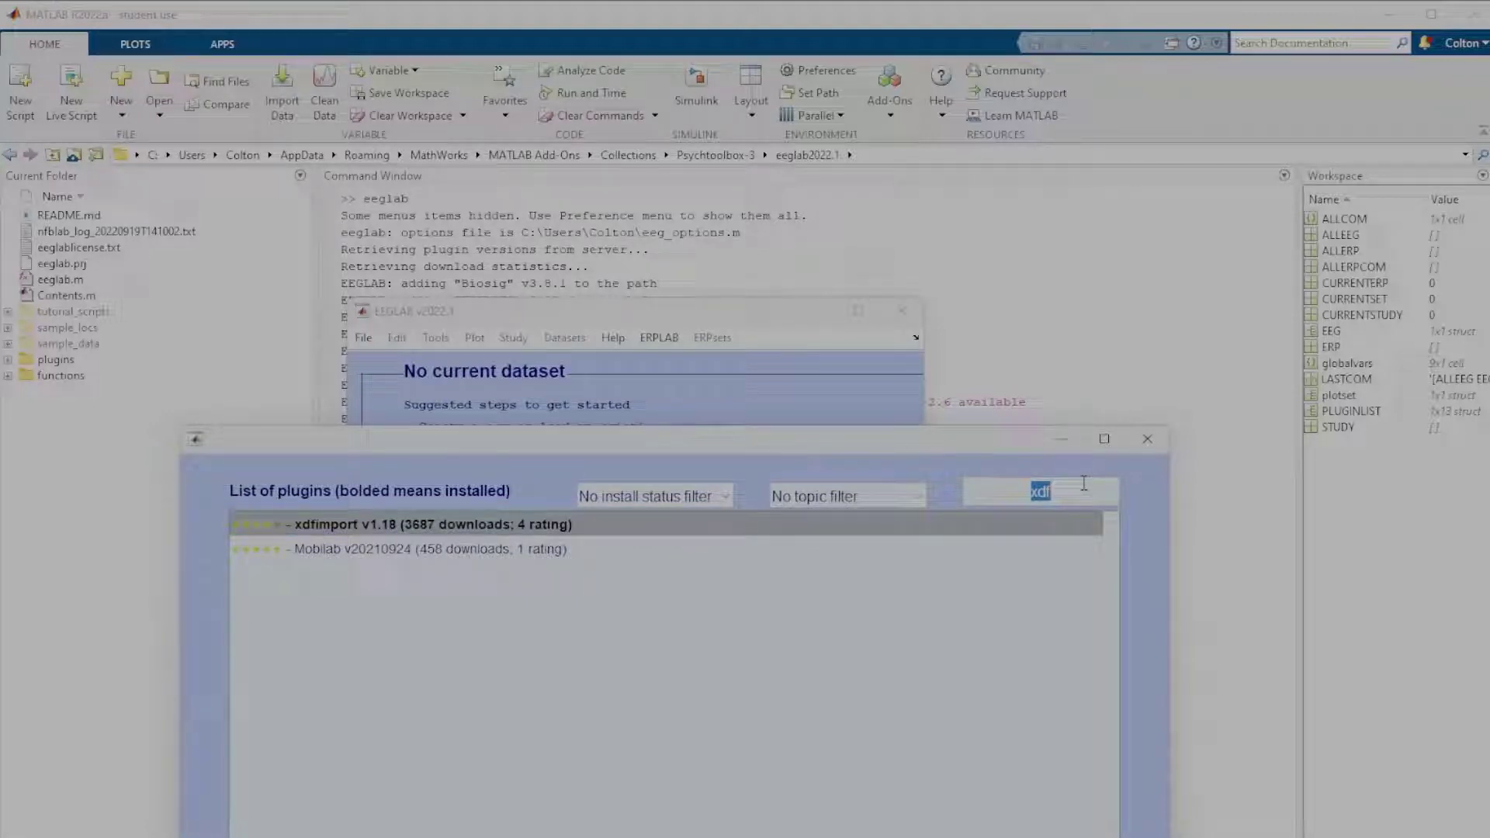
text(erplab)
key(Return)
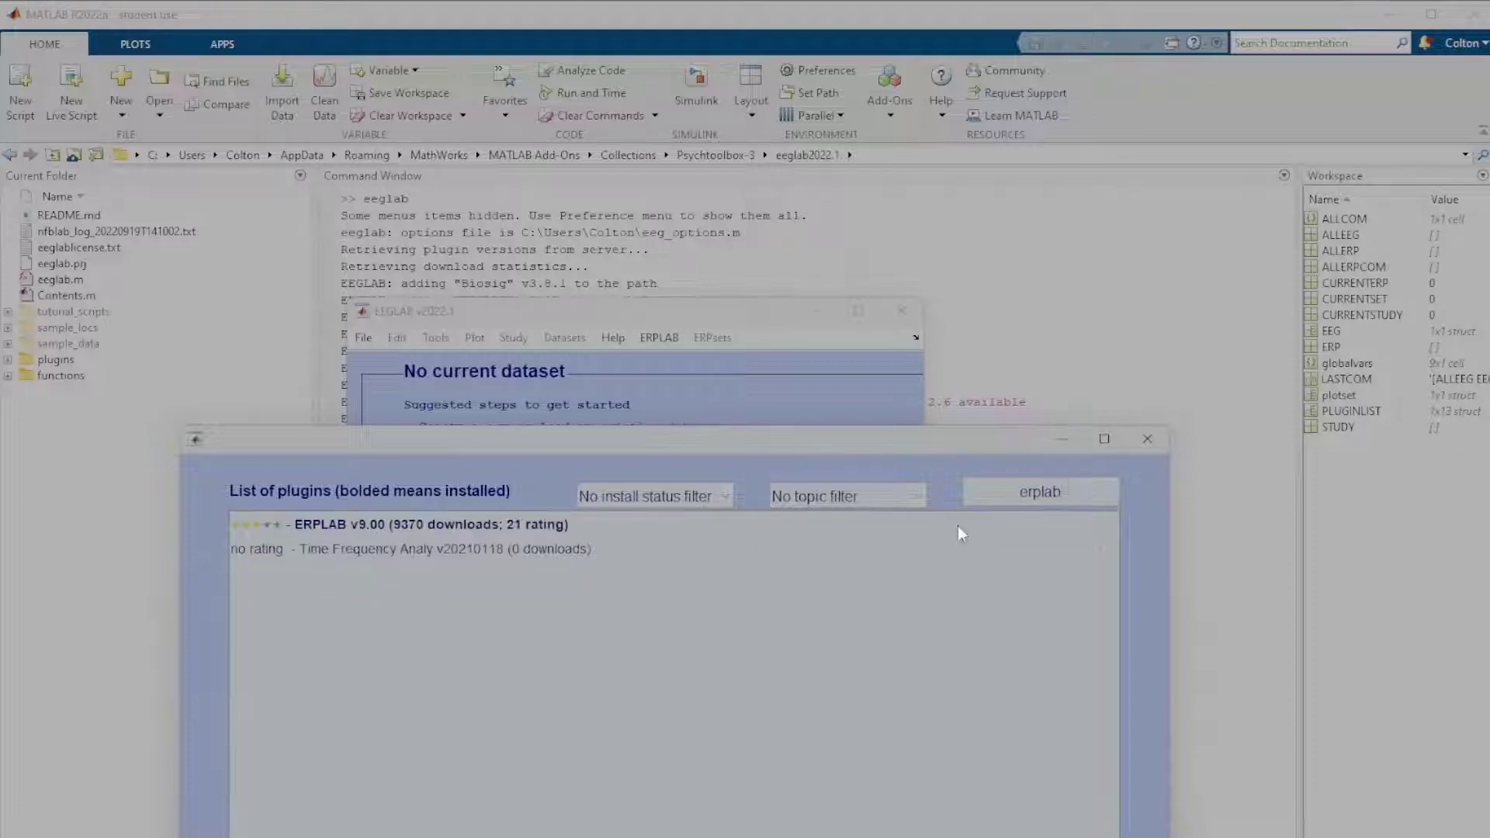
click(548, 526)
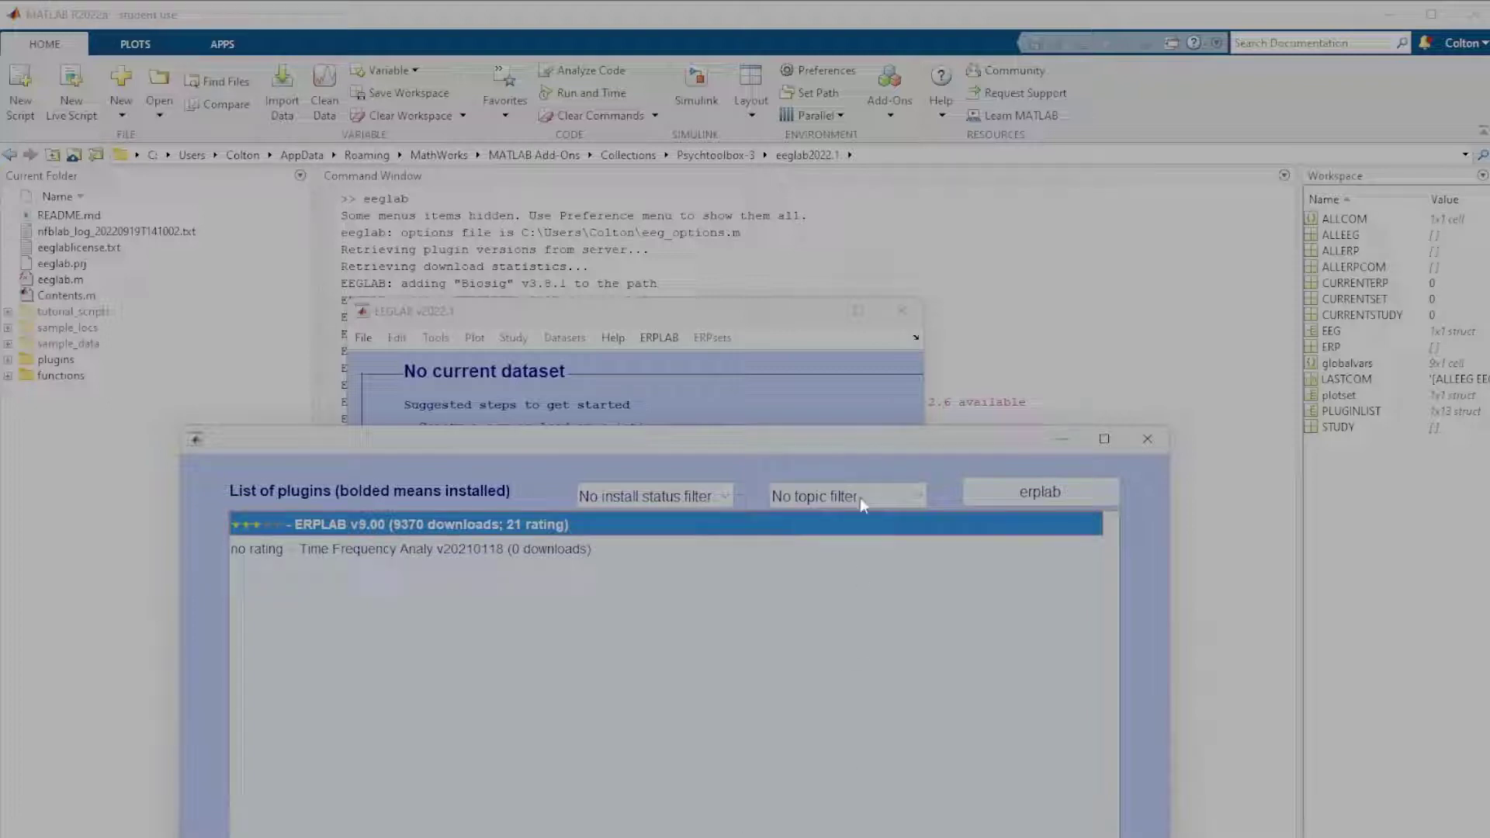
click(1147, 439)
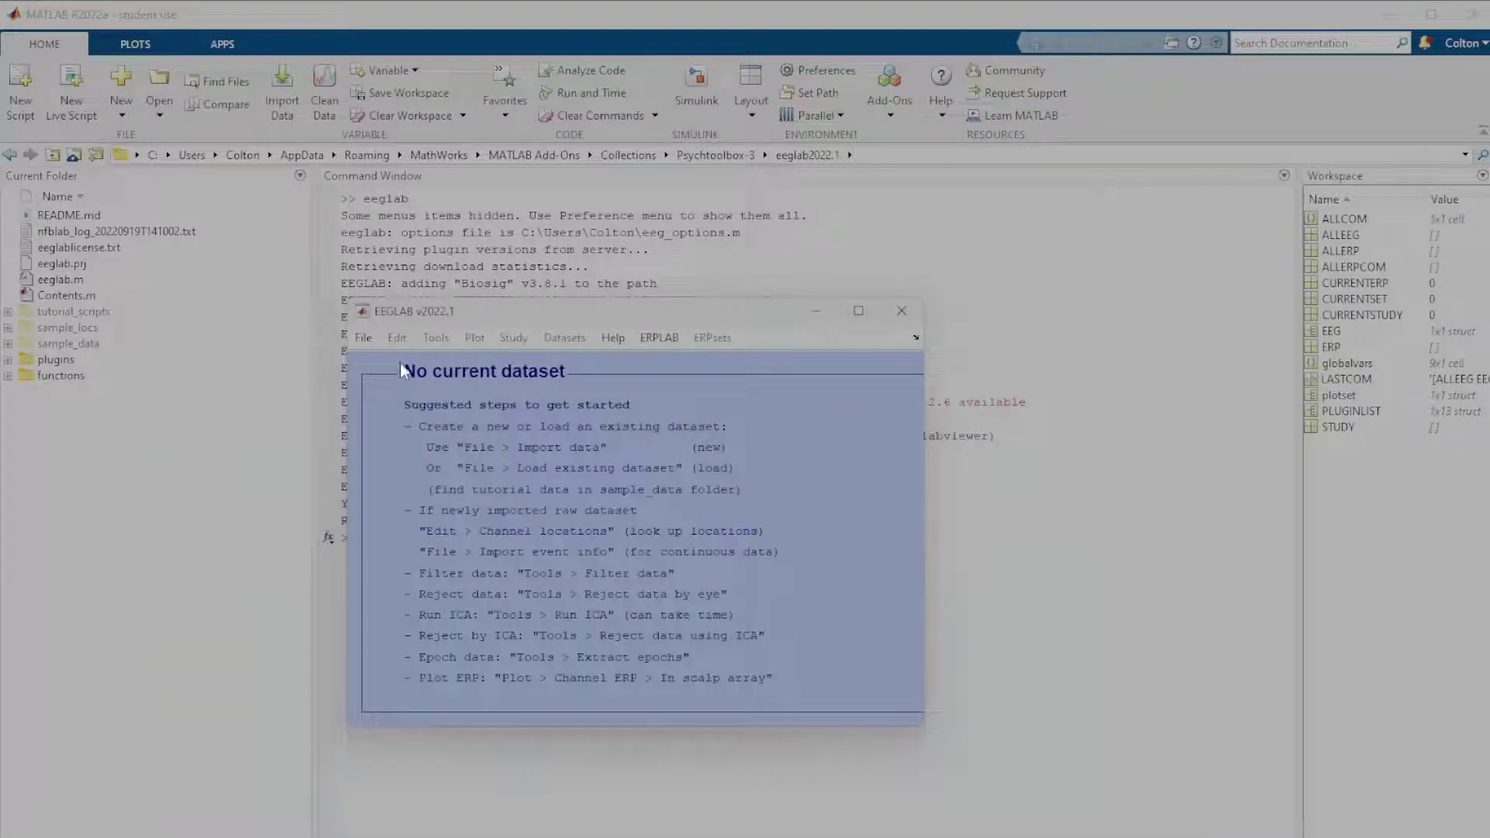
Enlarge the EEGLAB window and reposition it so its whole content fits on the screen.
drag(875, 734, 1237, 837)
drag(677, 328, 624, 124)
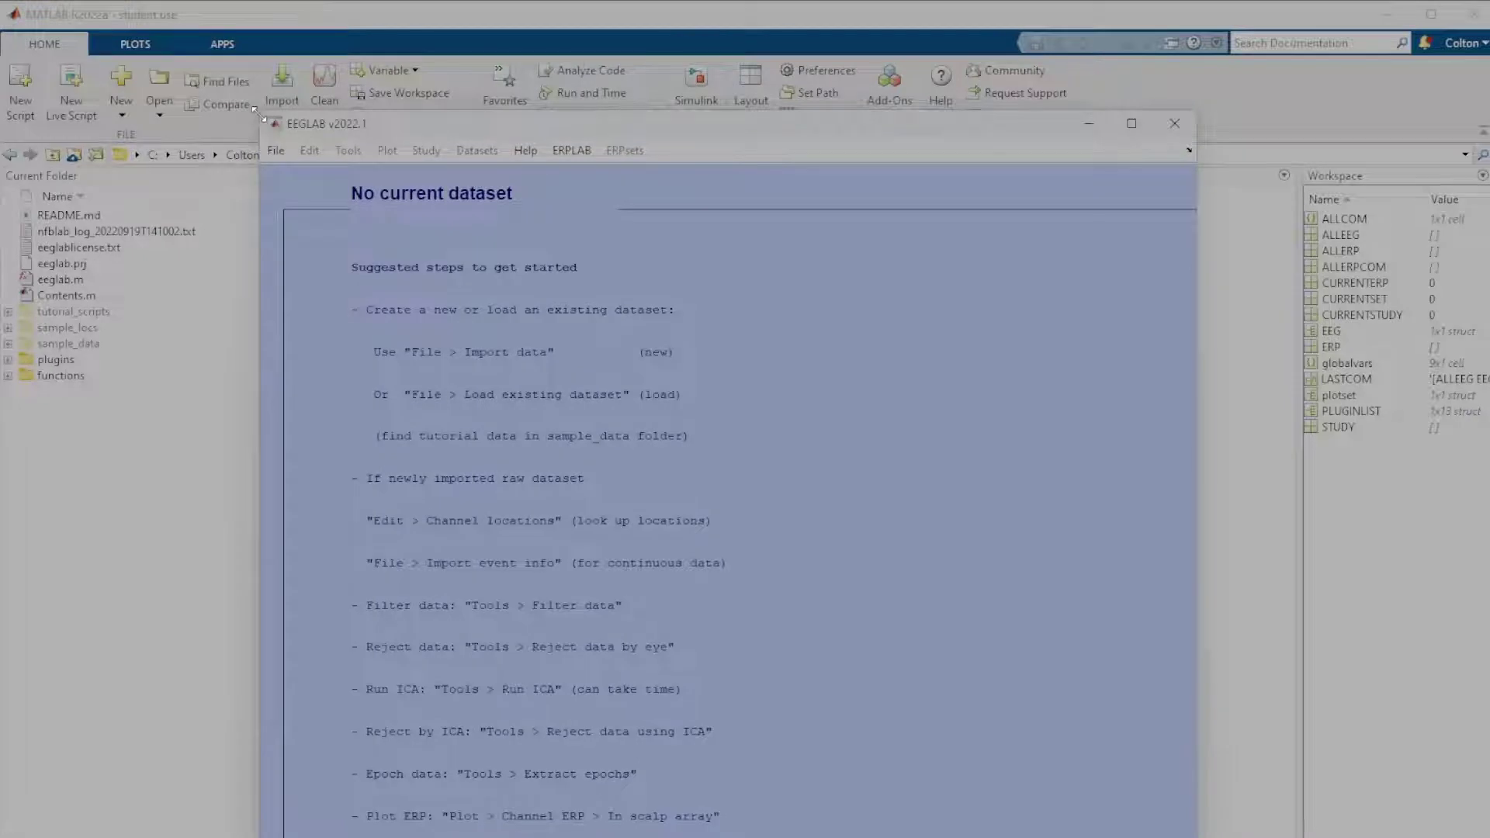
drag(475, 122, 451, 71)
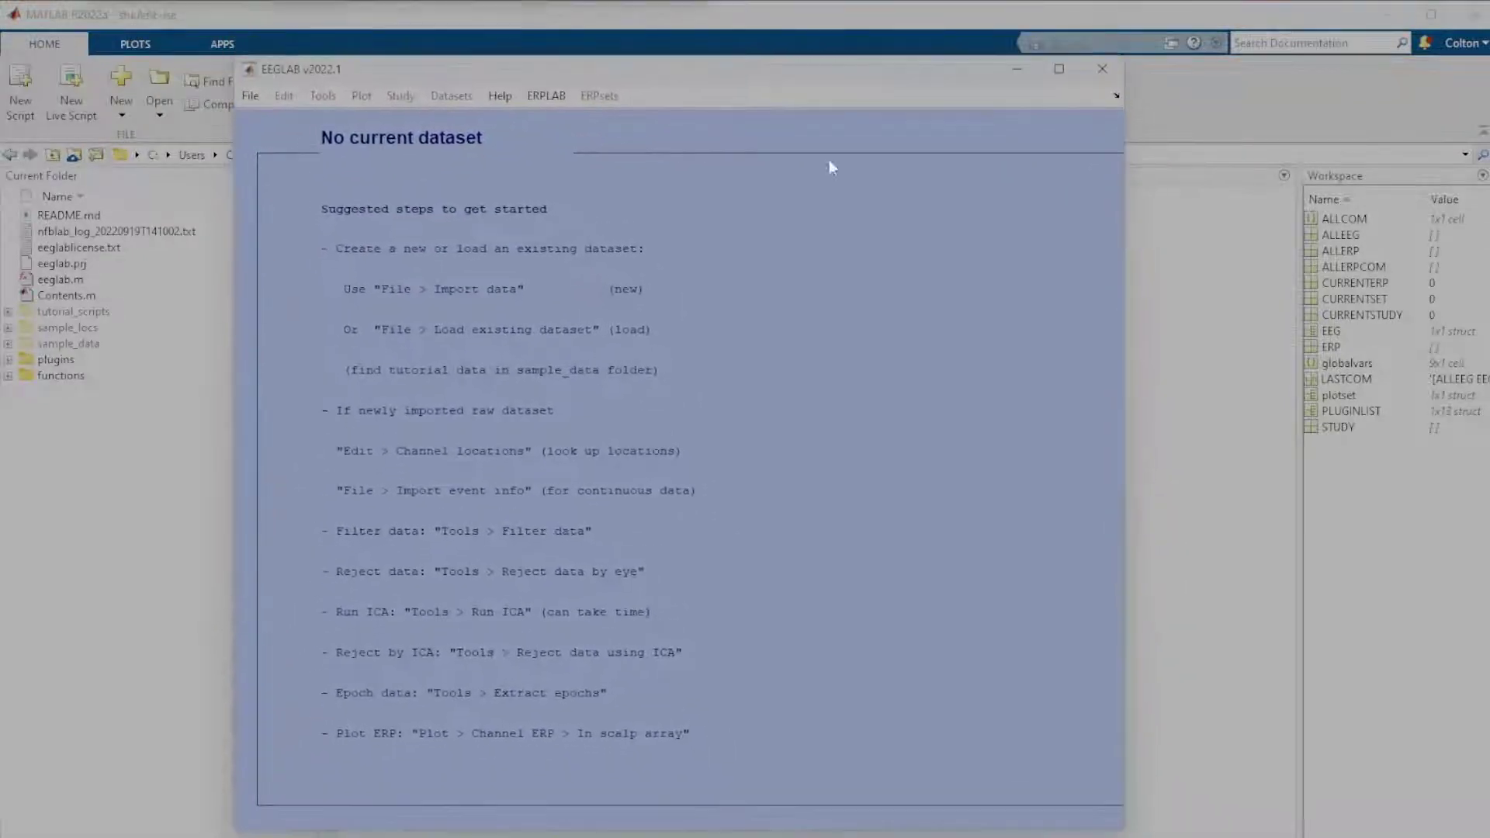
Import eeg_tutorial_data.xdf from the Tutorial folder as an XDF file, accepting the default EEG stream type.
click(246, 96)
mouse_move(329, 129)
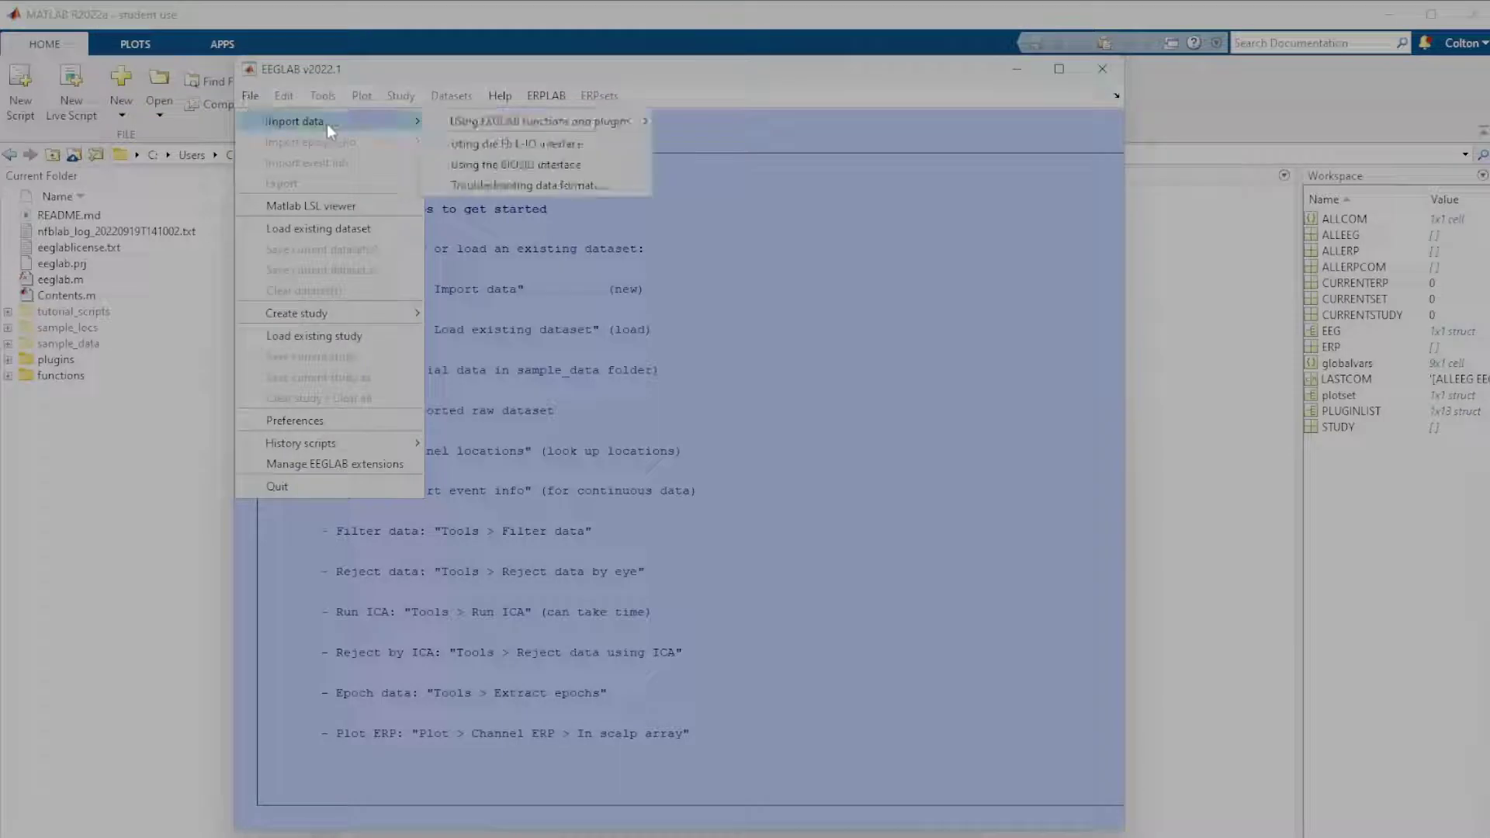
mouse_move(582, 124)
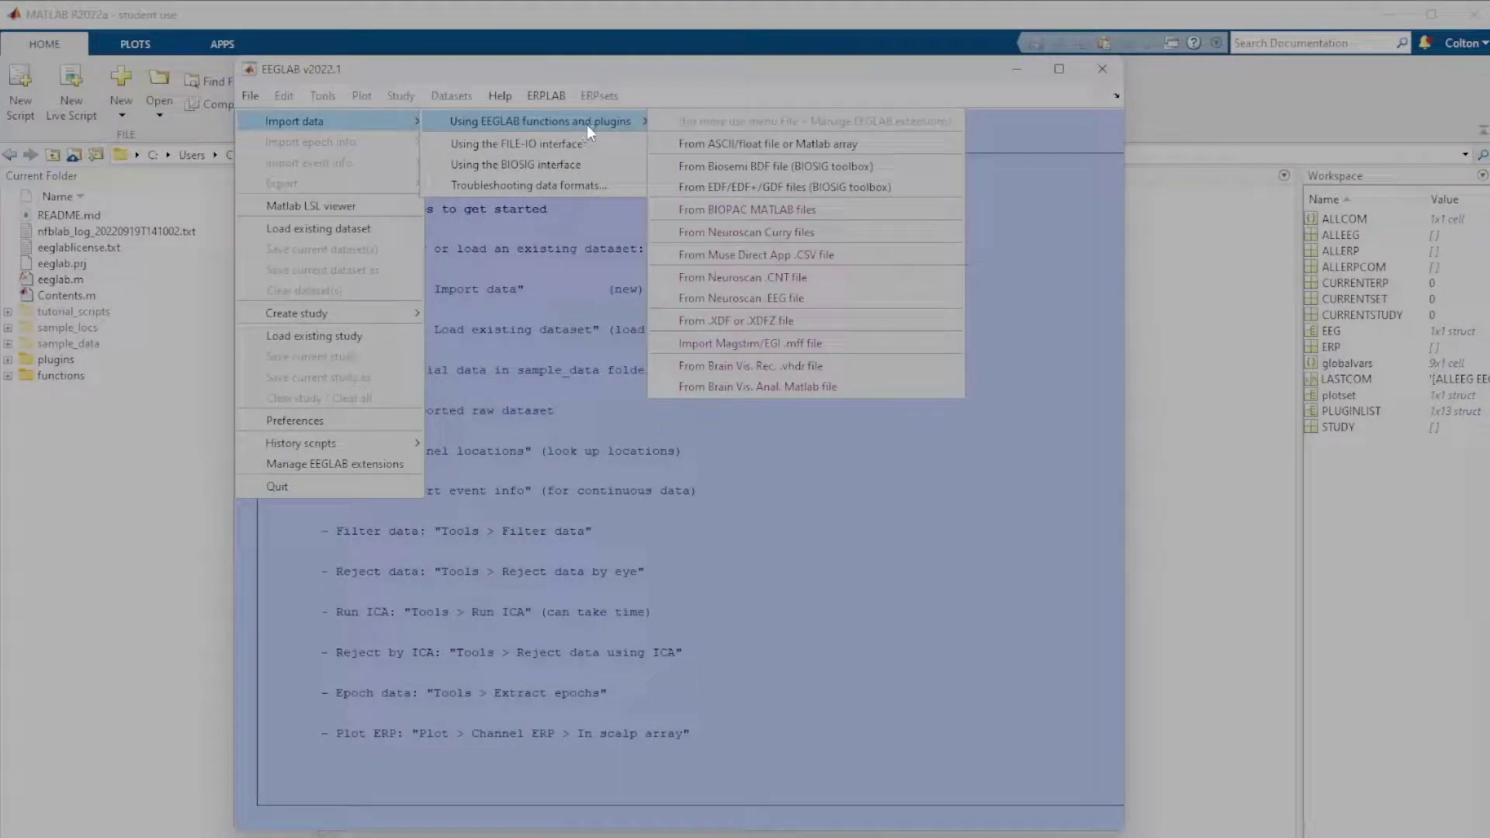
click(845, 315)
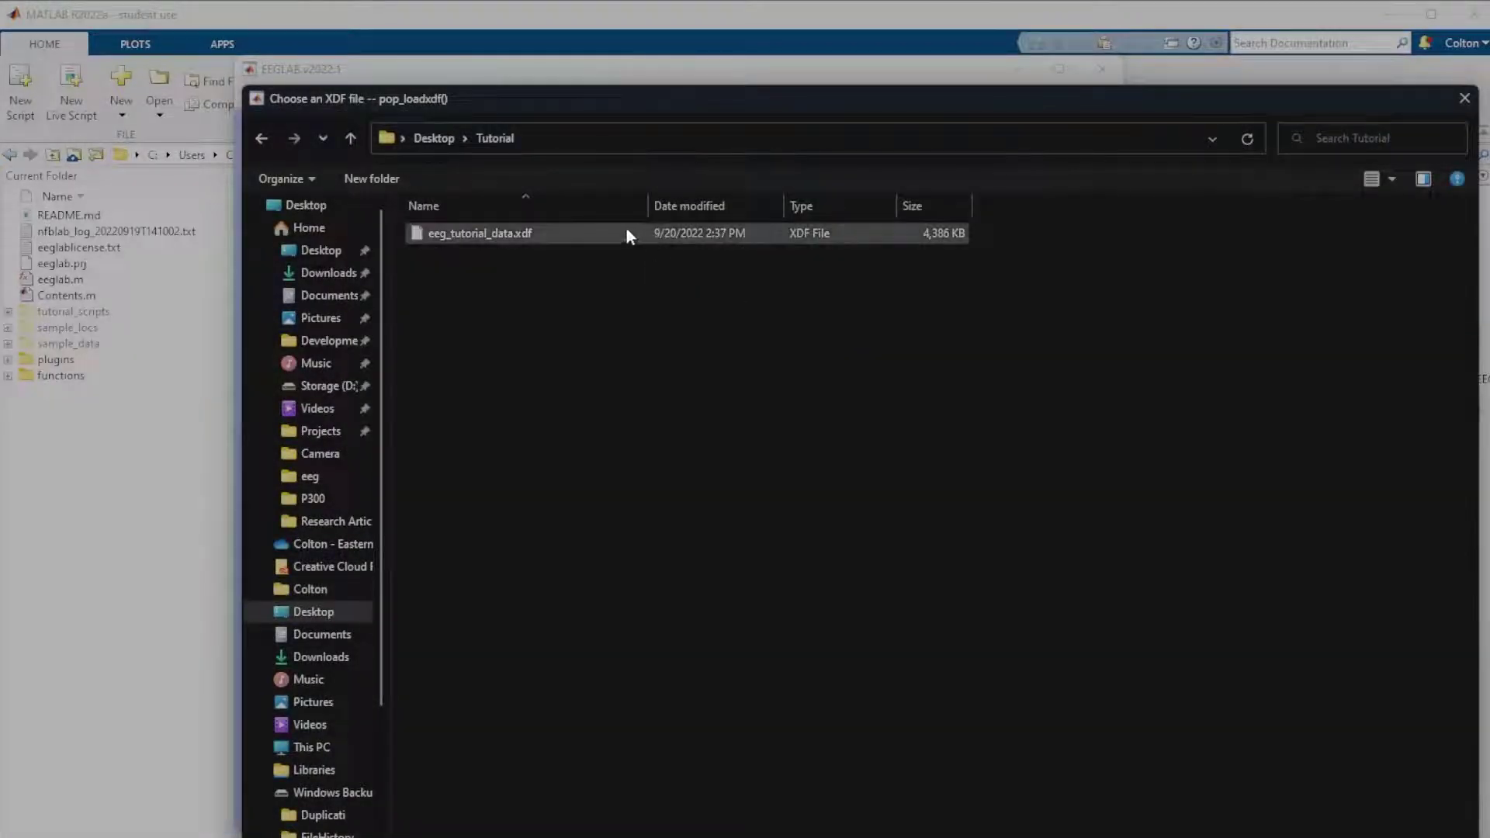
drag(545, 99, 514, 179)
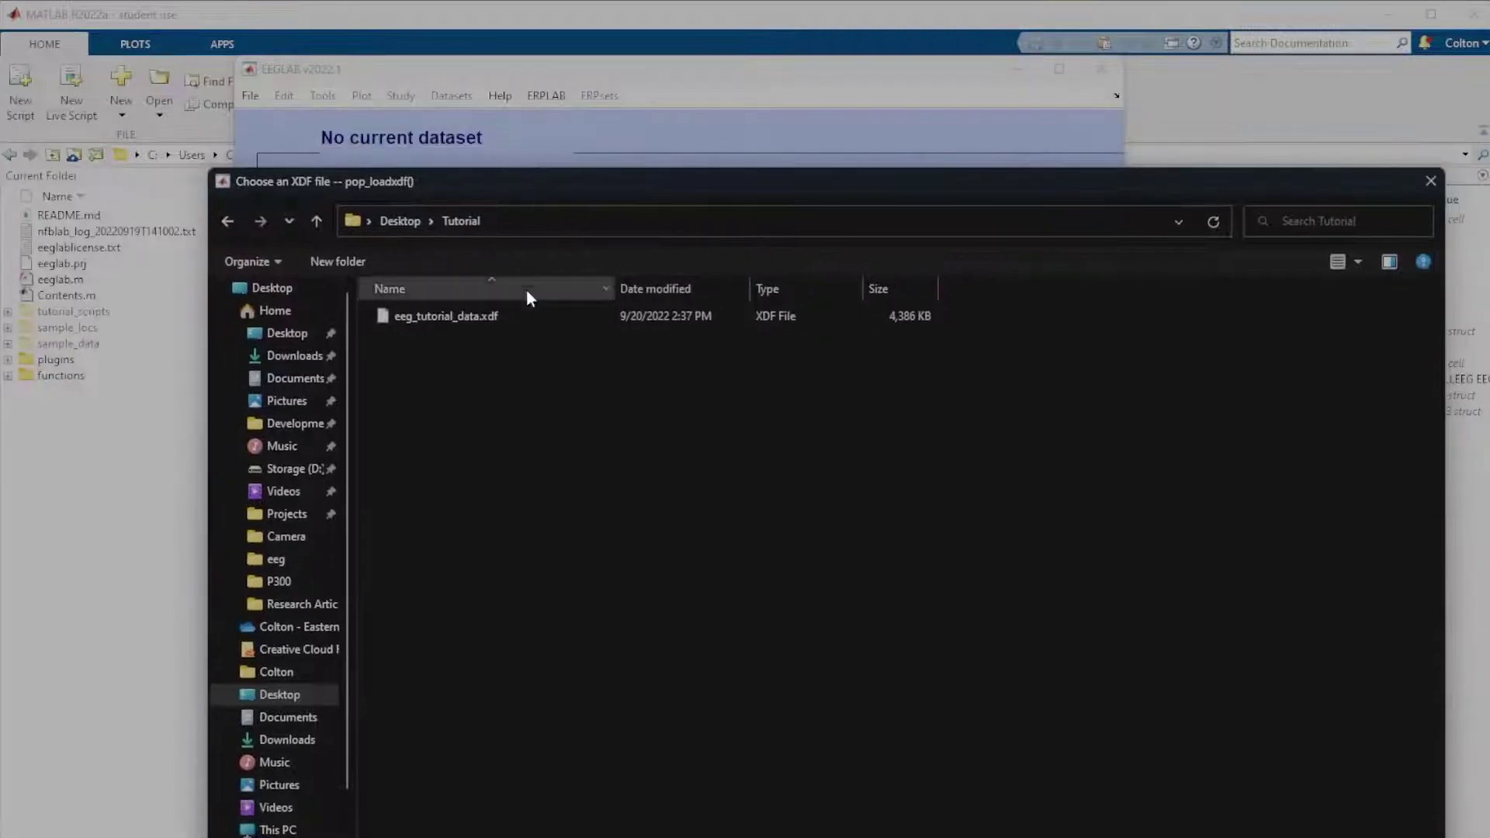
click(511, 315)
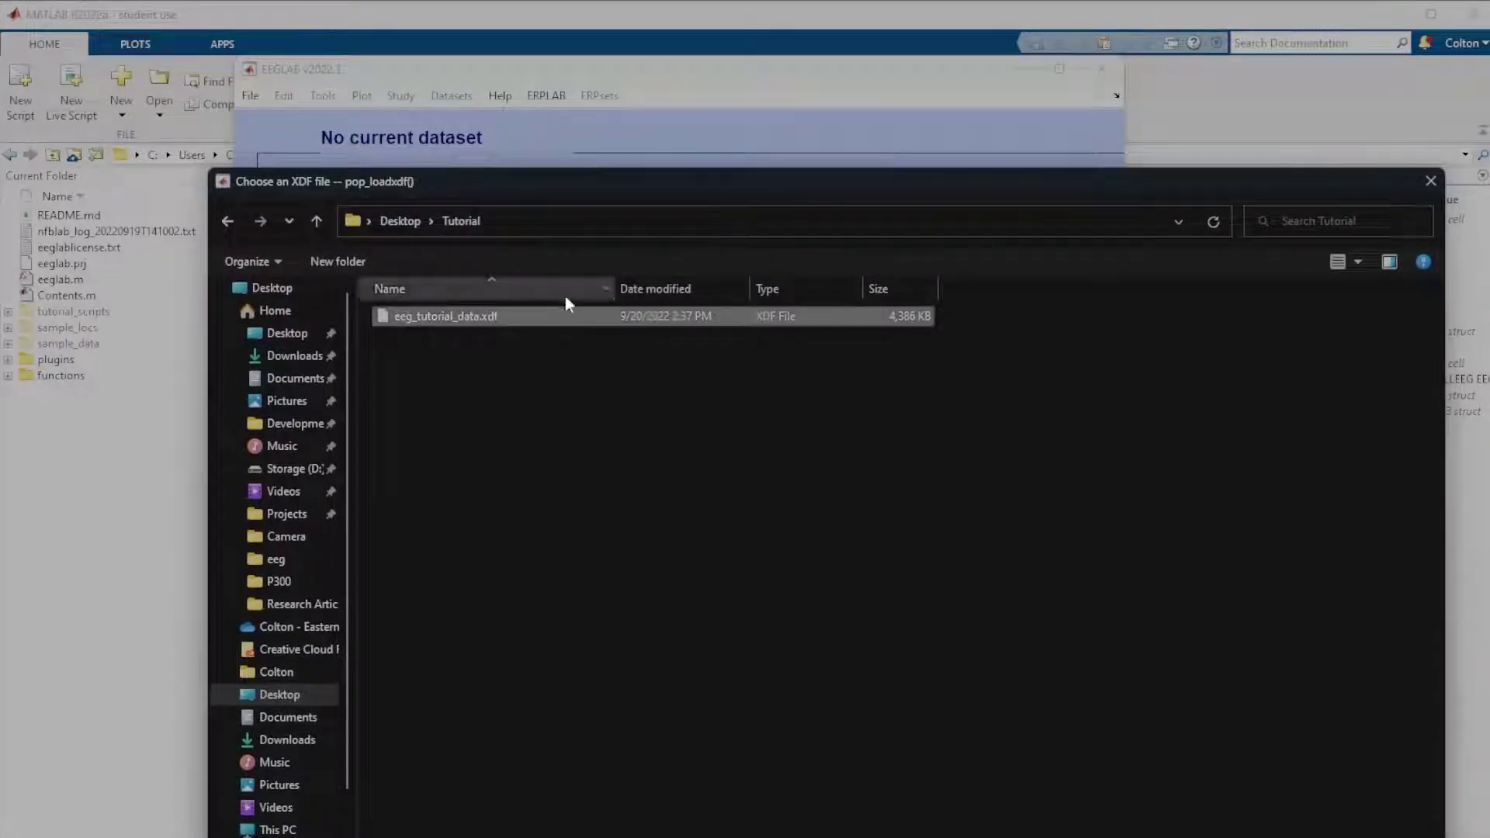
double_click(509, 315)
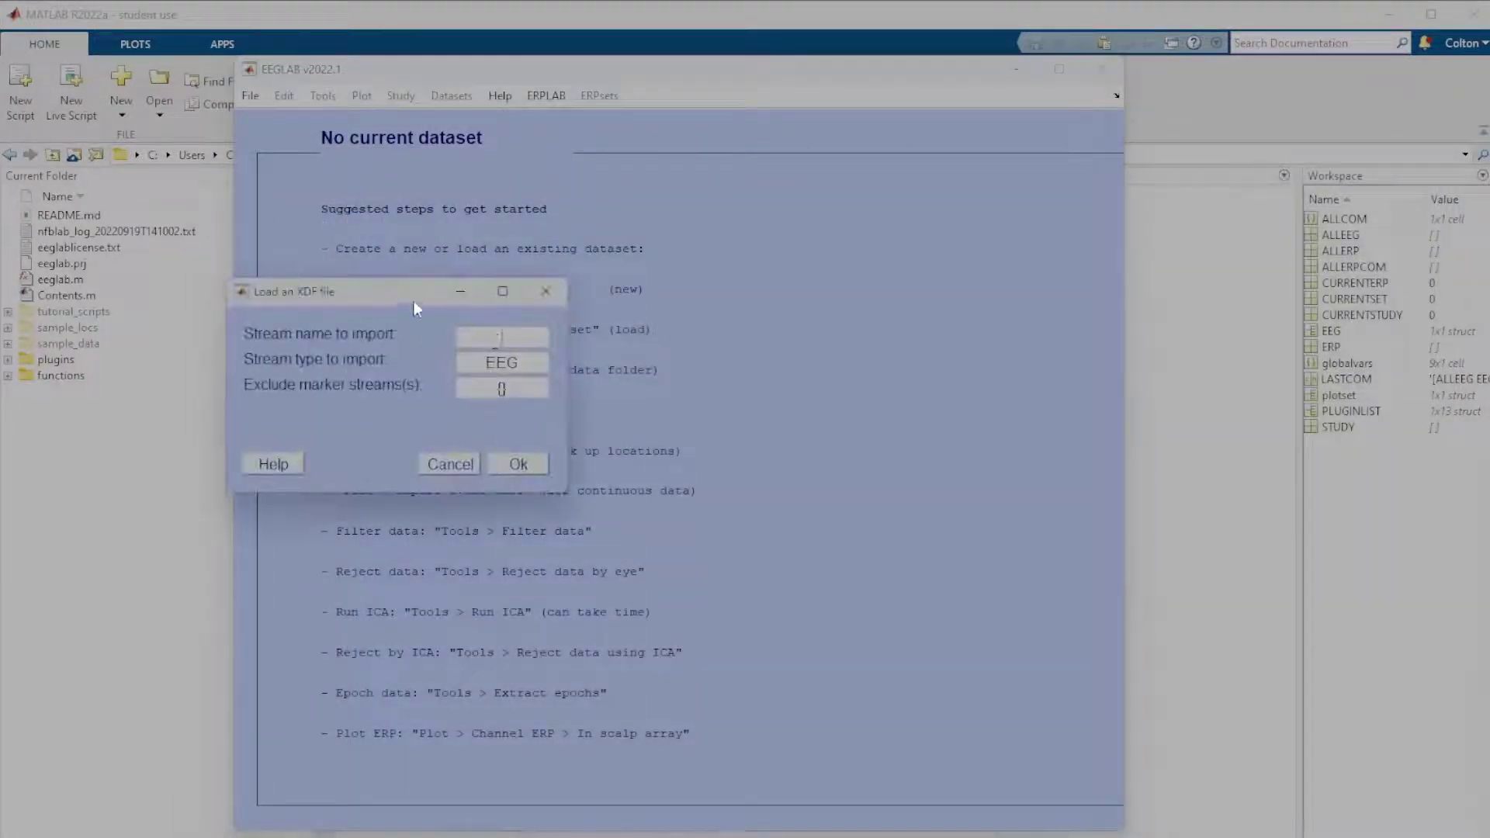
click(536, 469)
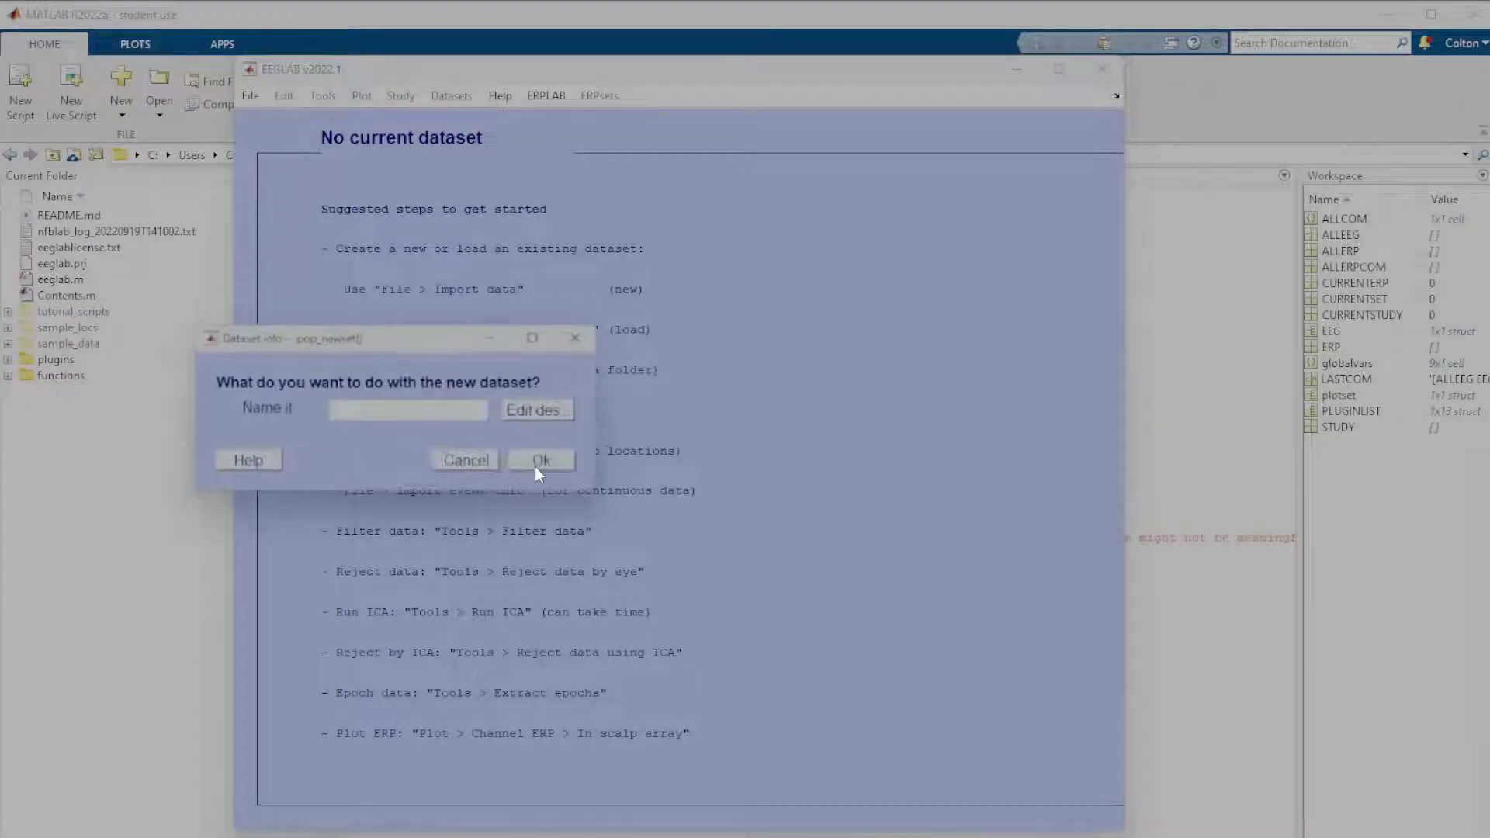
Name the newly imported dataset "tutorial" and create it.
drag(399, 333, 514, 332)
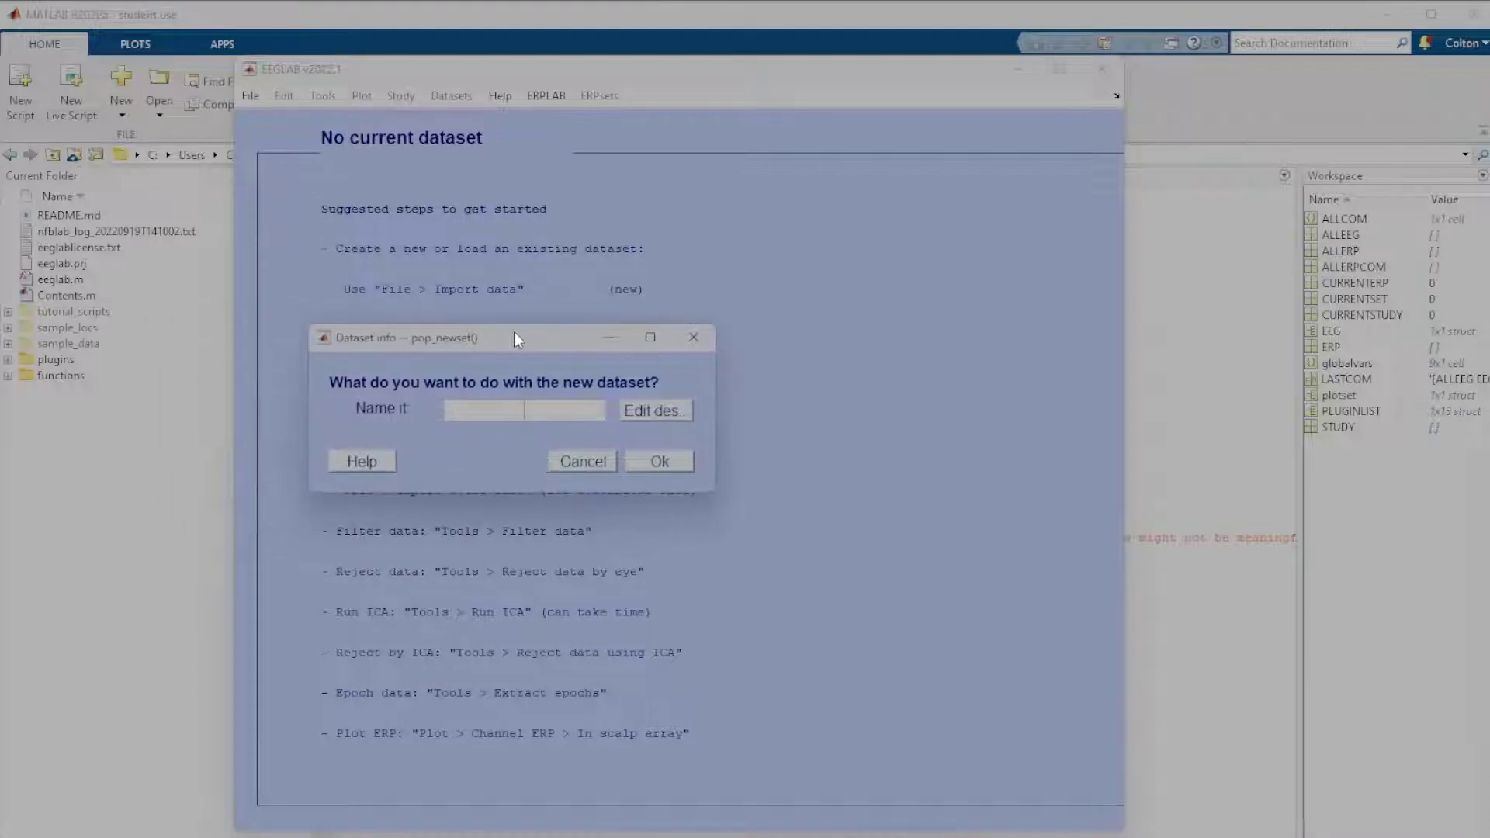
text(tutorial)
click(666, 462)
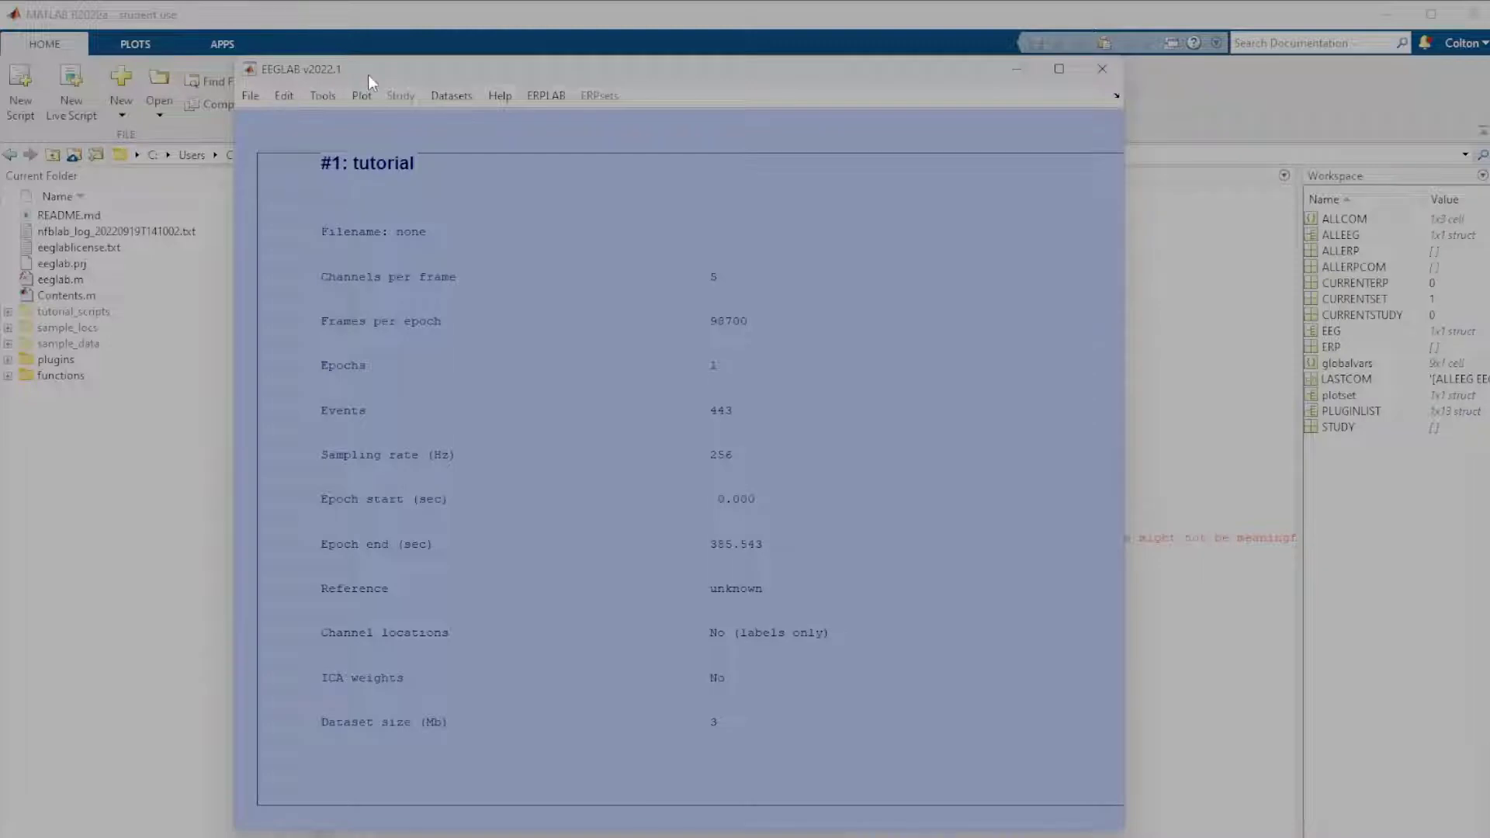
mouse_move(368, 75)
mouse_down()
mouse_move(327, 129)
mouse_move(370, 144)
mouse_move(389, 83)
mouse_up()
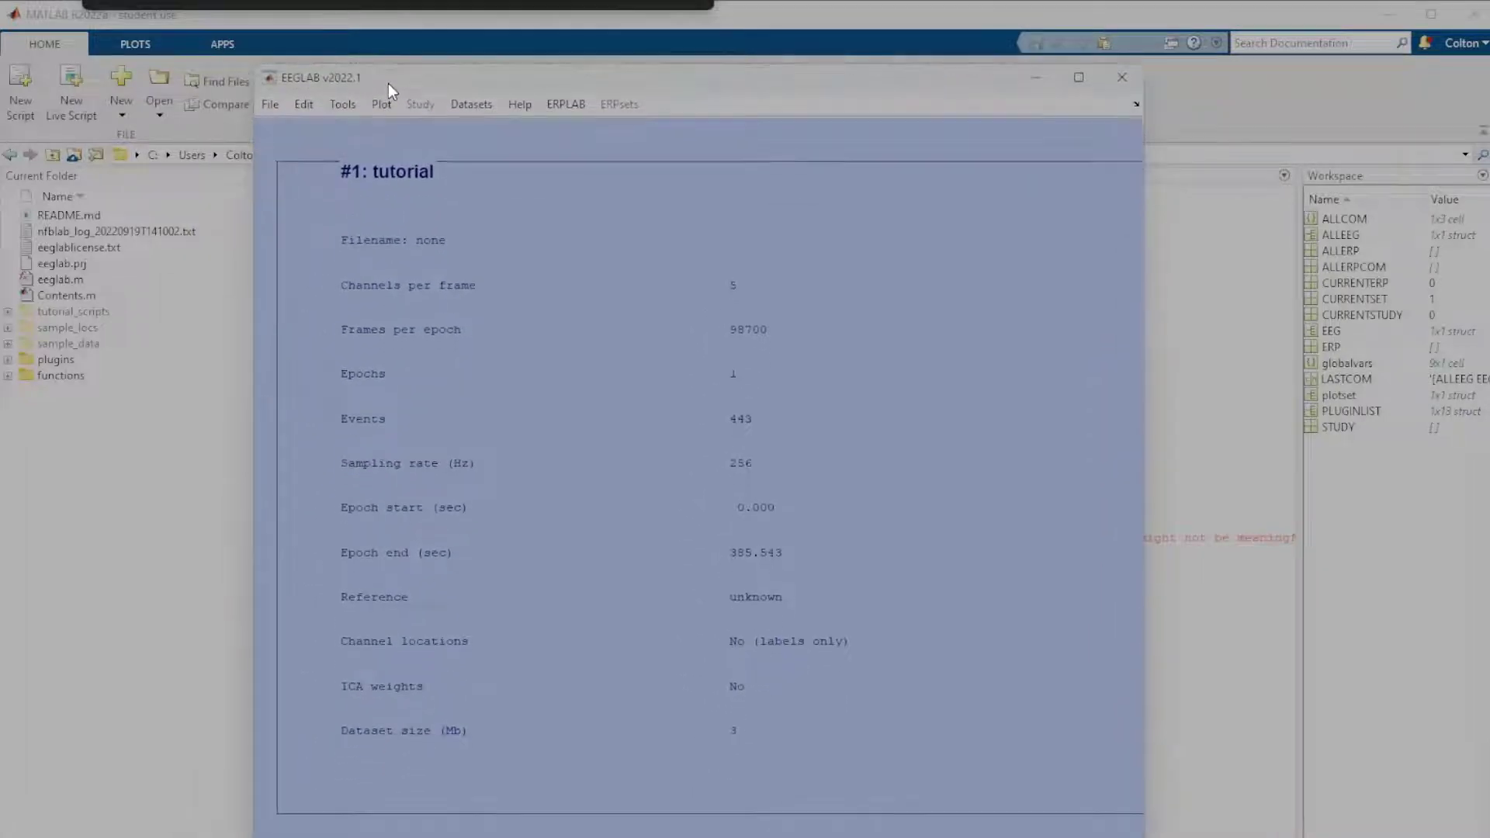
Open the data selection settings for the dataset and choose the Right AUX channel as the channel range.
click(306, 107)
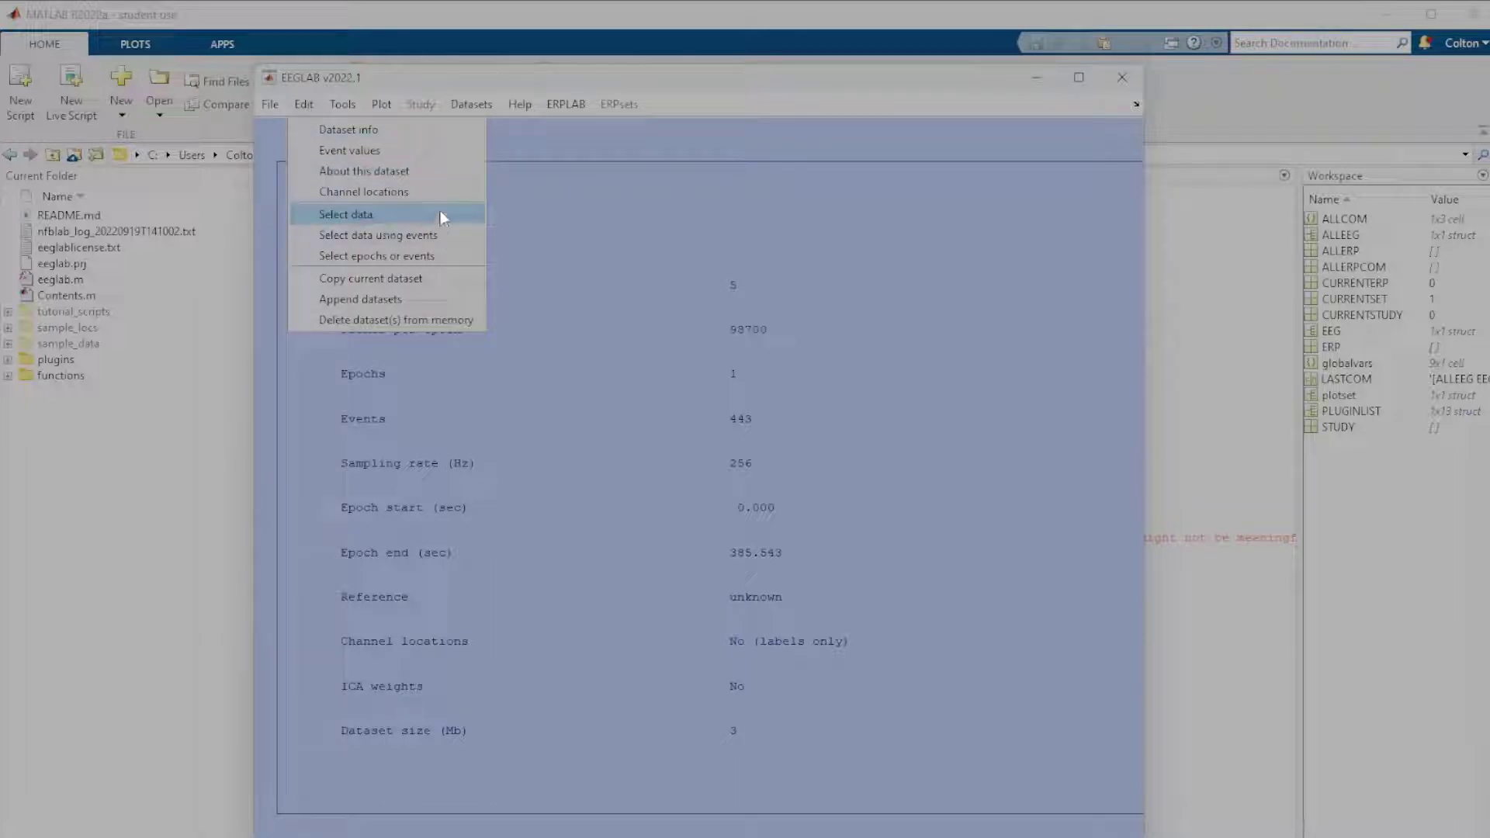
click(385, 211)
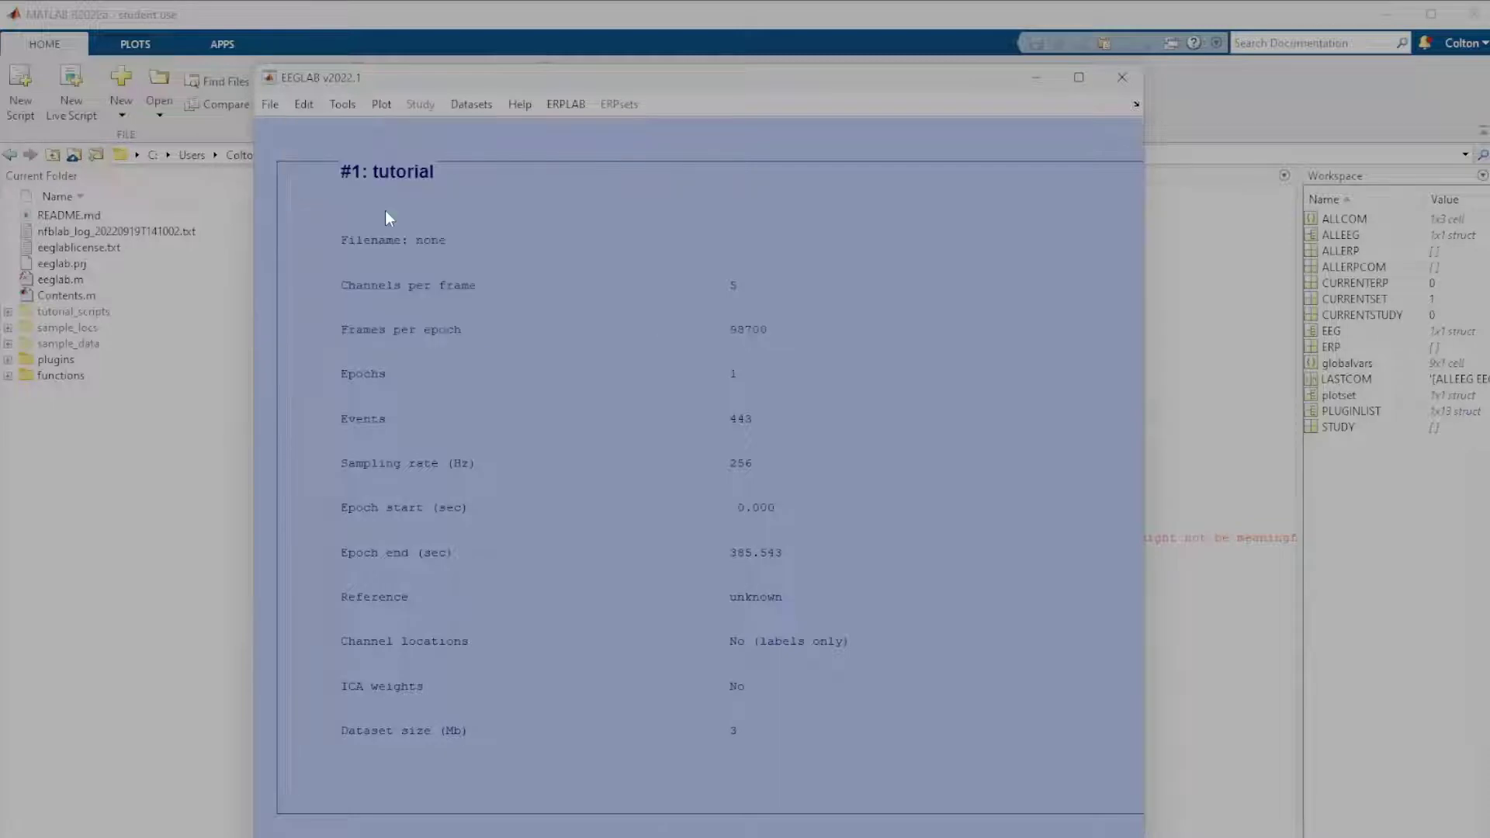
drag(417, 215, 538, 225)
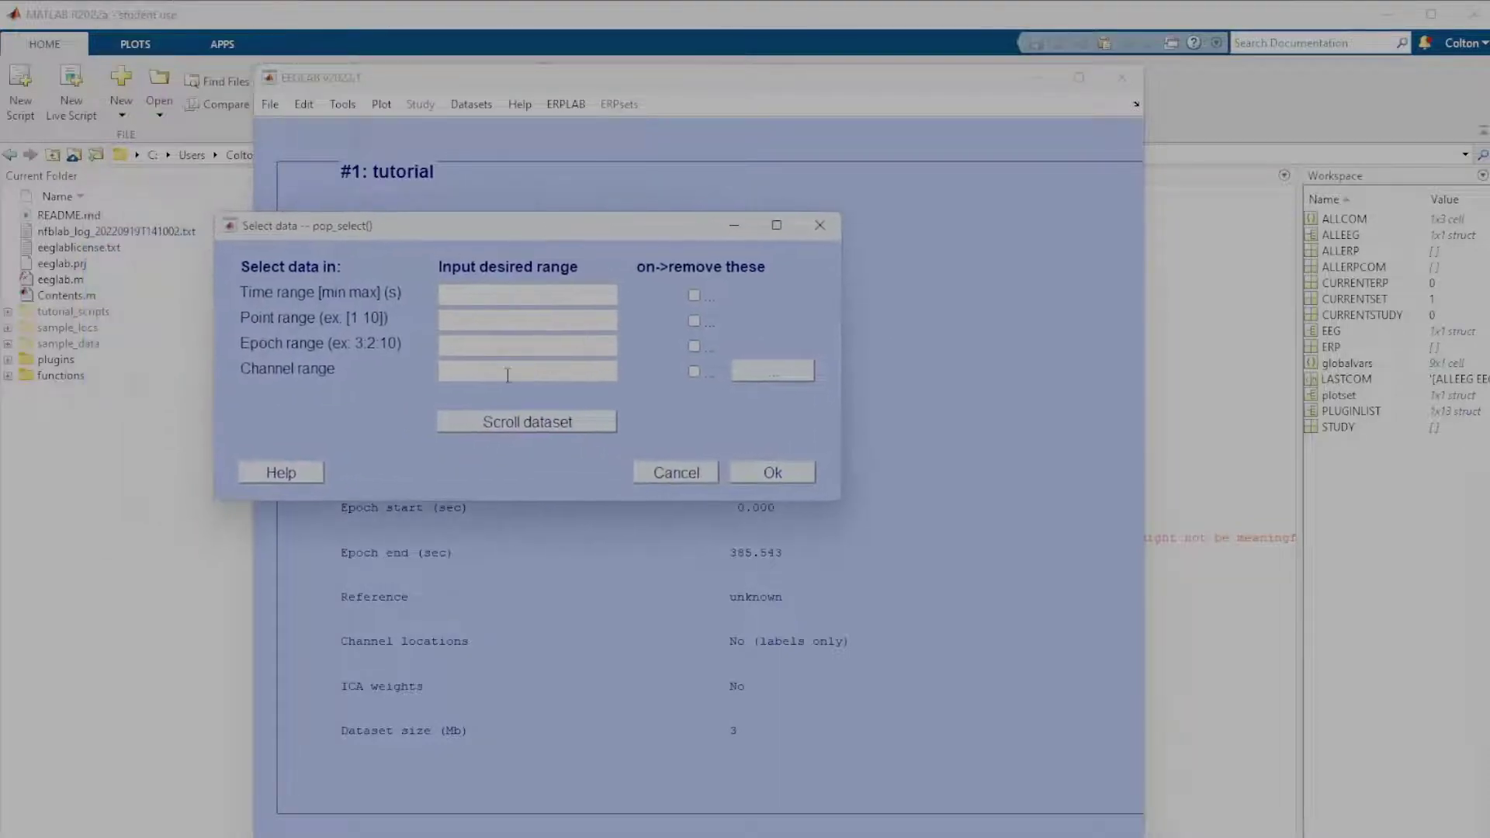
click(774, 373)
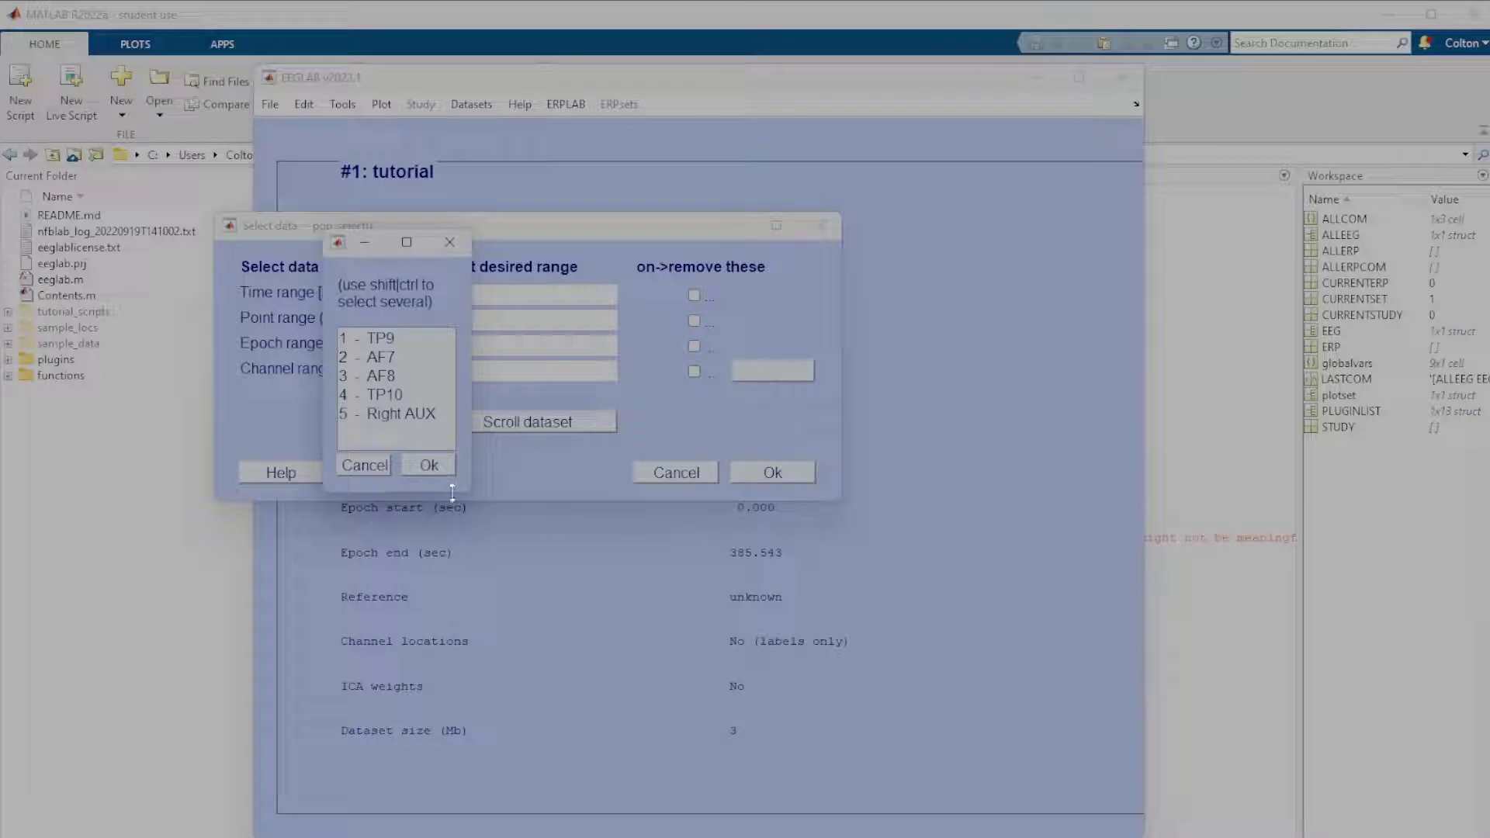
drag(470, 491, 558, 590)
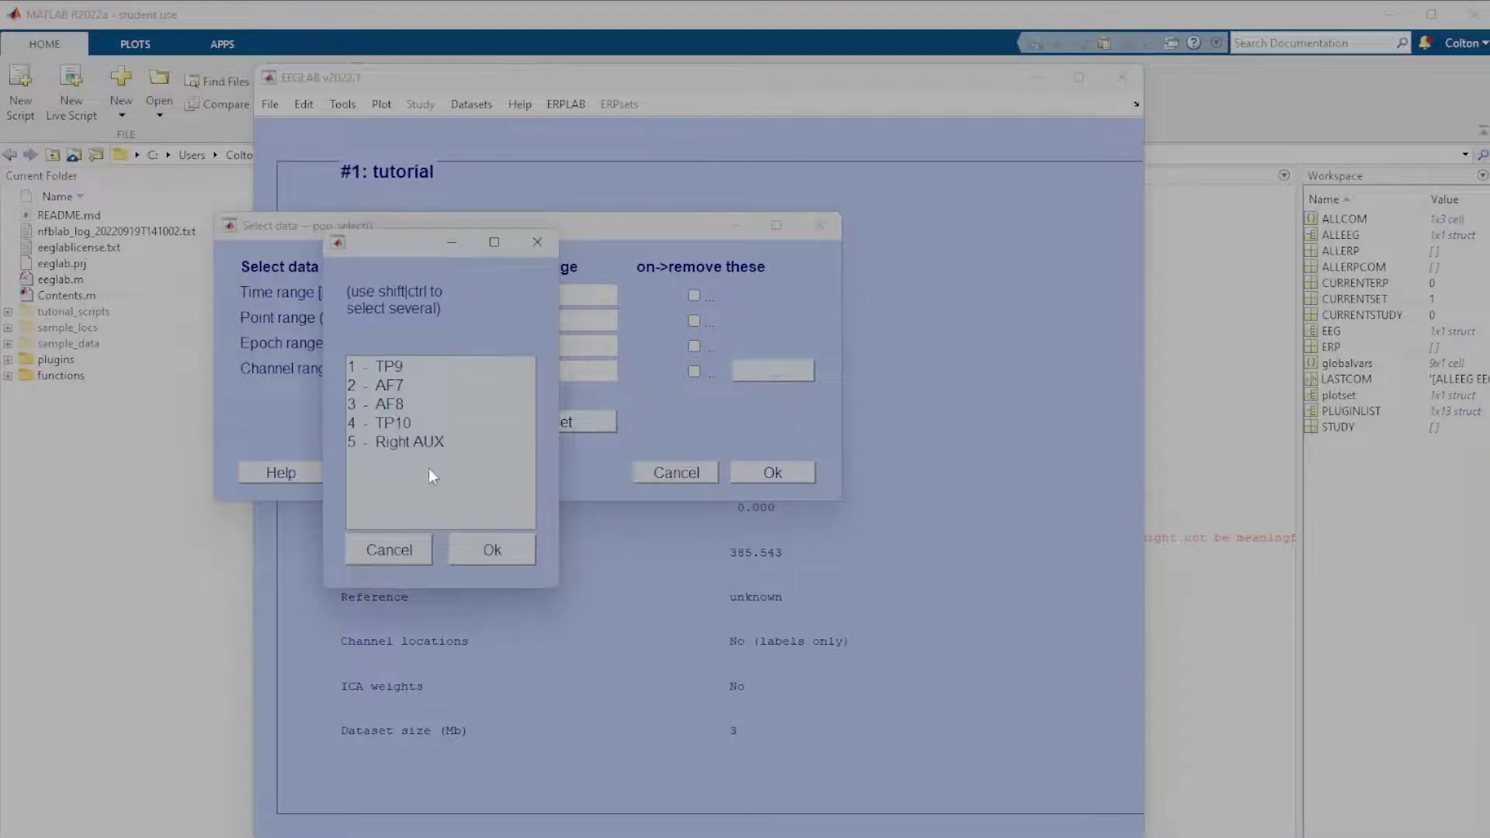
click(416, 441)
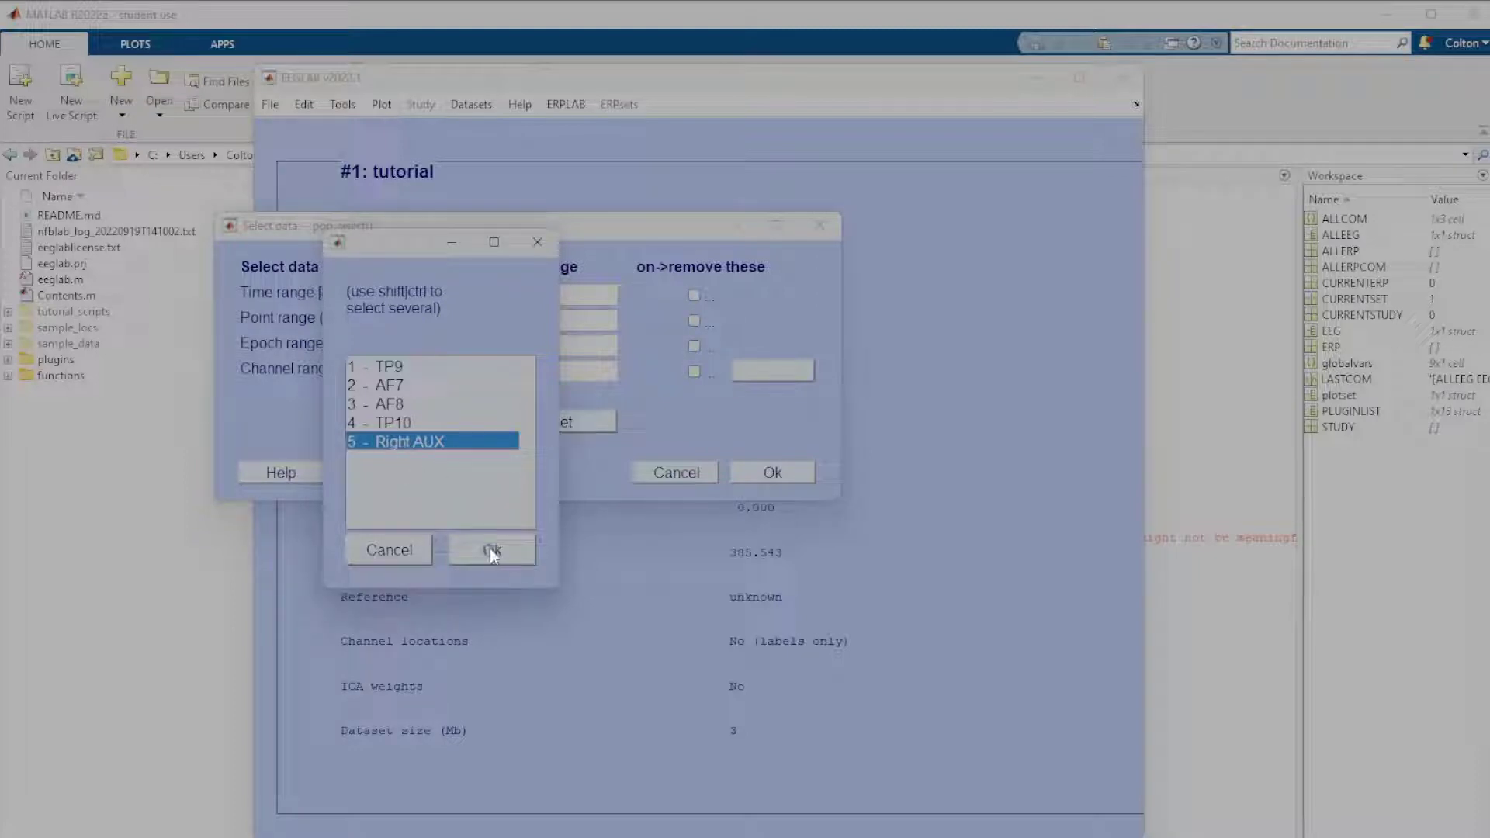
mouse_move(408, 245)
mouse_down()
mouse_move(481, 298)
mouse_move(460, 230)
mouse_move(472, 290)
mouse_move(432, 257)
mouse_up()
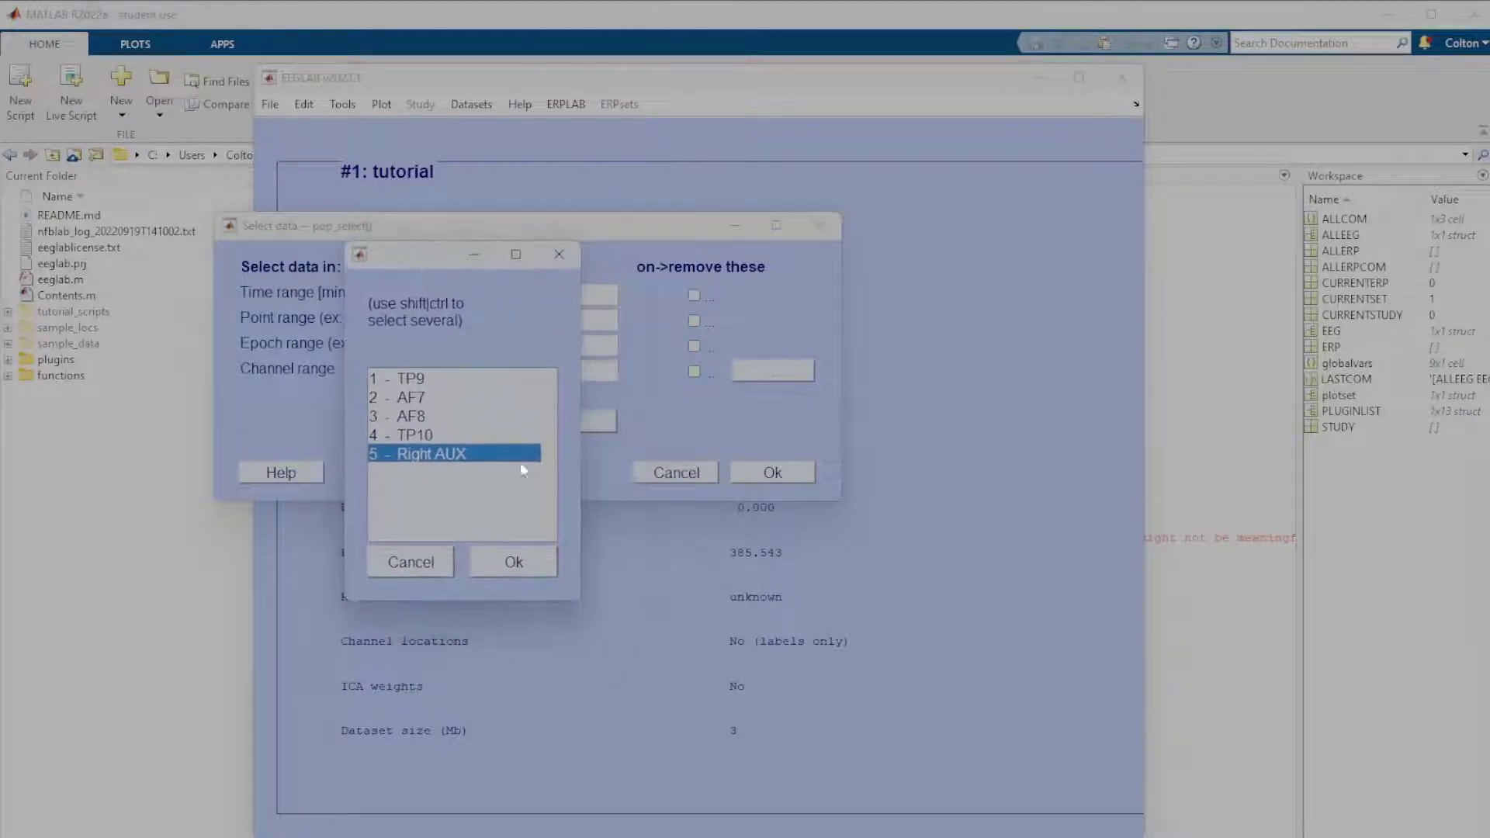
click(512, 562)
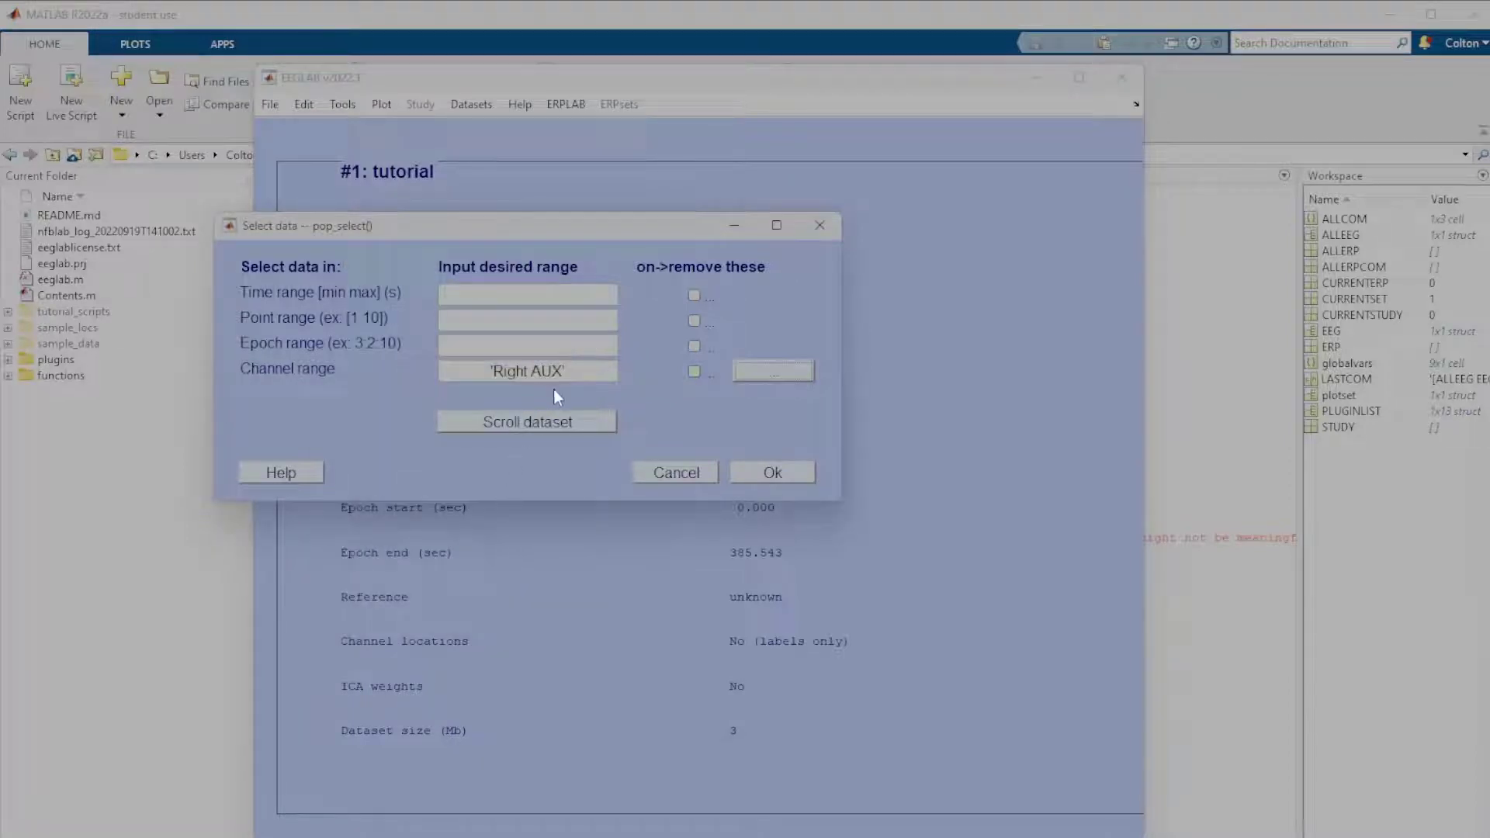
Set the Right AUX channel to be removed and store the result as a new dataset, keeping the name "tutorial".
click(695, 371)
click(778, 473)
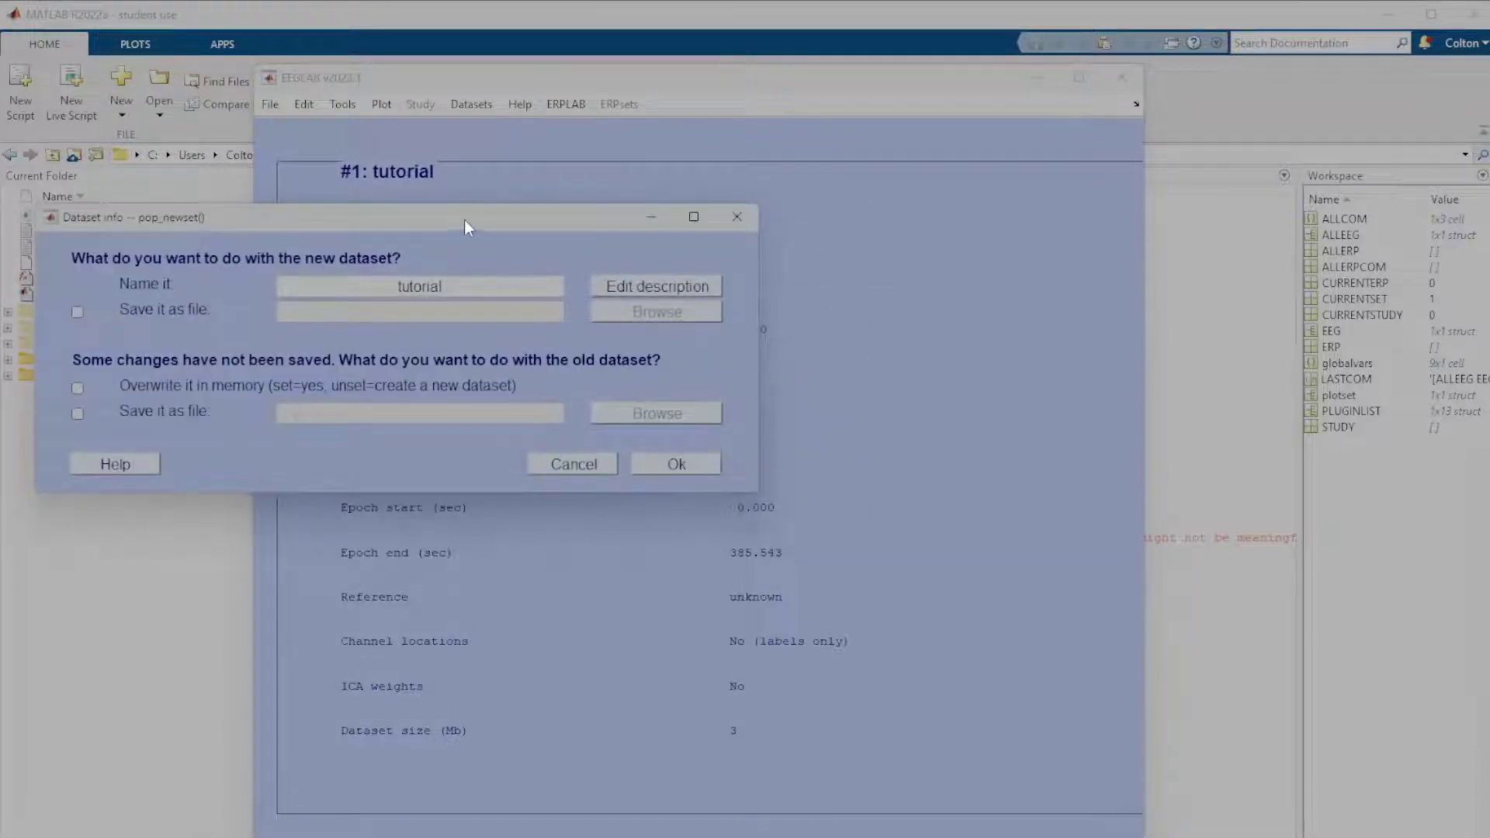
drag(464, 221, 663, 392)
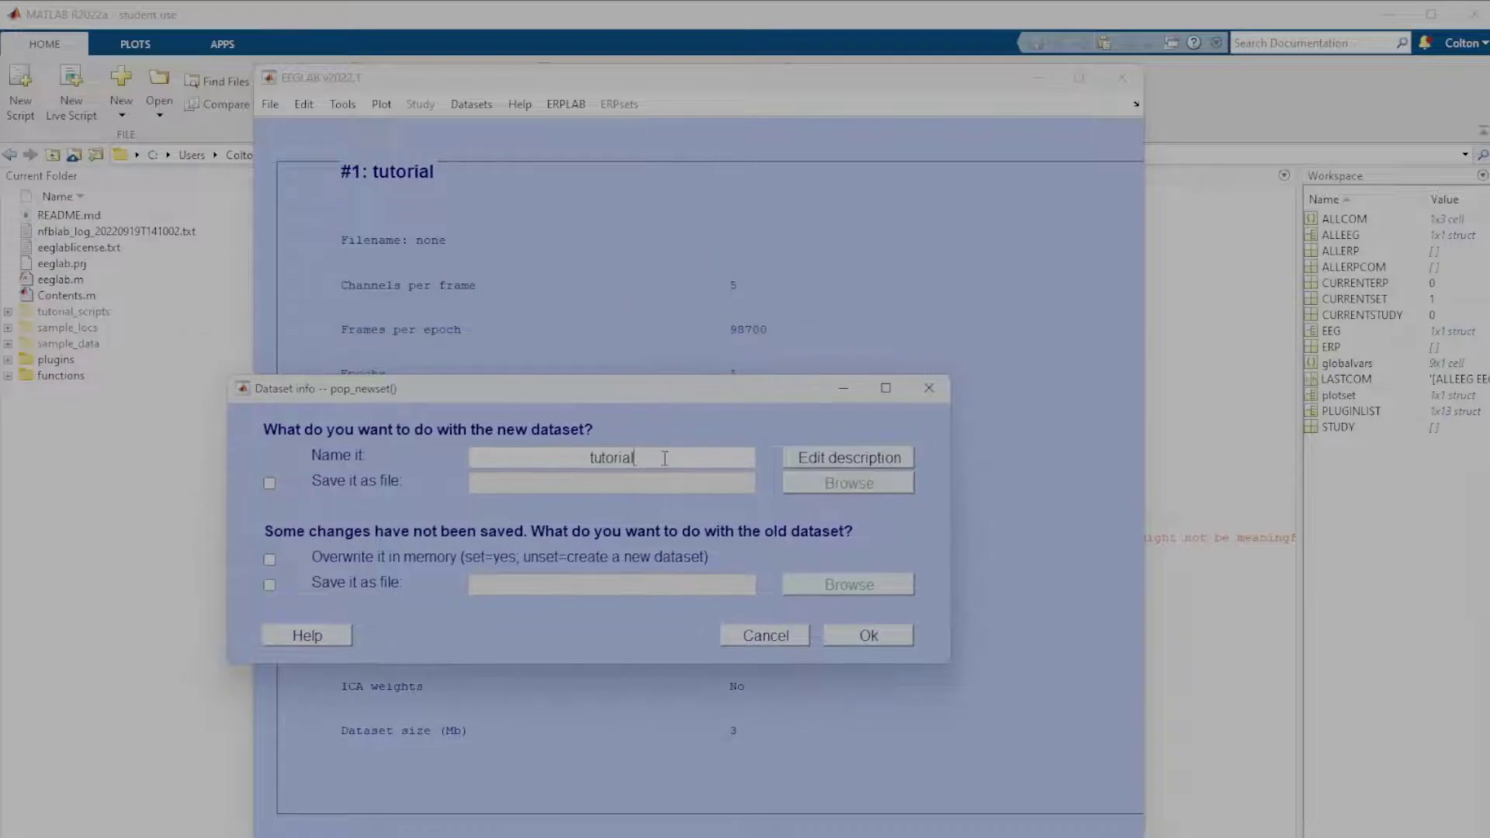
click(870, 636)
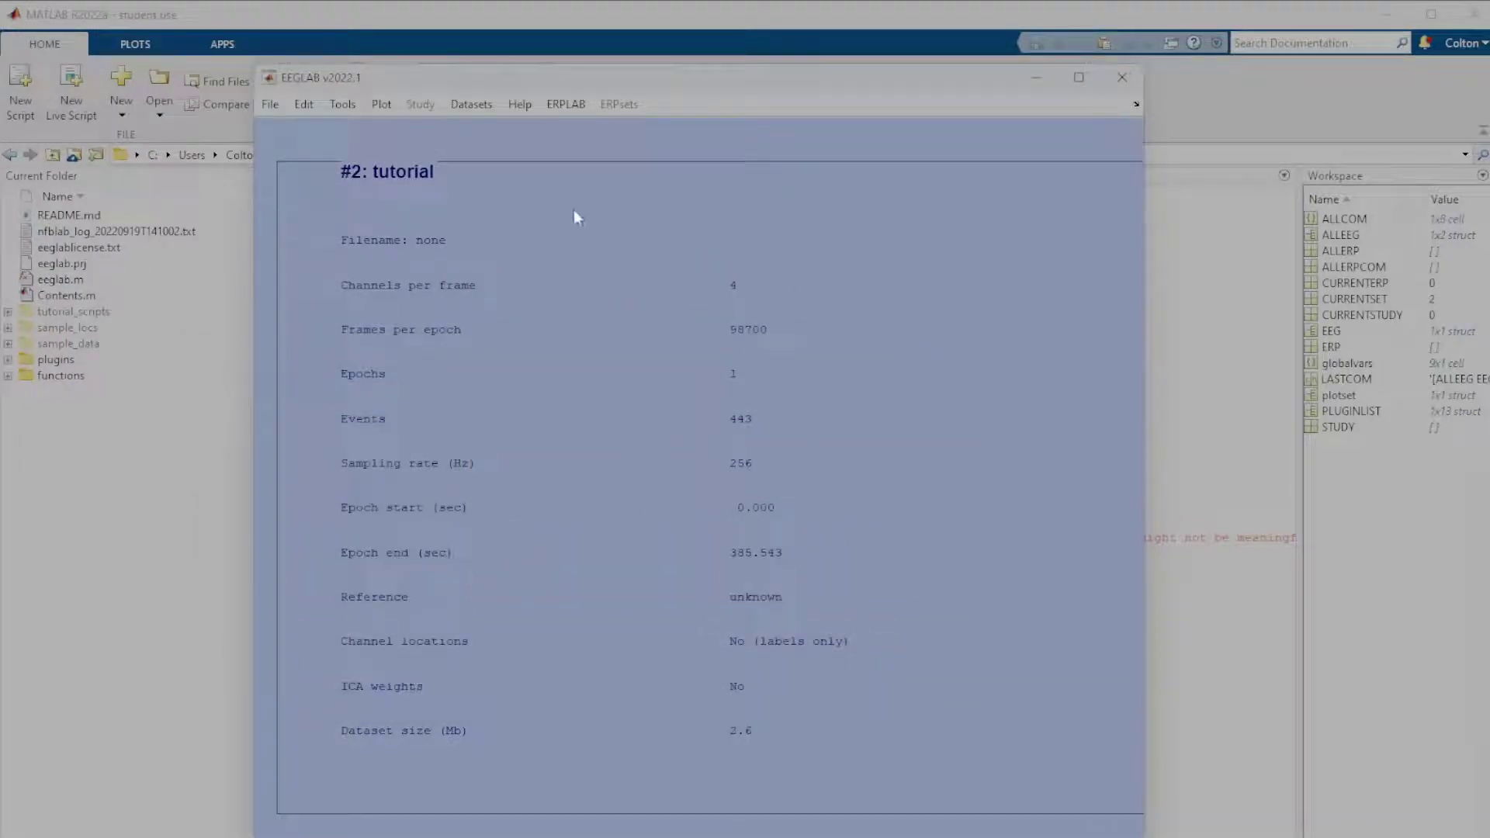
Switch the active dataset to Dataset 1:tutorial, the original import.
click(468, 103)
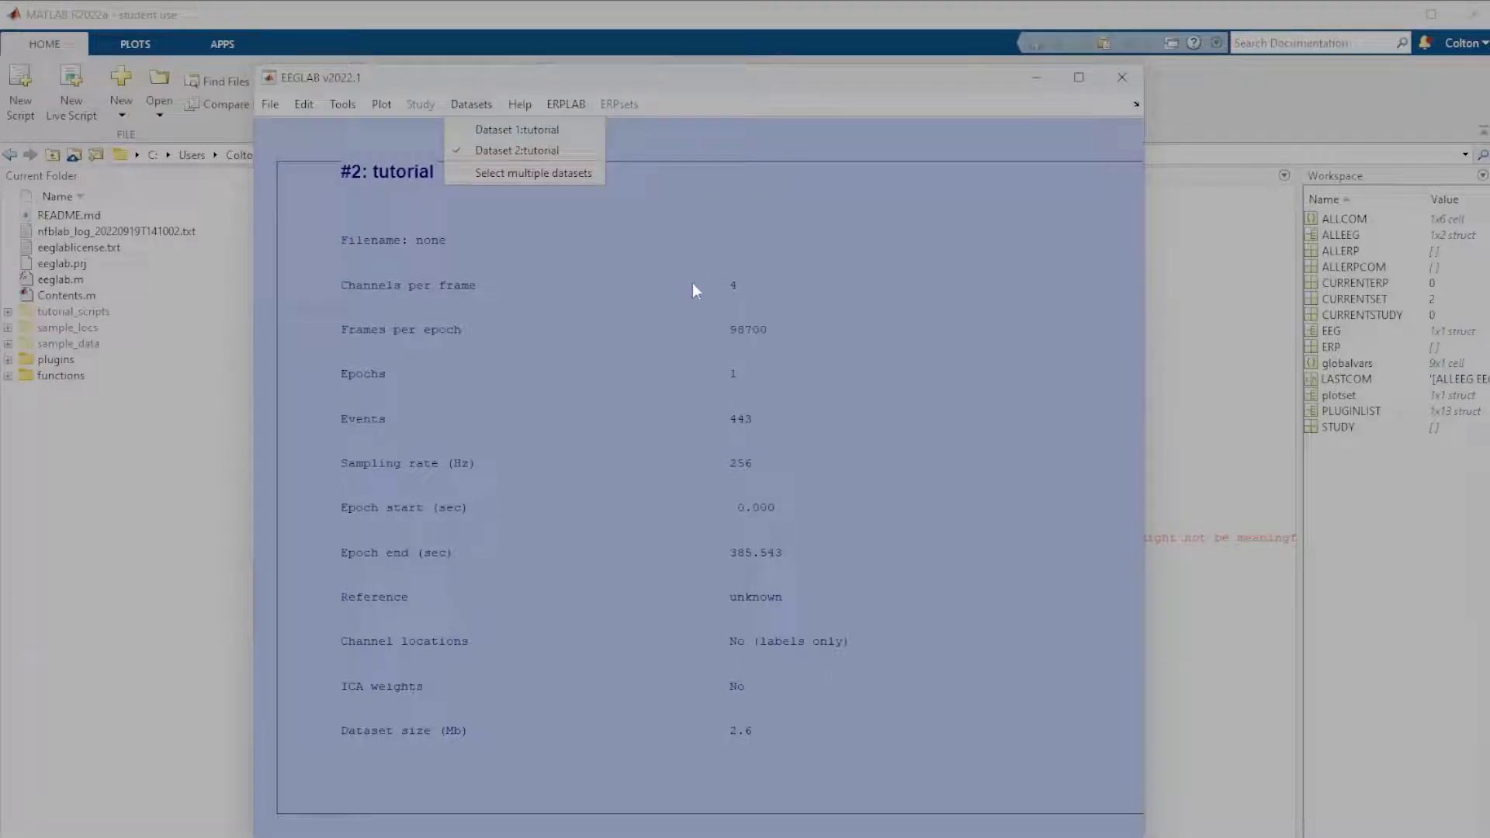
click(514, 128)
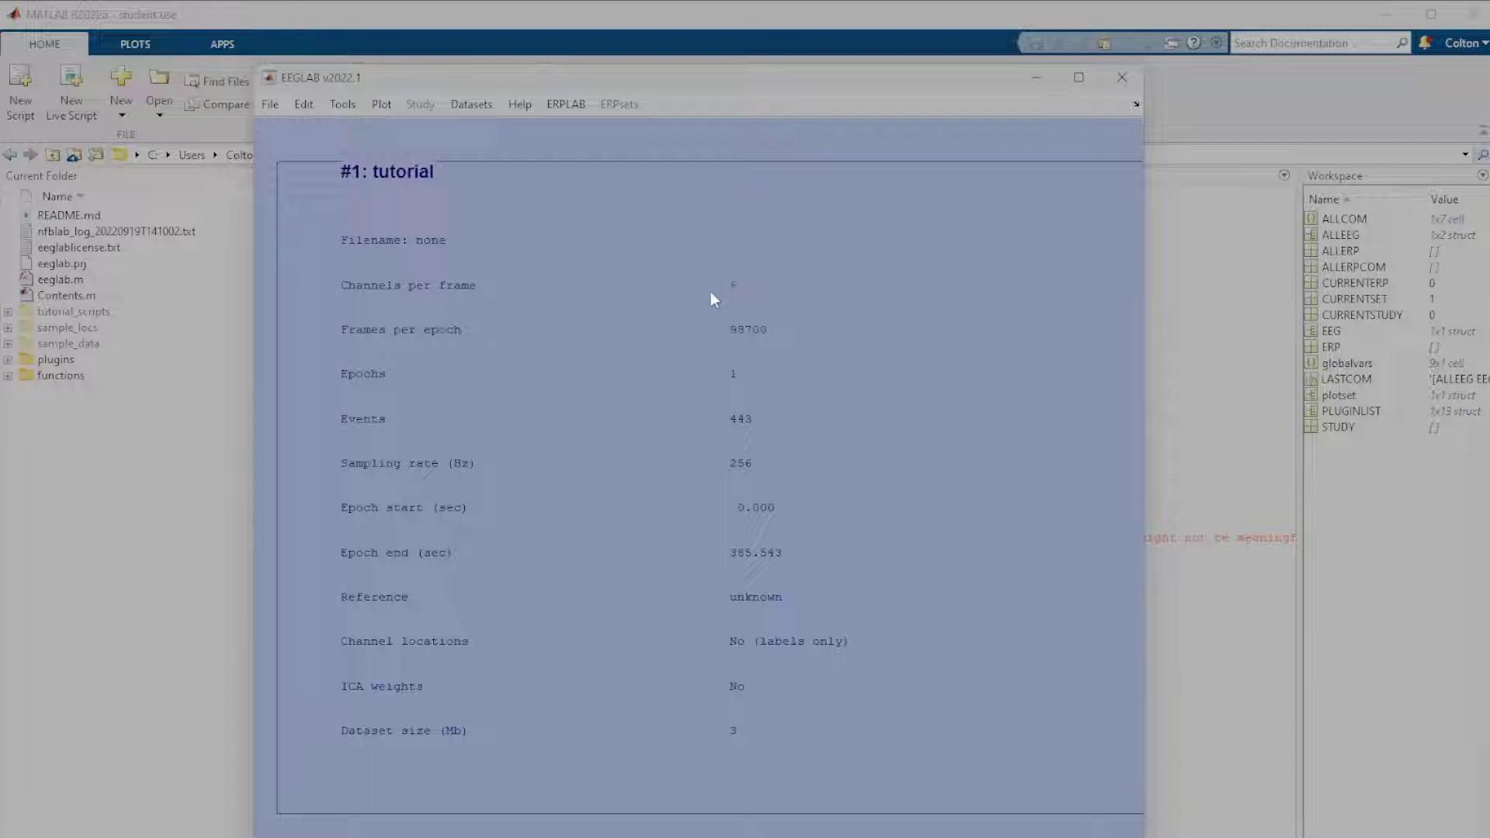
Switch to Dataset 2:tutorial and look up its channel locations using the MNI coordinate file for BEM dipfit model.
click(459, 105)
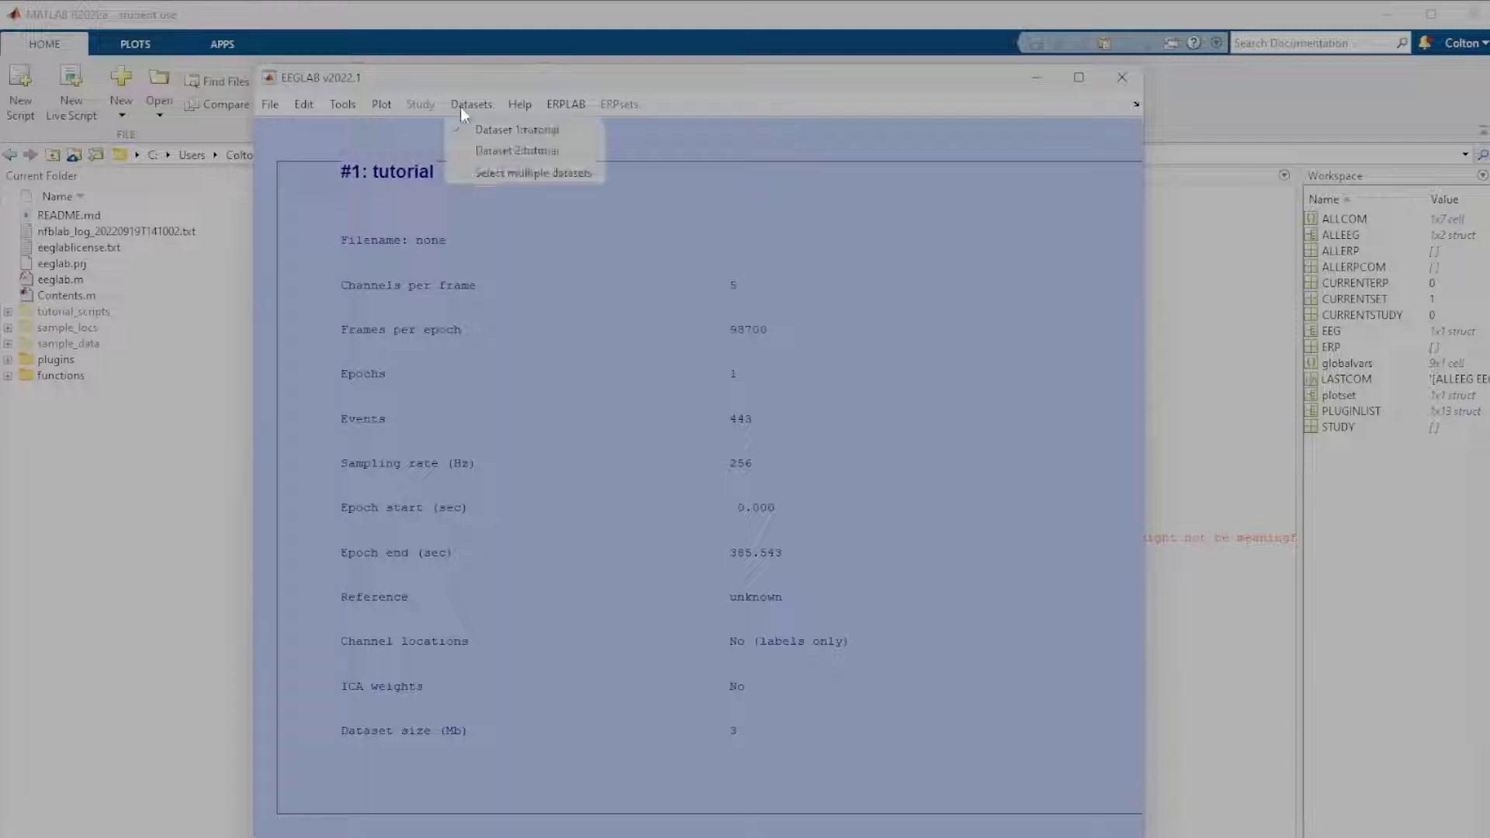
click(525, 154)
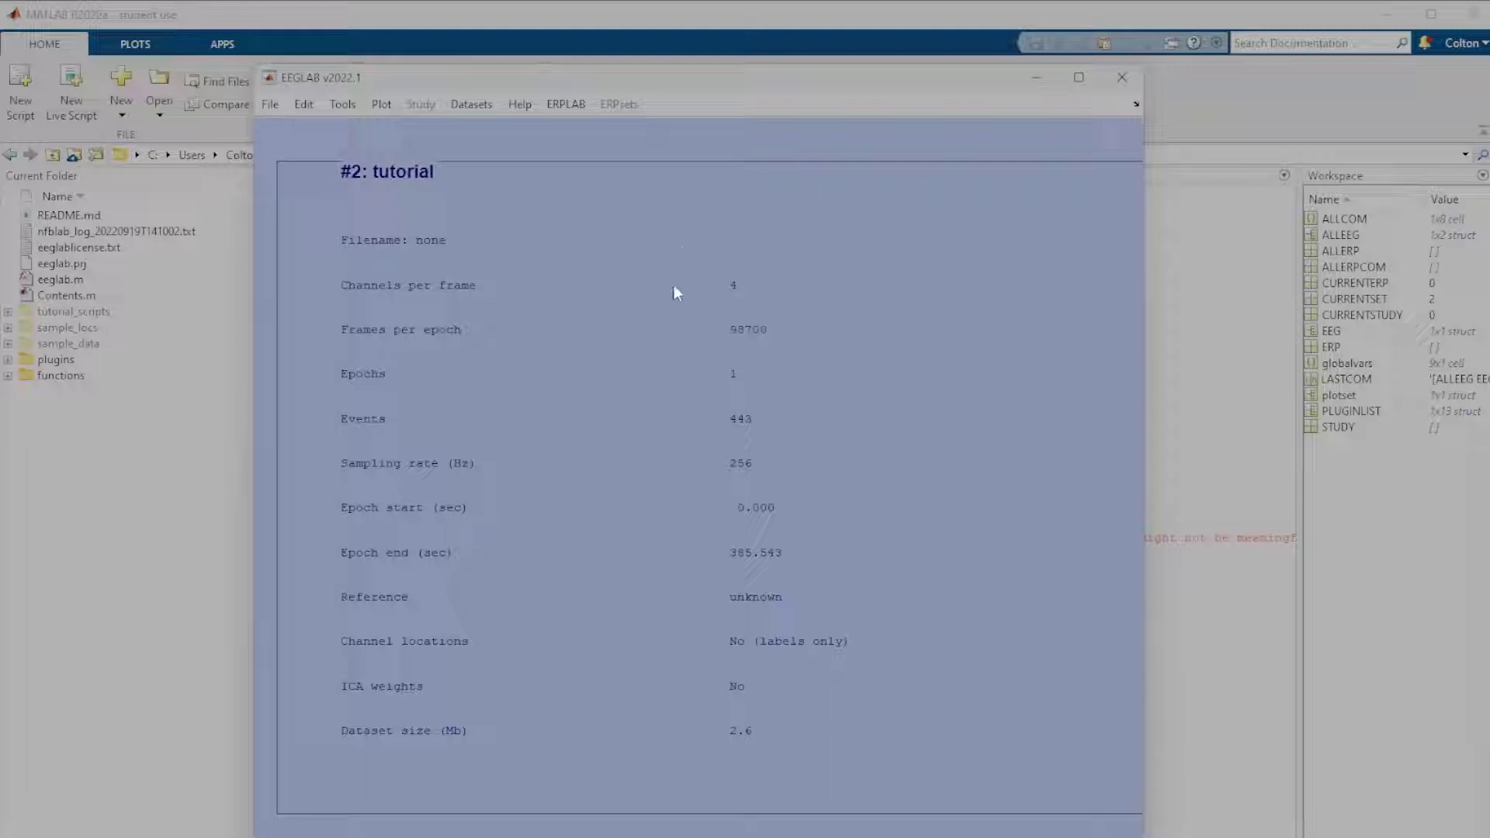
click(304, 106)
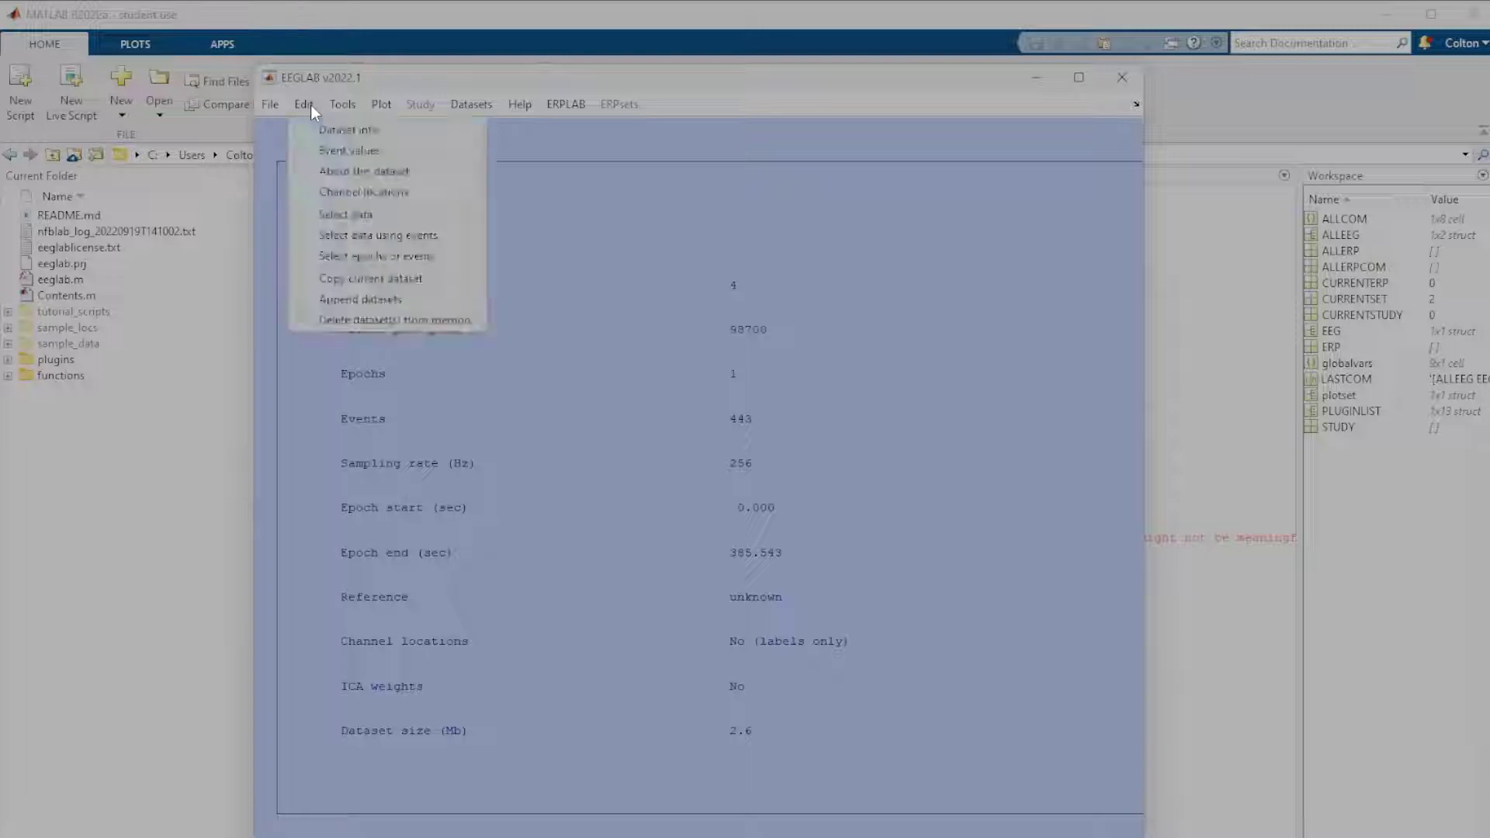
click(438, 192)
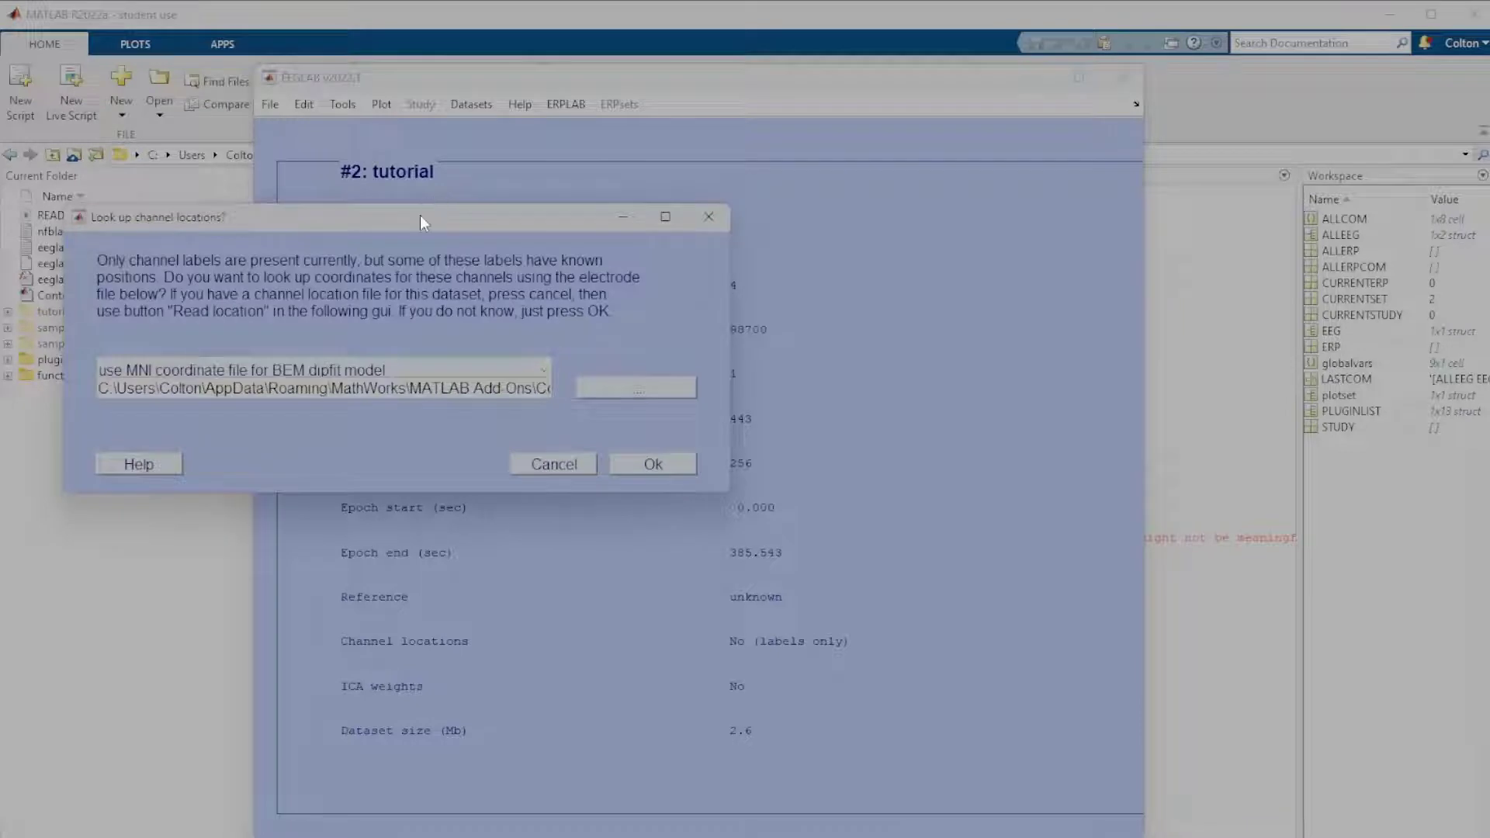
click(388, 373)
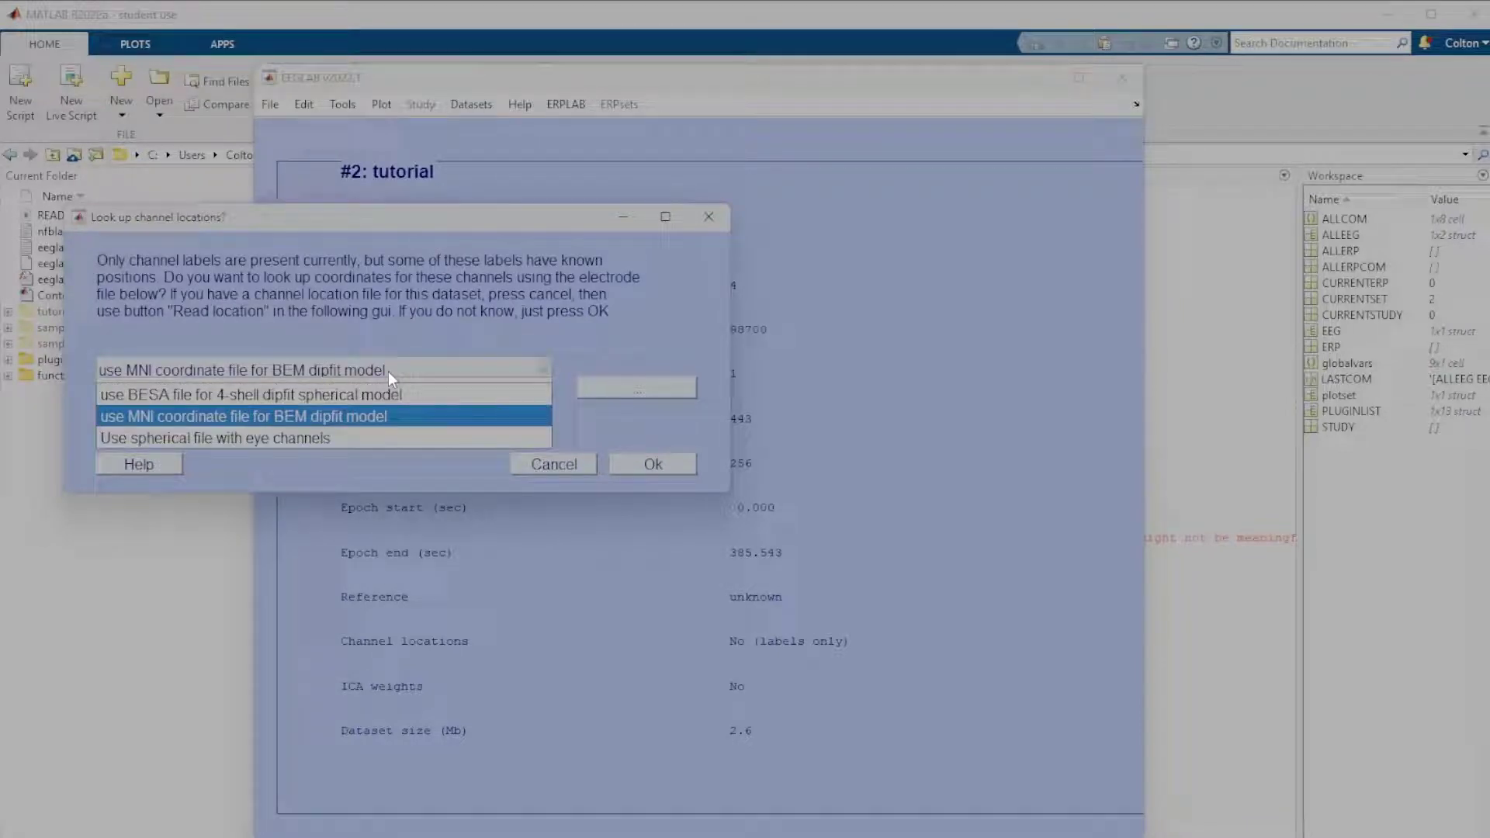
click(388, 371)
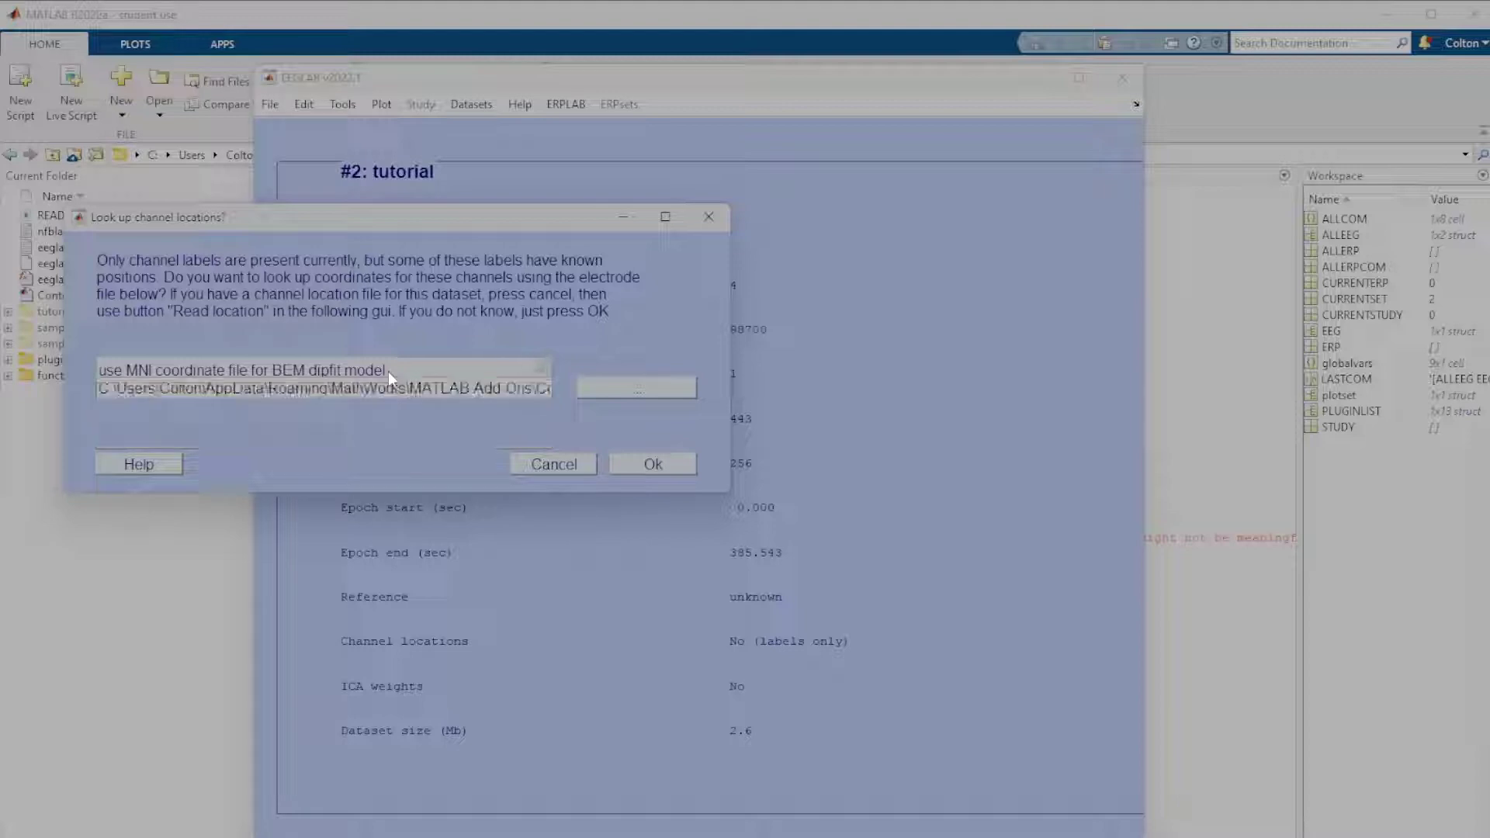
click(677, 469)
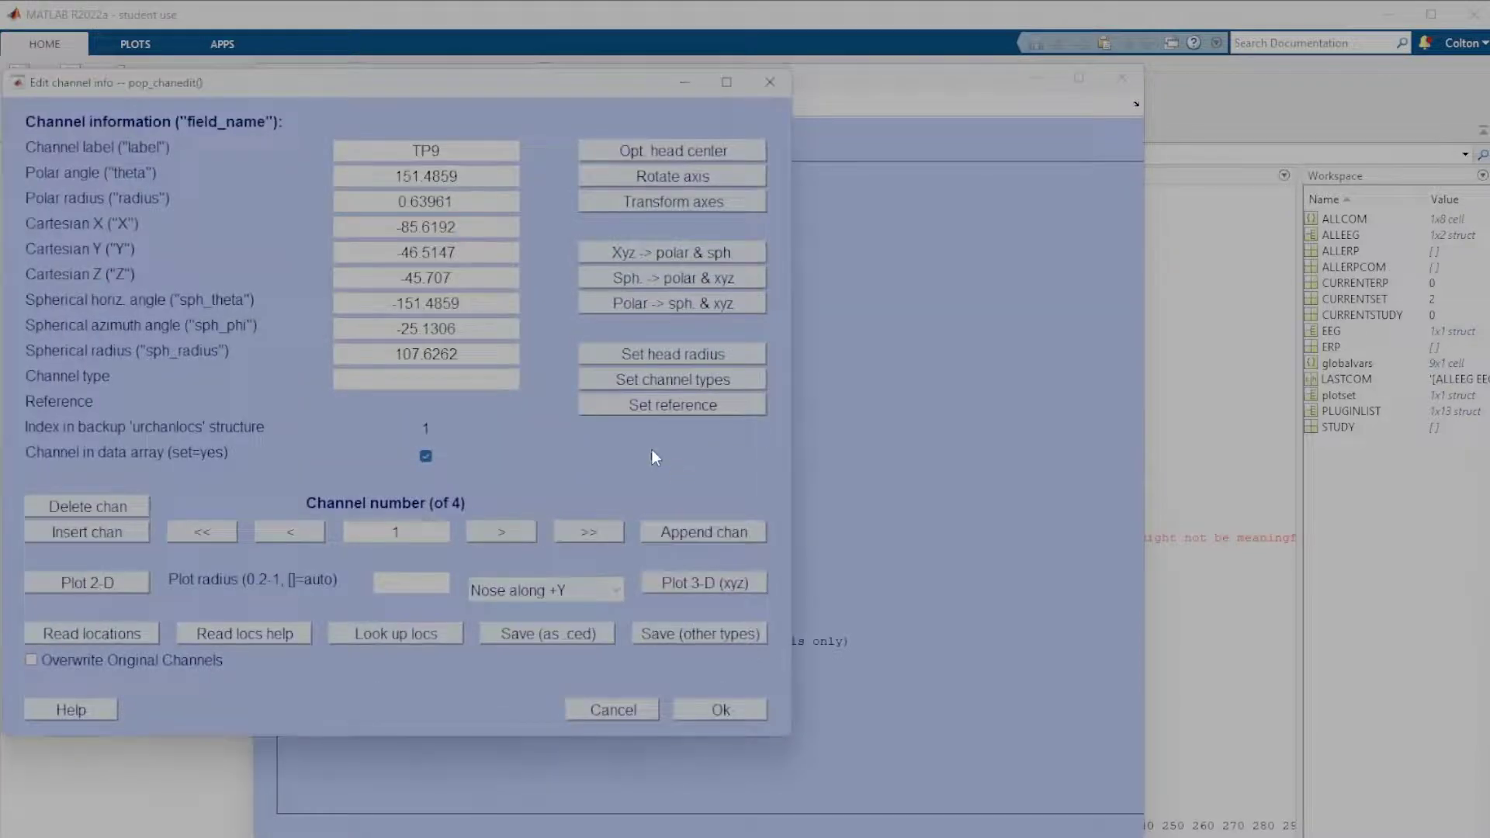
Review the coordinates of each channel from 1 to 4 and back in the channel editor, and accept the channel locations.
drag(416, 95, 571, 254)
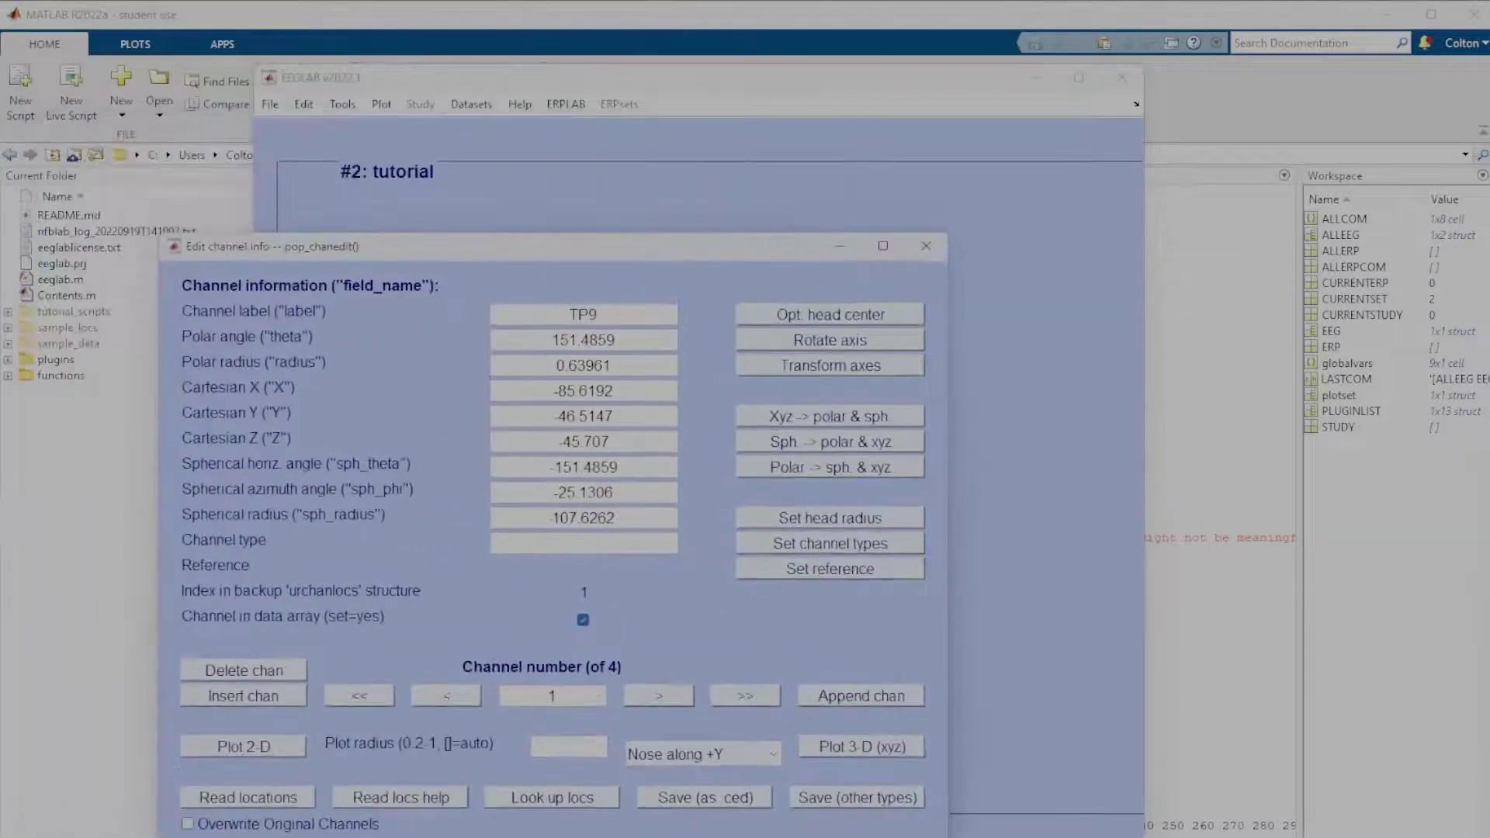
drag(948, 837, 1043, 837)
click(729, 736)
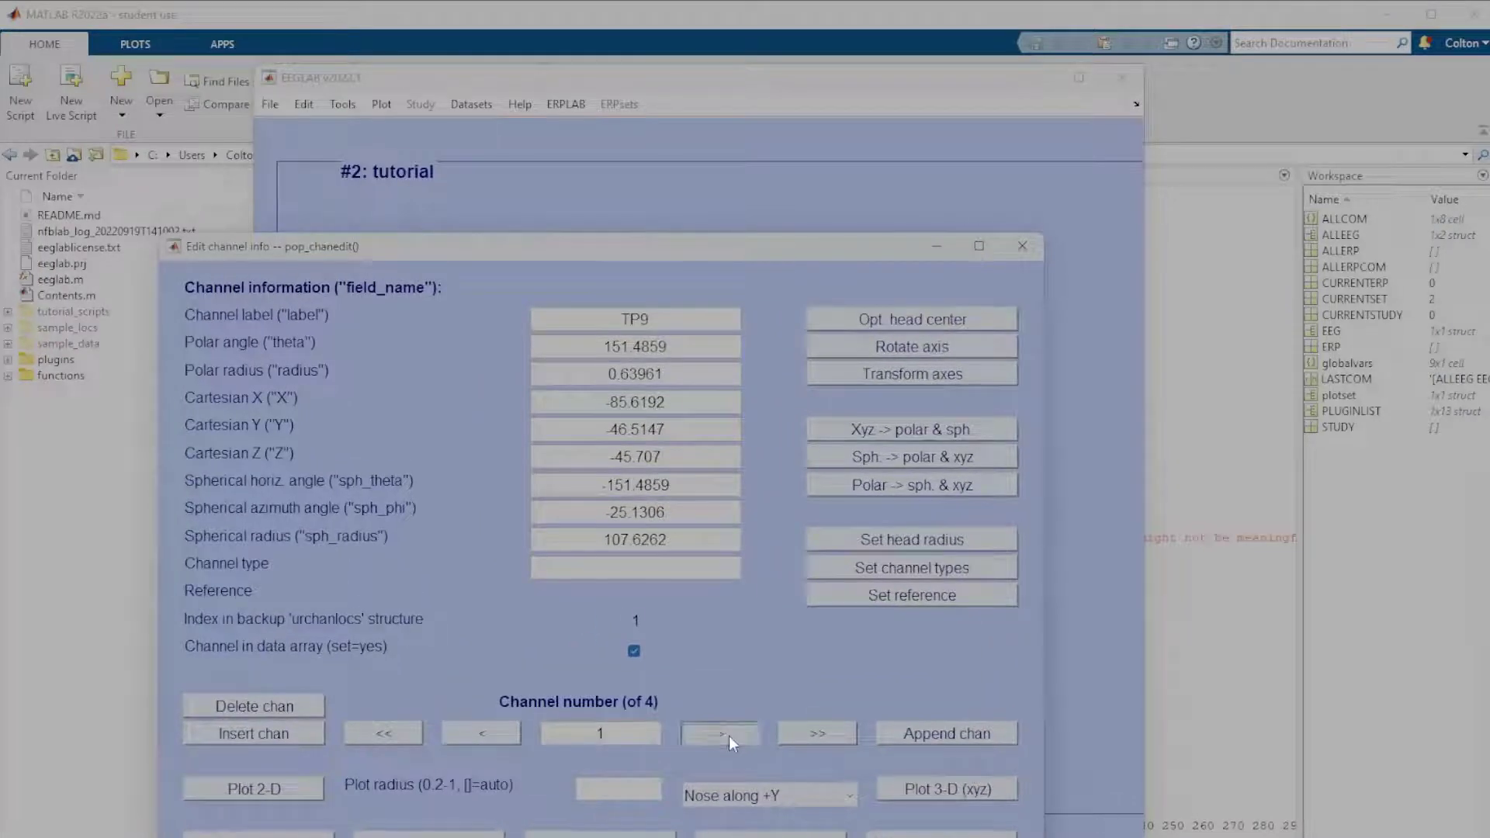
click(729, 735)
click(729, 736)
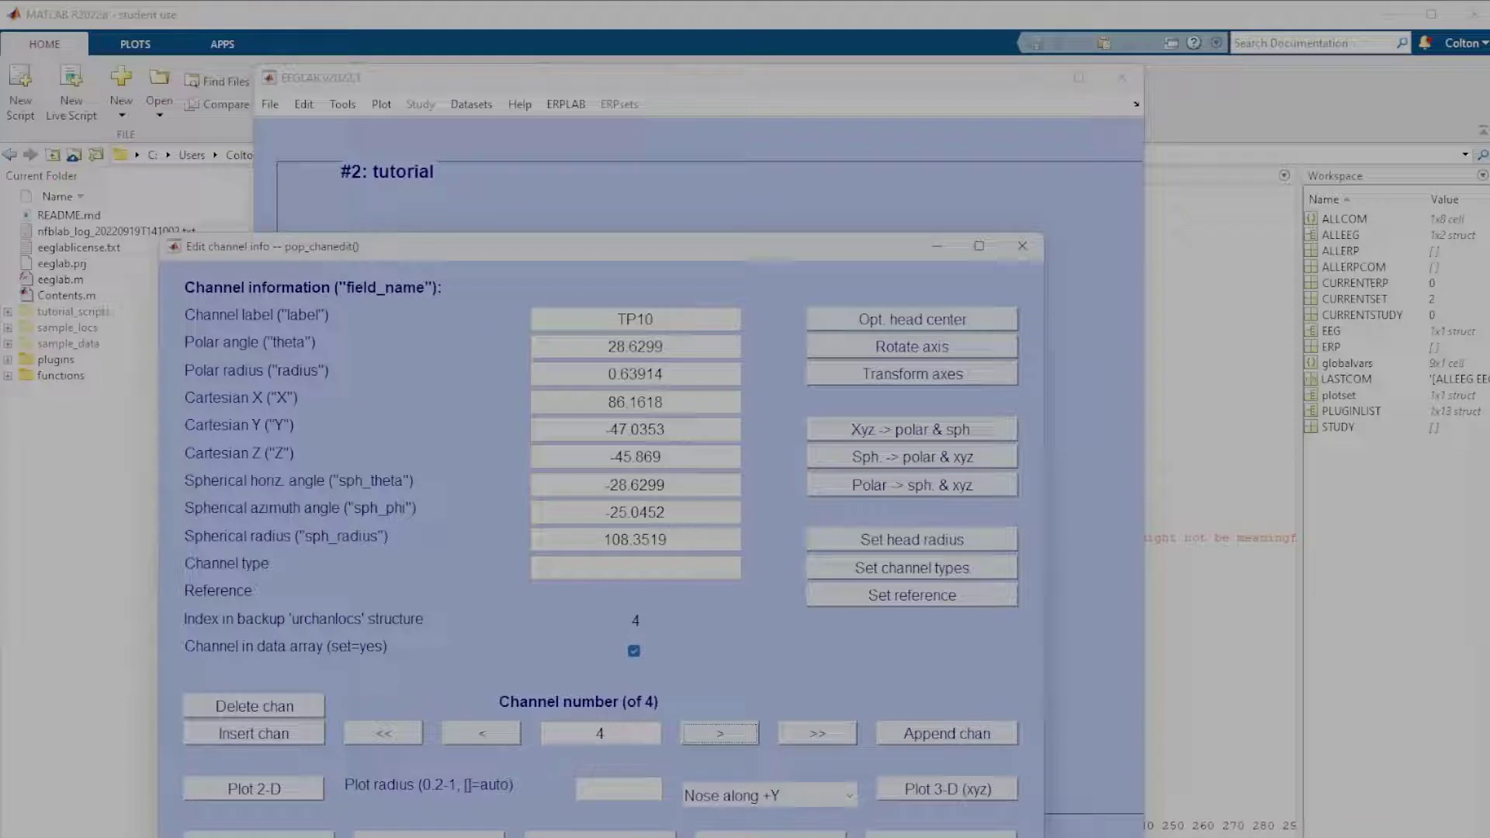
click(600, 834)
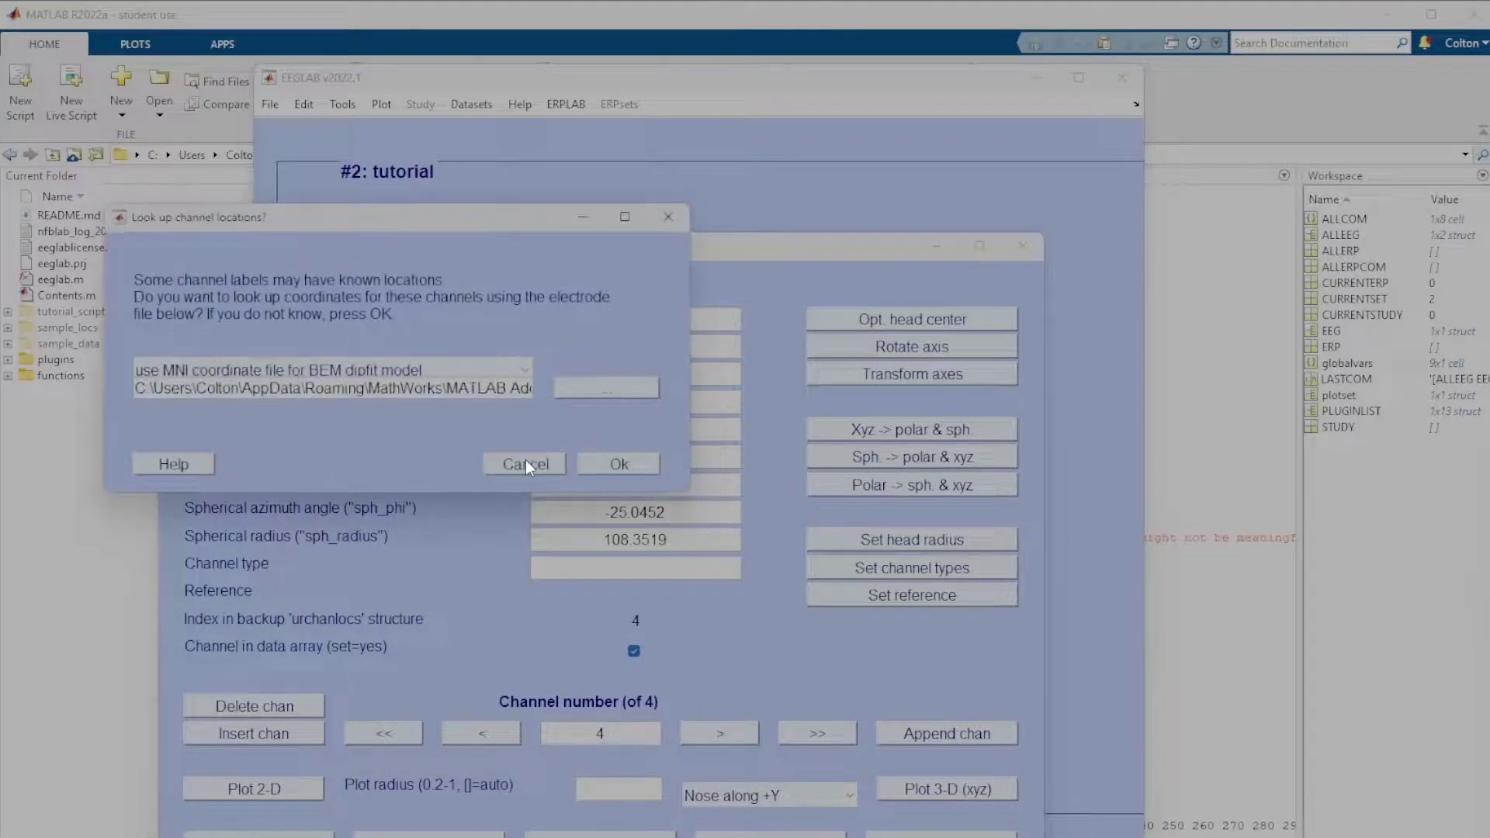
click(663, 216)
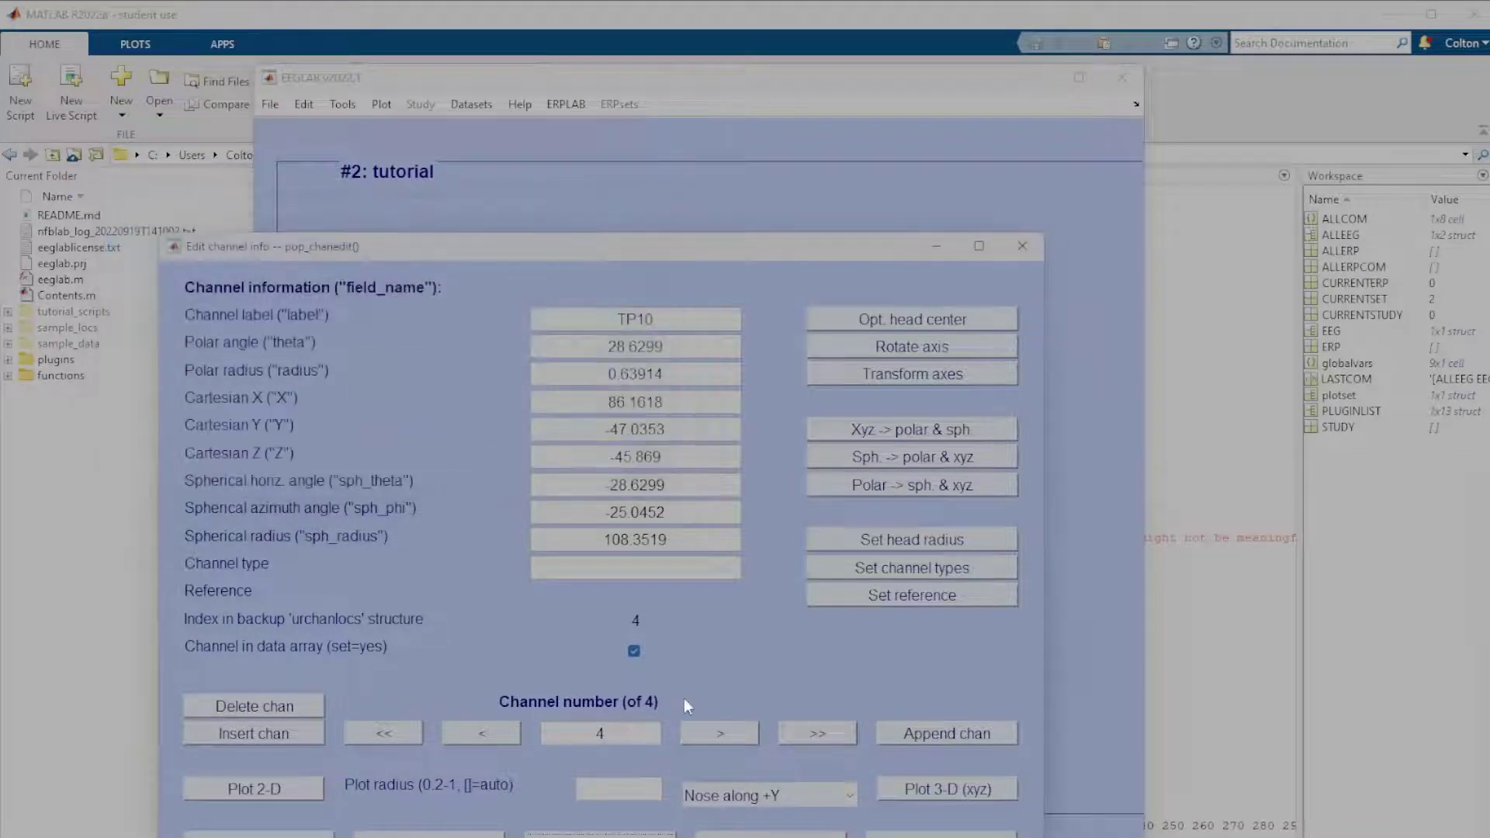
click(479, 734)
click(486, 732)
click(489, 732)
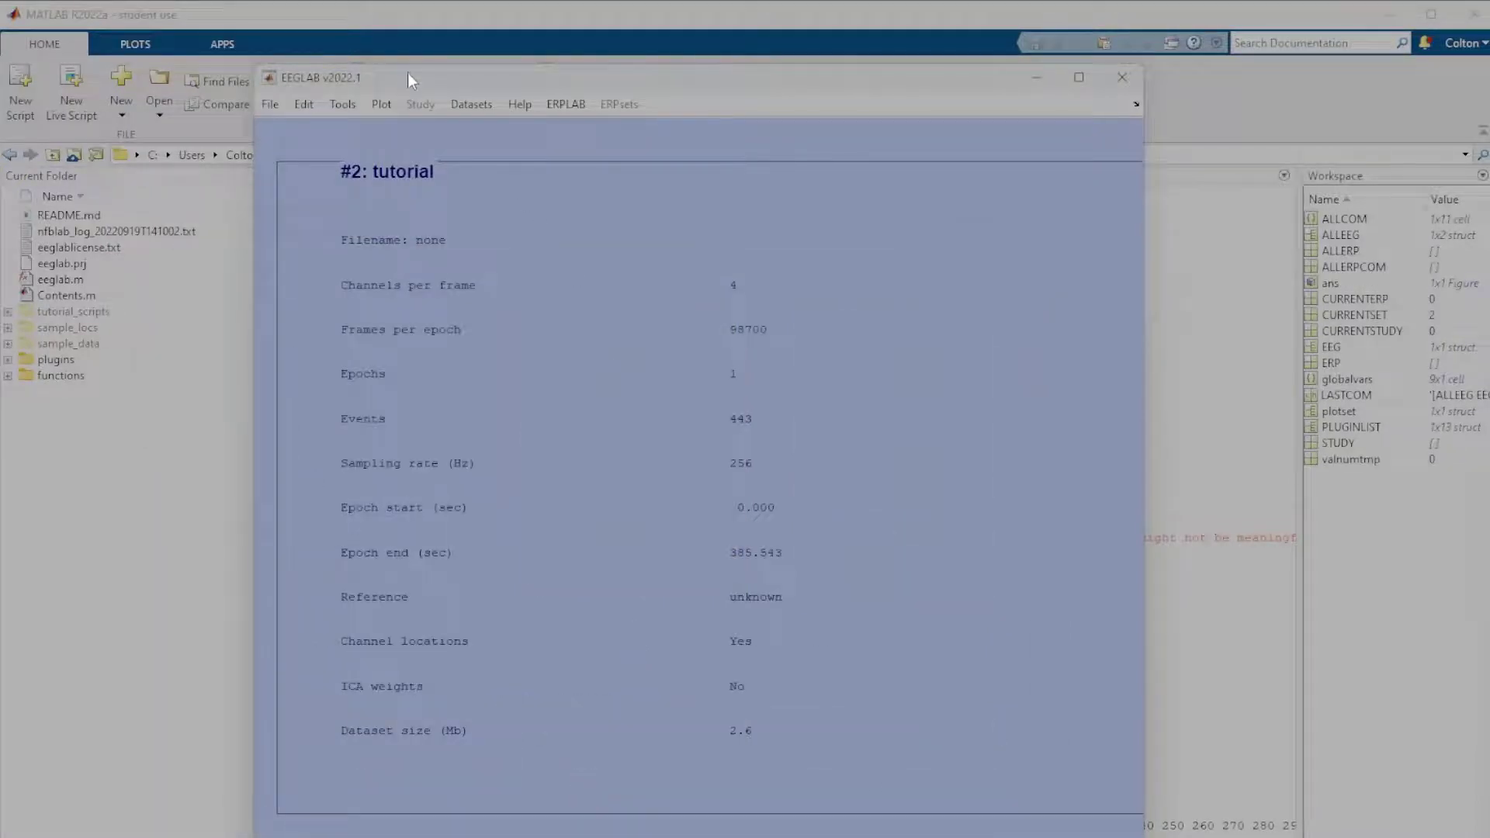
Filter the data from 1 to 30 Hz with the default basic FIR filter, without plotting frequency response, and store it as new dataset "tutorial".
drag(407, 73, 390, 168)
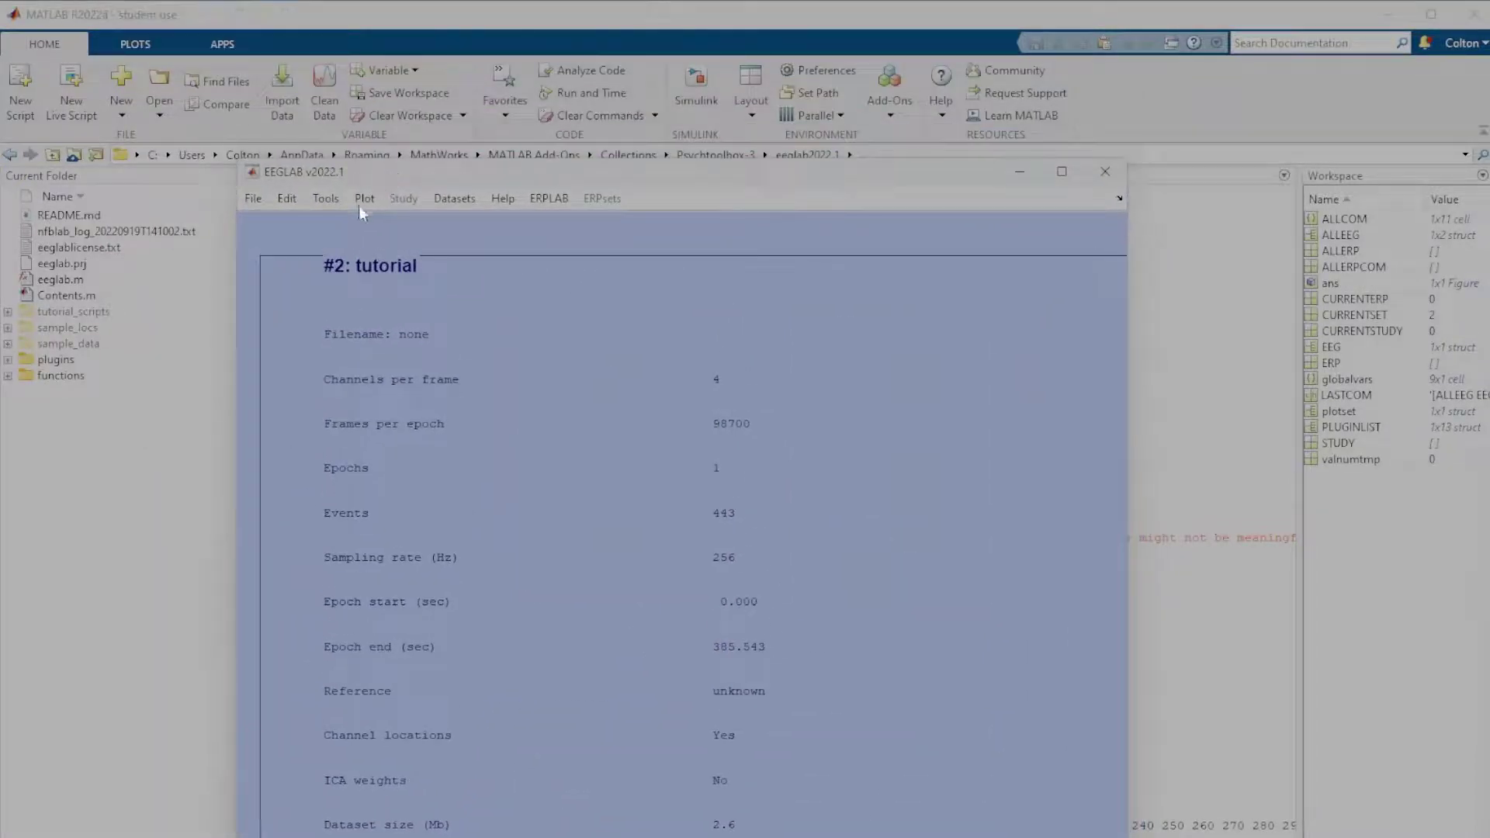
drag(371, 181, 362, 115)
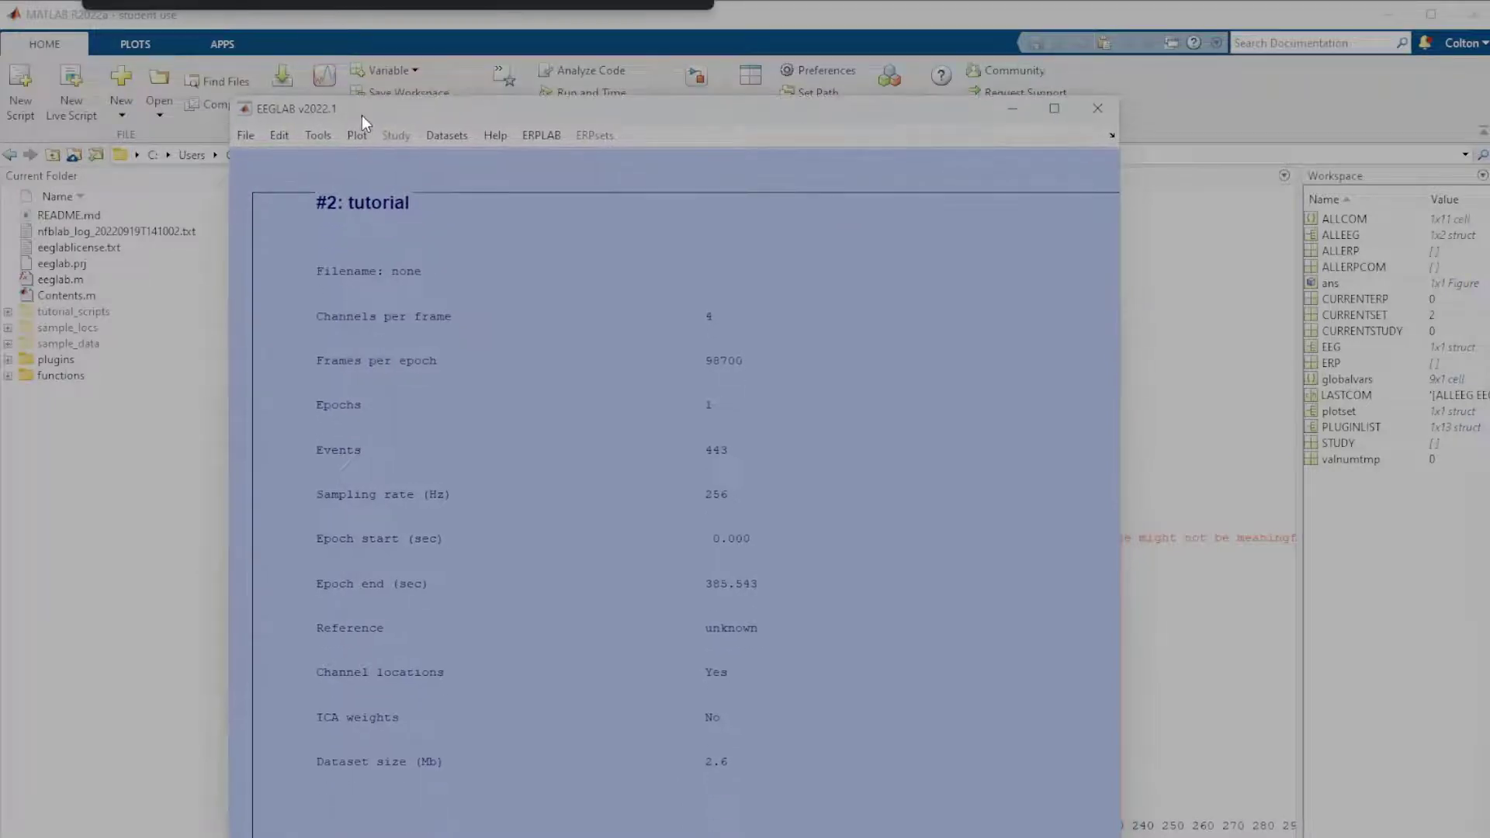
click(355, 136)
mouse_move(326, 134)
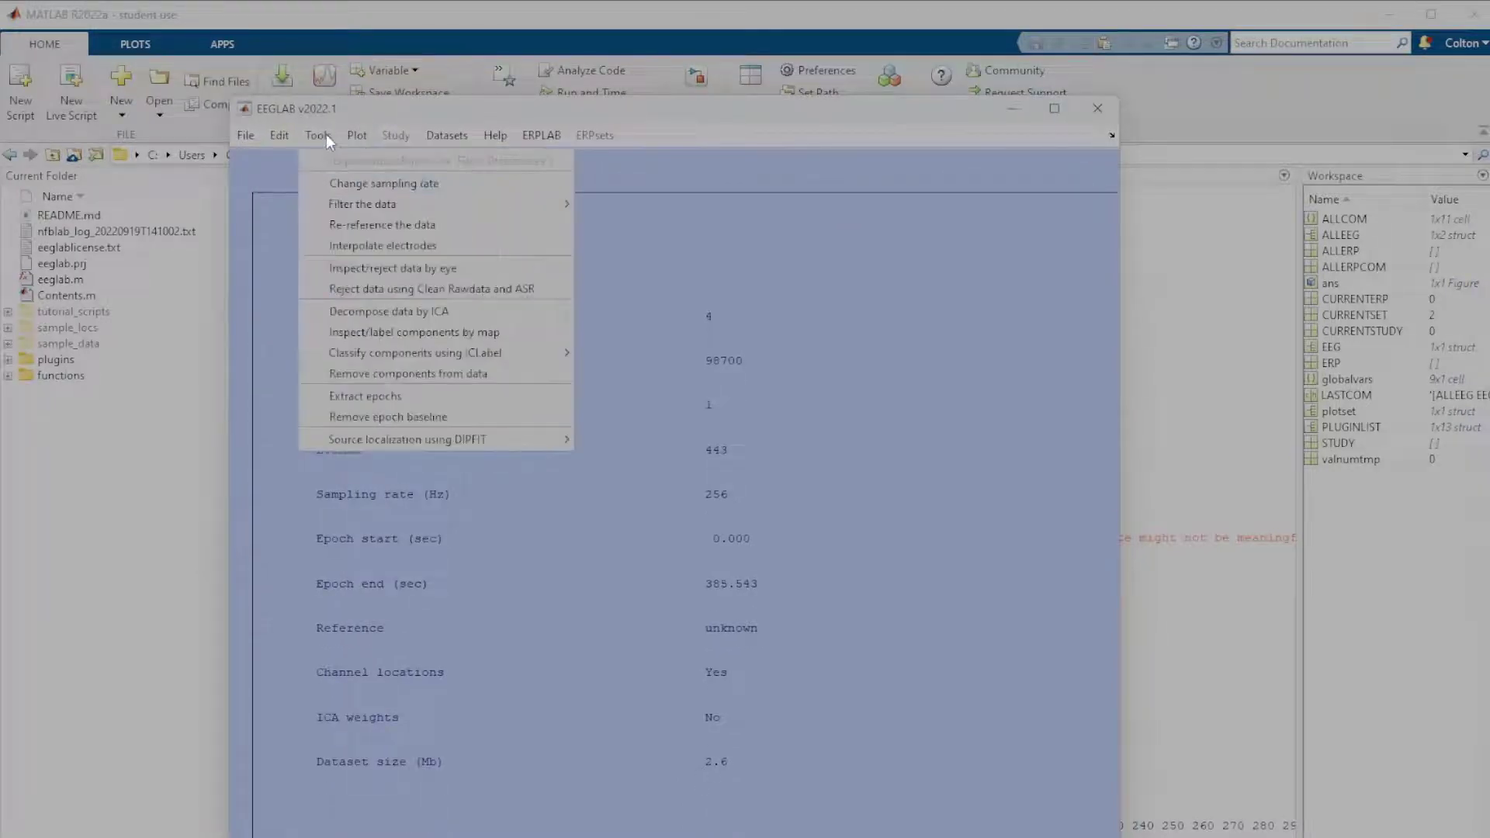
mouse_move(412, 212)
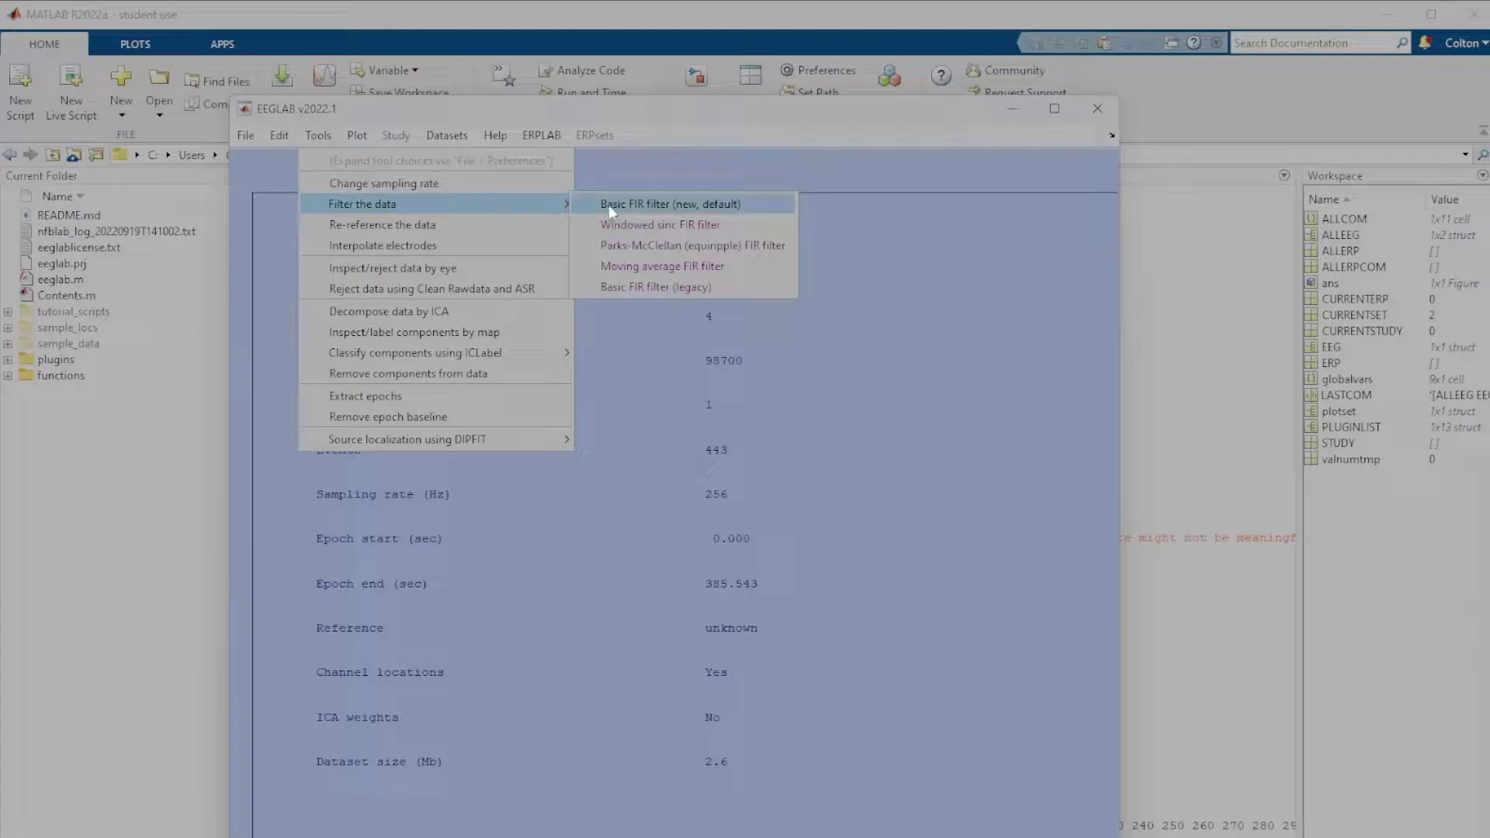
click(757, 207)
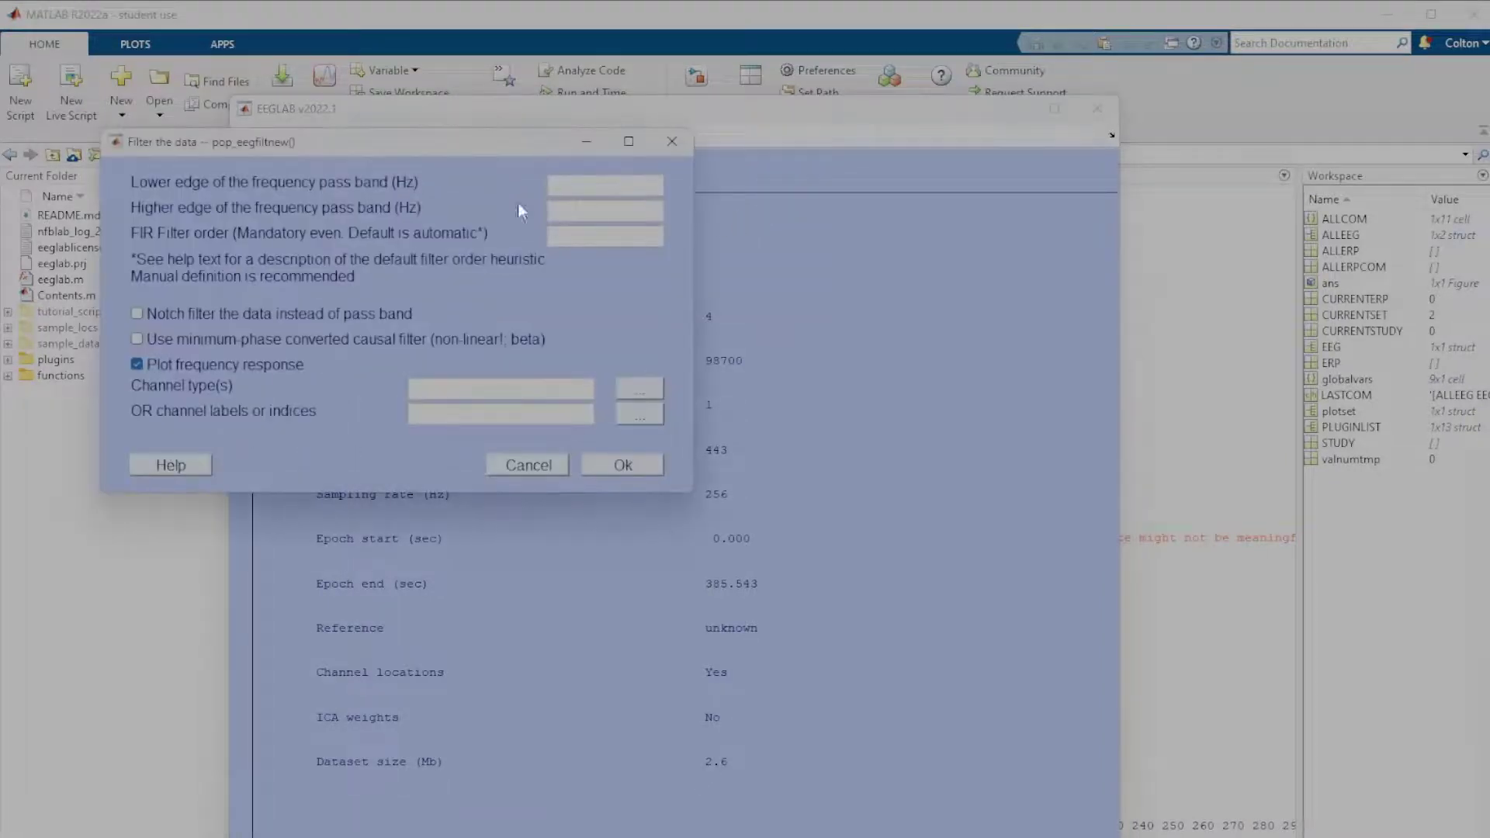
drag(386, 153, 484, 206)
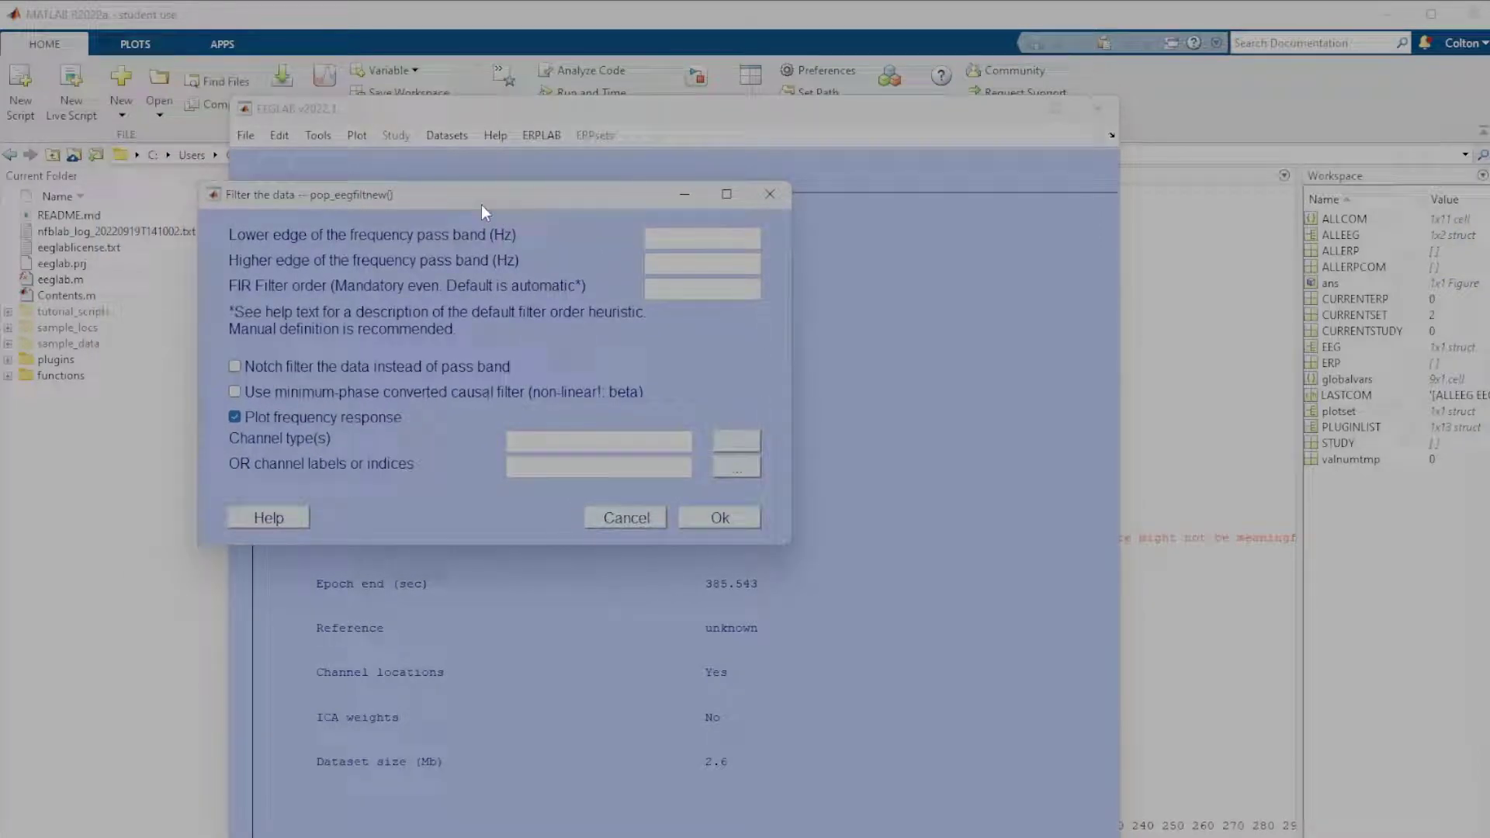
text(1)
click(706, 265)
text(30)
click(235, 417)
click(737, 523)
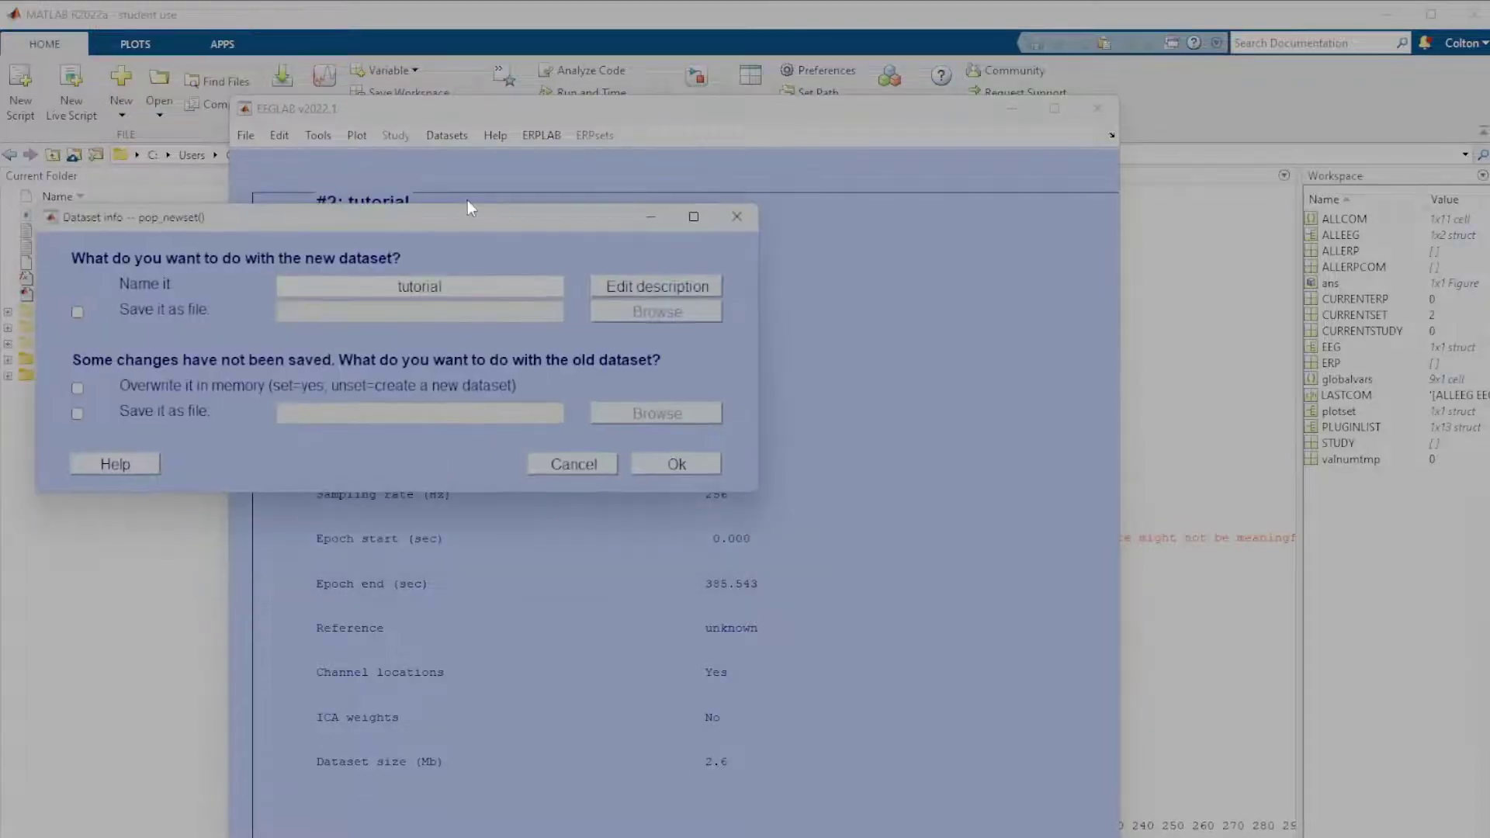
drag(475, 219, 712, 342)
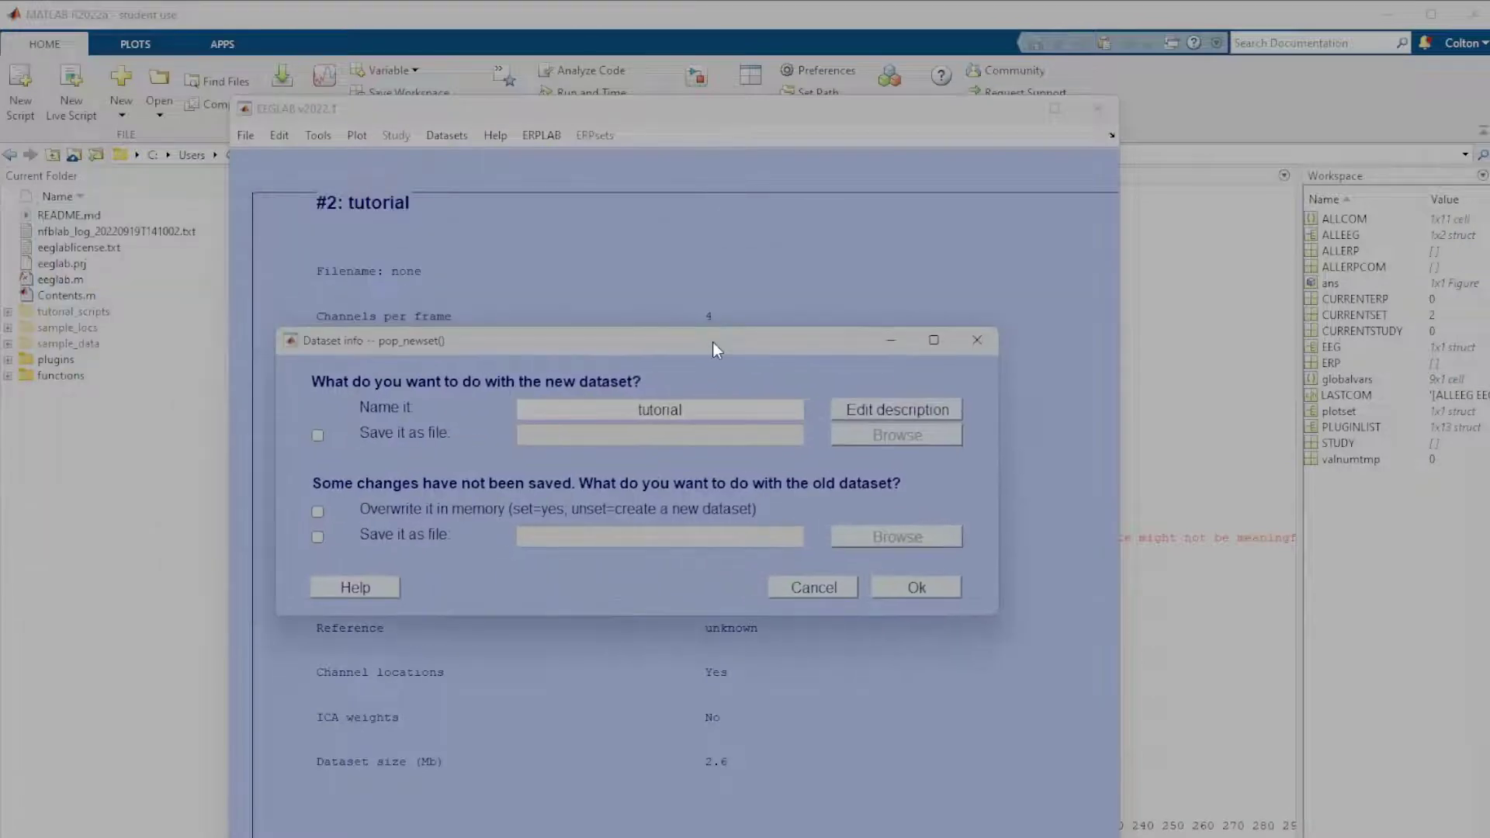
click(896, 585)
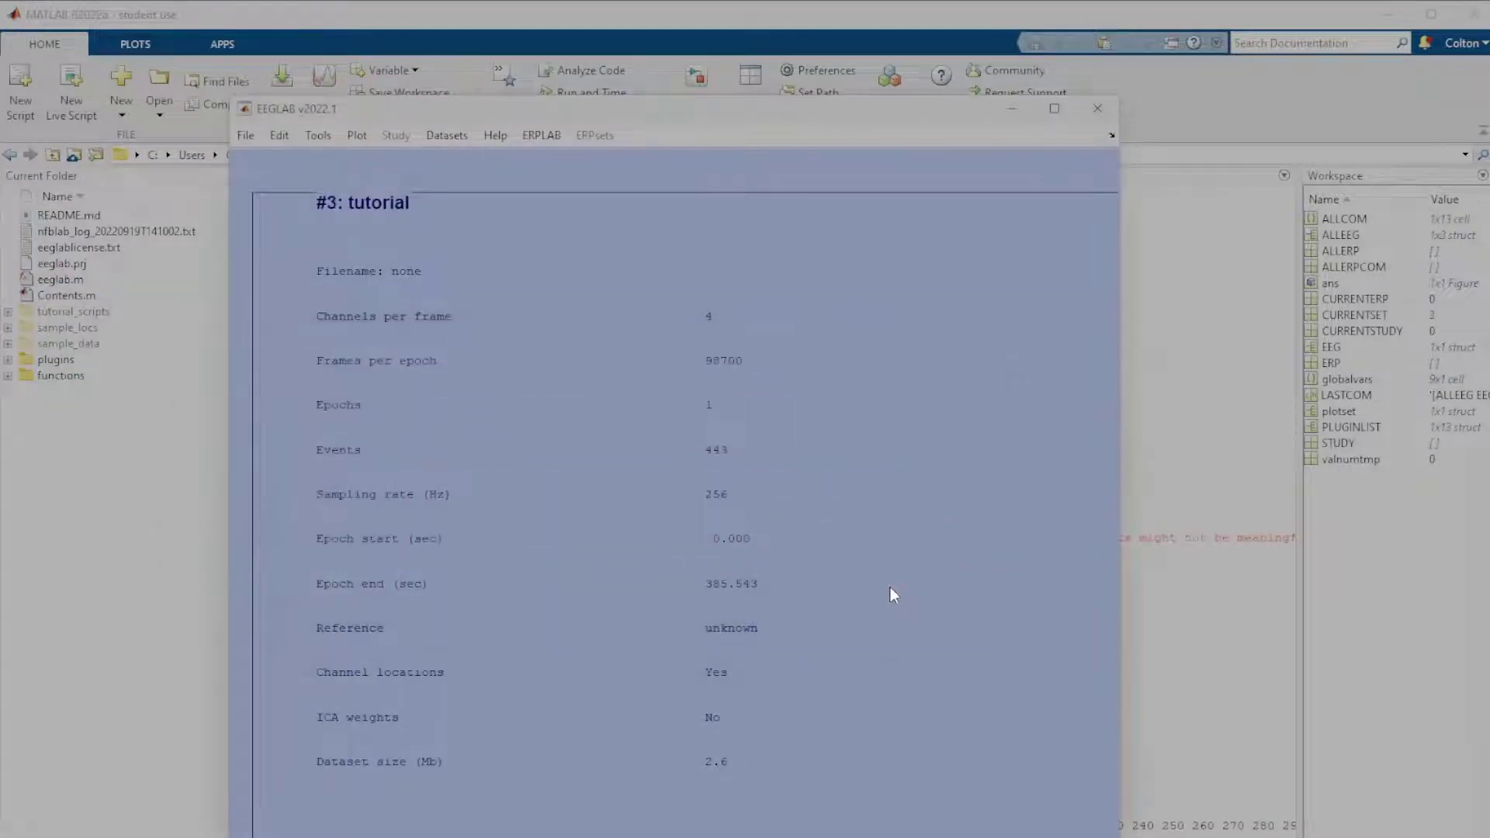
Open the ERPLAB settings for creating an EEG EVENTLIST from the filtered dataset and review the event code options.
click(552, 137)
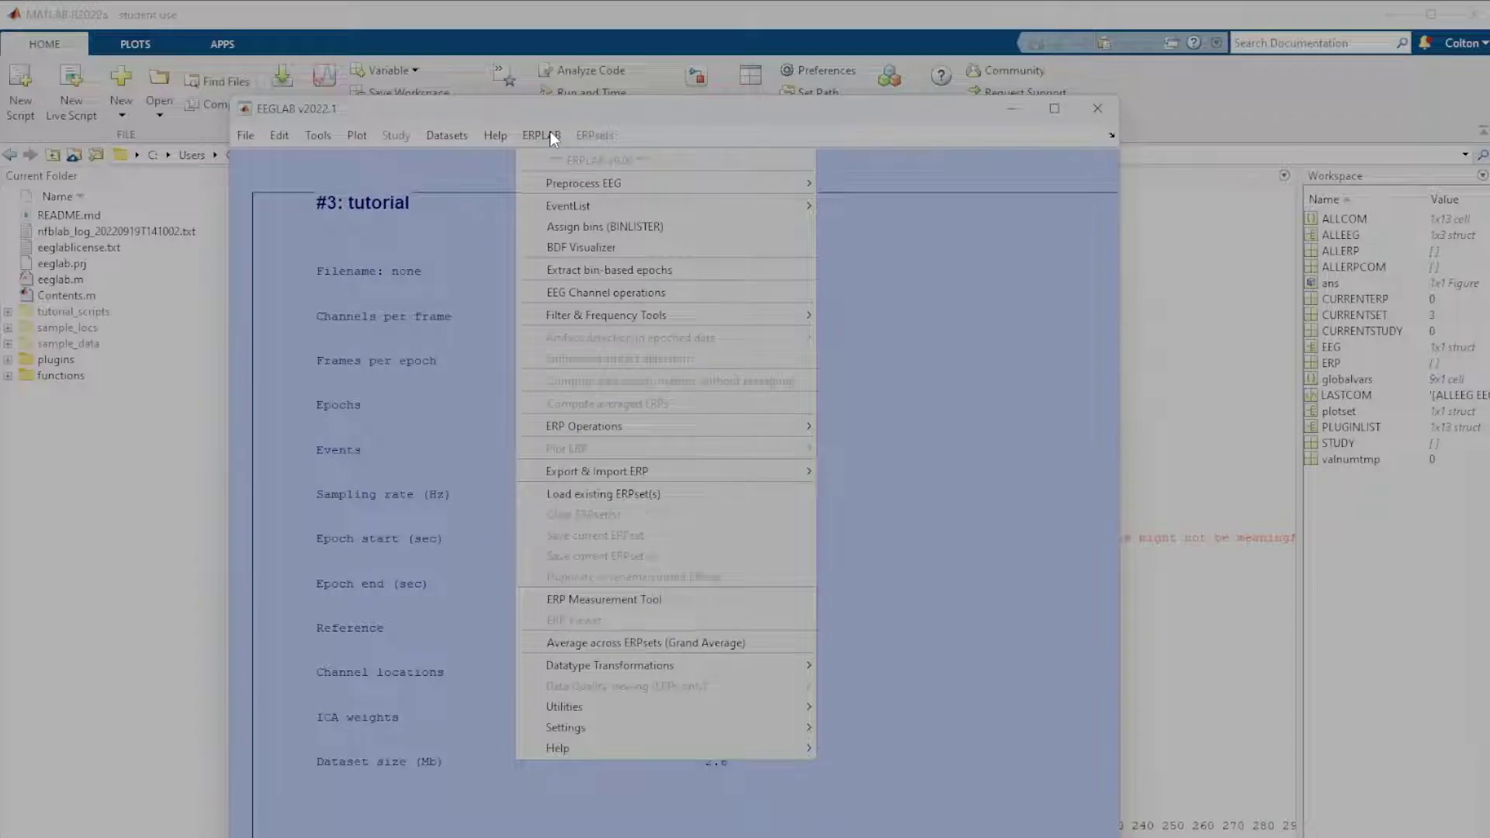
mouse_move(627, 208)
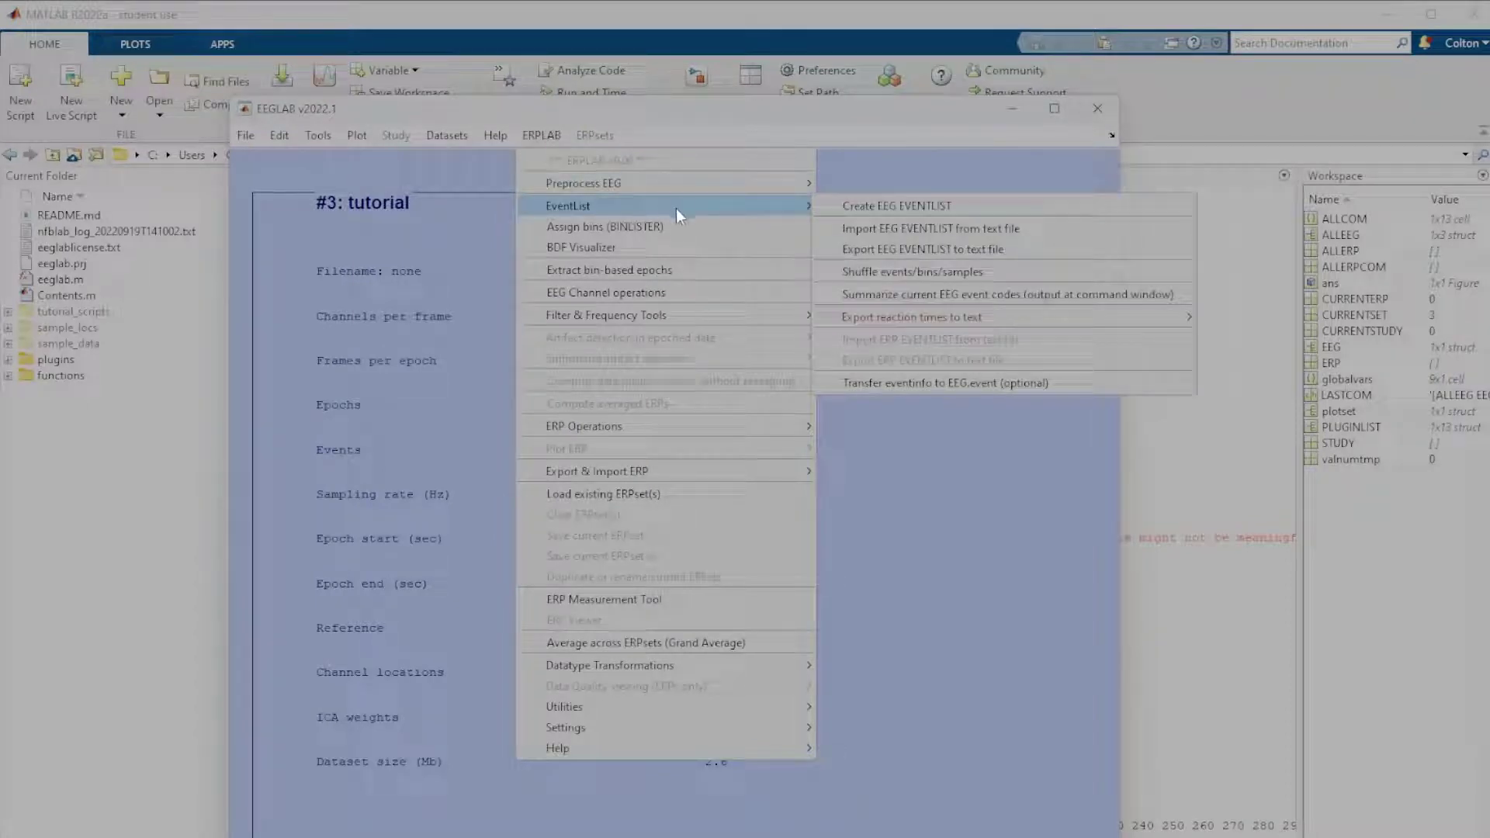
click(878, 207)
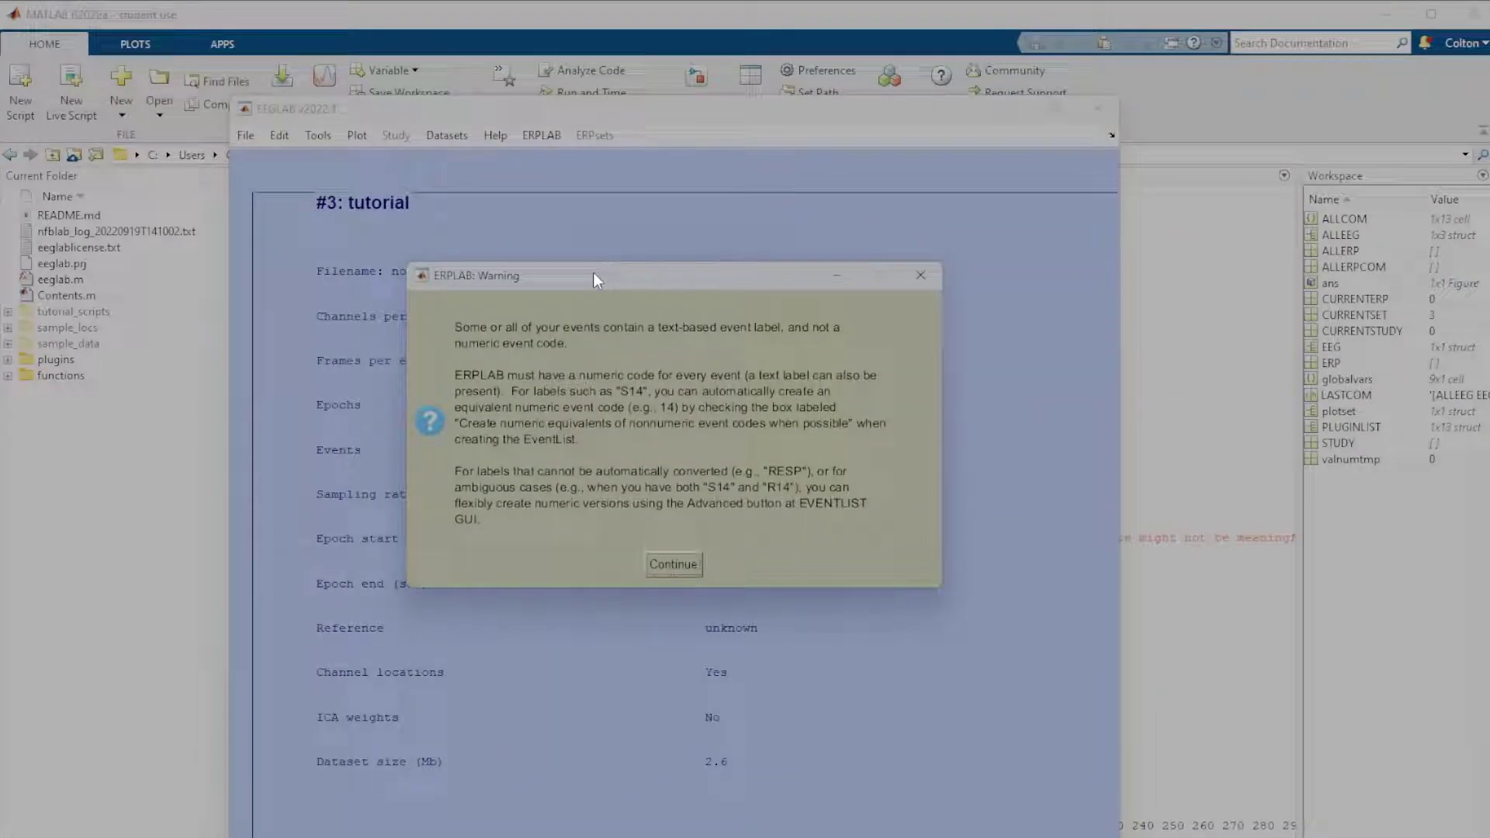
drag(593, 272, 627, 279)
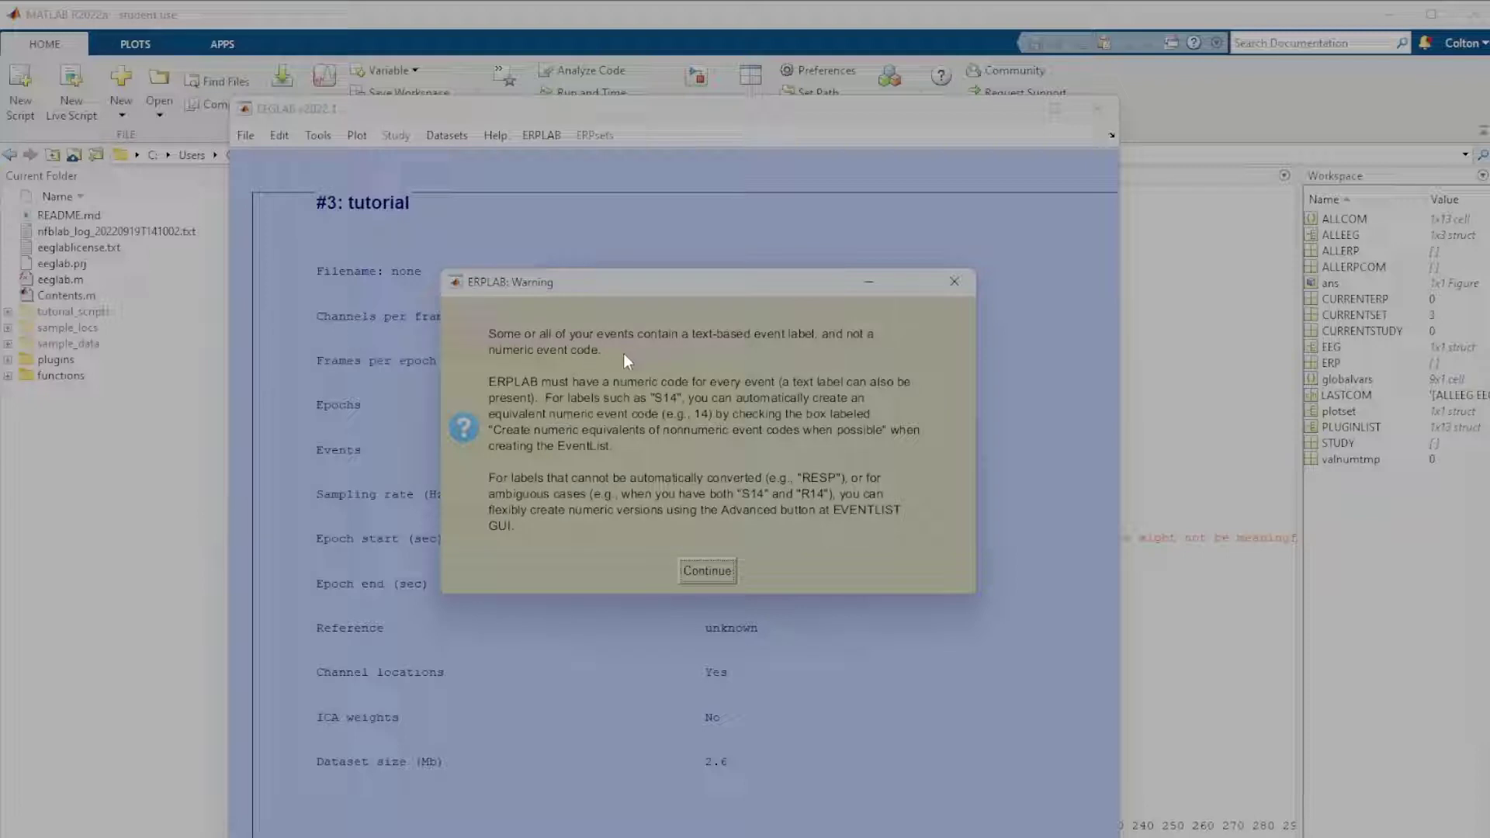
click(708, 572)
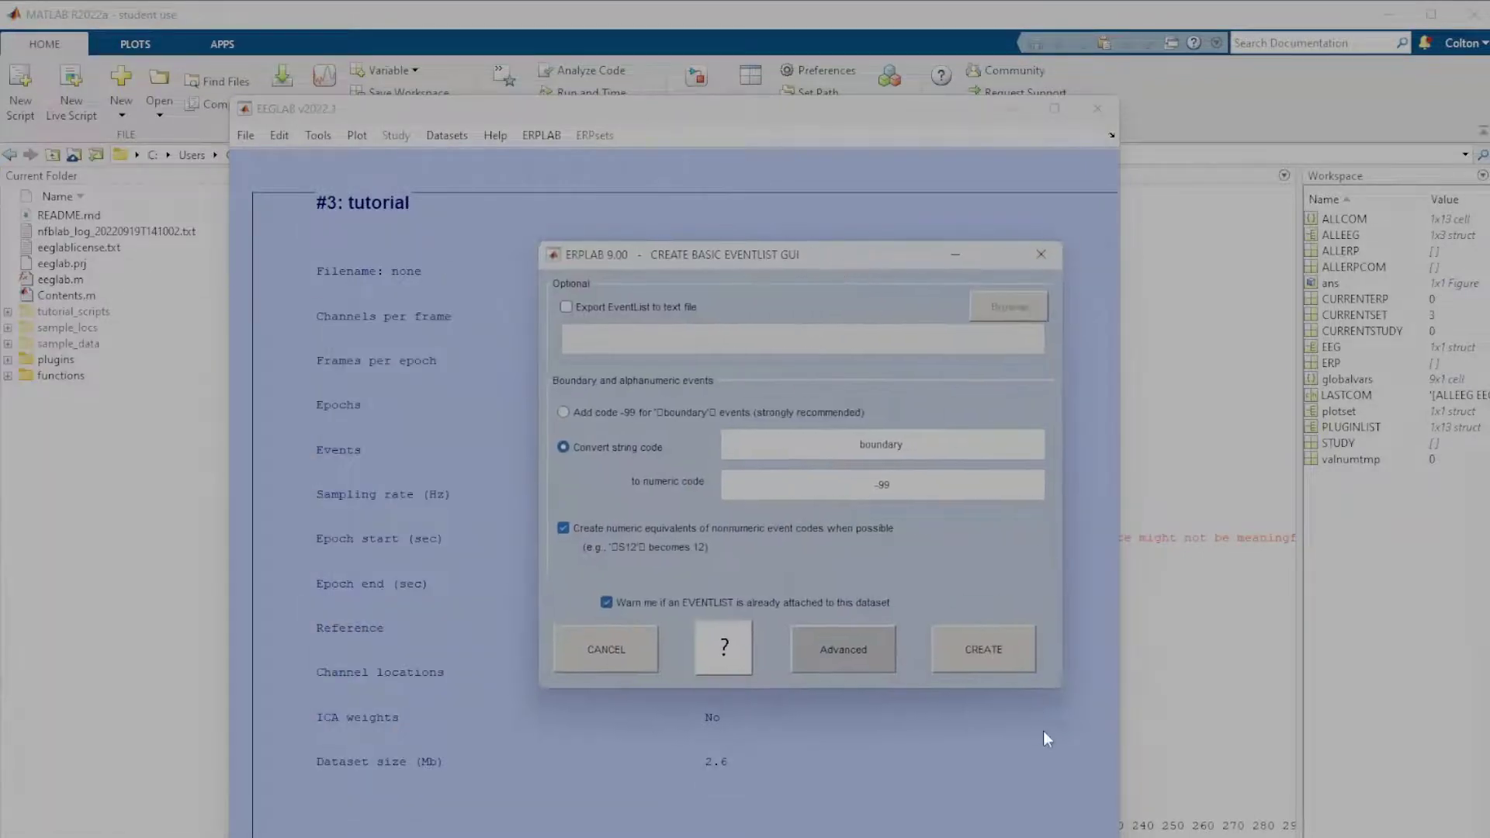
Open the event type list for selecting data by events in the tutorial dataset and enlarge it until full names are readable.
click(283, 139)
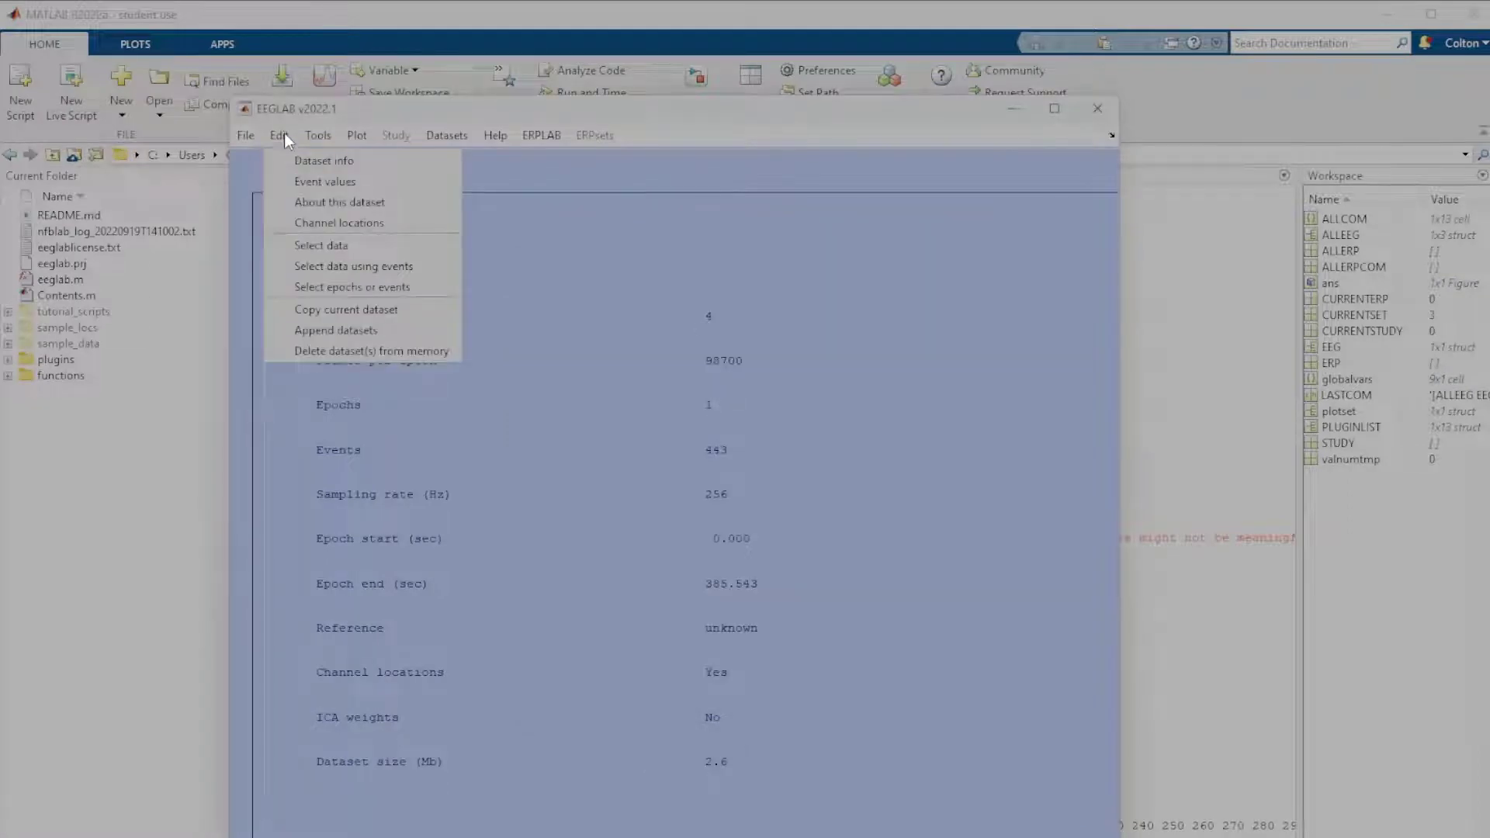
click(398, 267)
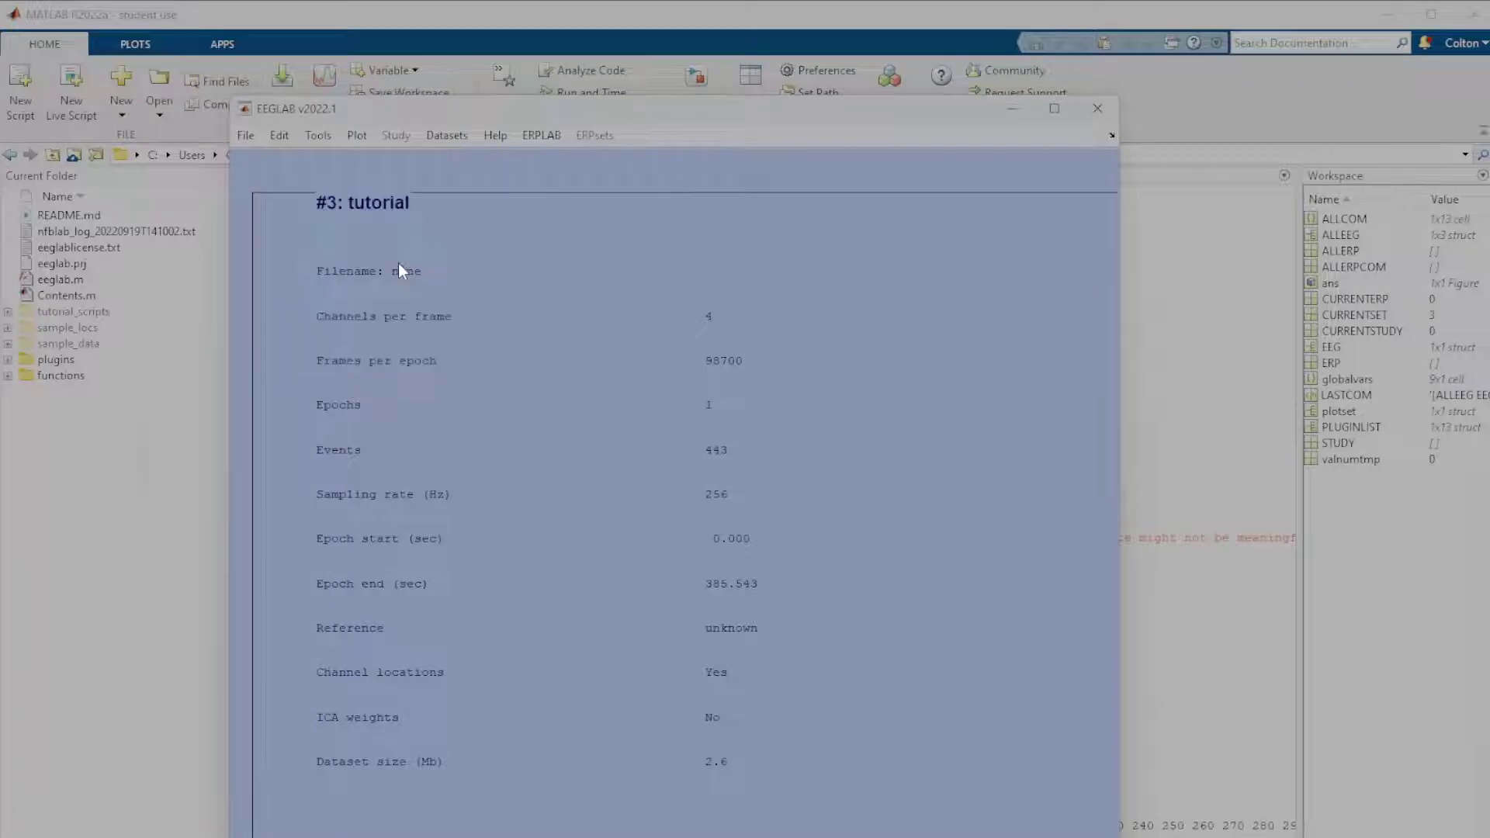
click(560, 392)
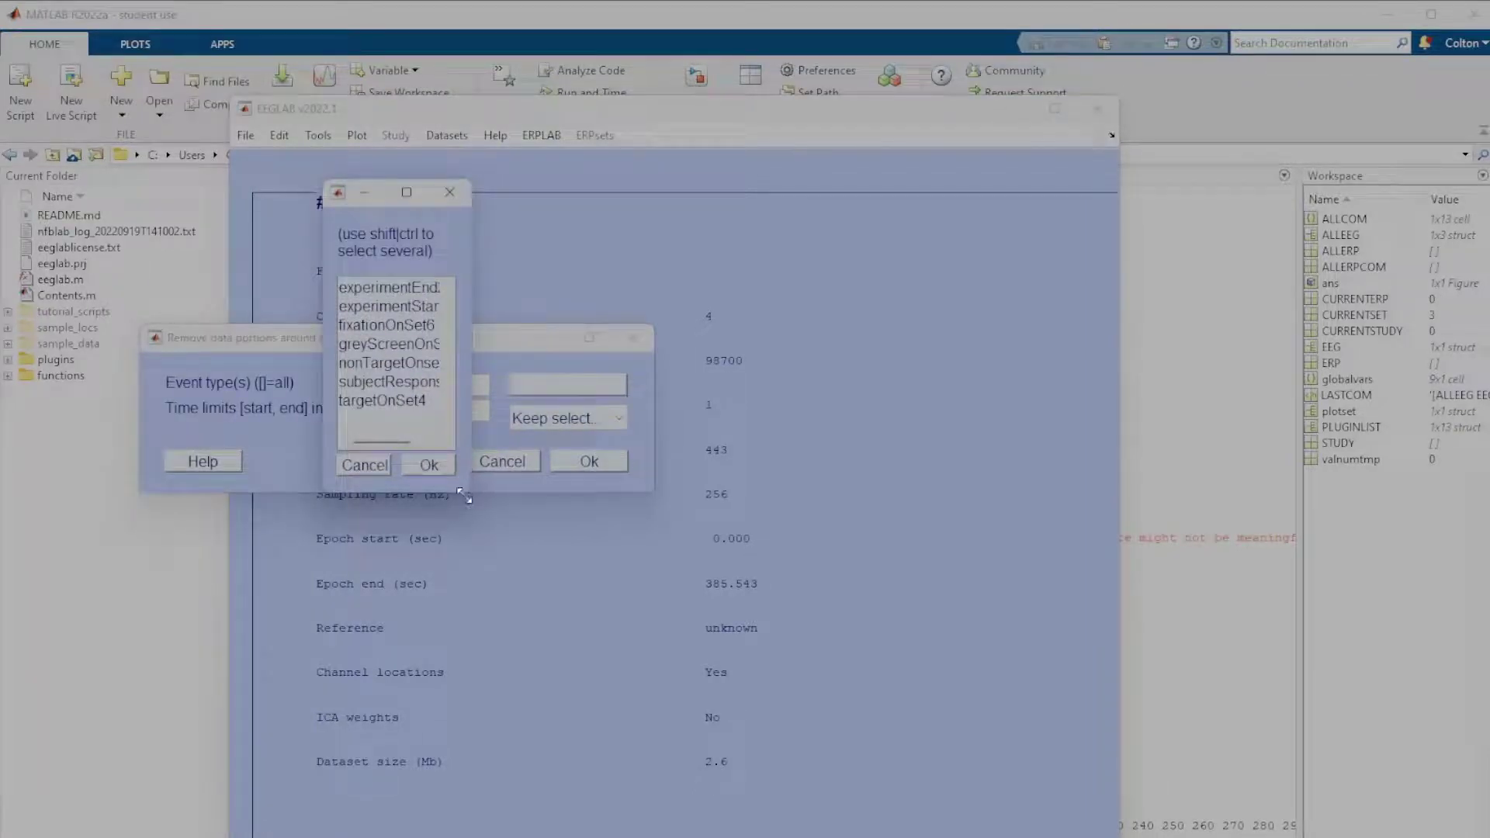
drag(472, 492, 715, 703)
Examine the event type names and the number ending each one, from experimentEnd2 to targetOnSet4.
click(474, 450)
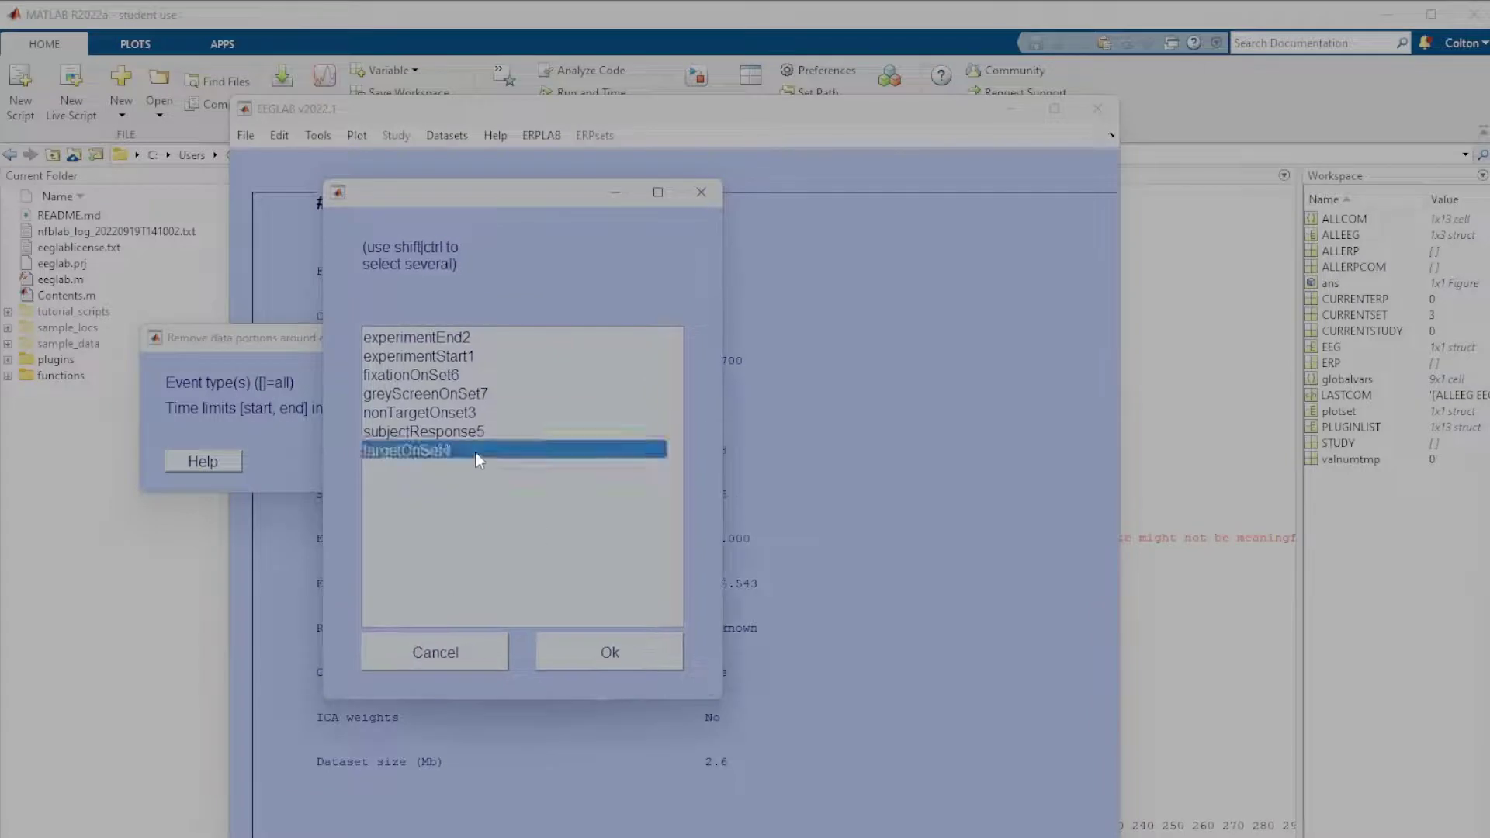
click(496, 390)
click(505, 373)
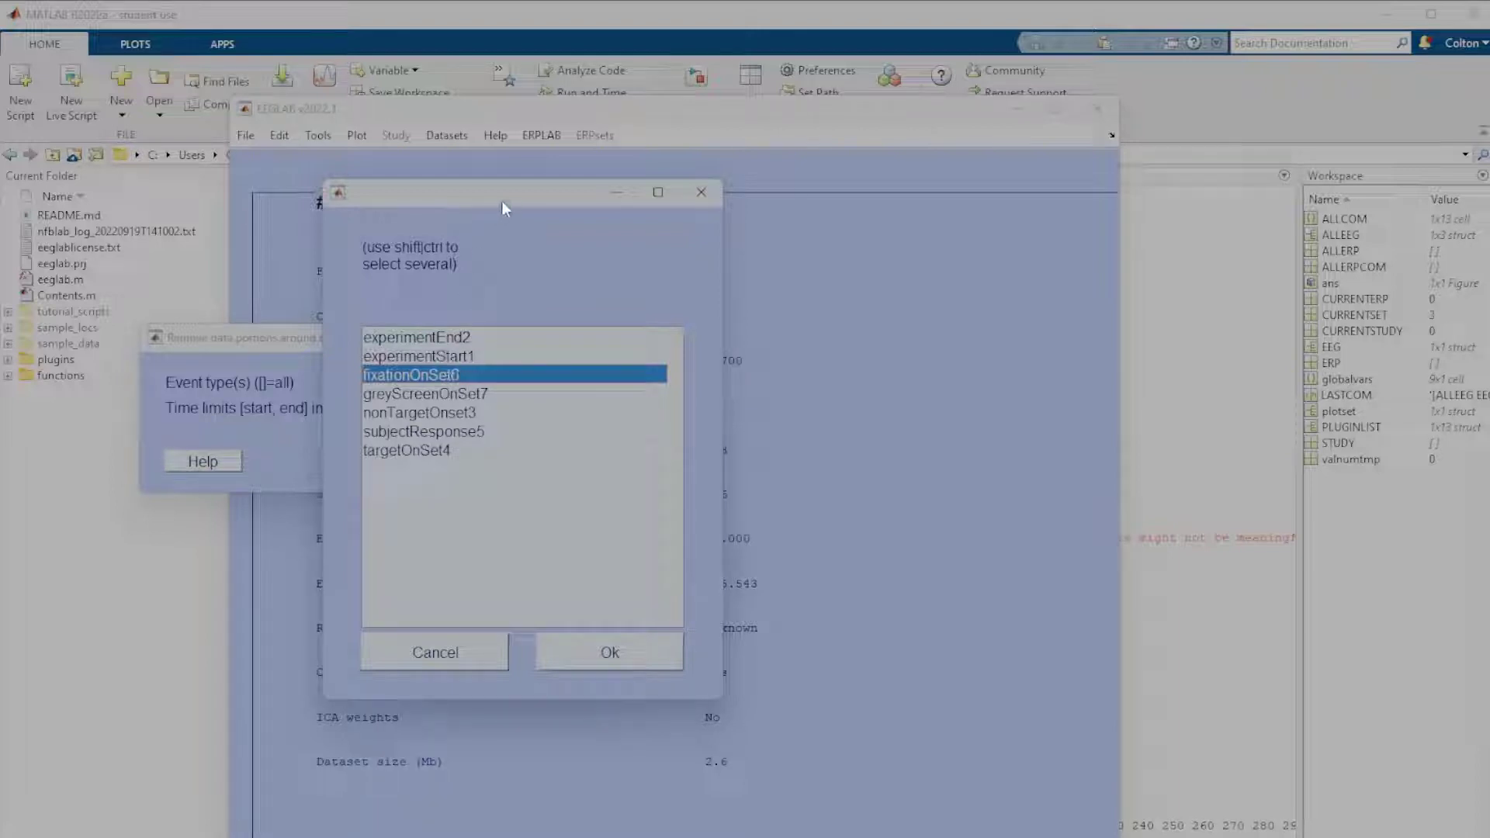
mouse_move(502, 204)
mouse_down()
mouse_move(559, 241)
mouse_move(371, 207)
mouse_move(501, 217)
mouse_up()
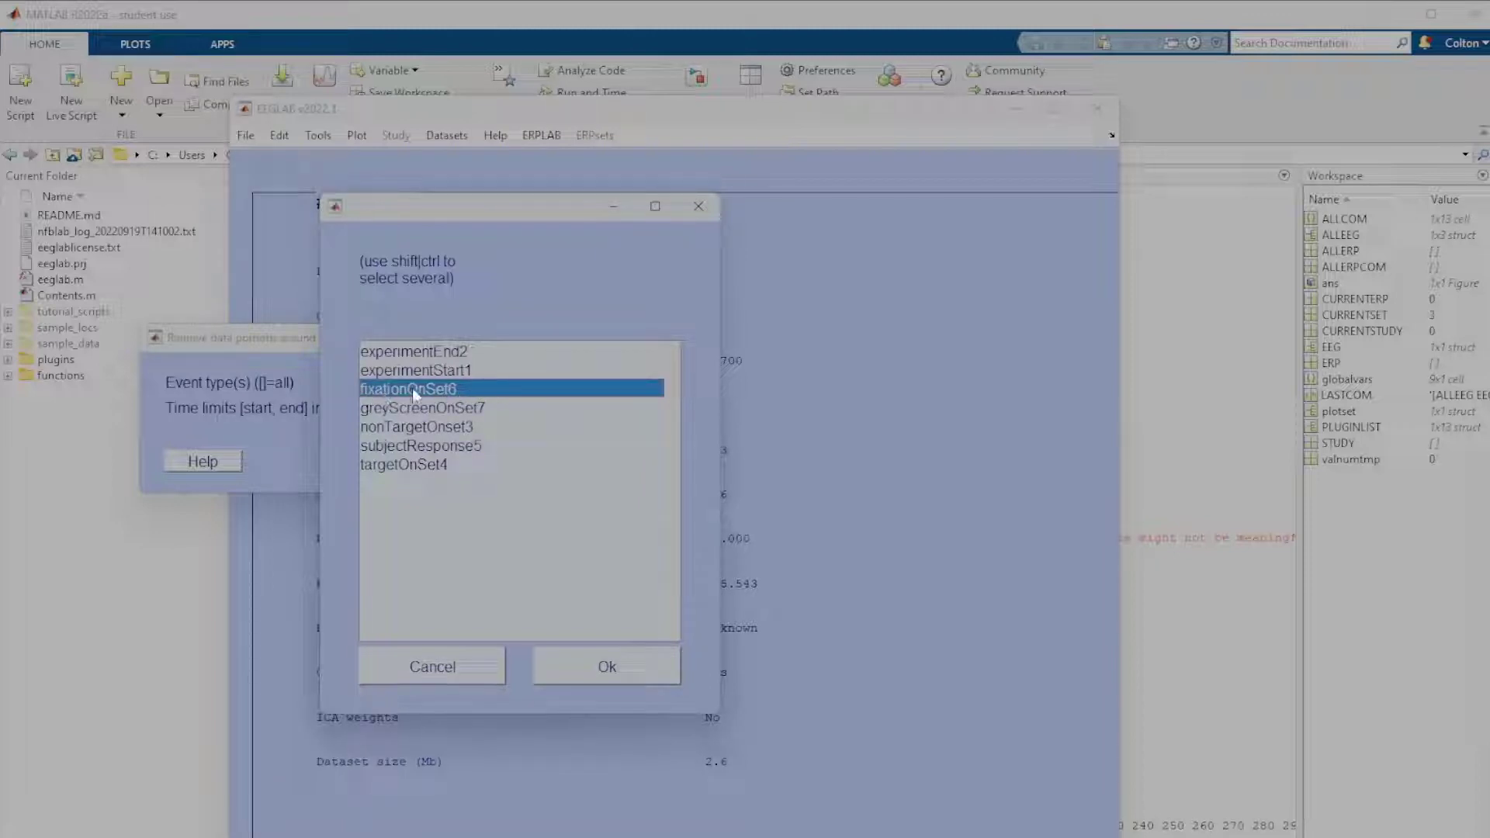
click(522, 369)
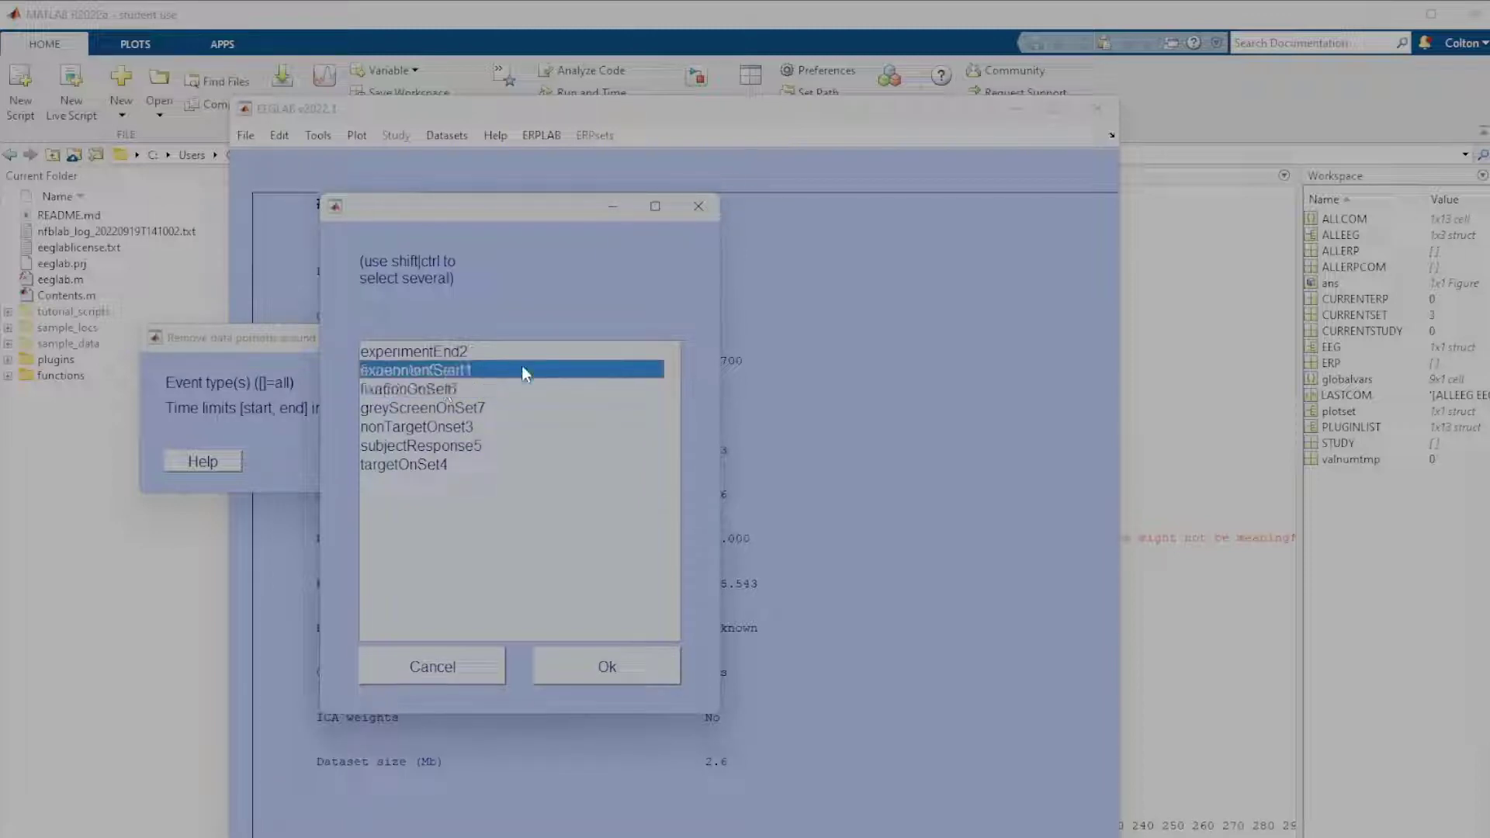
click(504, 388)
click(520, 369)
click(517, 352)
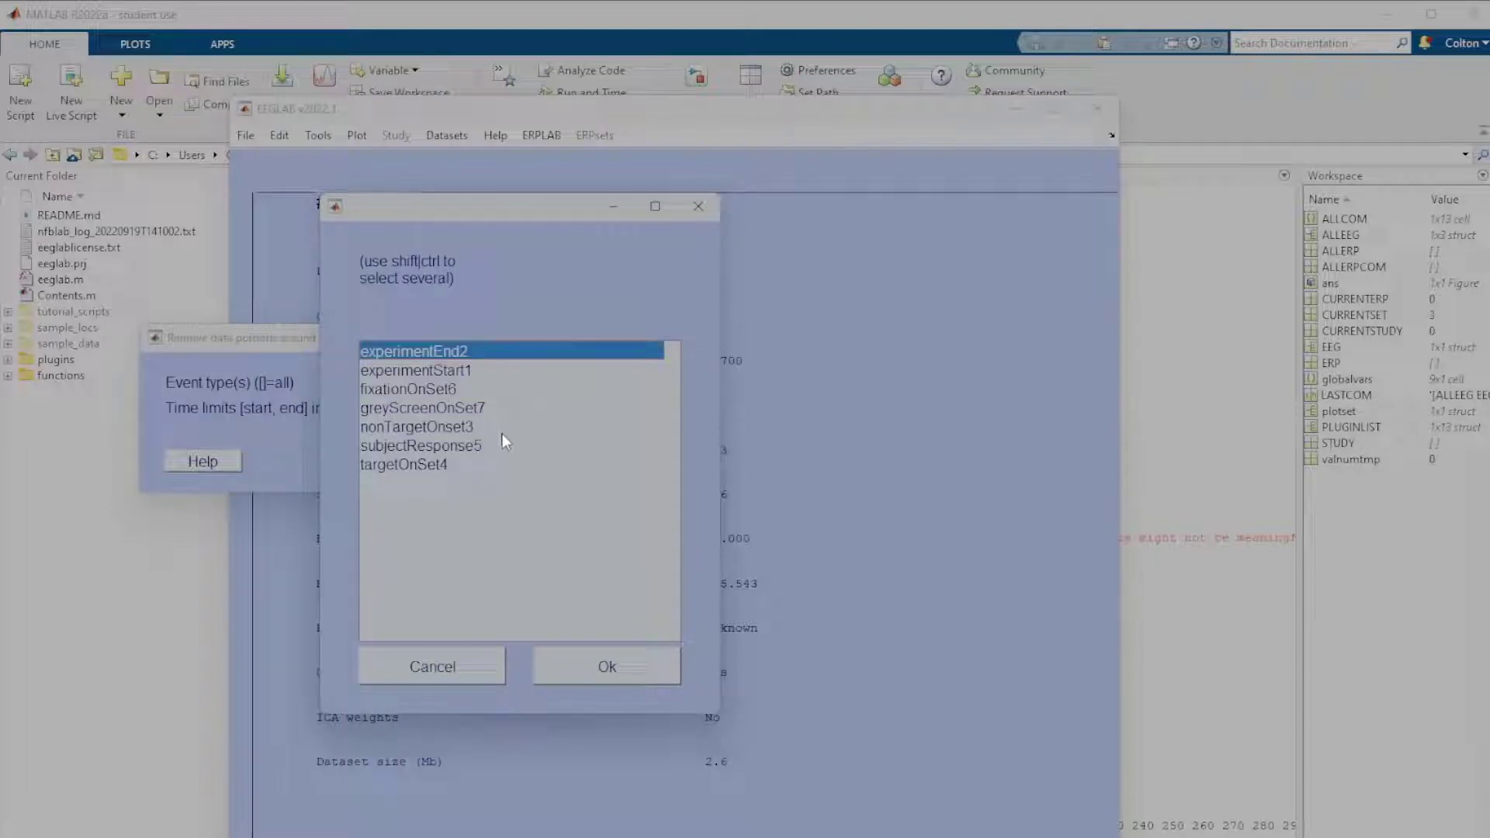
click(501, 431)
click(476, 464)
click(486, 392)
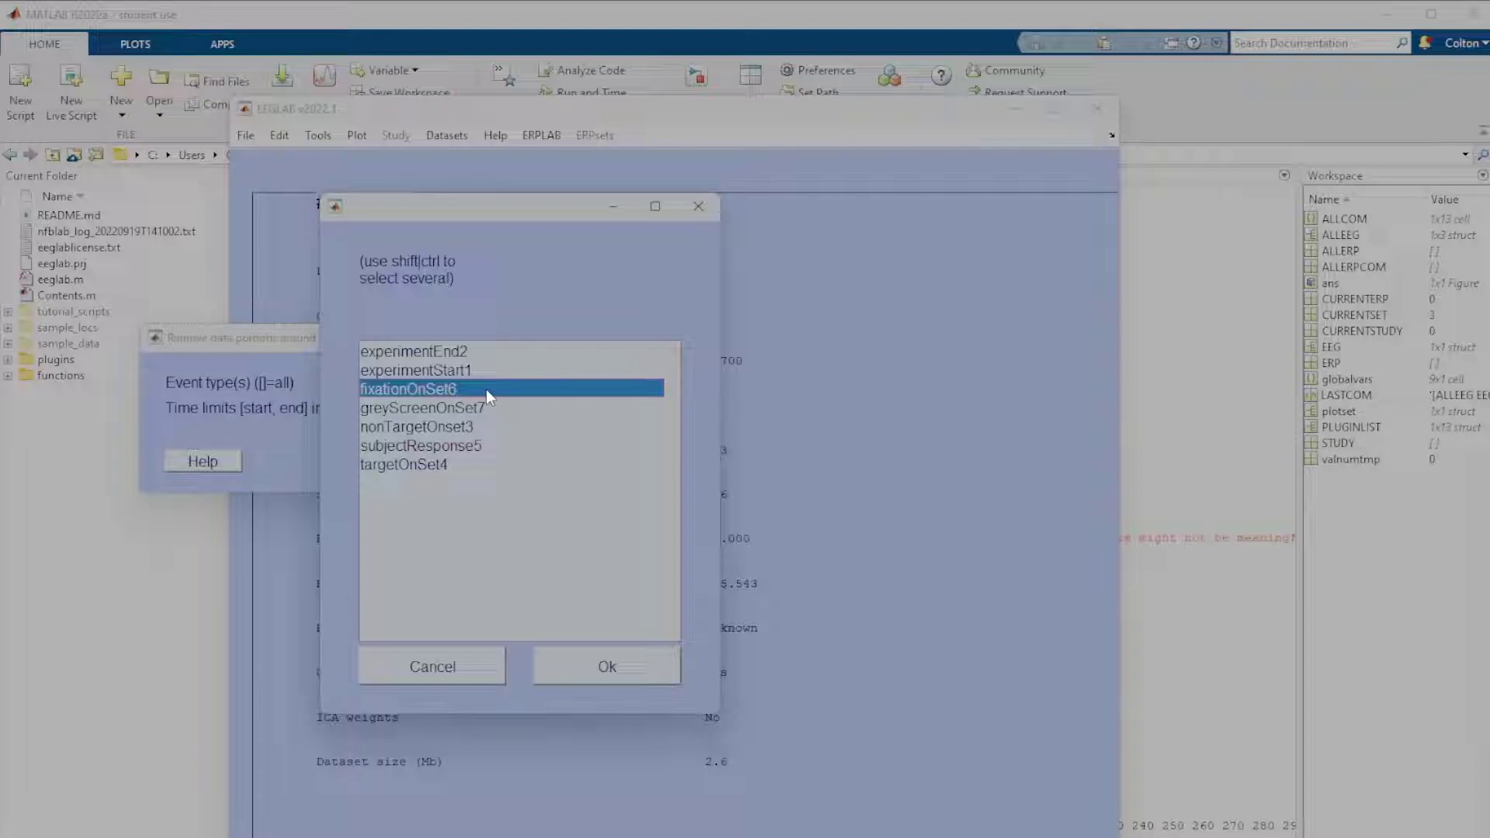
Capture the event type list with Snipping Tool, set the snip aside, and dismiss the event selection dialogs without applying them.
key(super)
text(sn)
key(Return)
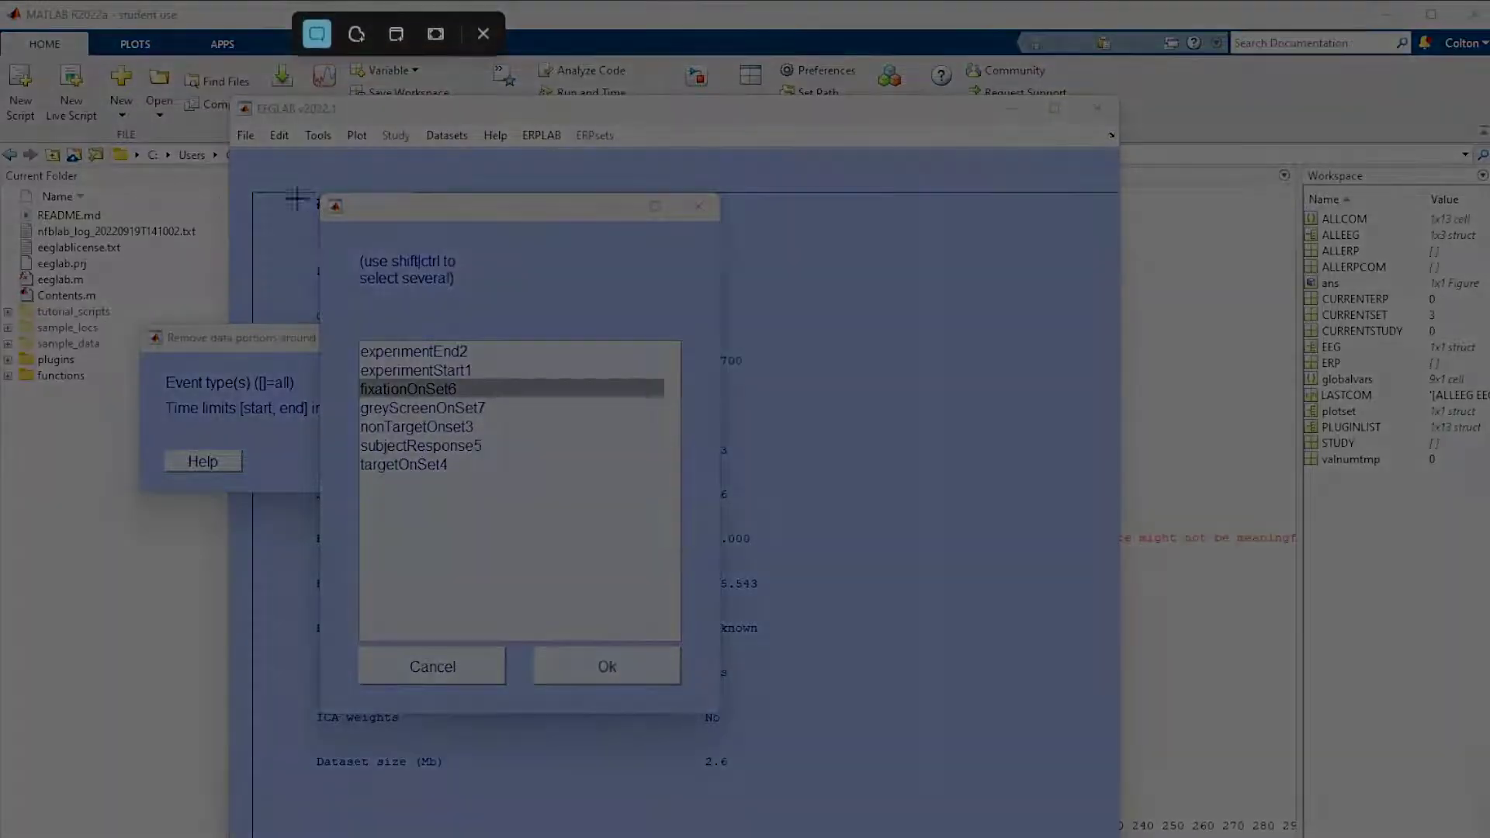
drag(319, 195, 723, 716)
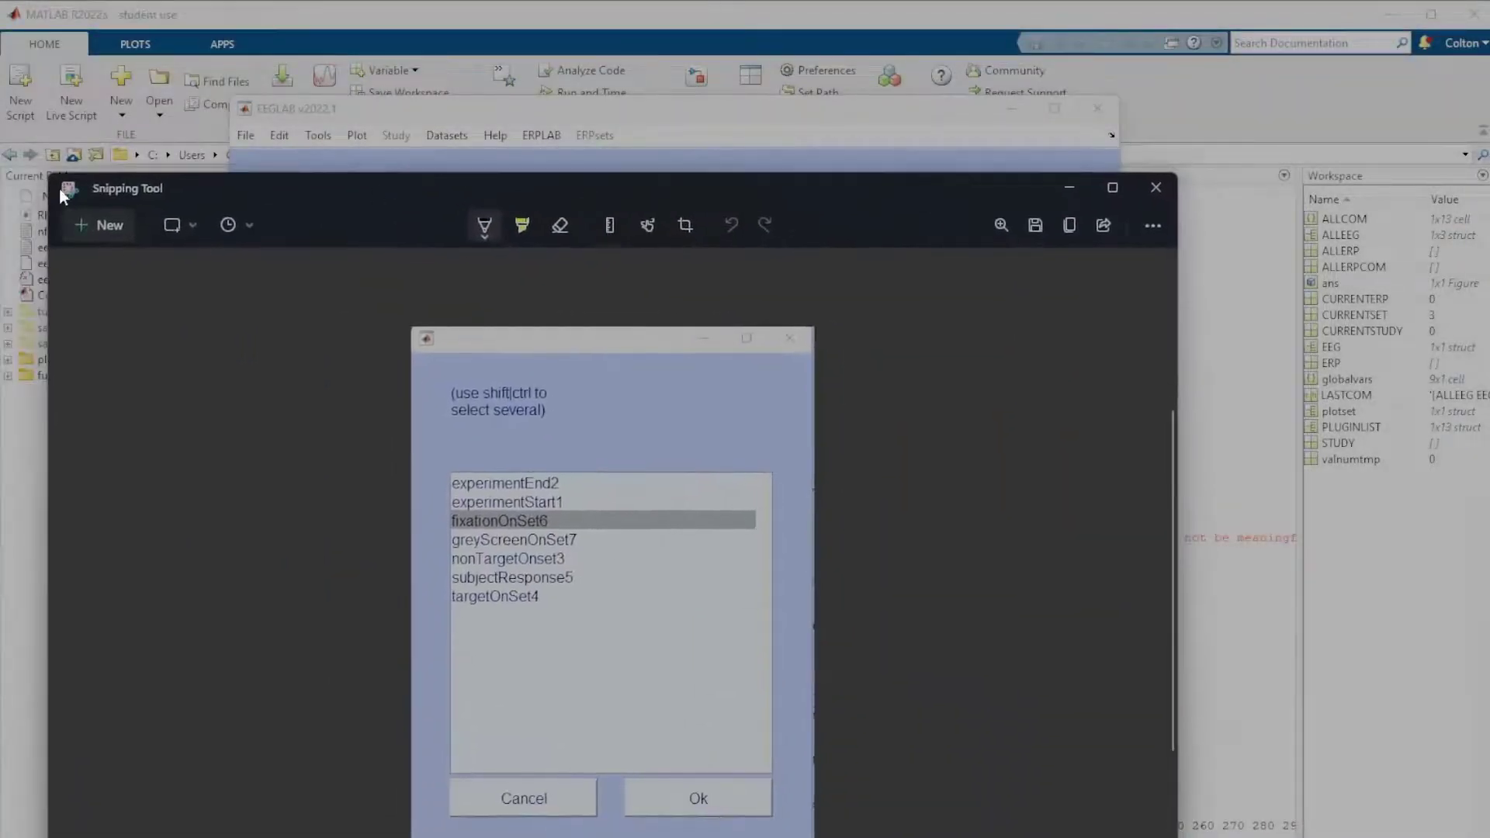
drag(50, 176, 341, 204)
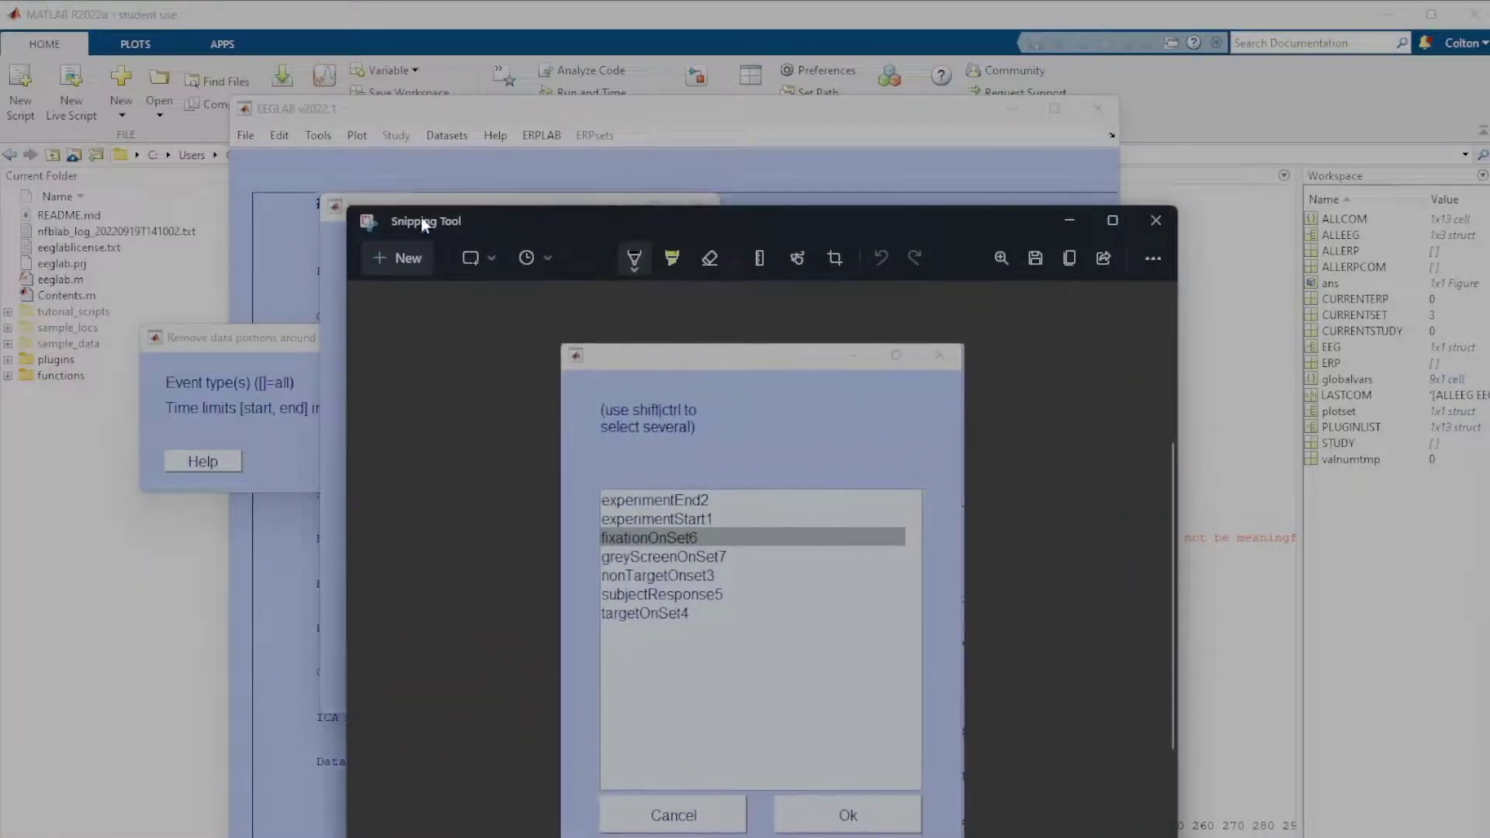
drag(738, 222, 1489, 66)
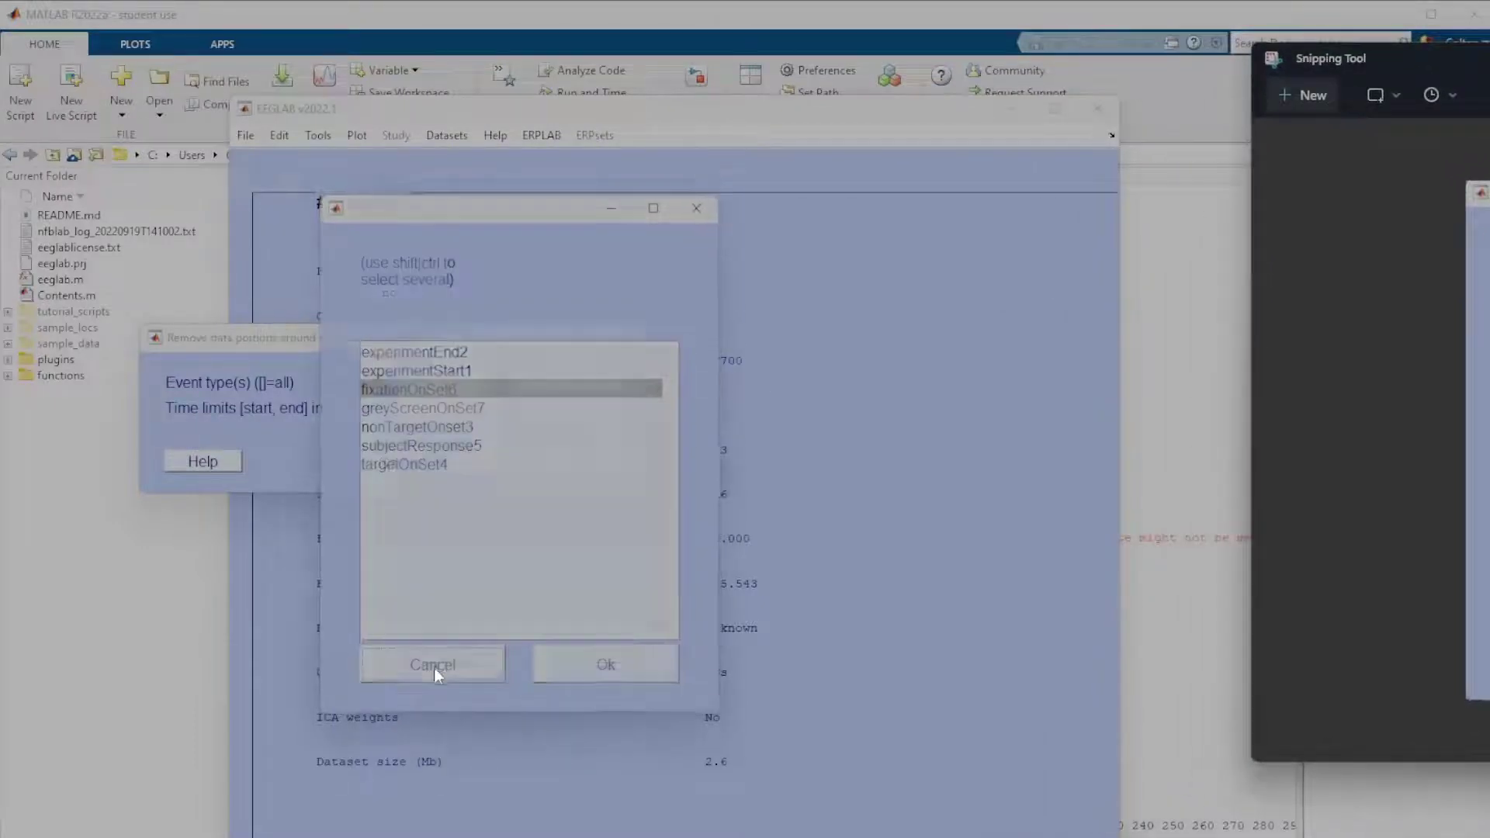
click(433, 667)
click(510, 459)
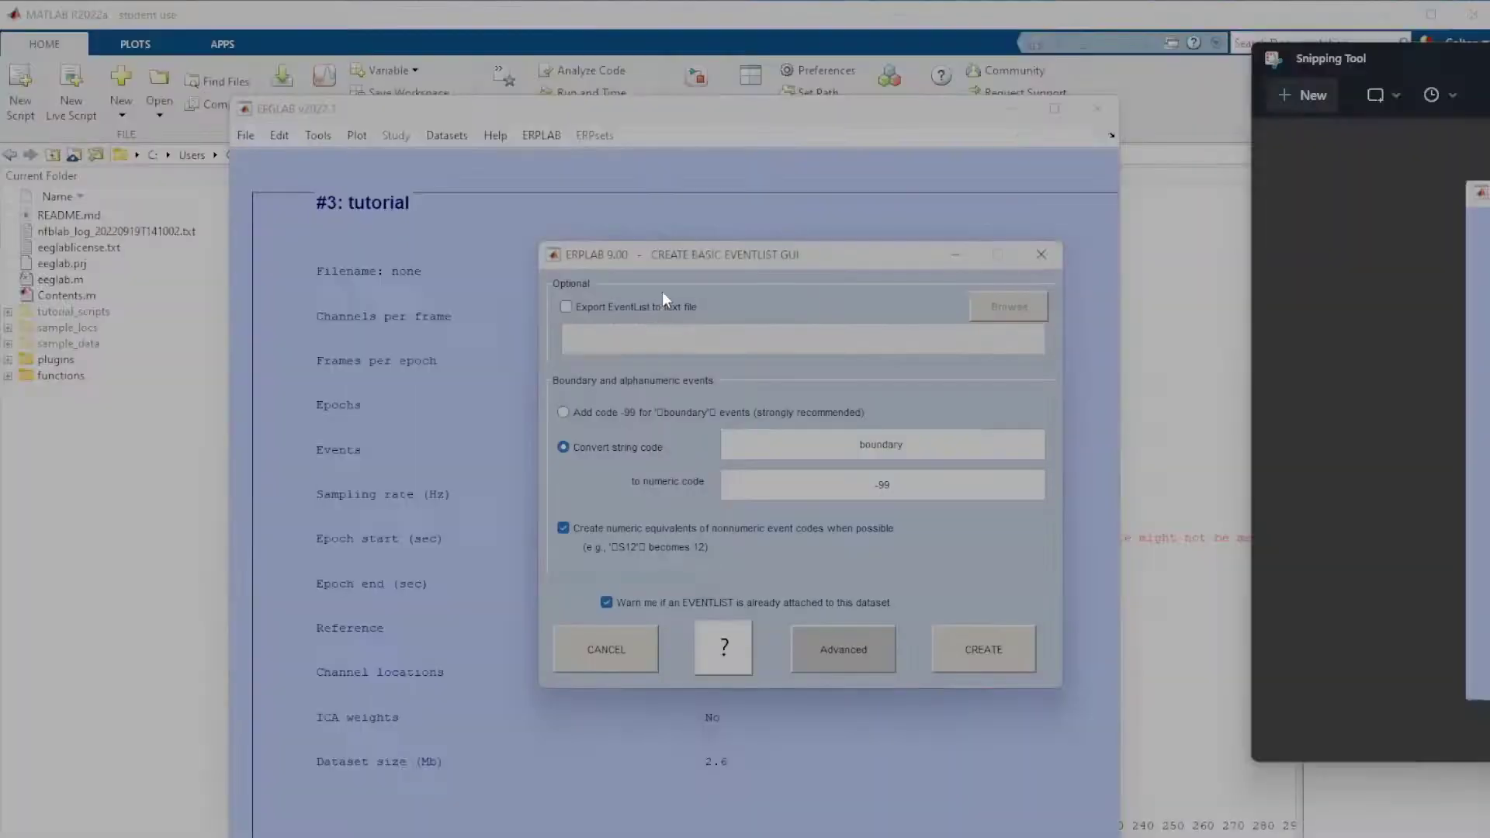
Create the EVENTLIST with boundary converted to -99 and numeric equivalents for nonnumeric codes, storing it as new dataset "tutorial_elist".
drag(713, 255, 534, 295)
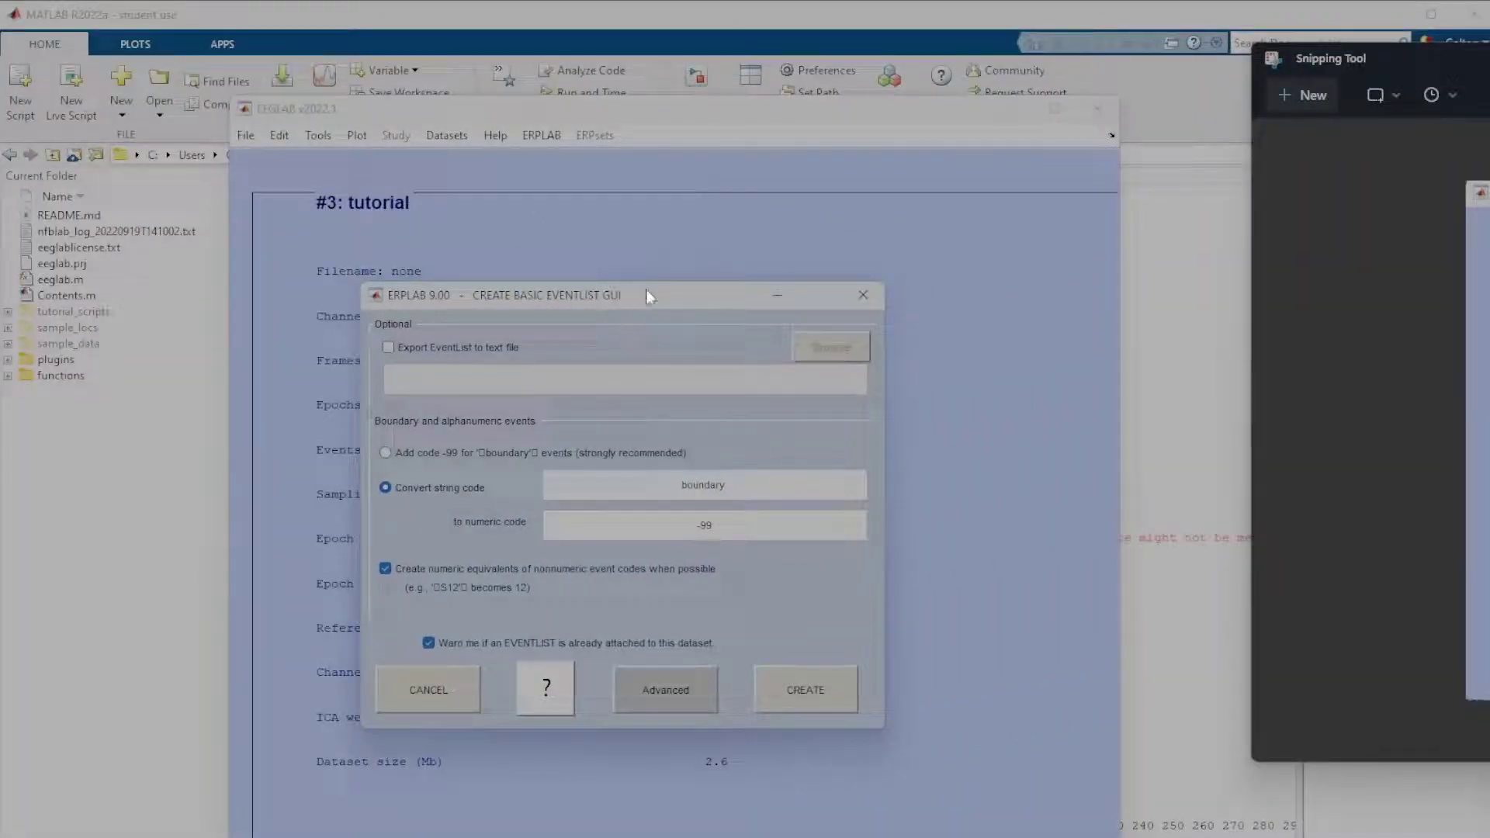
drag(637, 299, 605, 329)
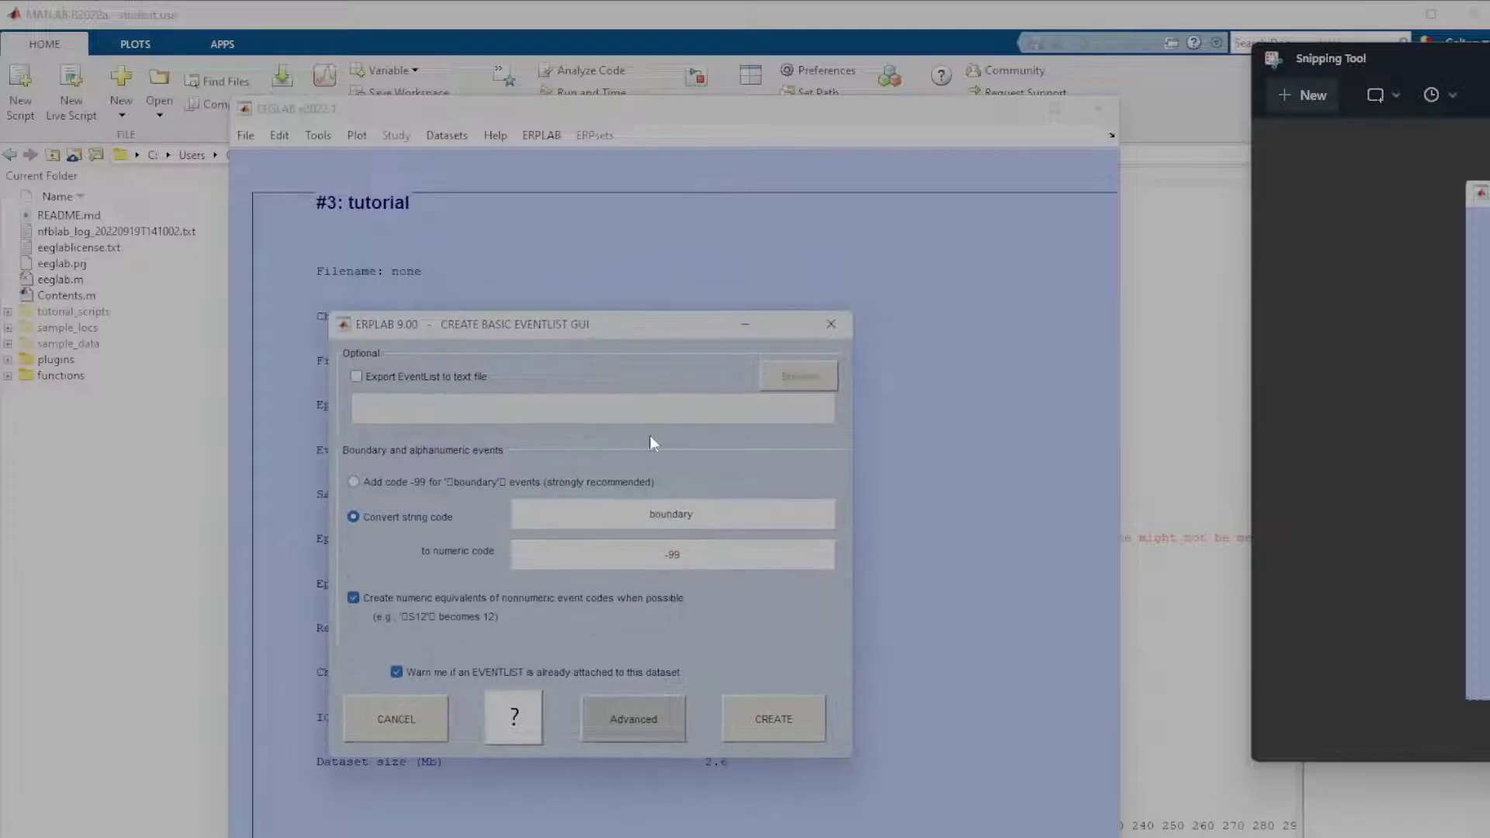
click(782, 724)
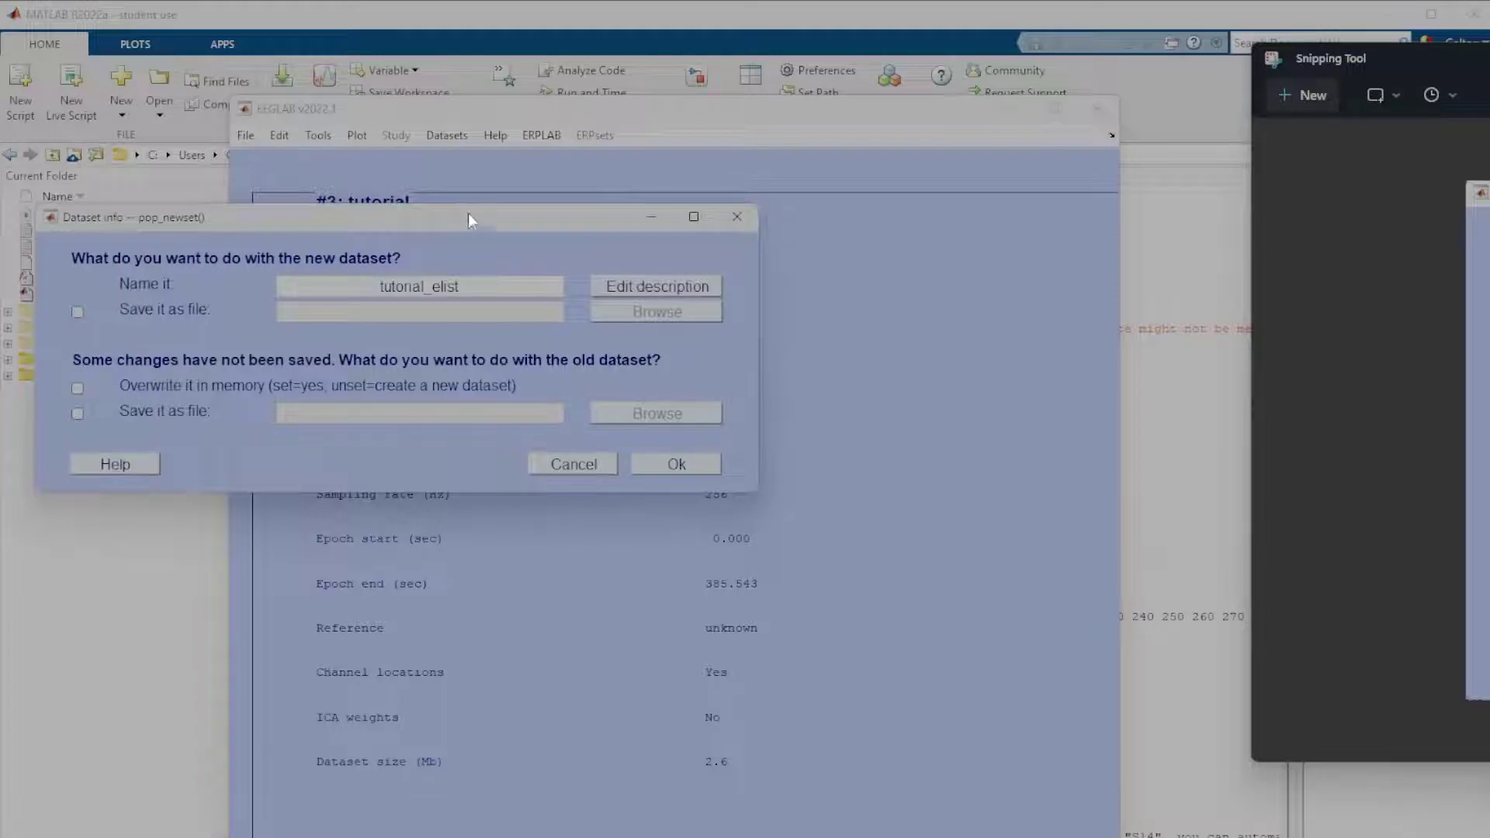
drag(468, 213, 620, 318)
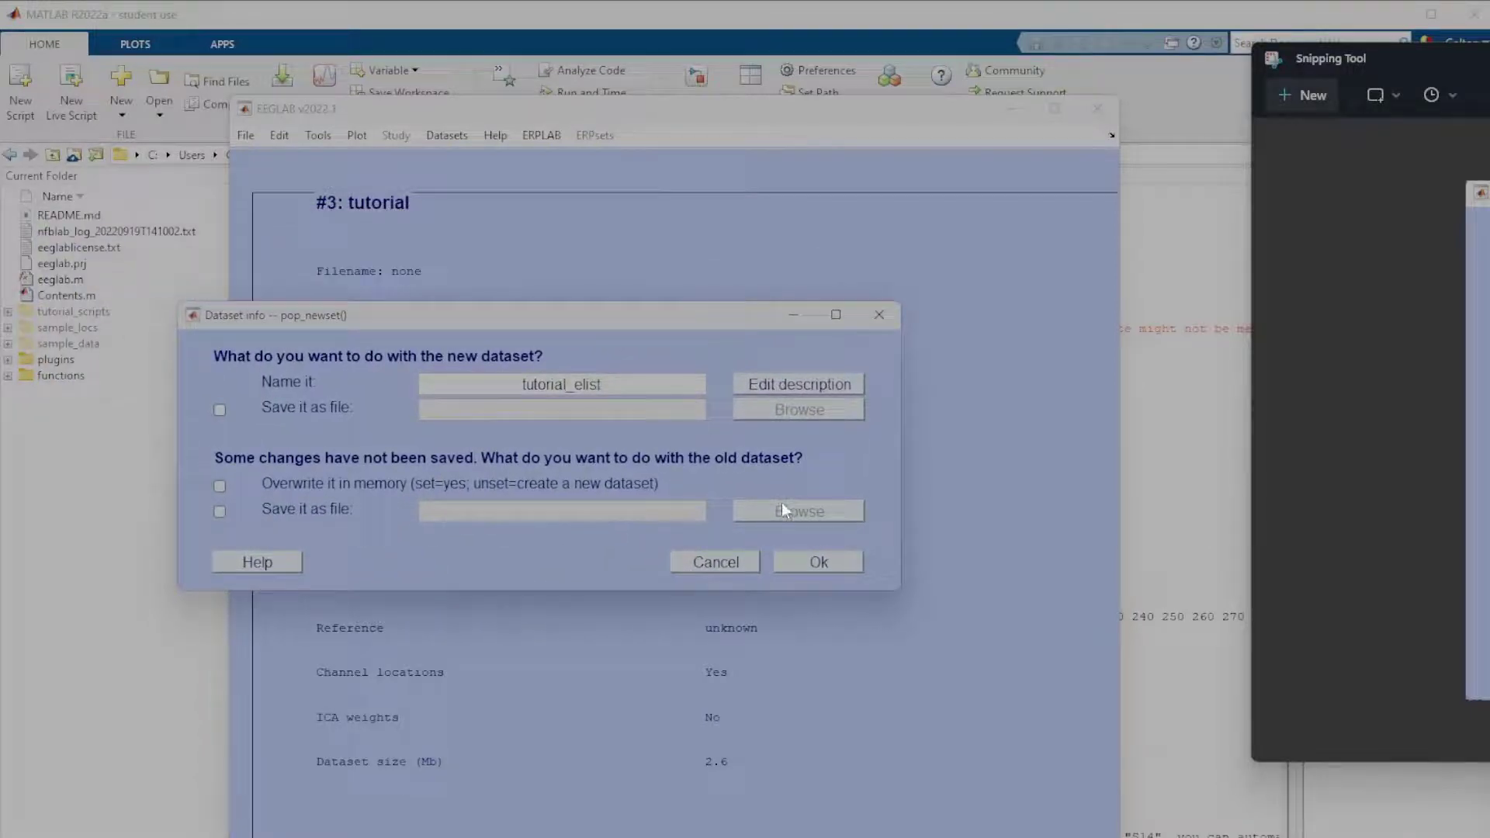
click(820, 564)
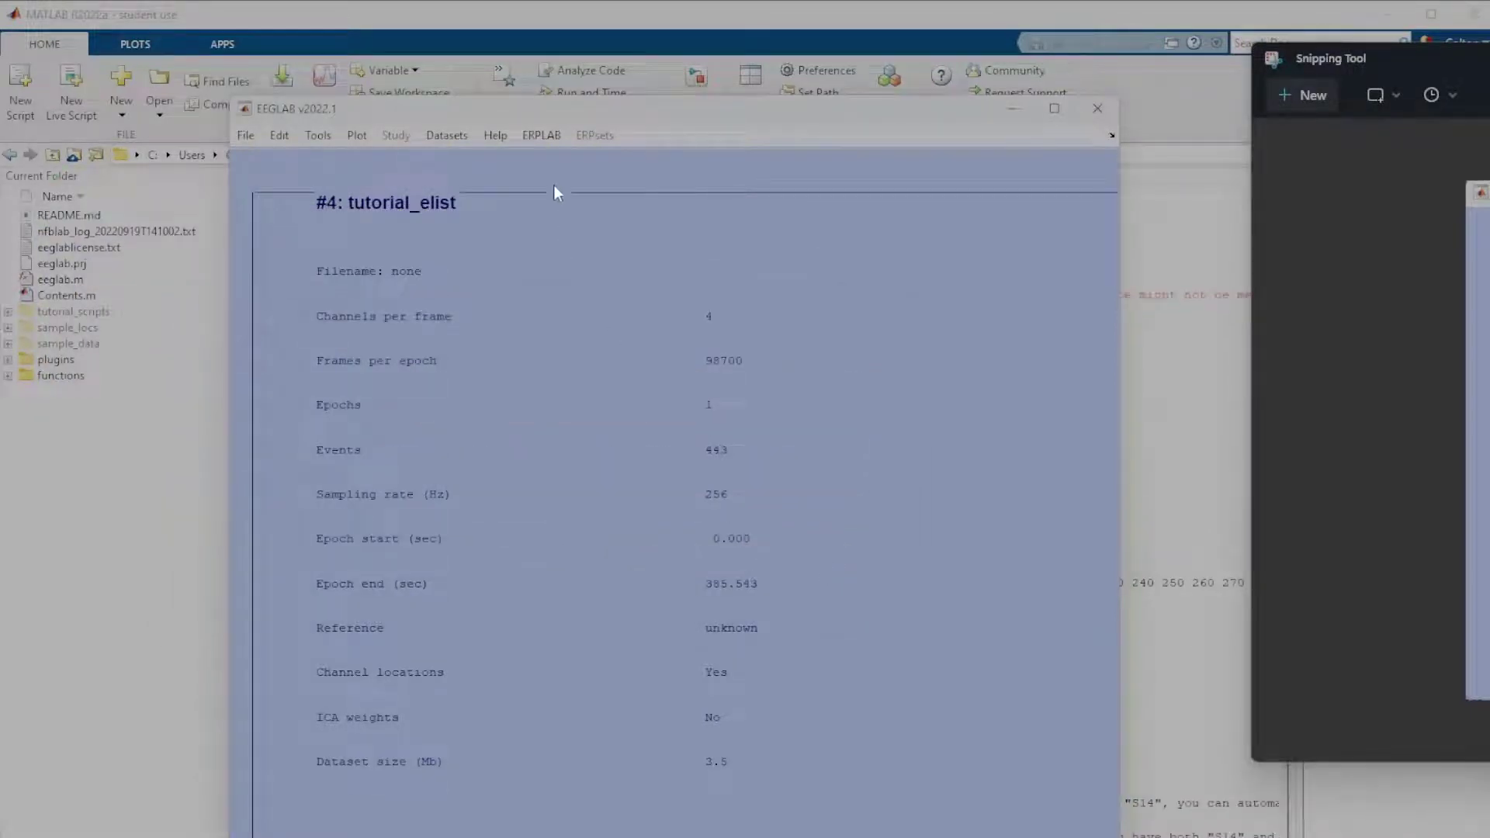
Check the event types of tutorial_elist in the event-based data selection, and leave it without selecting any data.
click(283, 134)
click(402, 267)
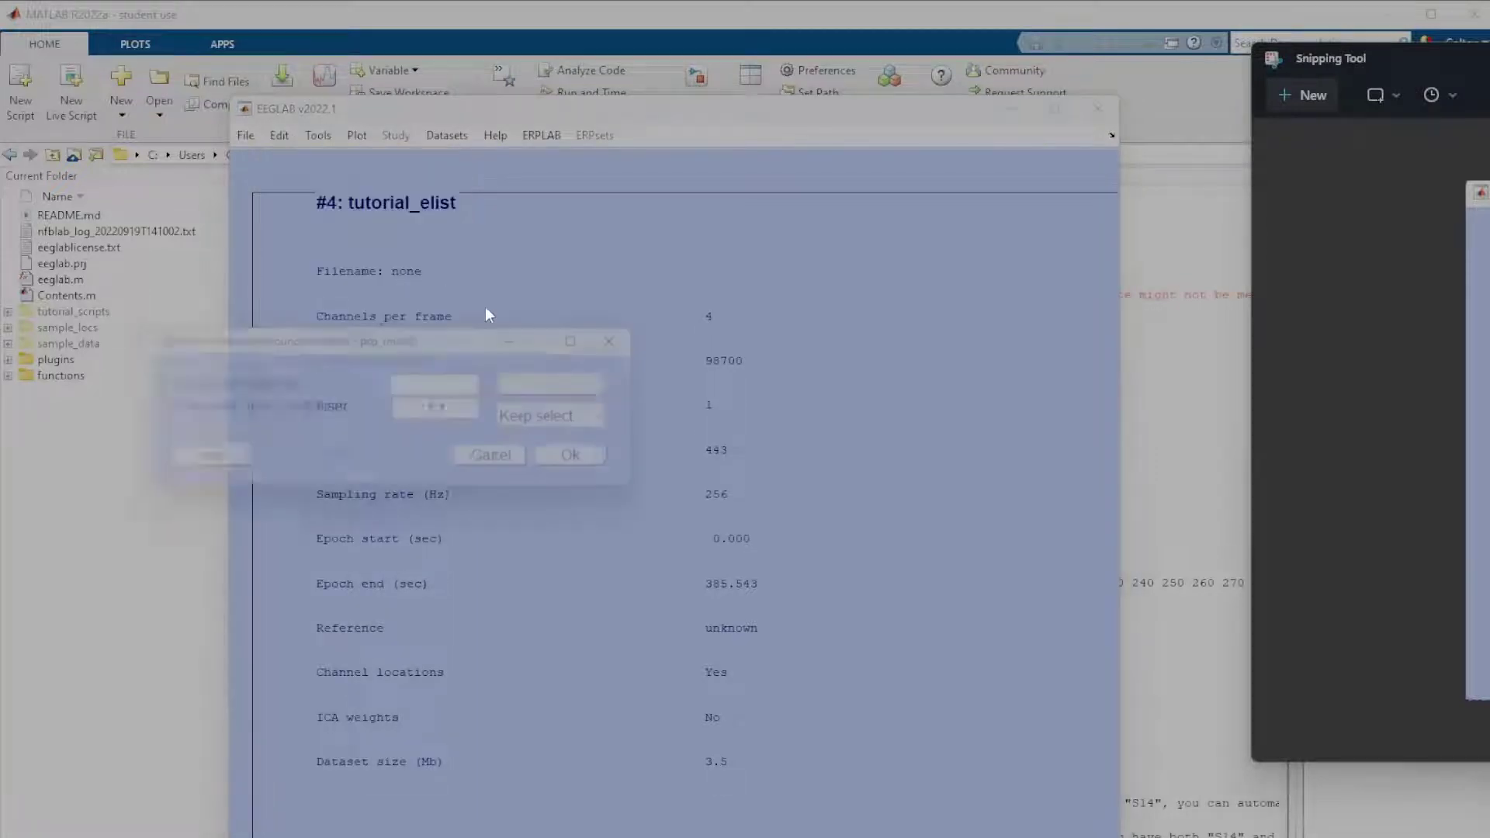
click(579, 389)
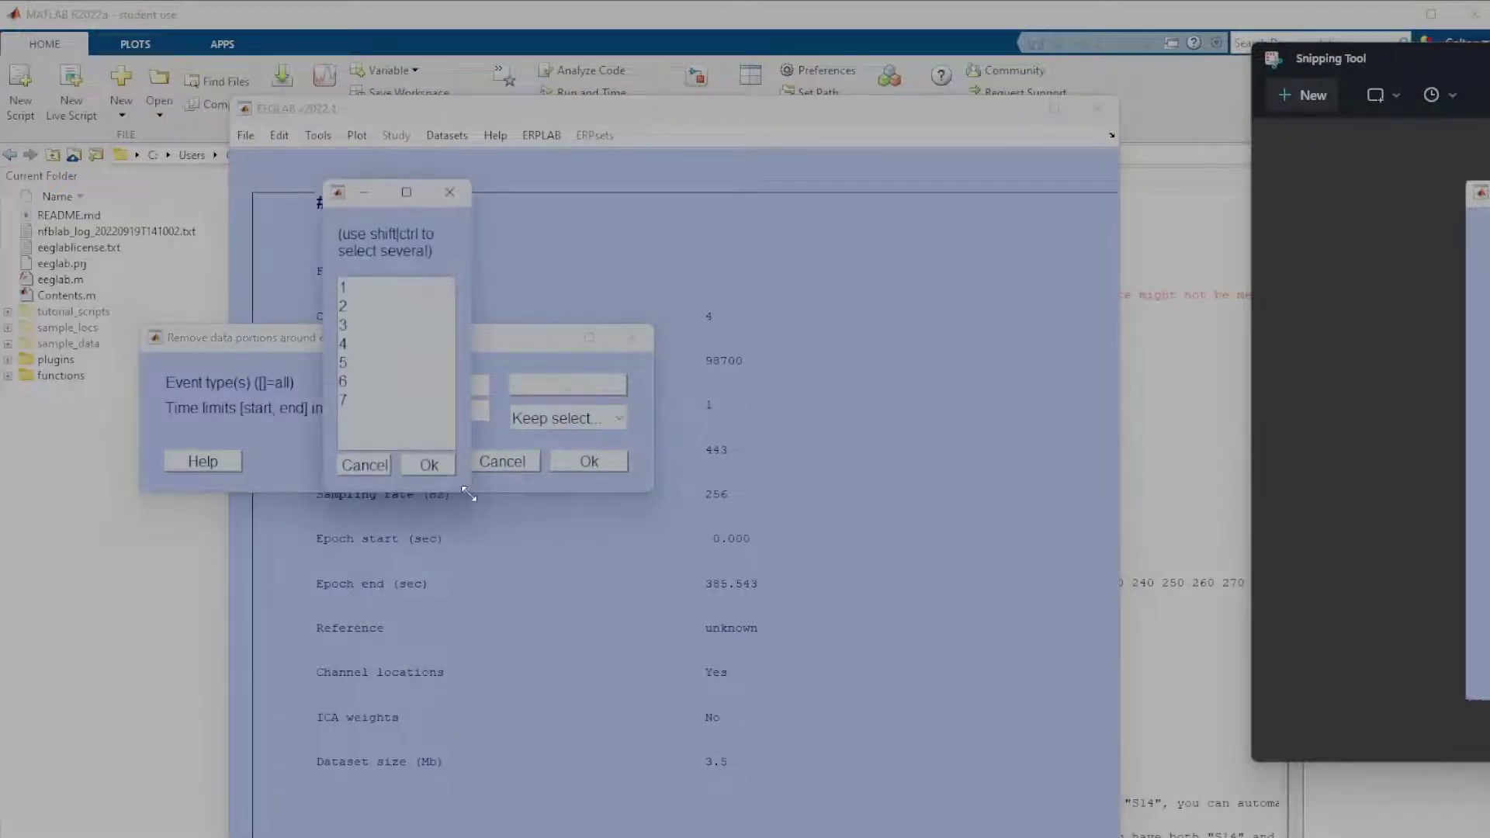
drag(475, 495, 549, 558)
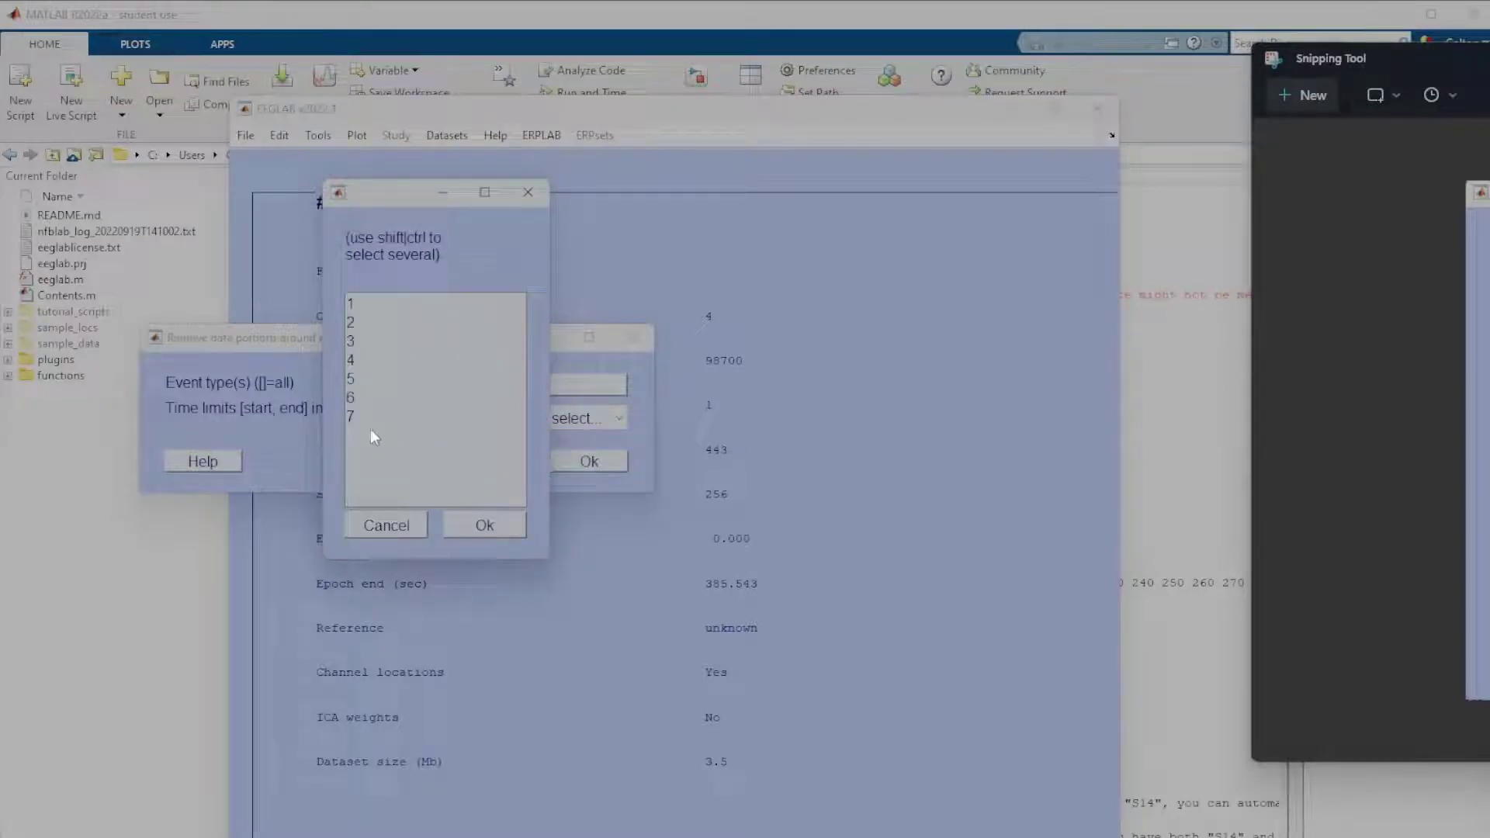
click(403, 518)
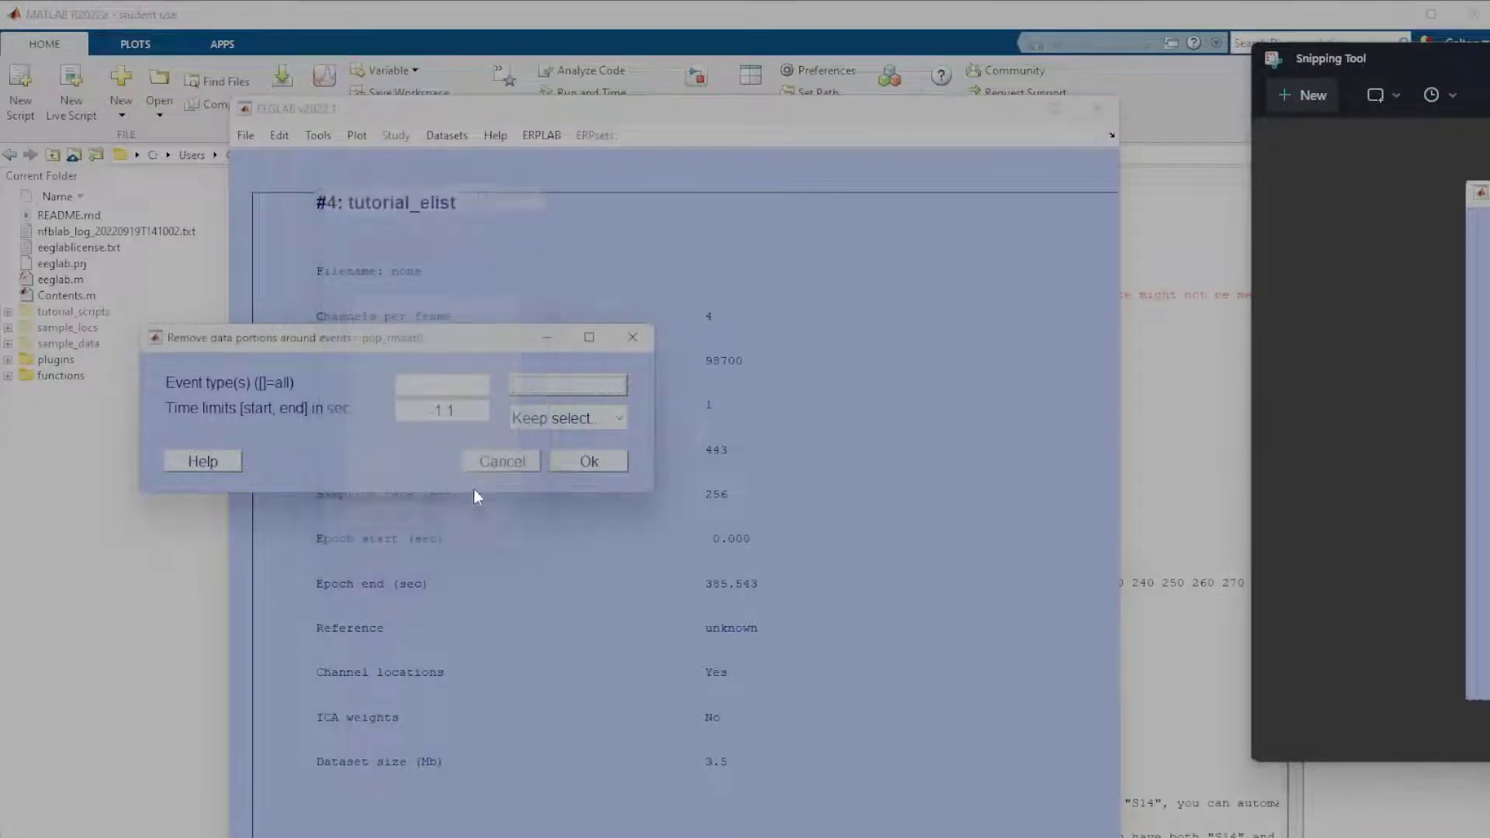
click(497, 461)
Open BINLISTER for tutorial_elist and view the bin descriptor file oddball_bins.txt in a smaller Notepad window beside its settings.
click(540, 134)
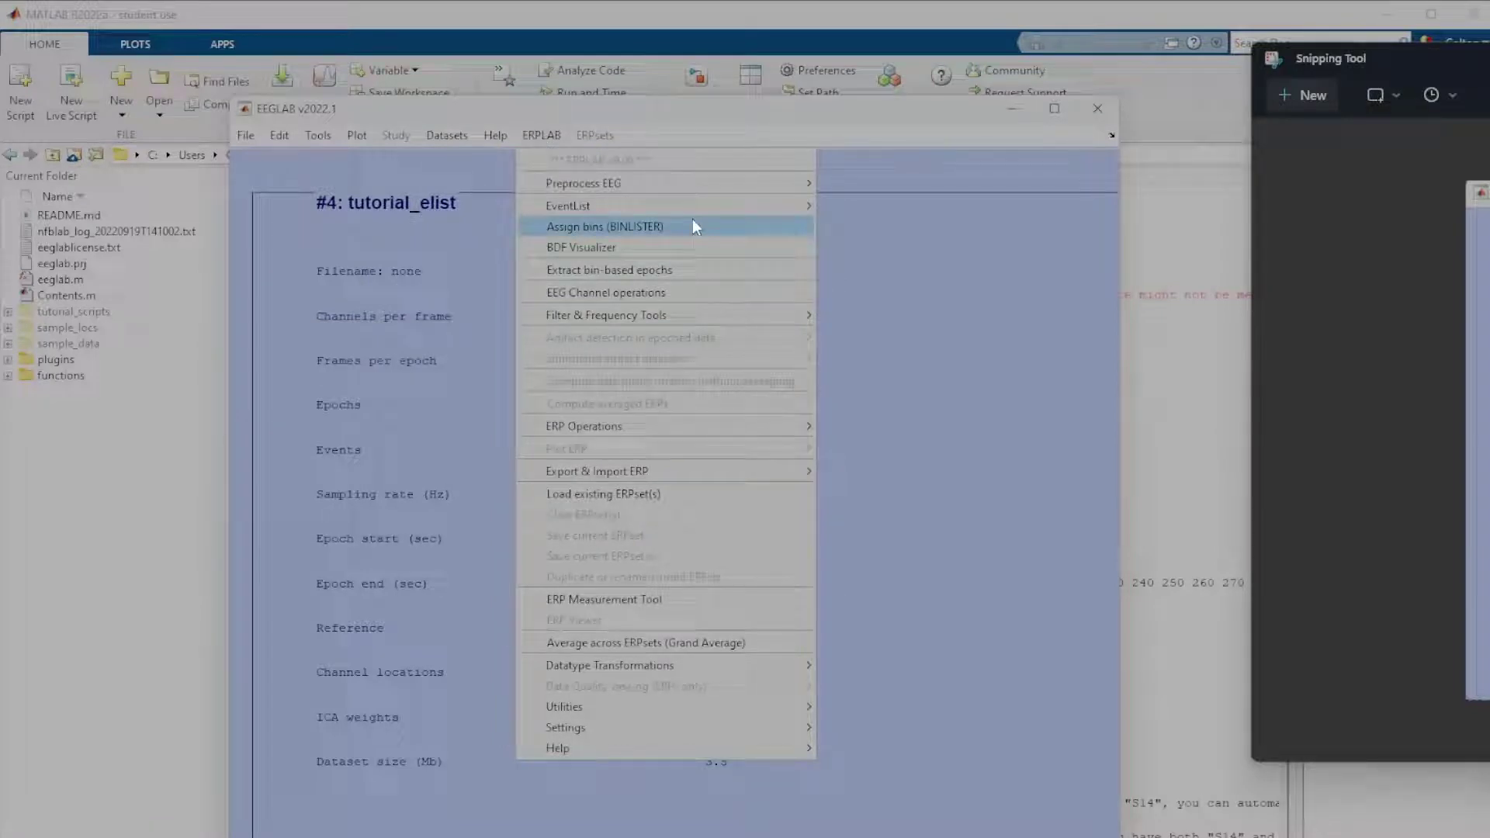
click(626, 228)
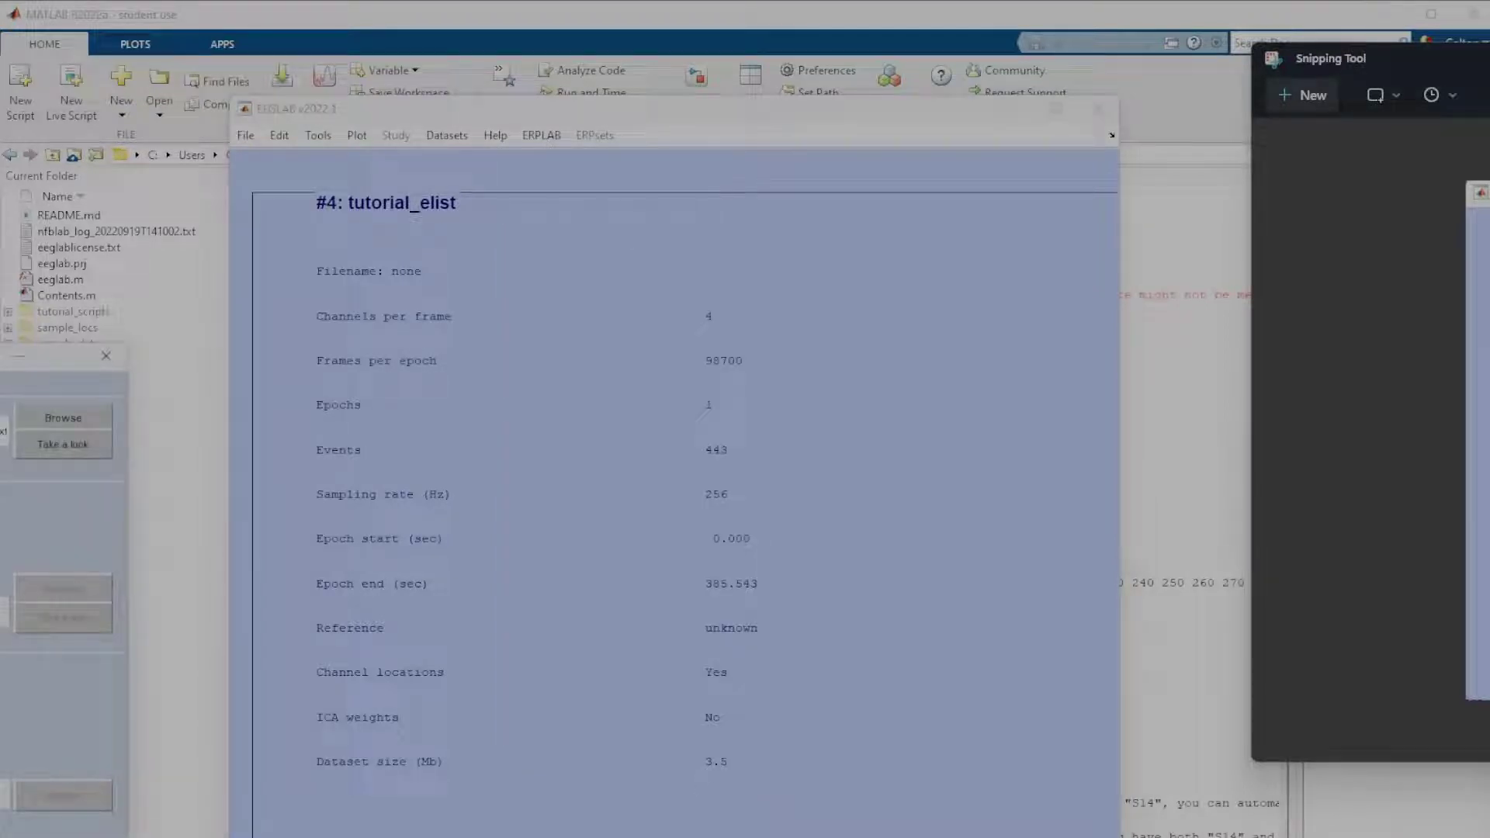
drag(2, 359, 742, 156)
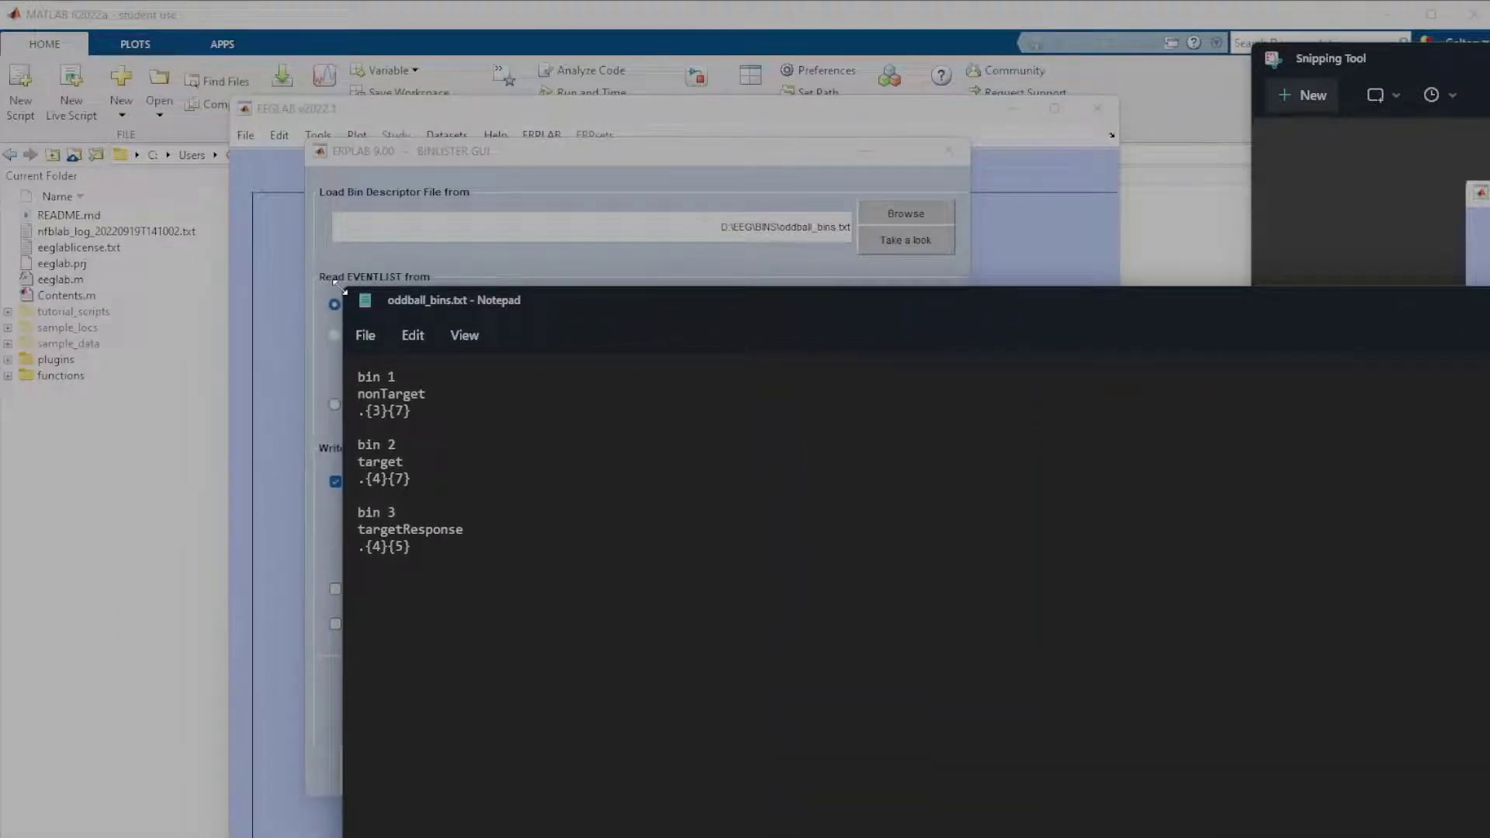
drag(343, 298, 1141, 632)
drag(1280, 648, 929, 391)
Examine the layout of a bin entry in oddball_bins.txt: bin number, bin name and event code sequence.
drag(803, 464, 840, 465)
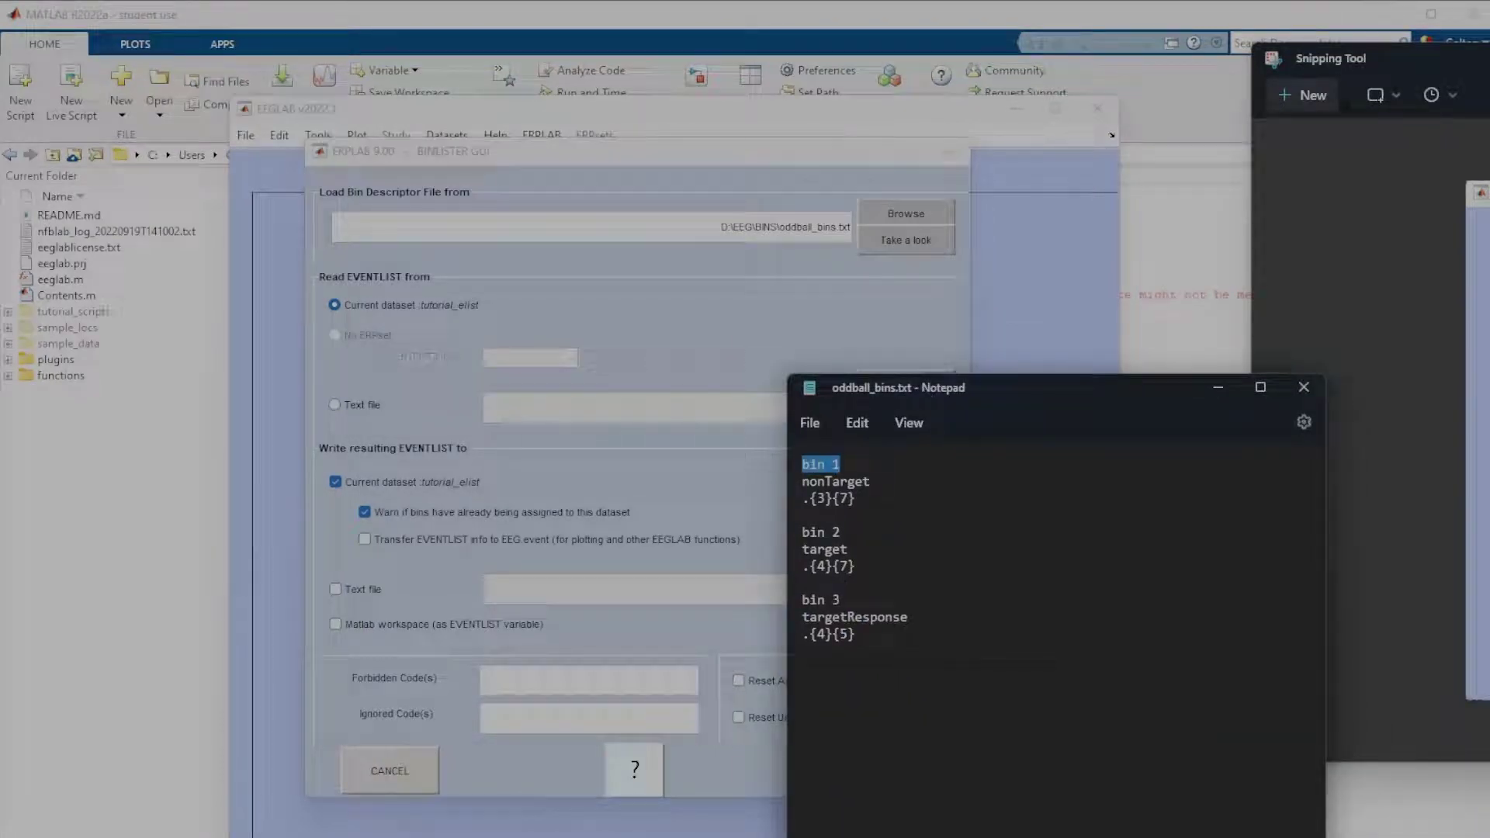
key(Right)
key(Down)
key(End)
key(shift+Home)
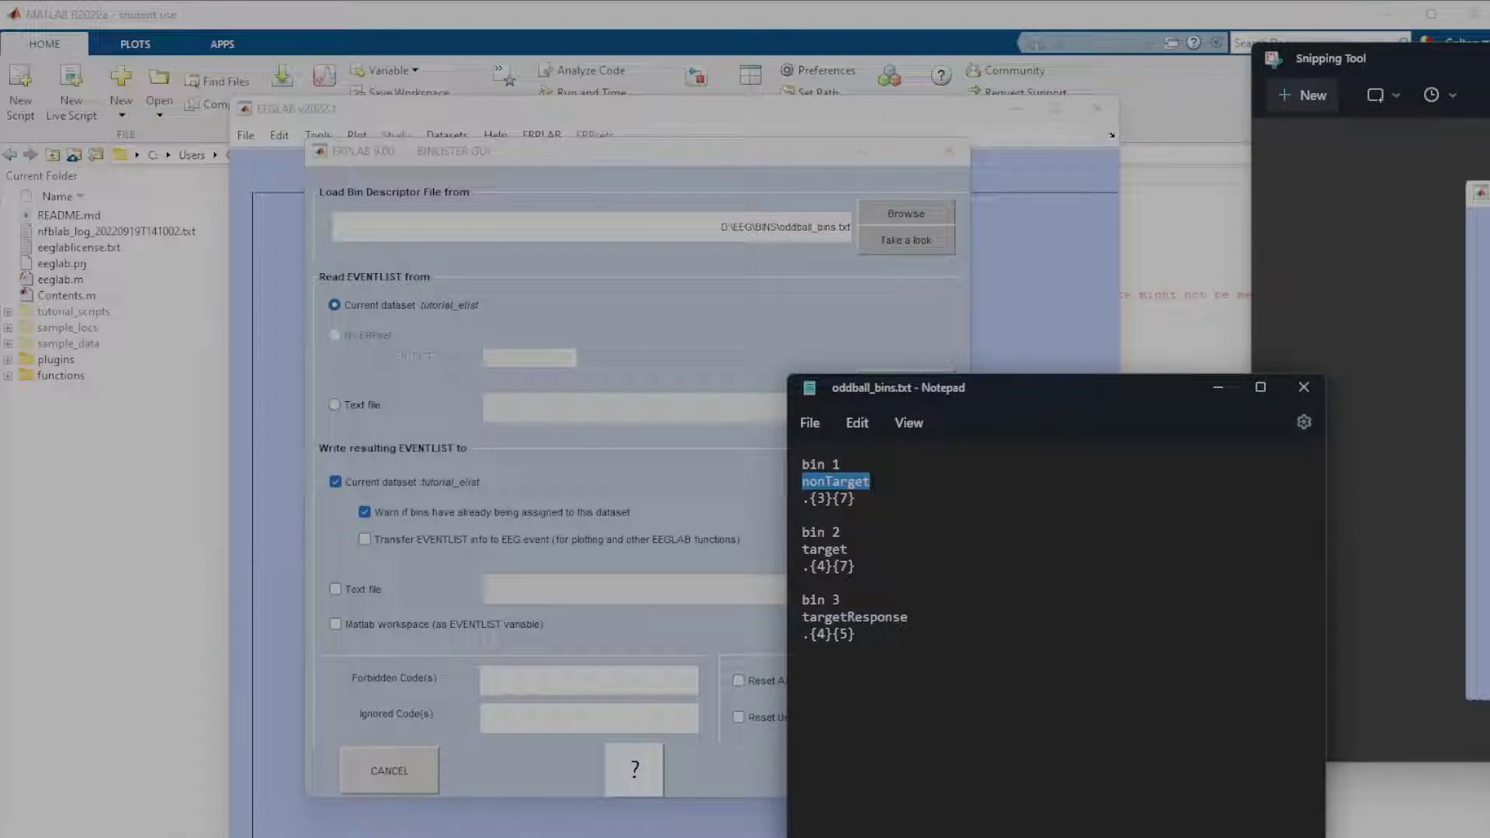
key(Down)
key(End)
key(shift+Left)
key(shift+Left)
drag(856, 566, 801, 566)
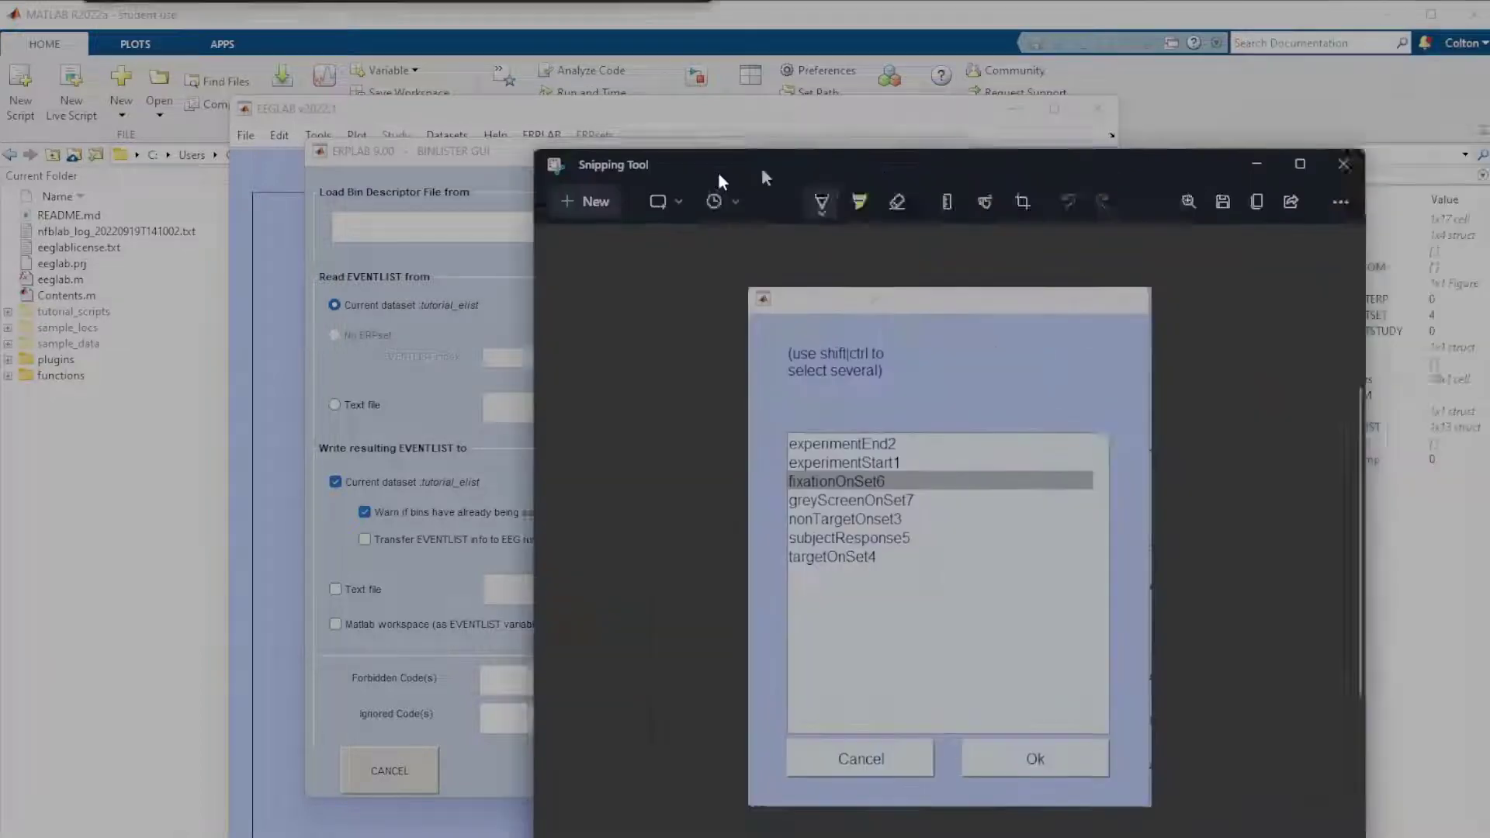
Place the event type snip beside oddball_bins.txt and compare bin 1's sequence .{3}{7} with the numbered event names.
drag(719, 171, 242, 225)
drag(962, 394, 978, 367)
drag(872, 473, 820, 473)
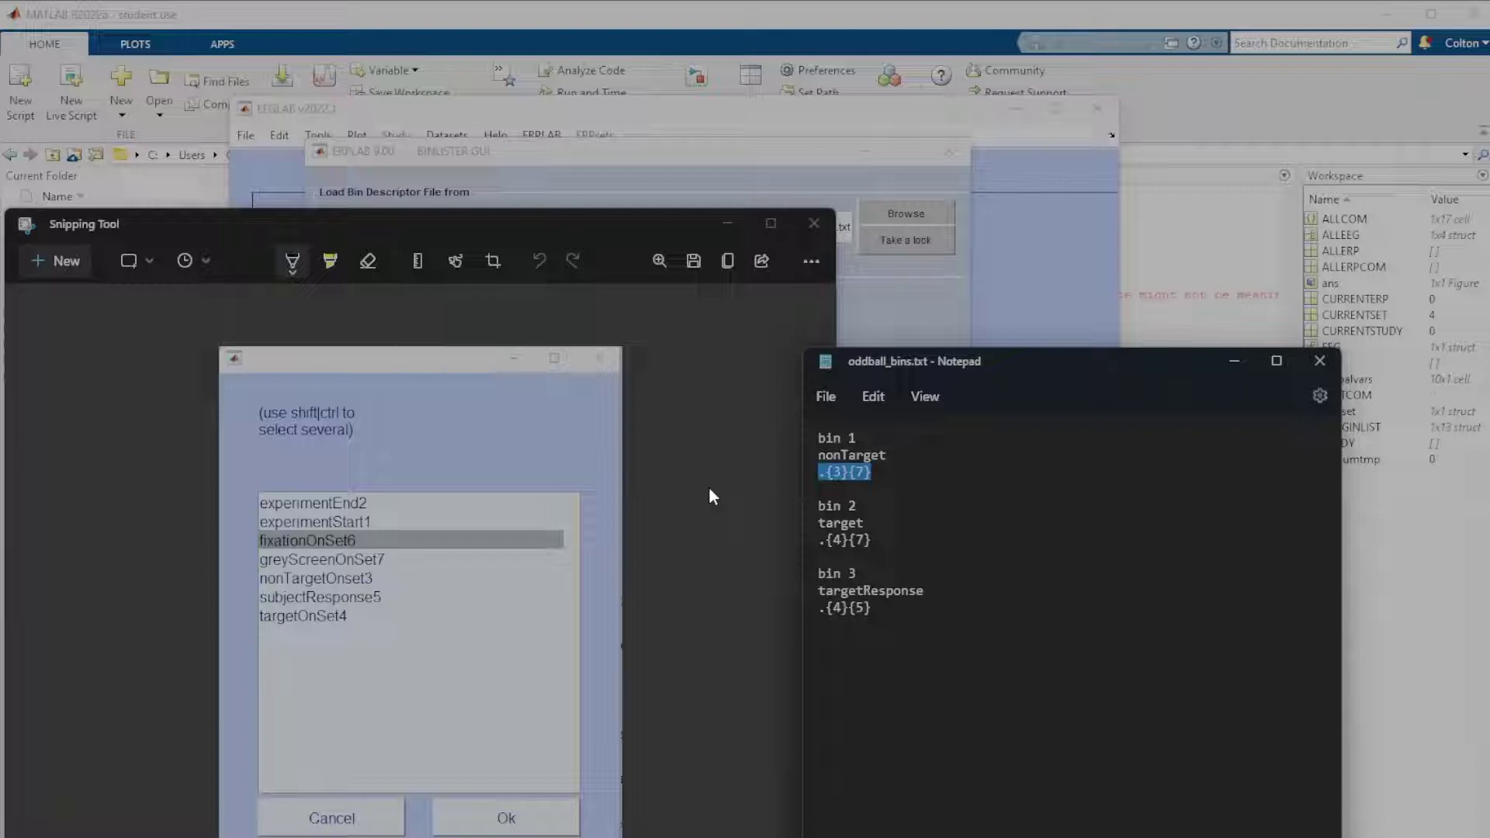
click(871, 472)
drag(848, 471, 827, 471)
click(380, 579)
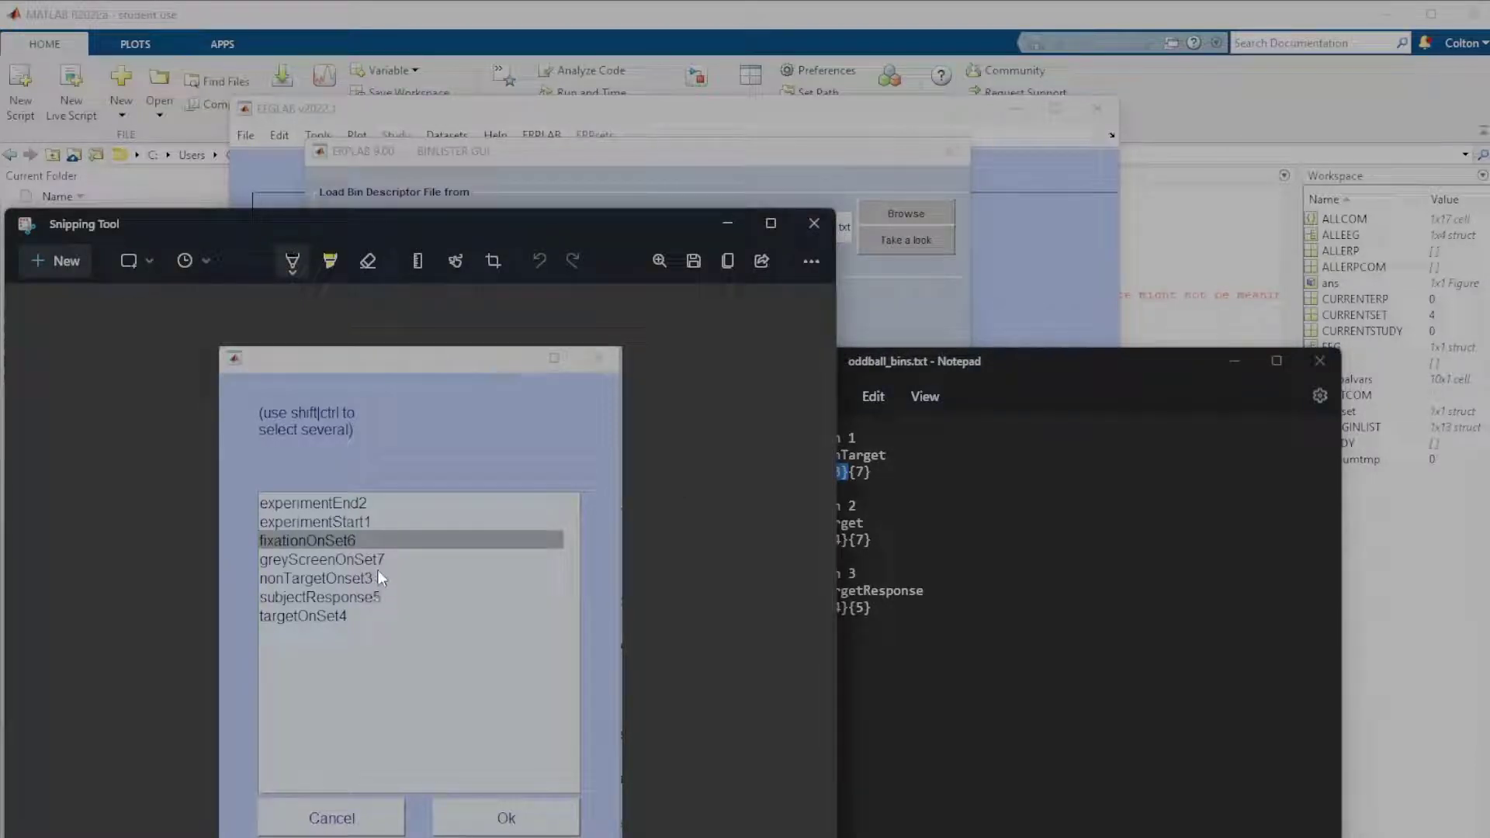
drag(887, 380, 946, 374)
drag(929, 465, 907, 466)
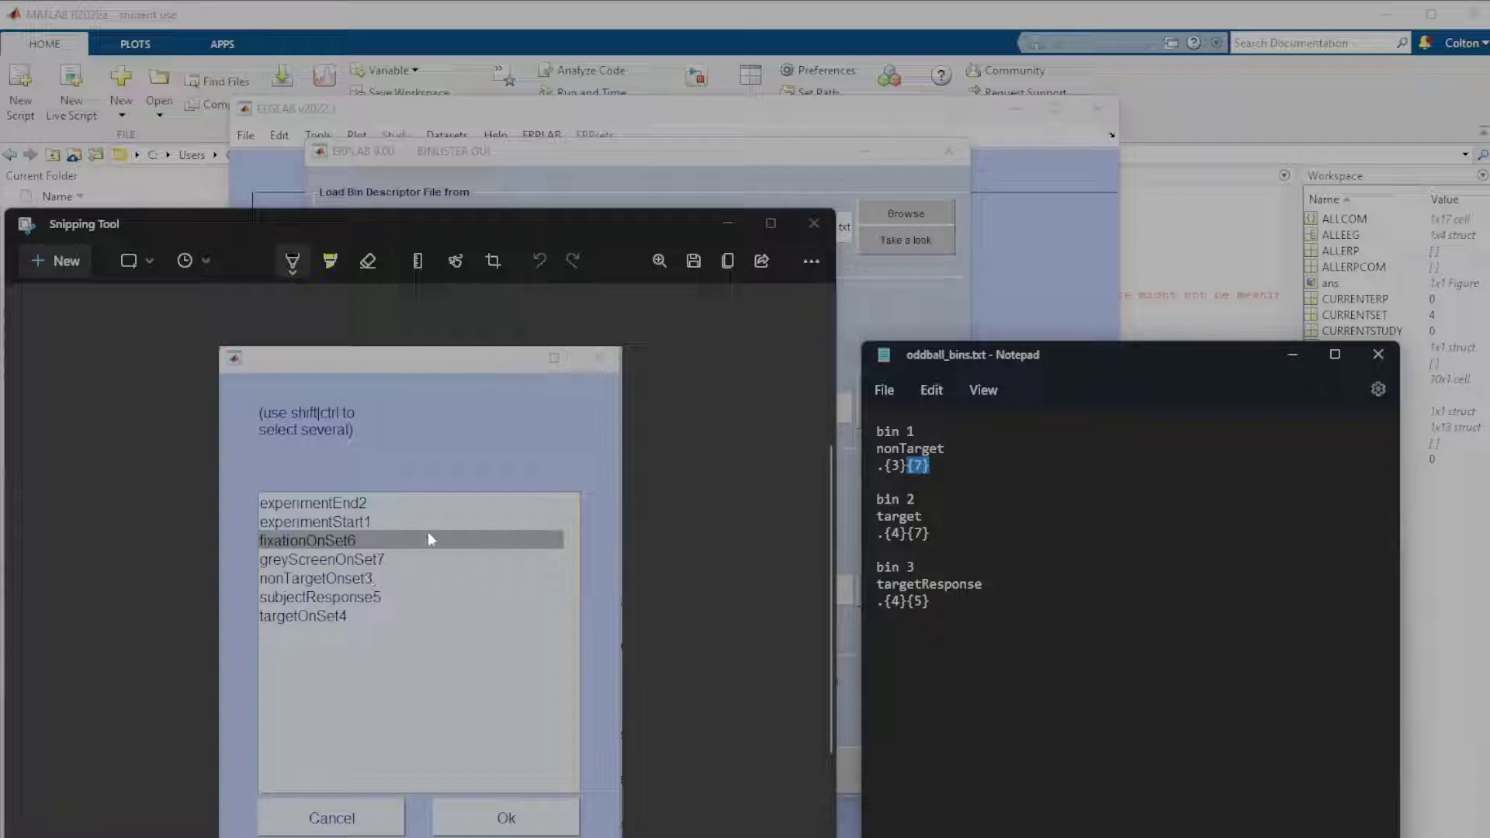
click(930, 465)
key(shift+Home)
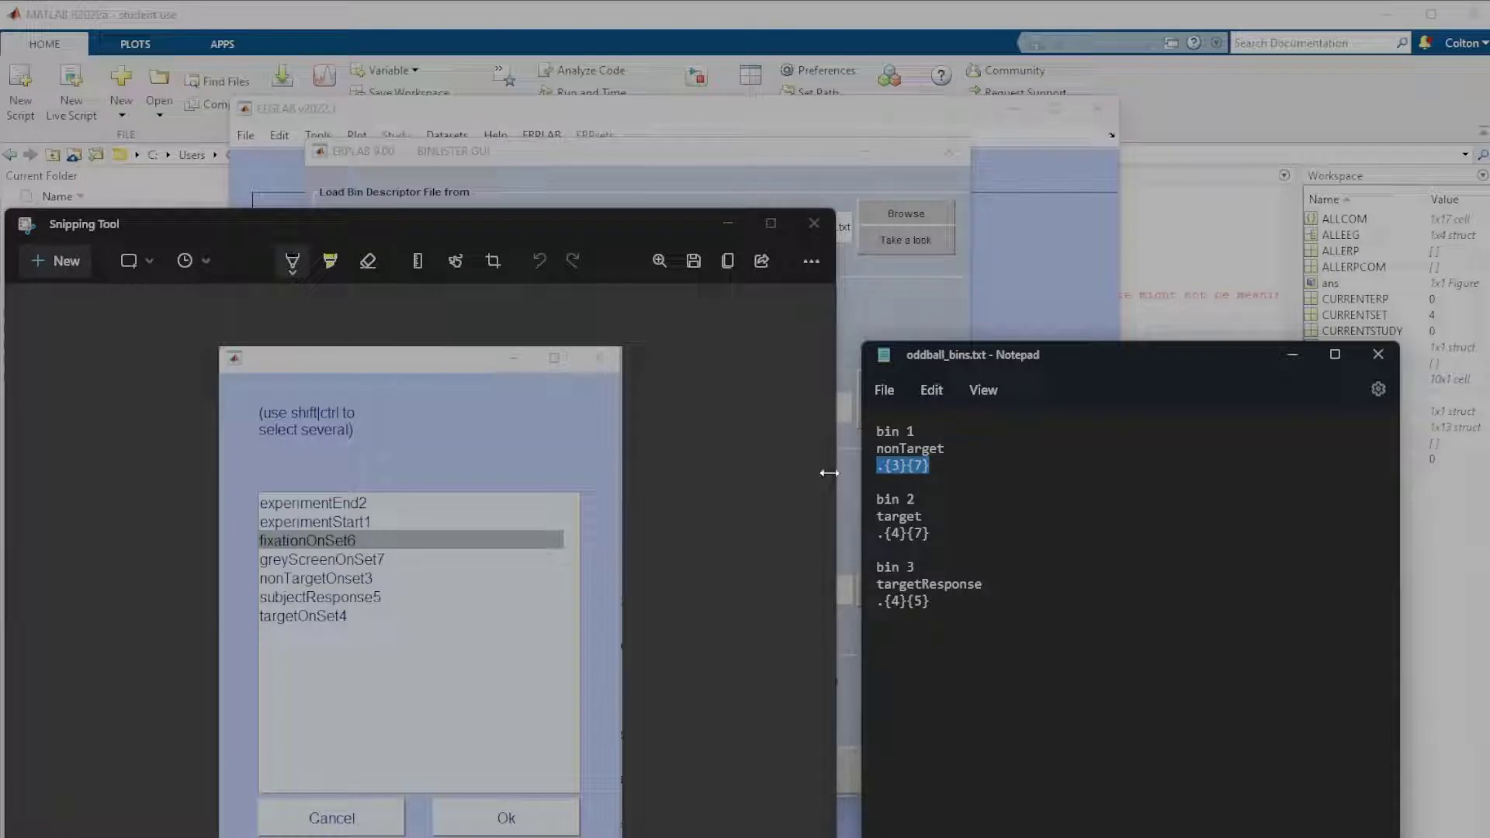
Examine the target bin's event code sequence .{4}{7} in oddball_bins.txt against the event type snip.
drag(929, 533, 855, 541)
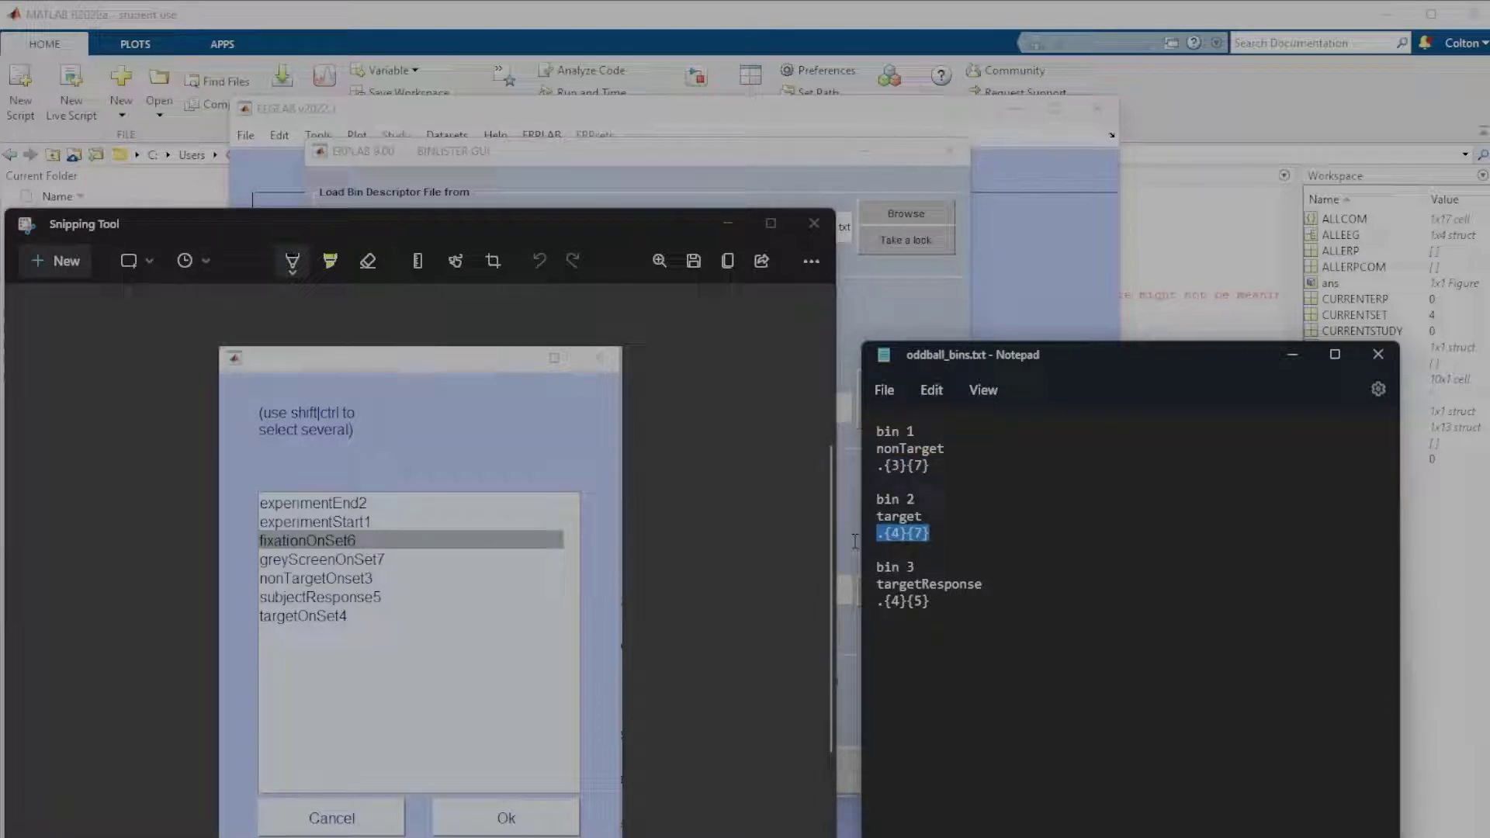
click(855, 541)
drag(930, 533, 847, 500)
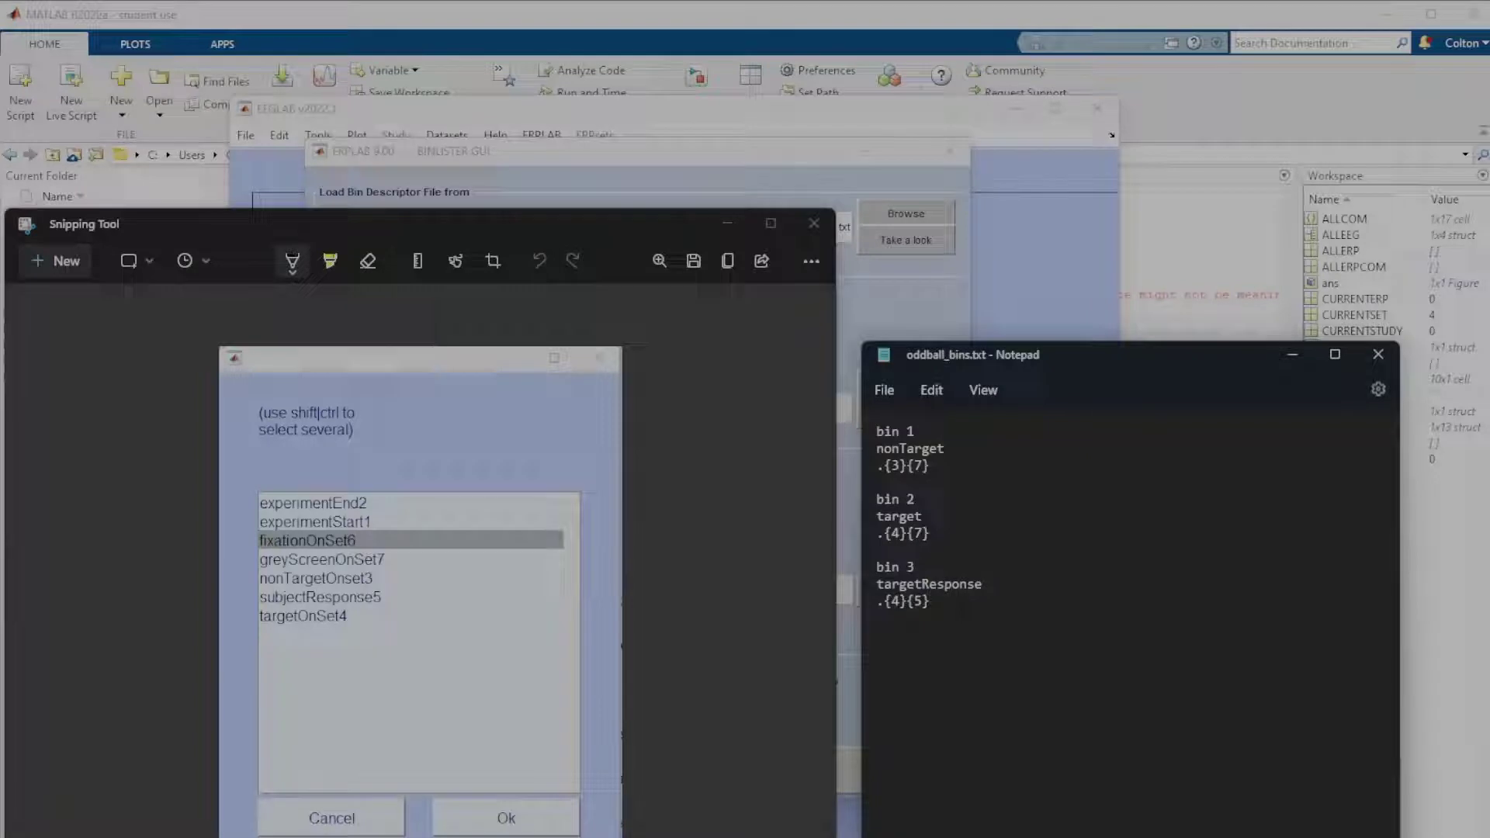
Examine bin 3 targetResponse and its event code sequence .{4}{5} in oddball_bins.txt against the event type snip.
double_click(960, 588)
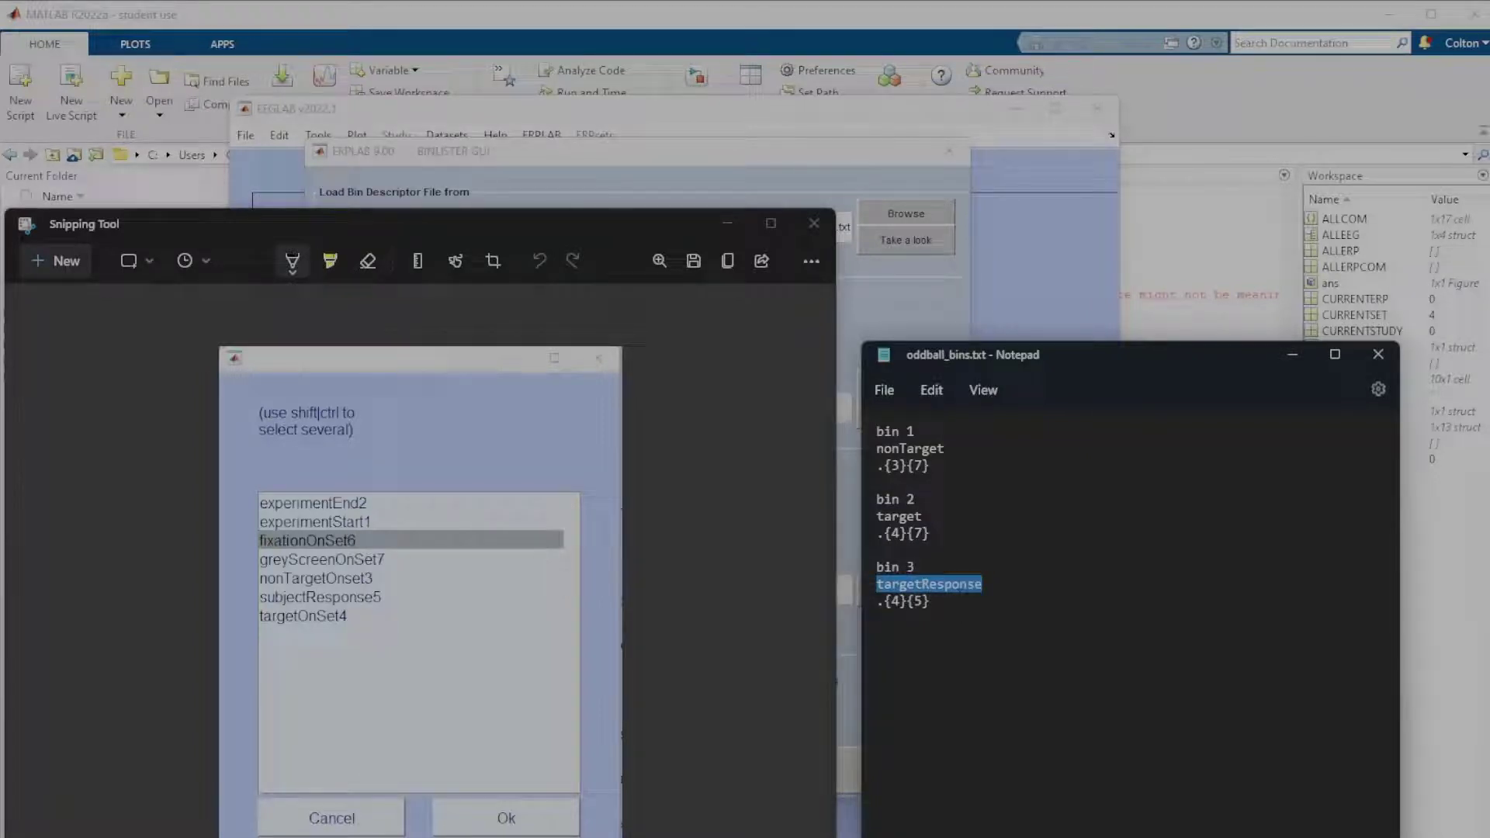
key(Down)
key(shift+Home)
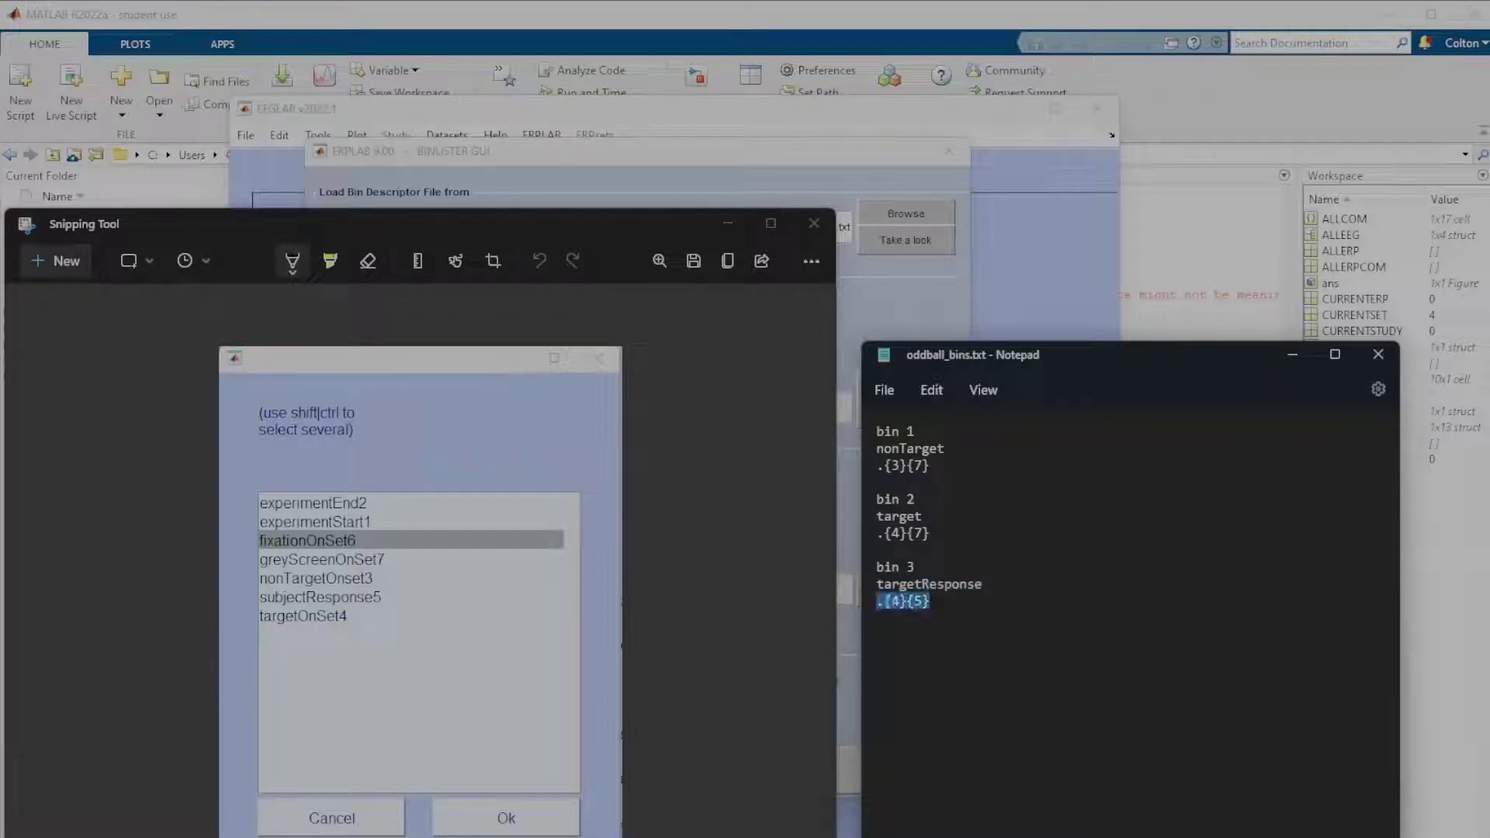
key(End)
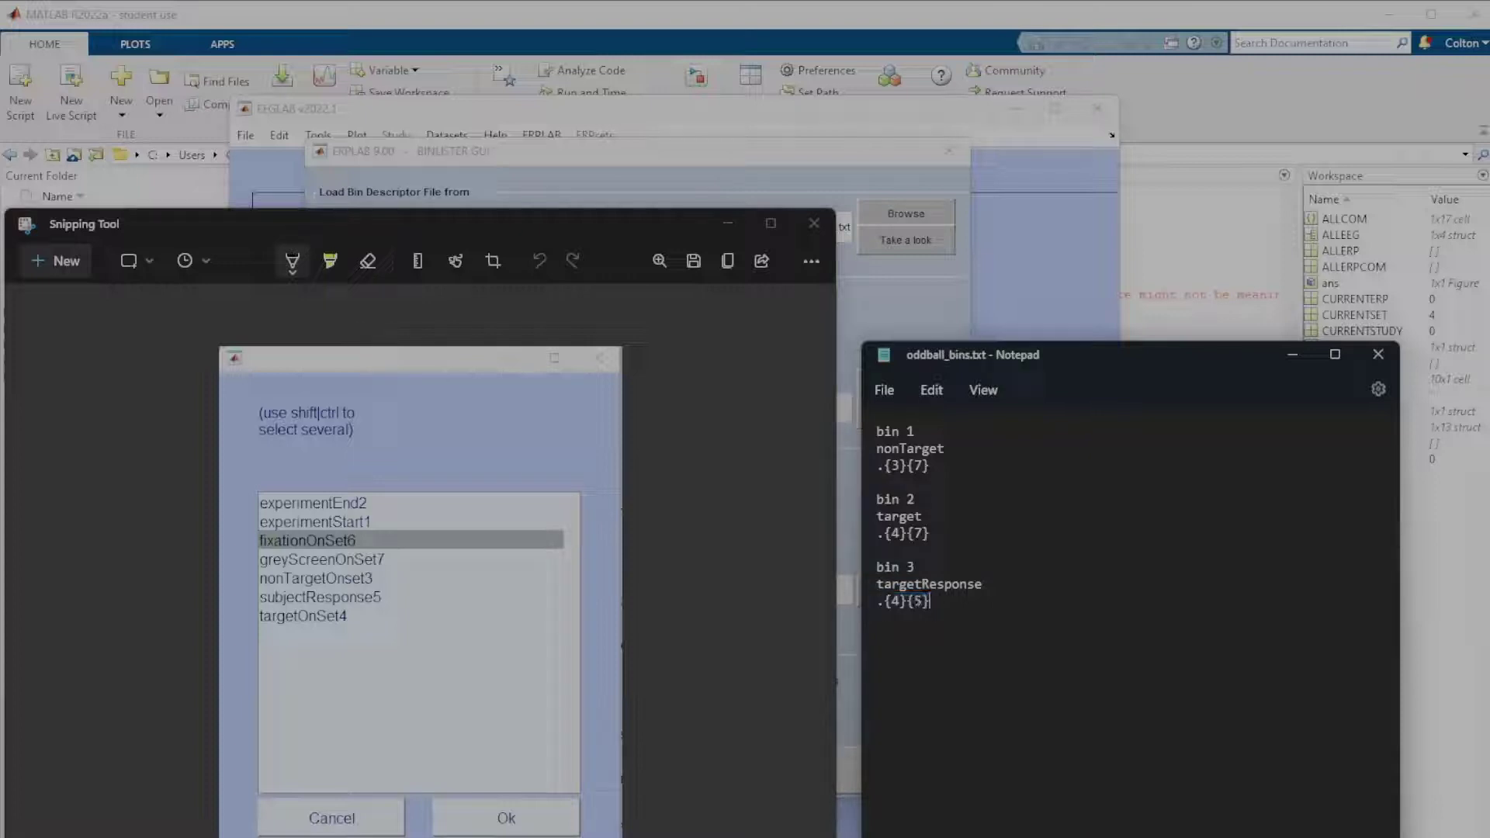
drag(909, 601, 849, 602)
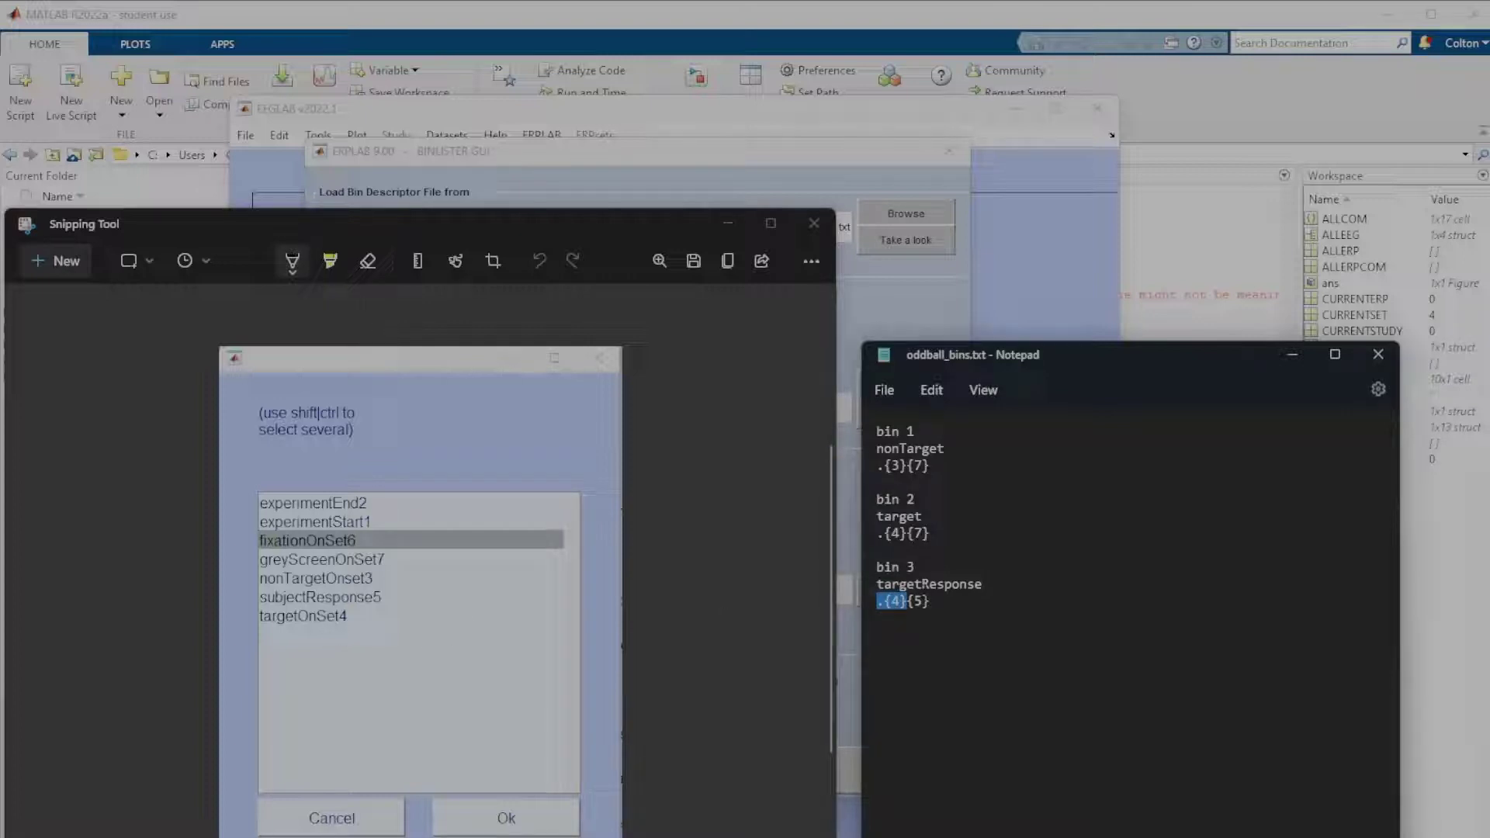
drag(917, 568, 859, 567)
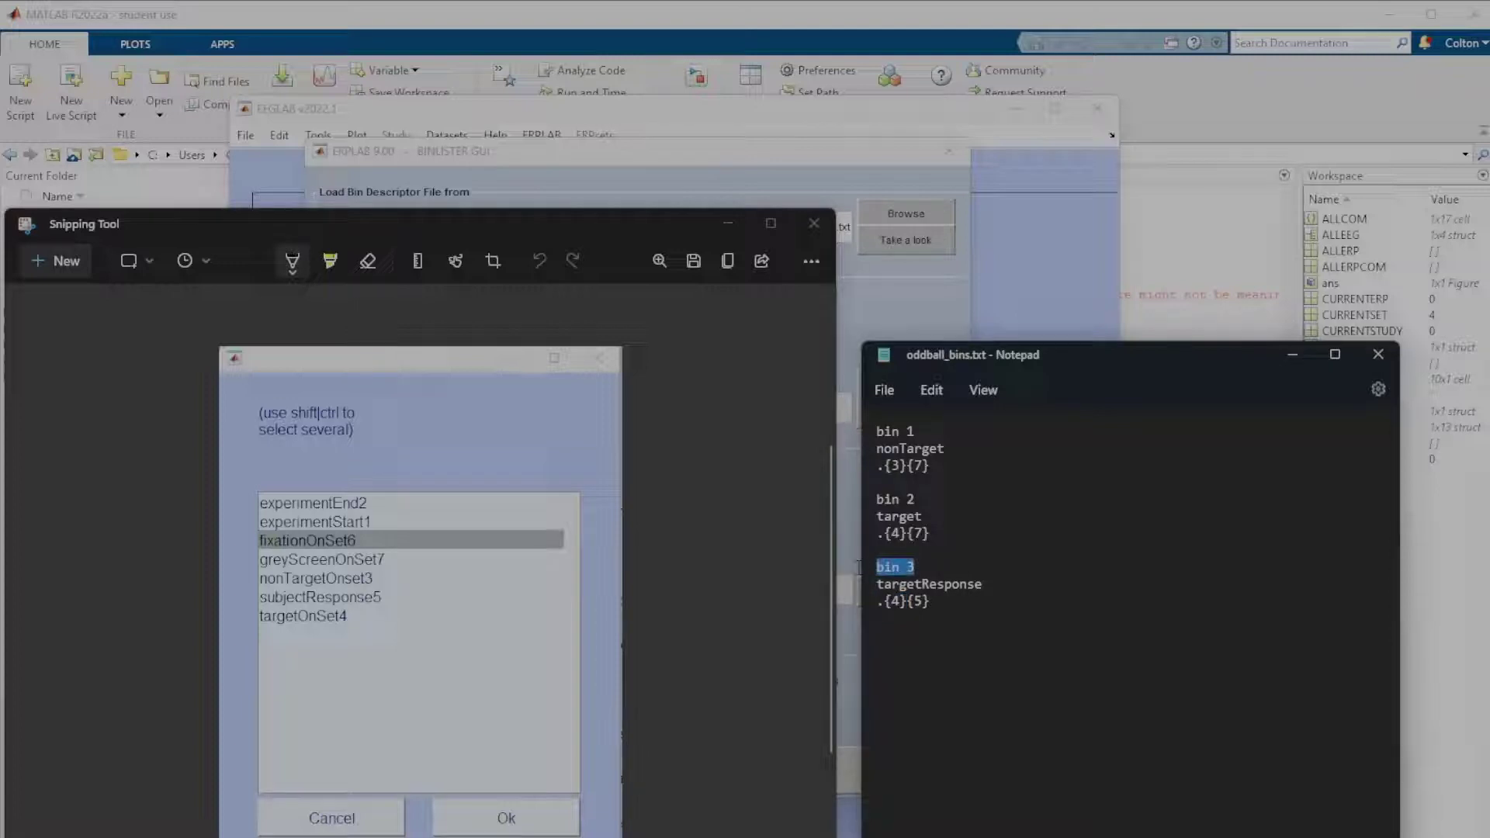
drag(930, 601, 908, 603)
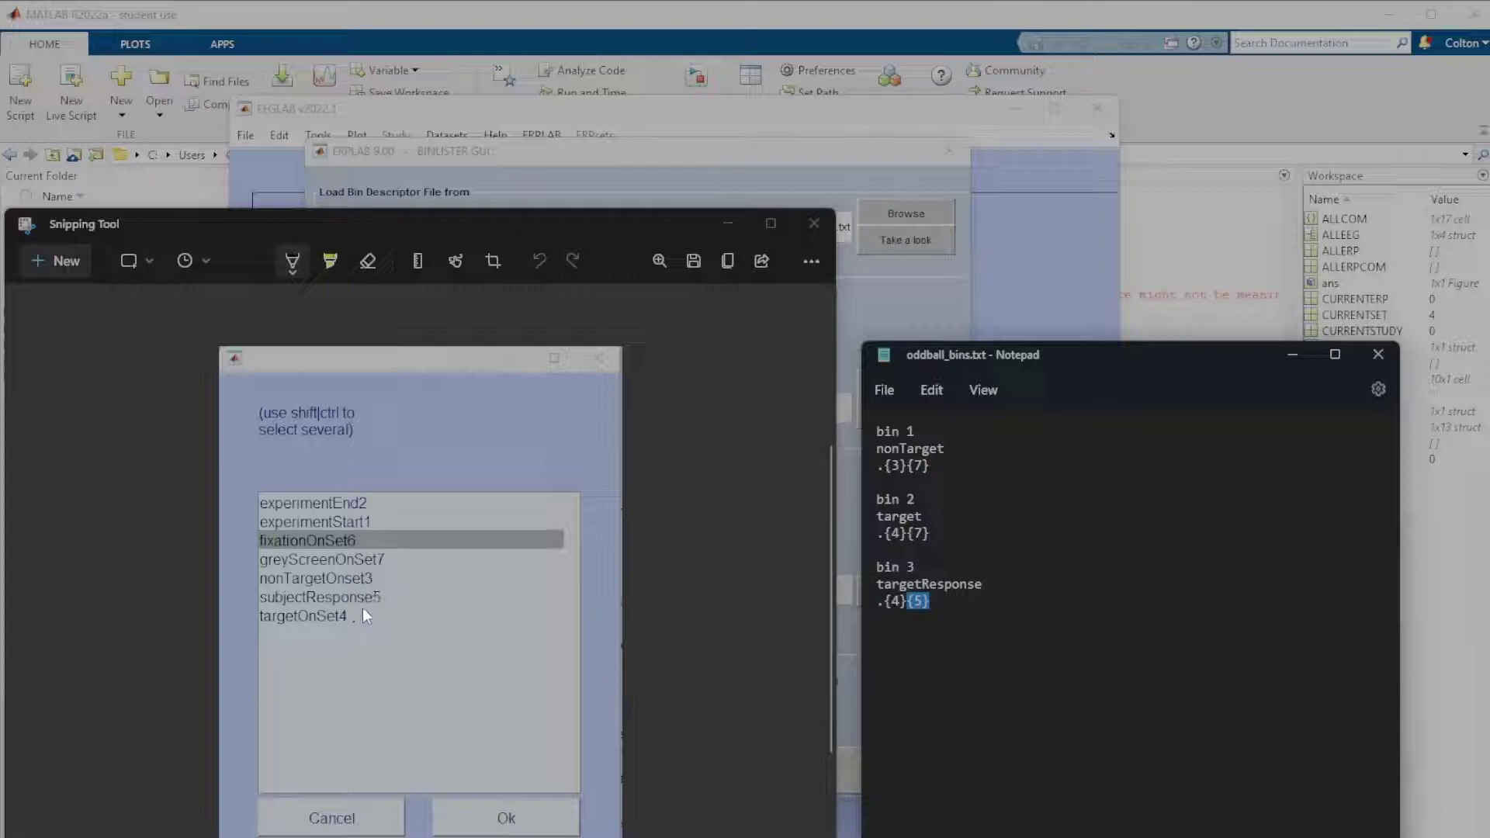
Close the event type snip and run BINLISTER with oddball_bins.txt from the Desktop Tutorial folder, keeping the result as new dataset tutorial_elist_bins.
click(813, 225)
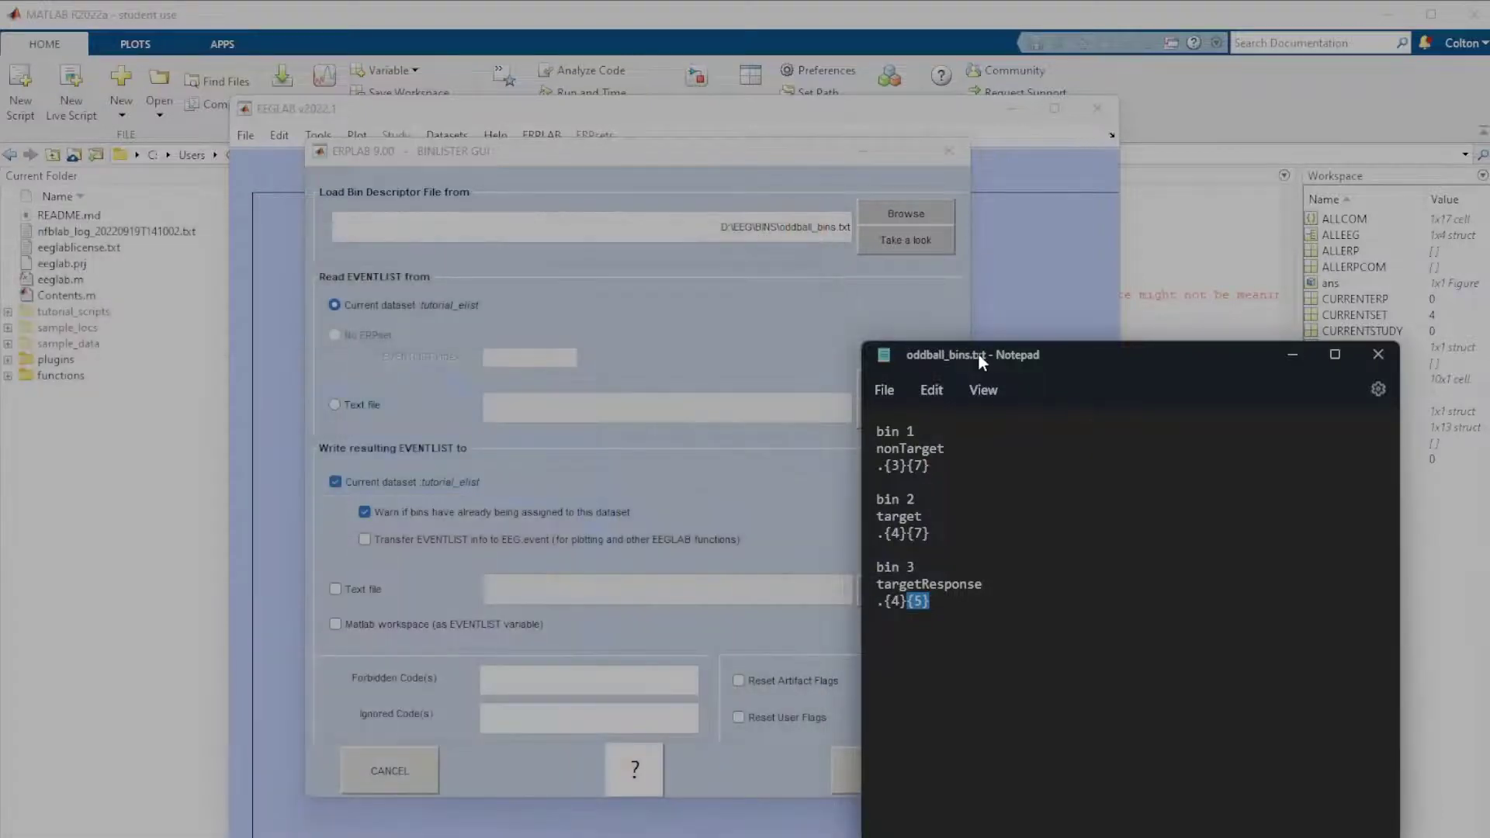
drag(978, 354, 1162, 373)
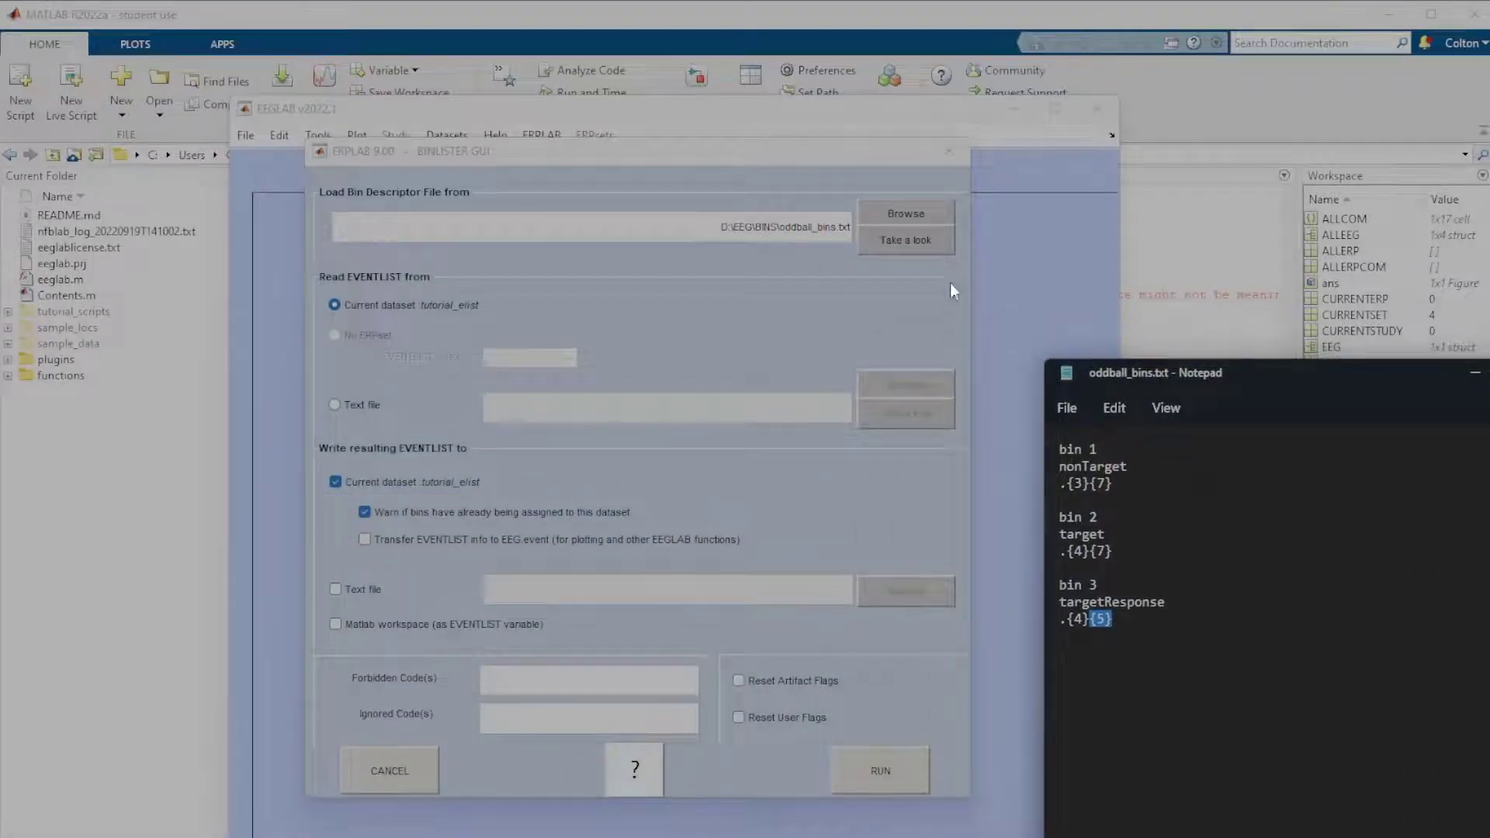
click(933, 219)
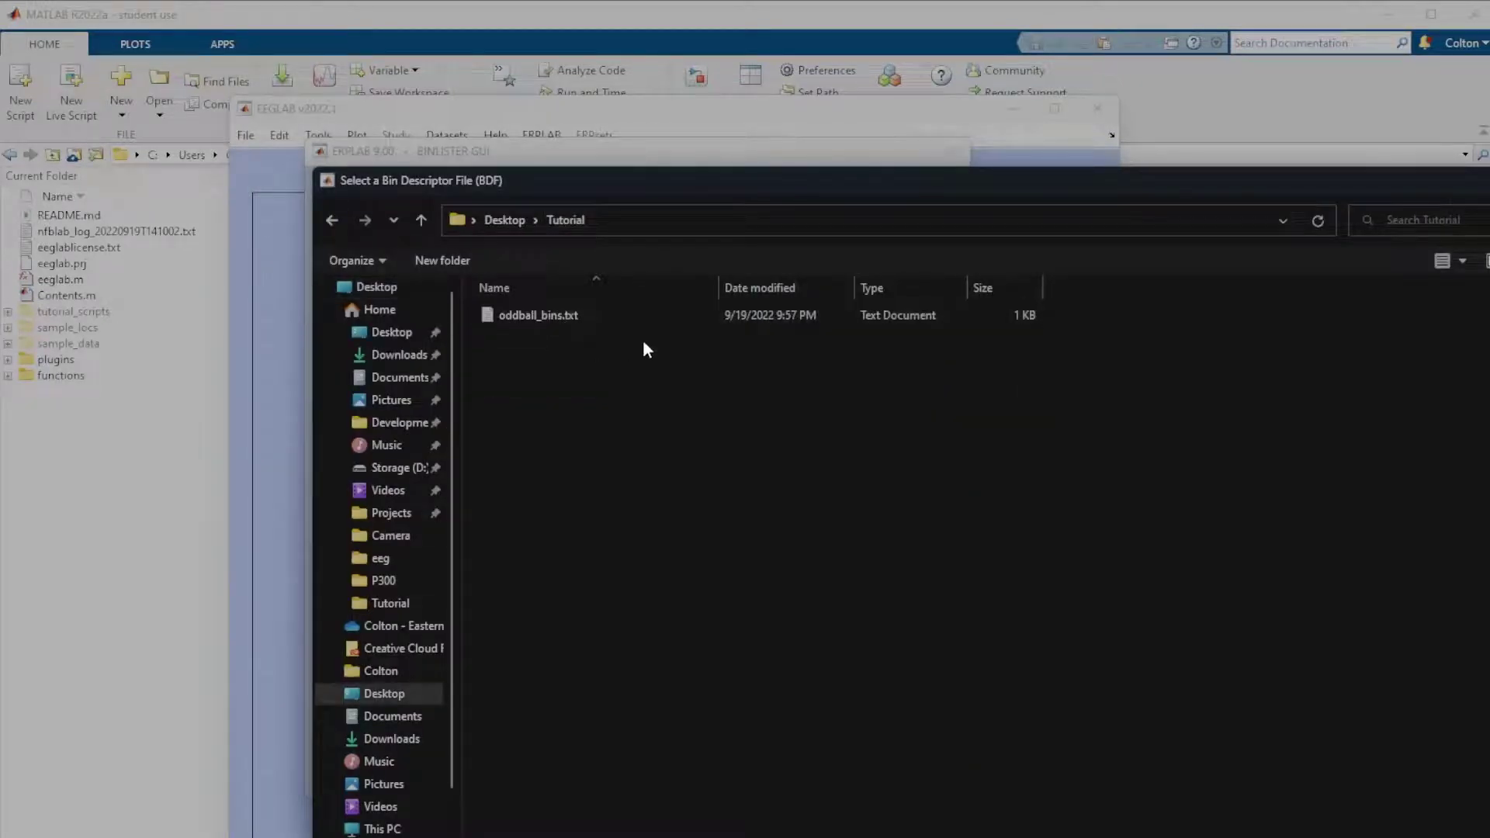
double_click(600, 314)
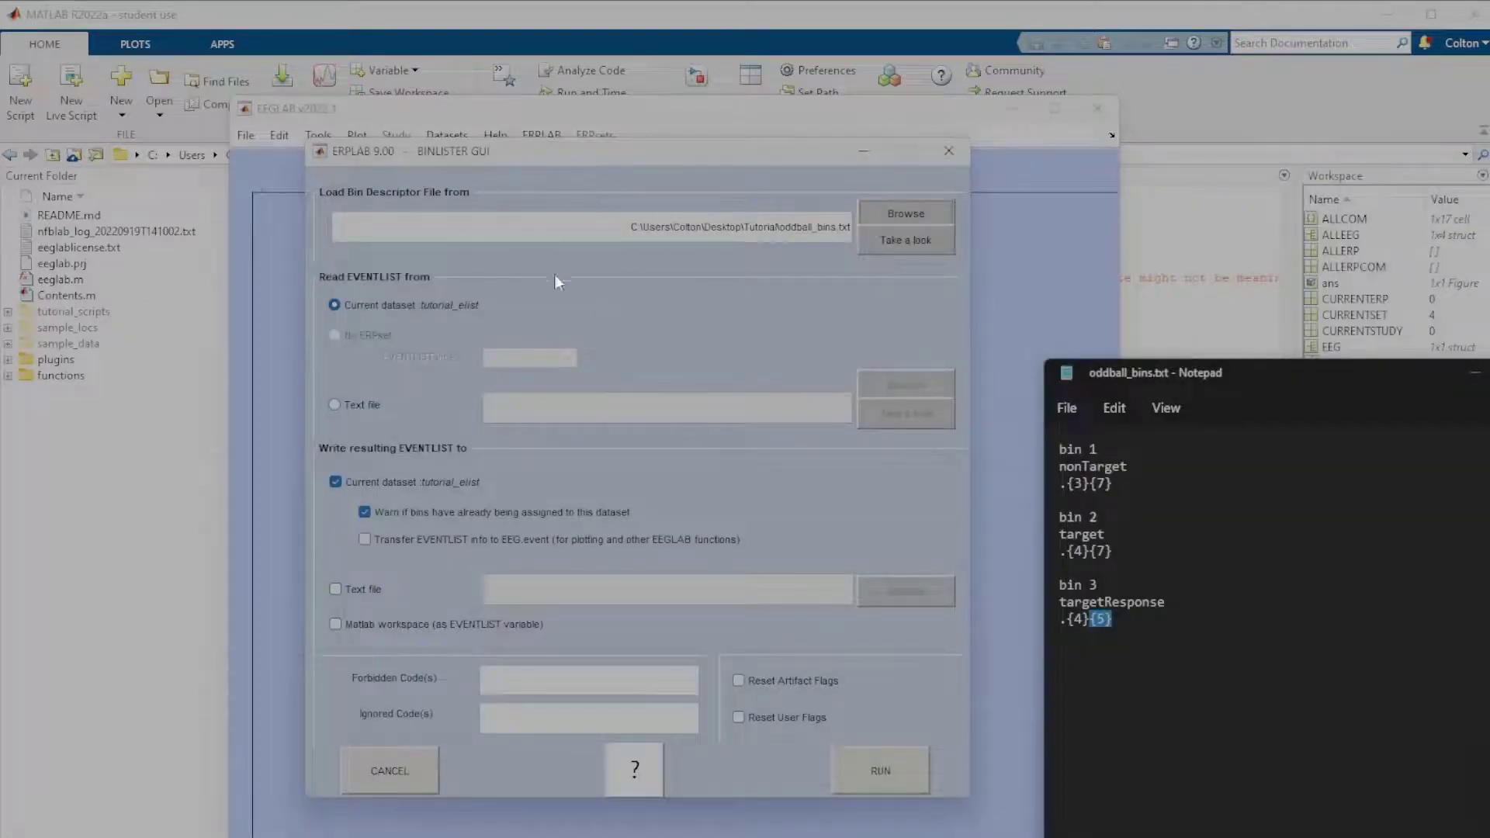
click(880, 770)
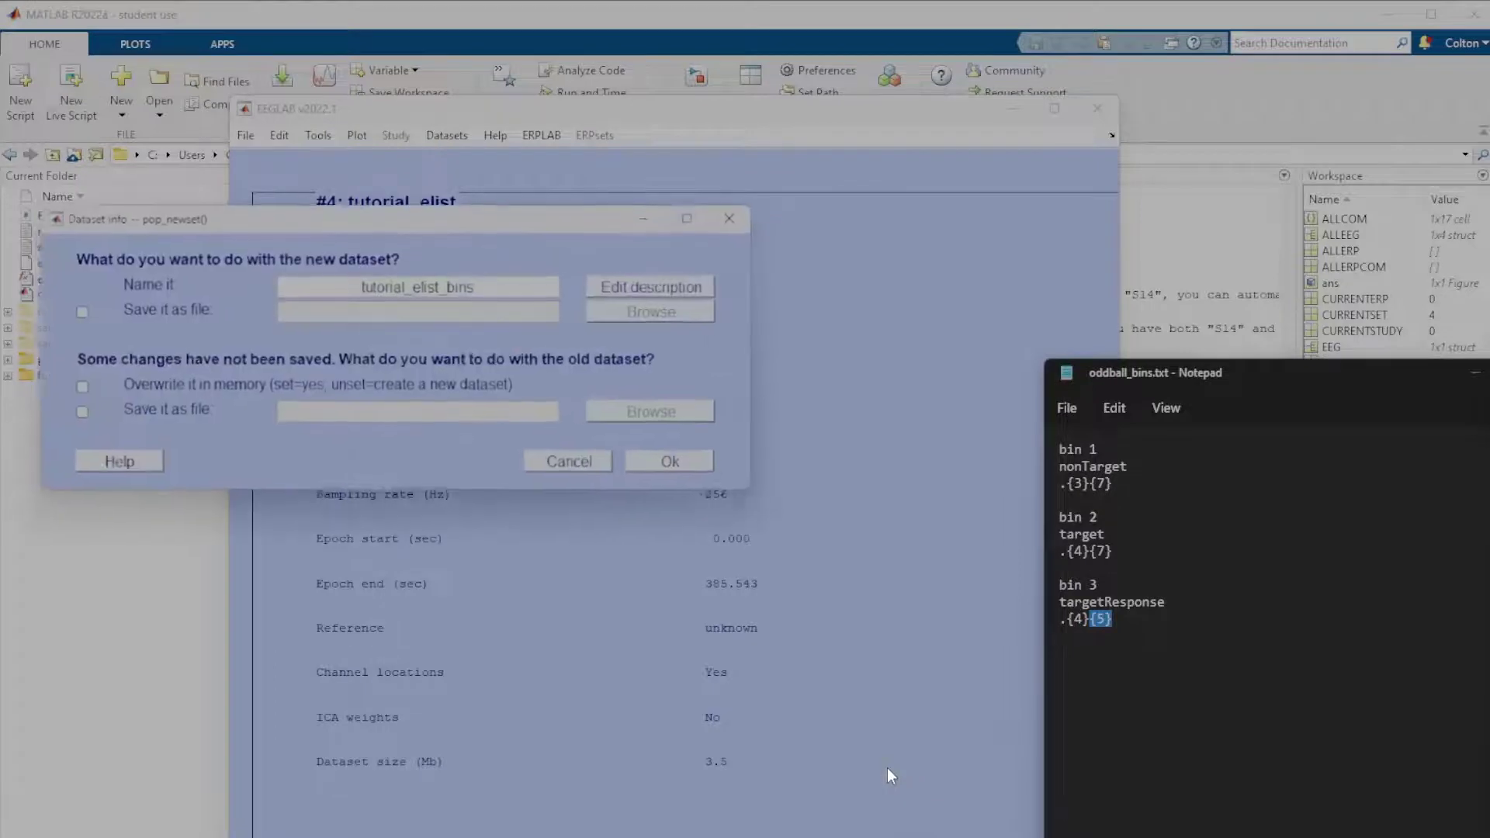
click(882, 556)
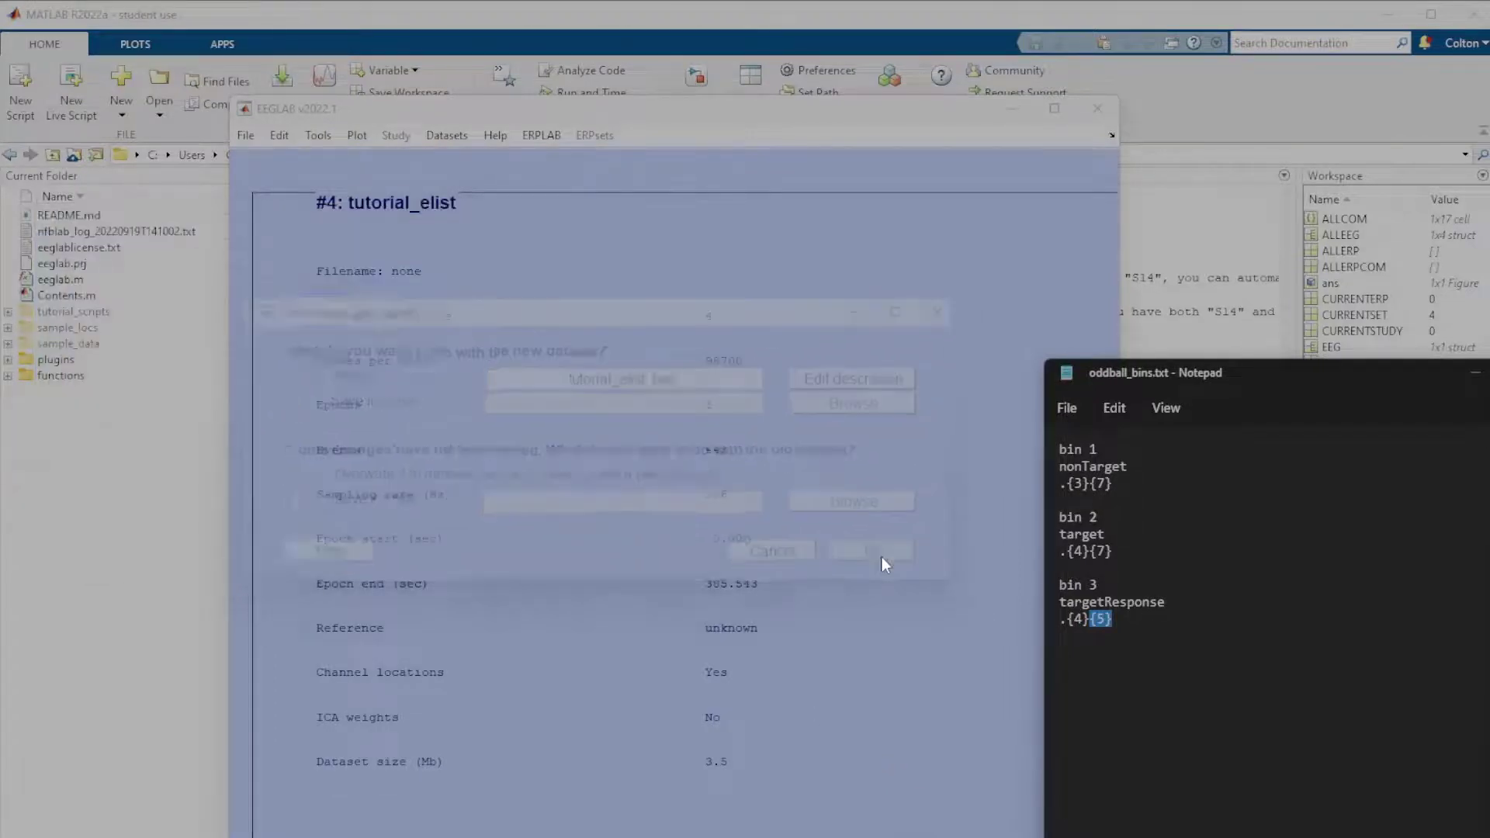
Open bin-based epoch extraction for tutorial_elist_bins and review the -200 to 800 ms time range.
click(537, 131)
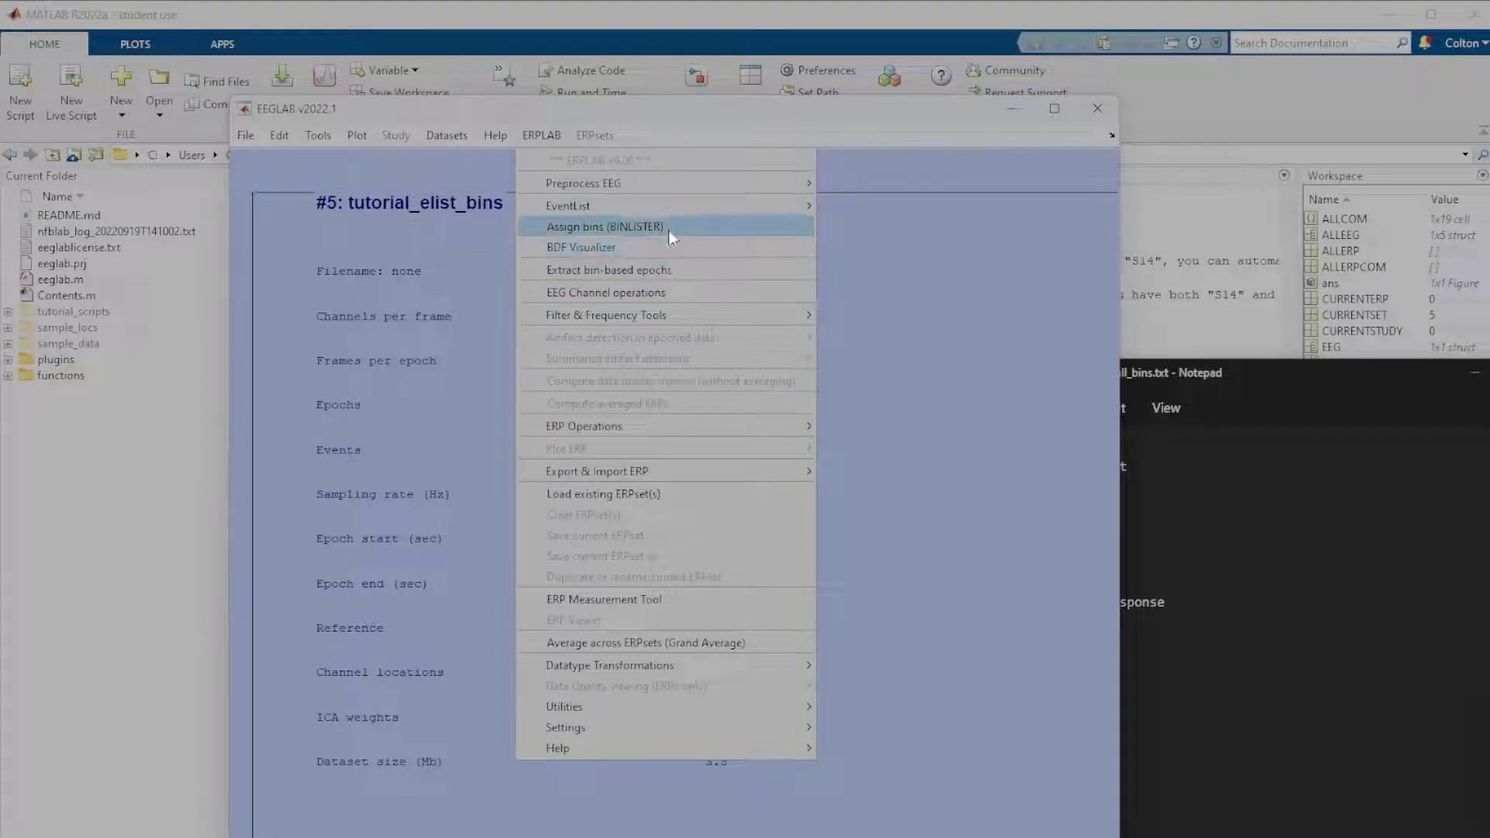
click(702, 276)
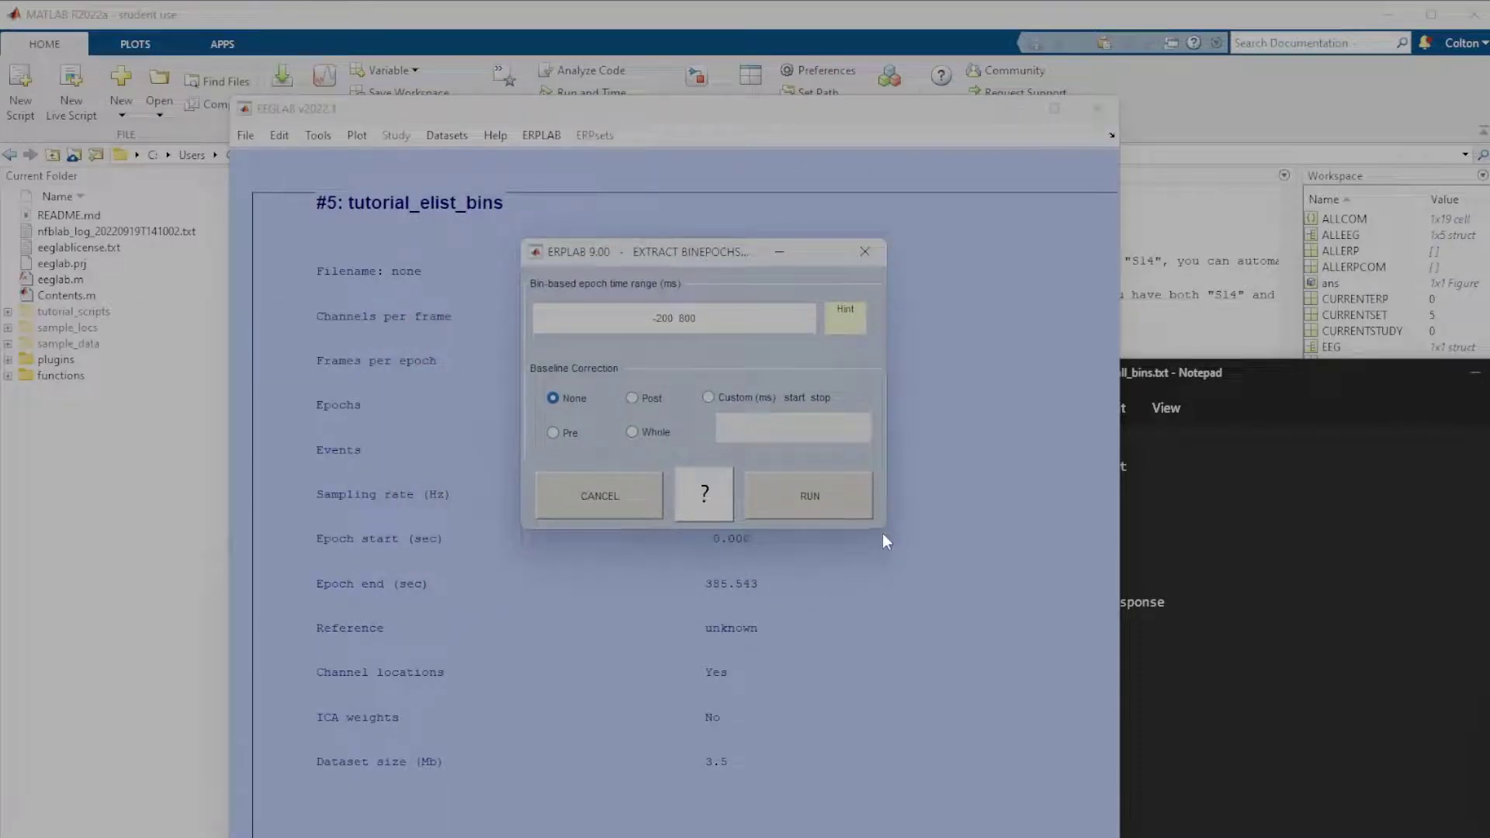
drag(695, 253, 700, 339)
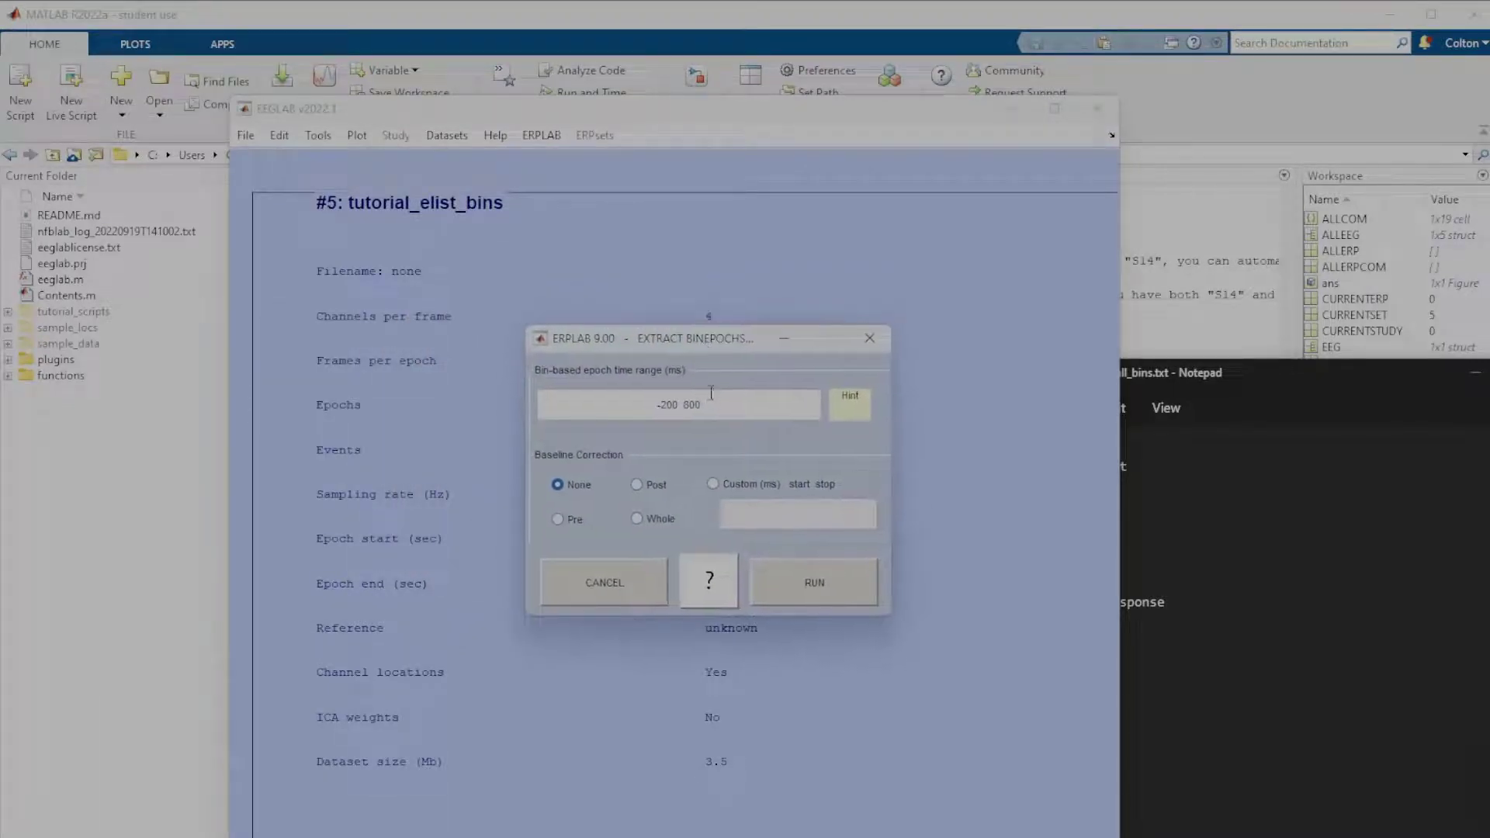
double_click(680, 404)
double_click(692, 405)
Examine which event code of bin 1 in oddball_bins.txt the epoch time range is locked to.
drag(1202, 386, 1096, 409)
drag(995, 509, 960, 508)
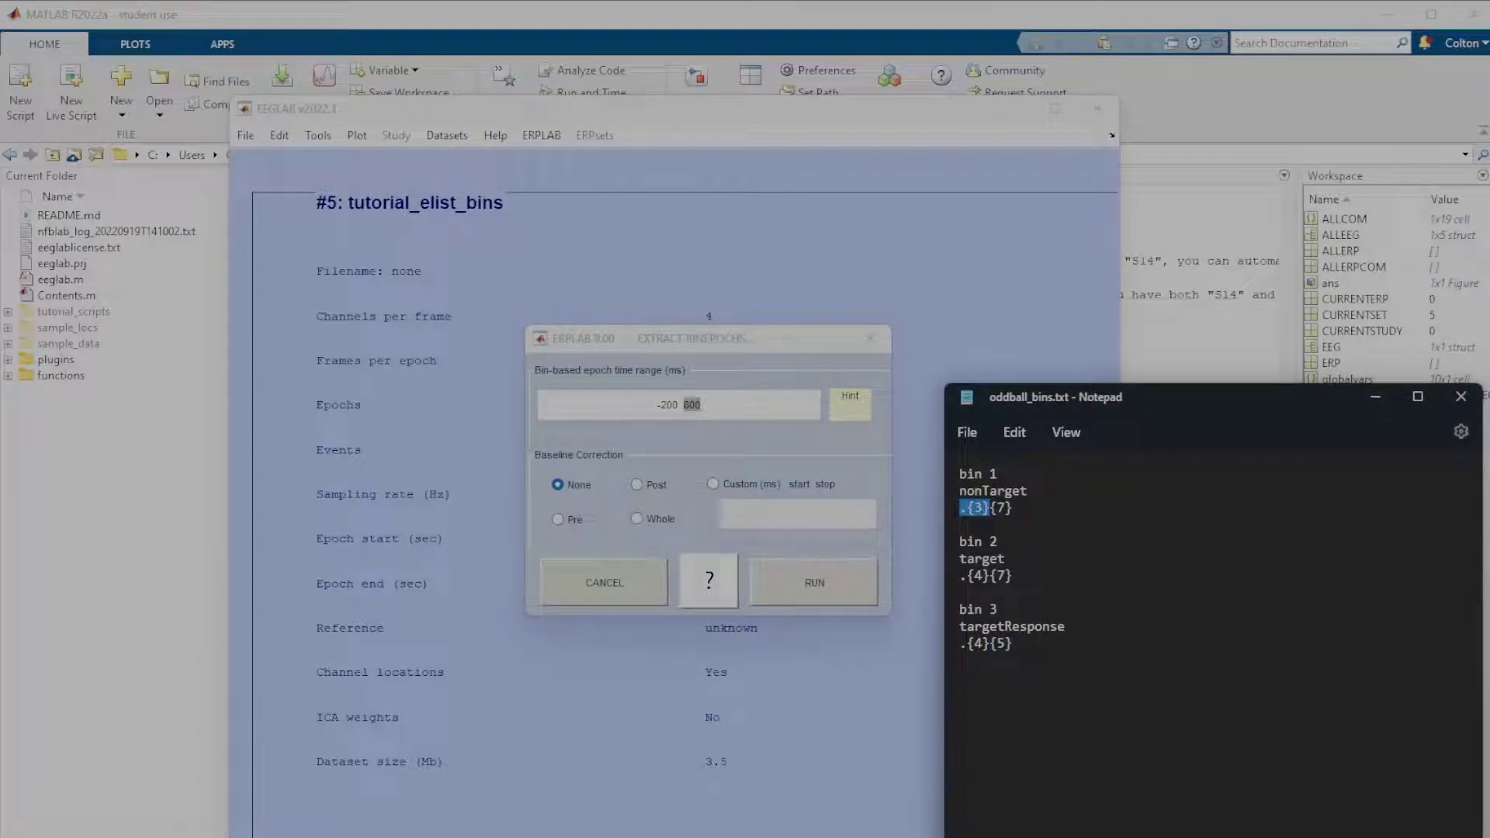
drag(1013, 509, 992, 509)
click(1015, 514)
drag(986, 508, 960, 509)
drag(1132, 391, 1258, 378)
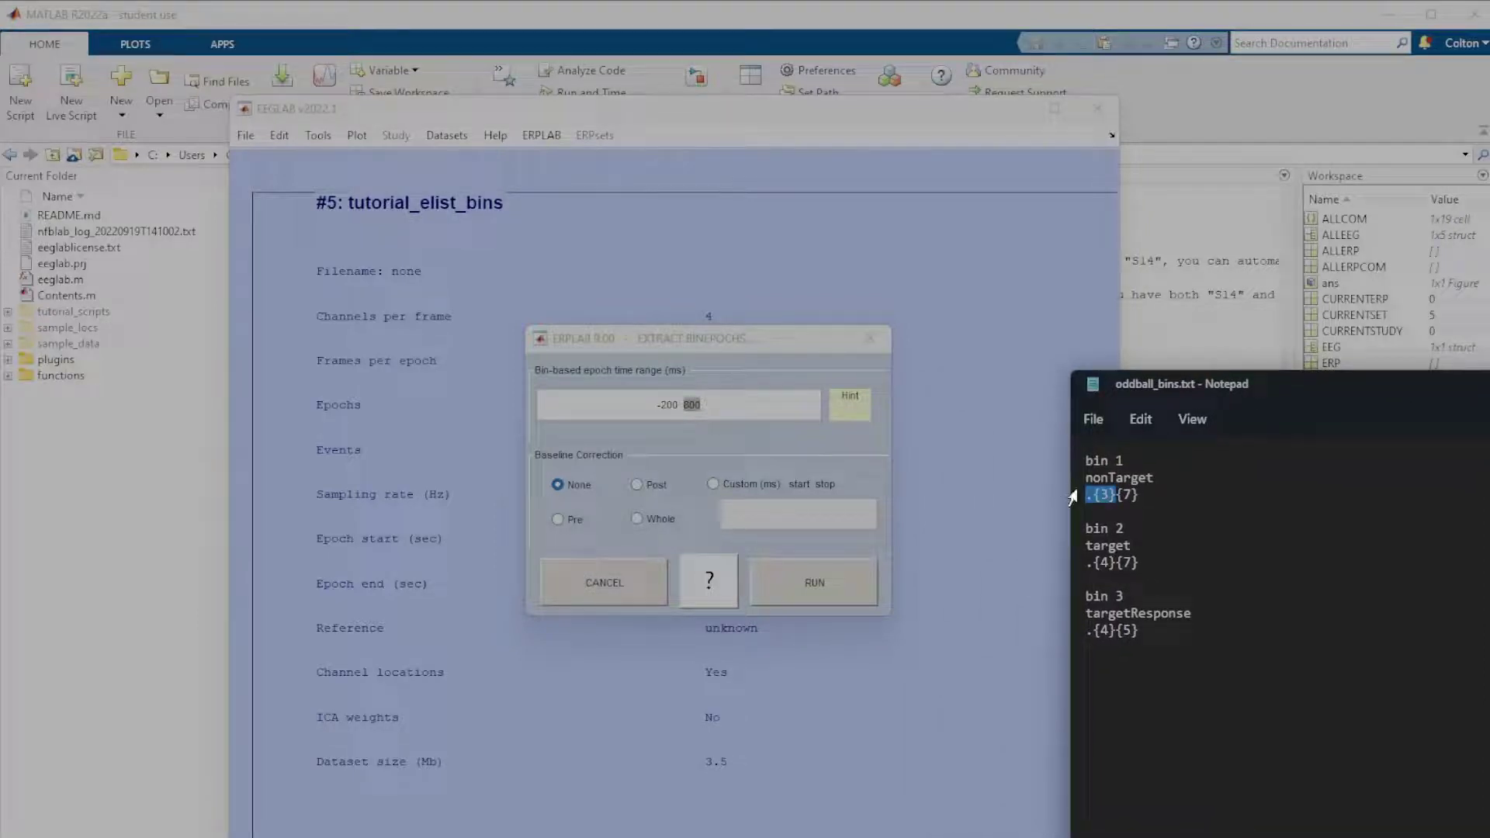
drag(1245, 383, 1245, 429)
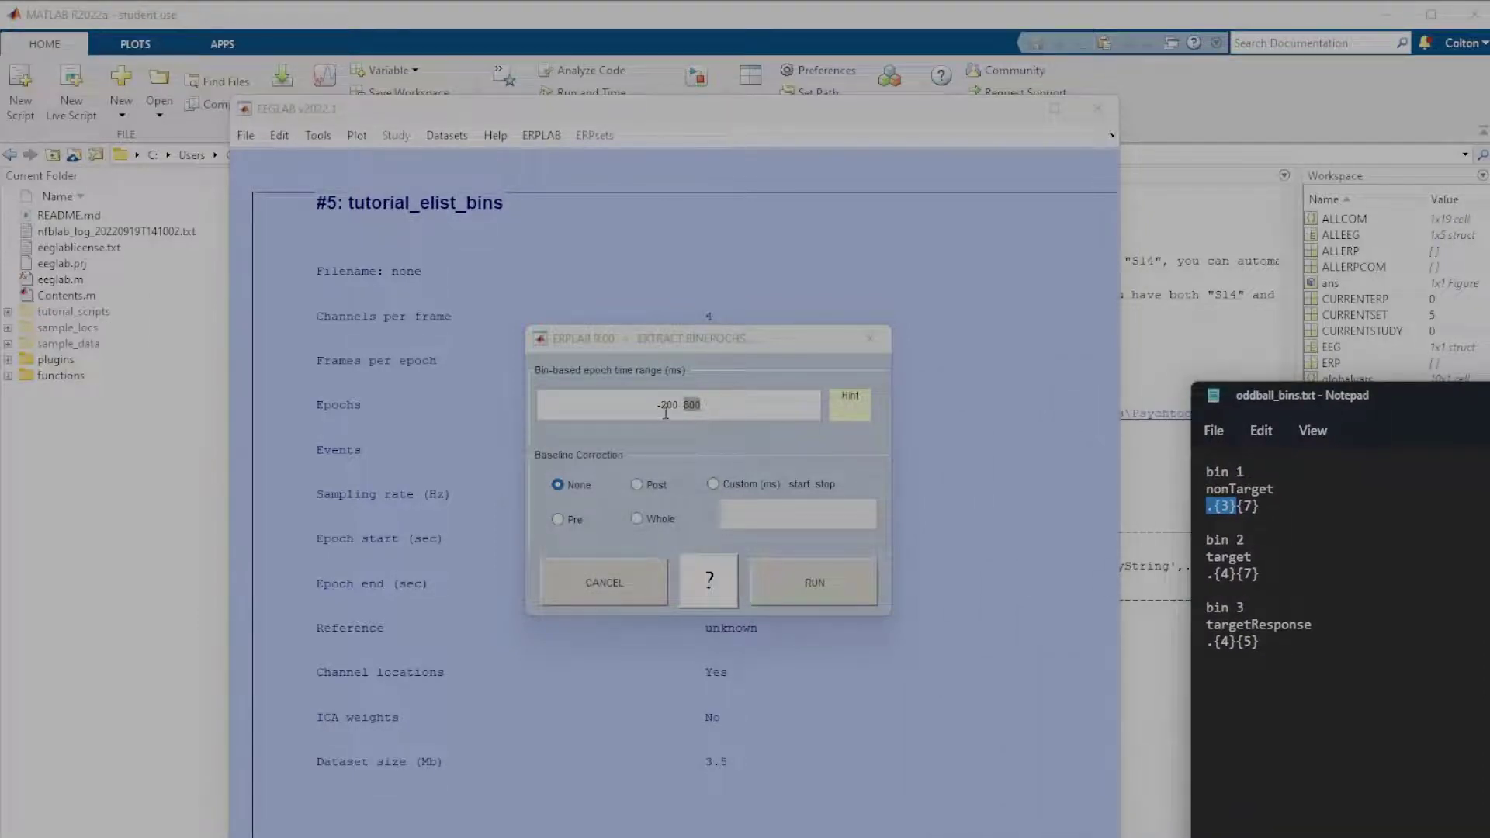
Extract bin-based epochs from -200 to 800 ms without baseline correction, keeping them as new dataset tutorial_elist_bins_be.
drag(680, 403, 725, 406)
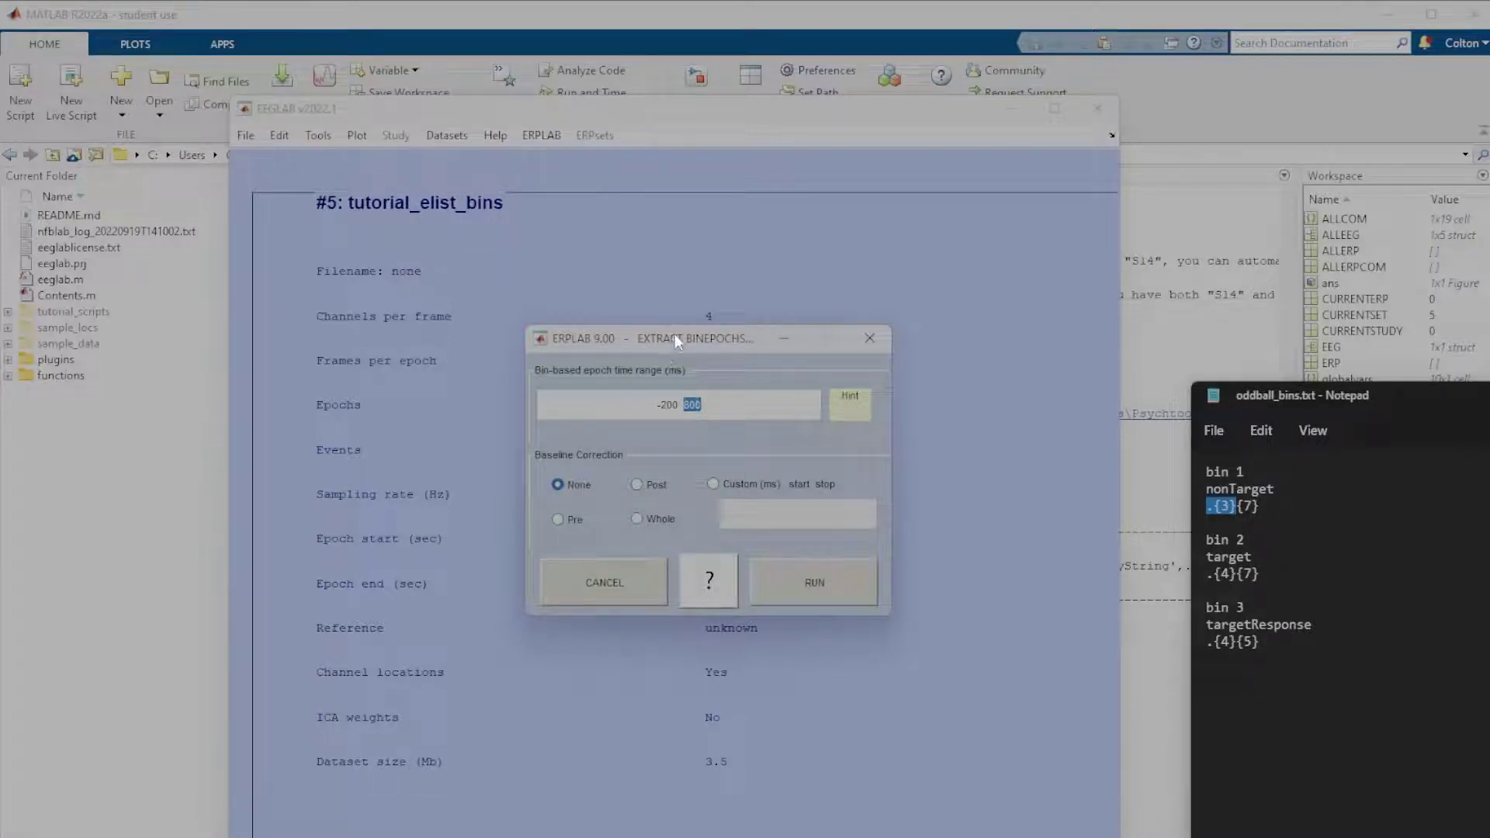
drag(673, 334, 549, 371)
click(602, 448)
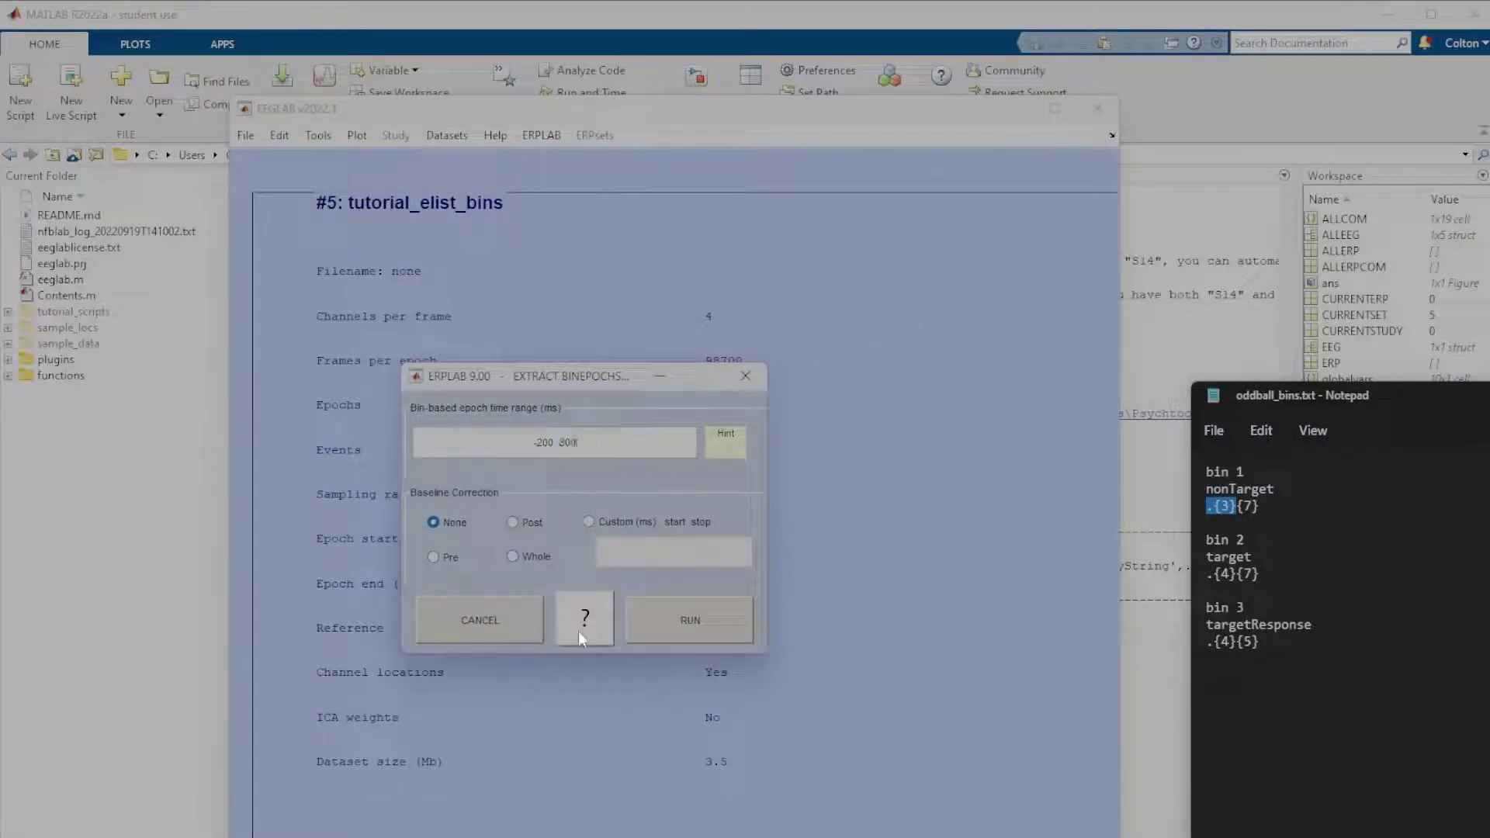
click(695, 613)
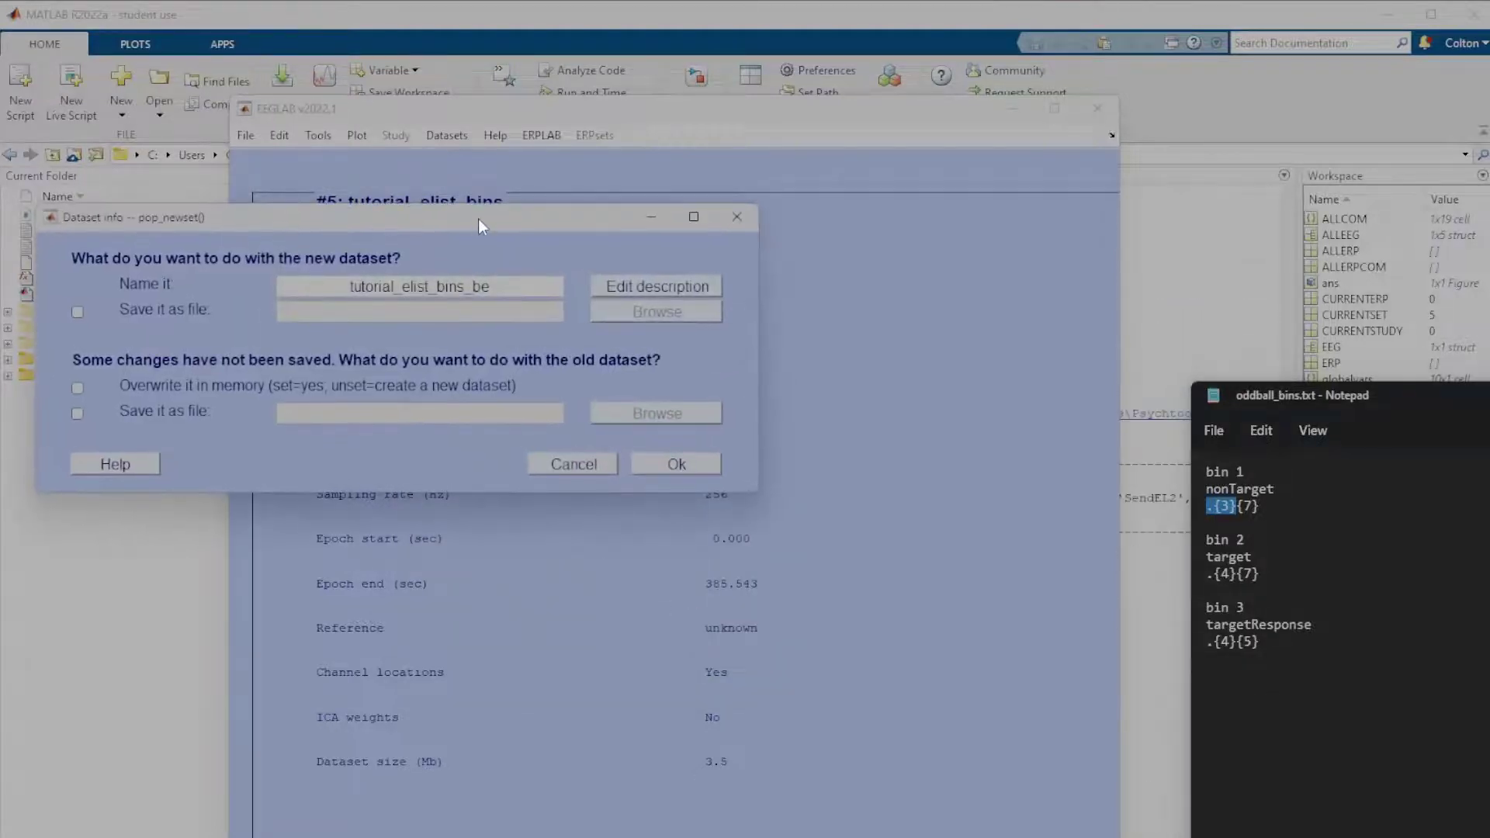
drag(479, 219, 705, 324)
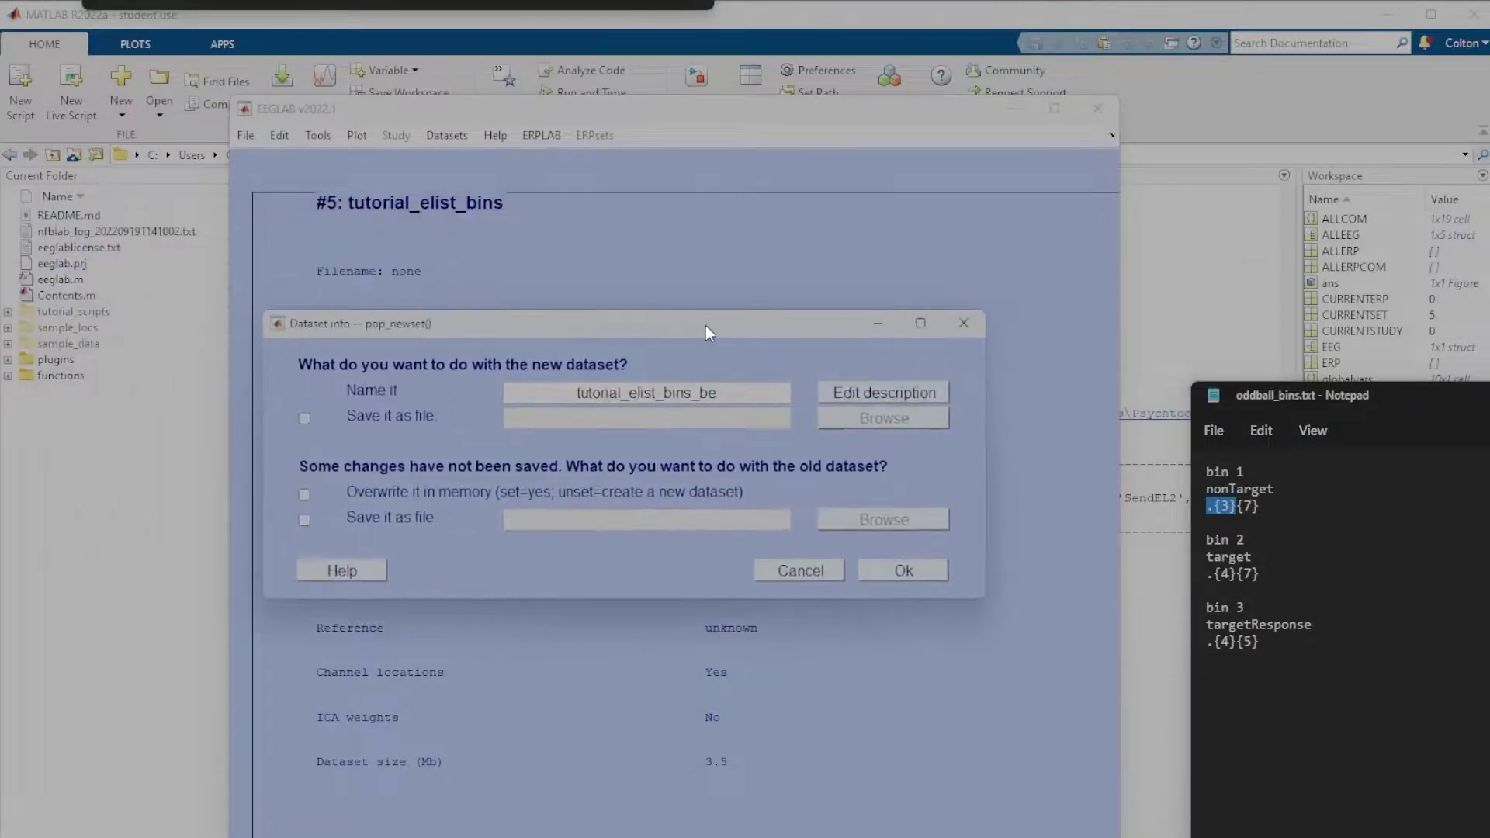
click(908, 572)
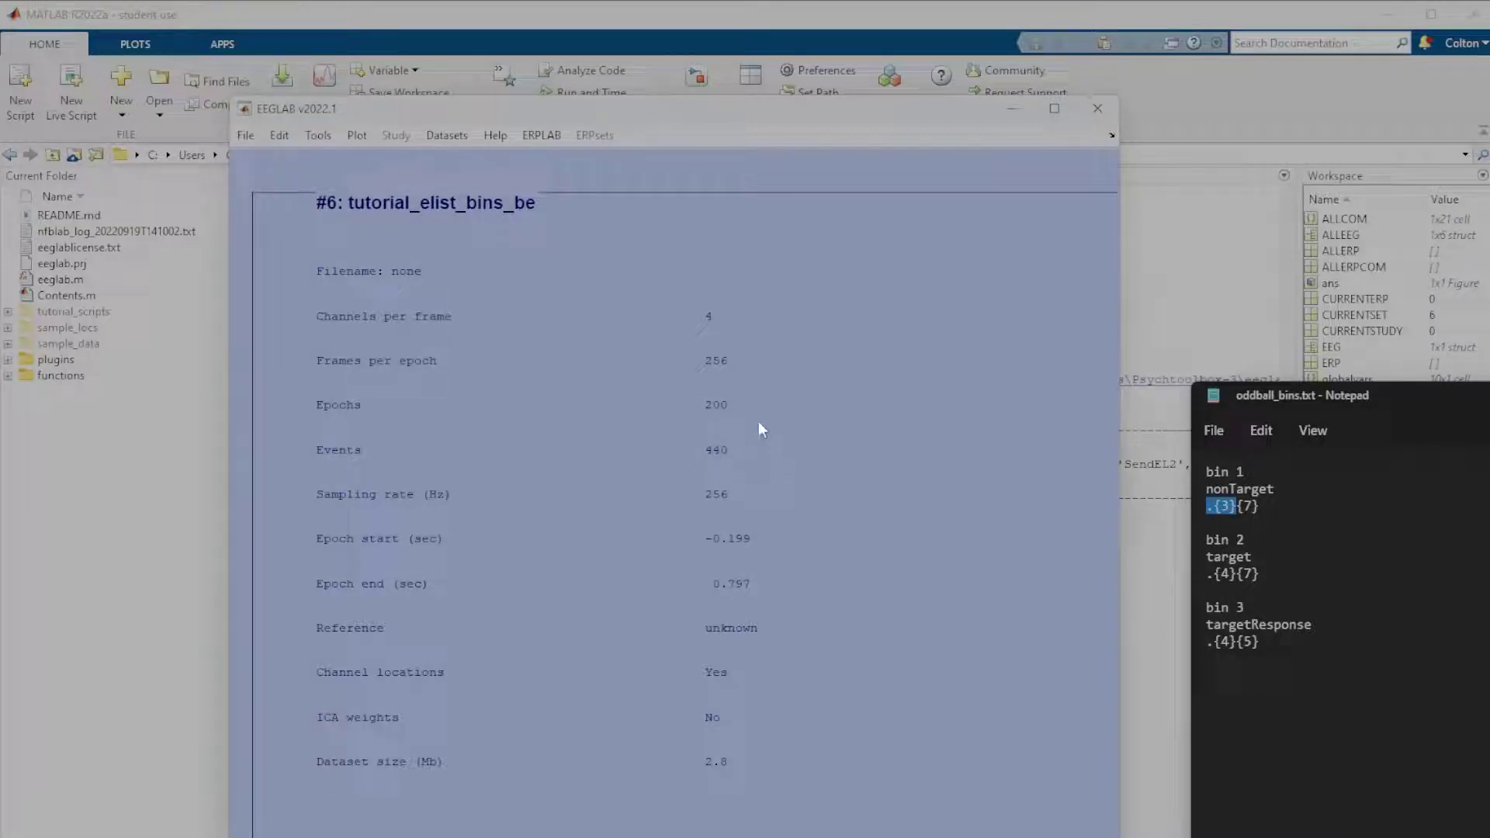
Run moving window peak-to-peak artifact detection on all four channels with a 100 µV threshold, 200 ms window, 100 ms step and the viewer enabled.
click(551, 137)
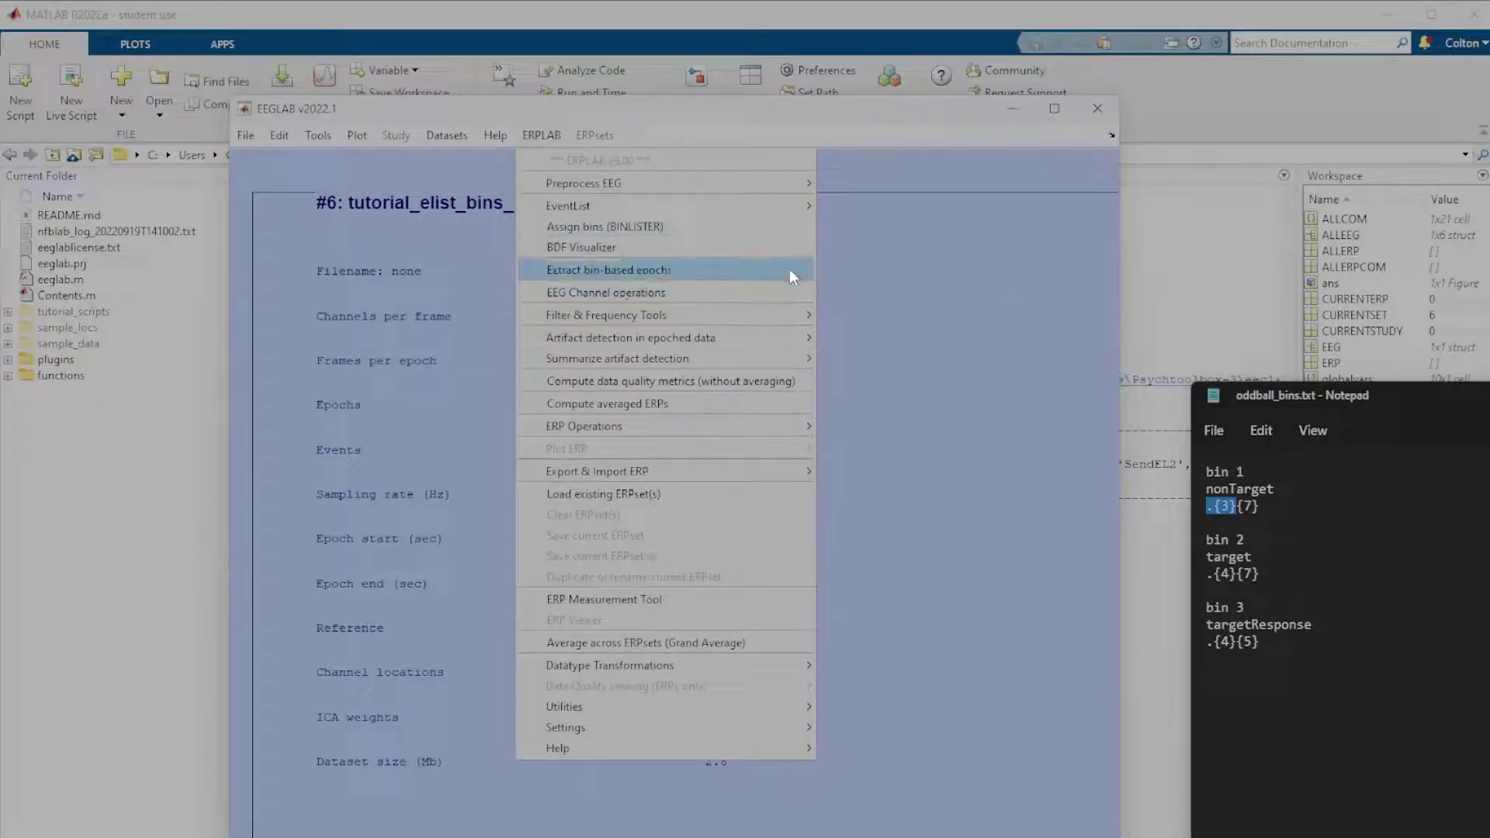
mouse_move(781, 358)
mouse_move(799, 329)
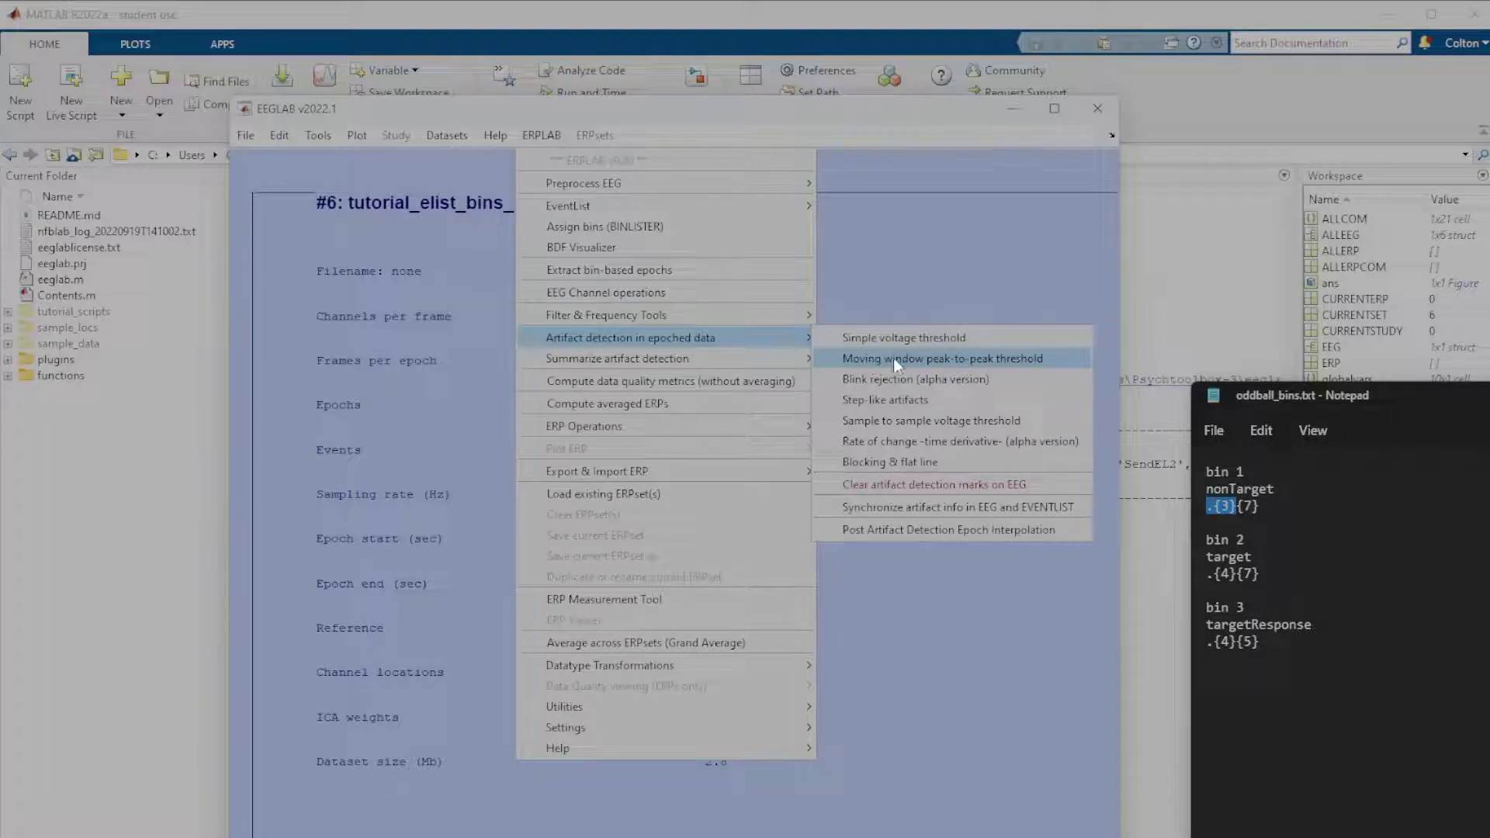
click(1037, 357)
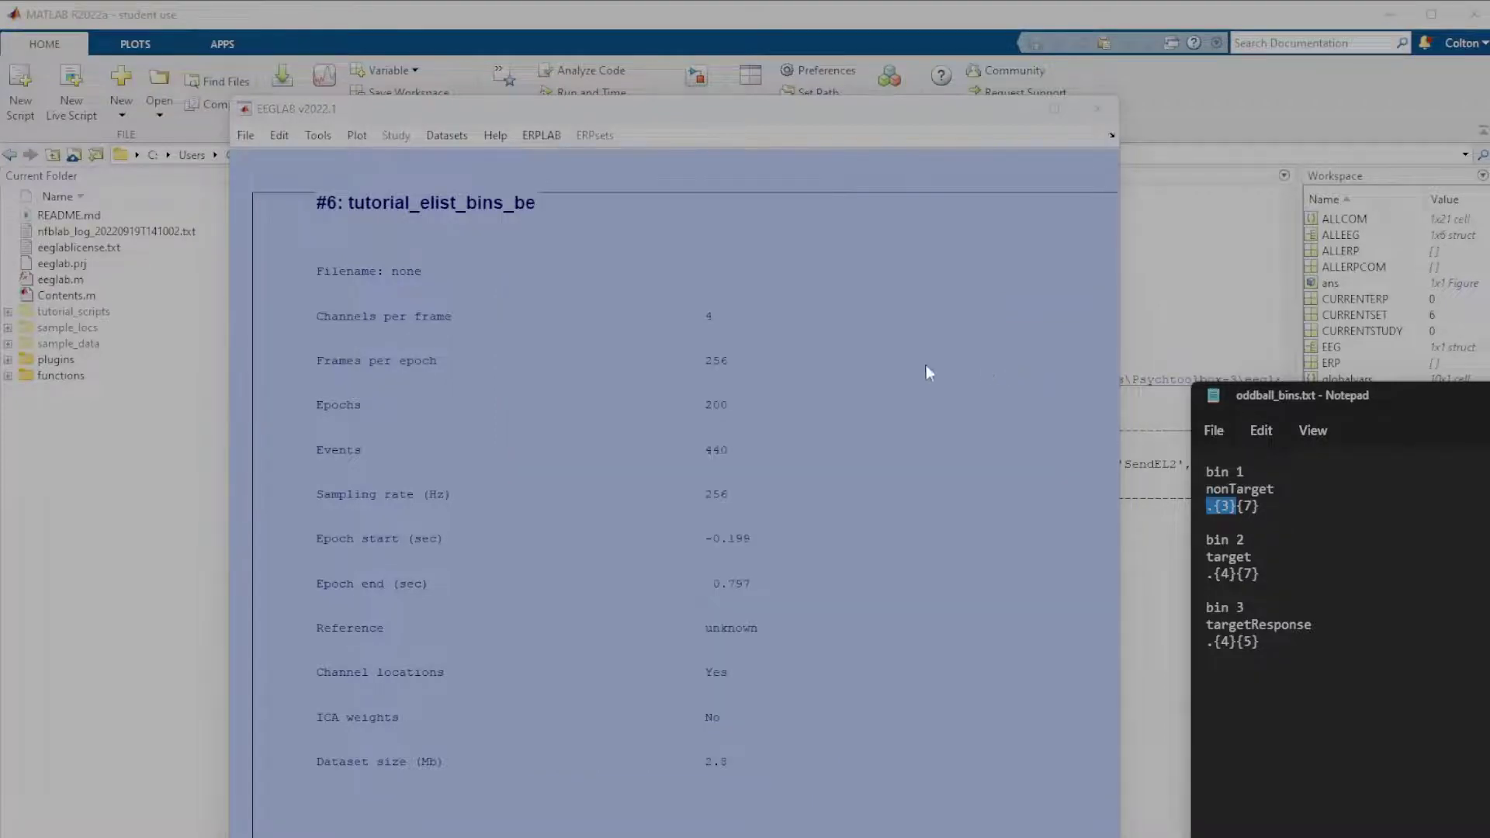
drag(608, 273, 708, 196)
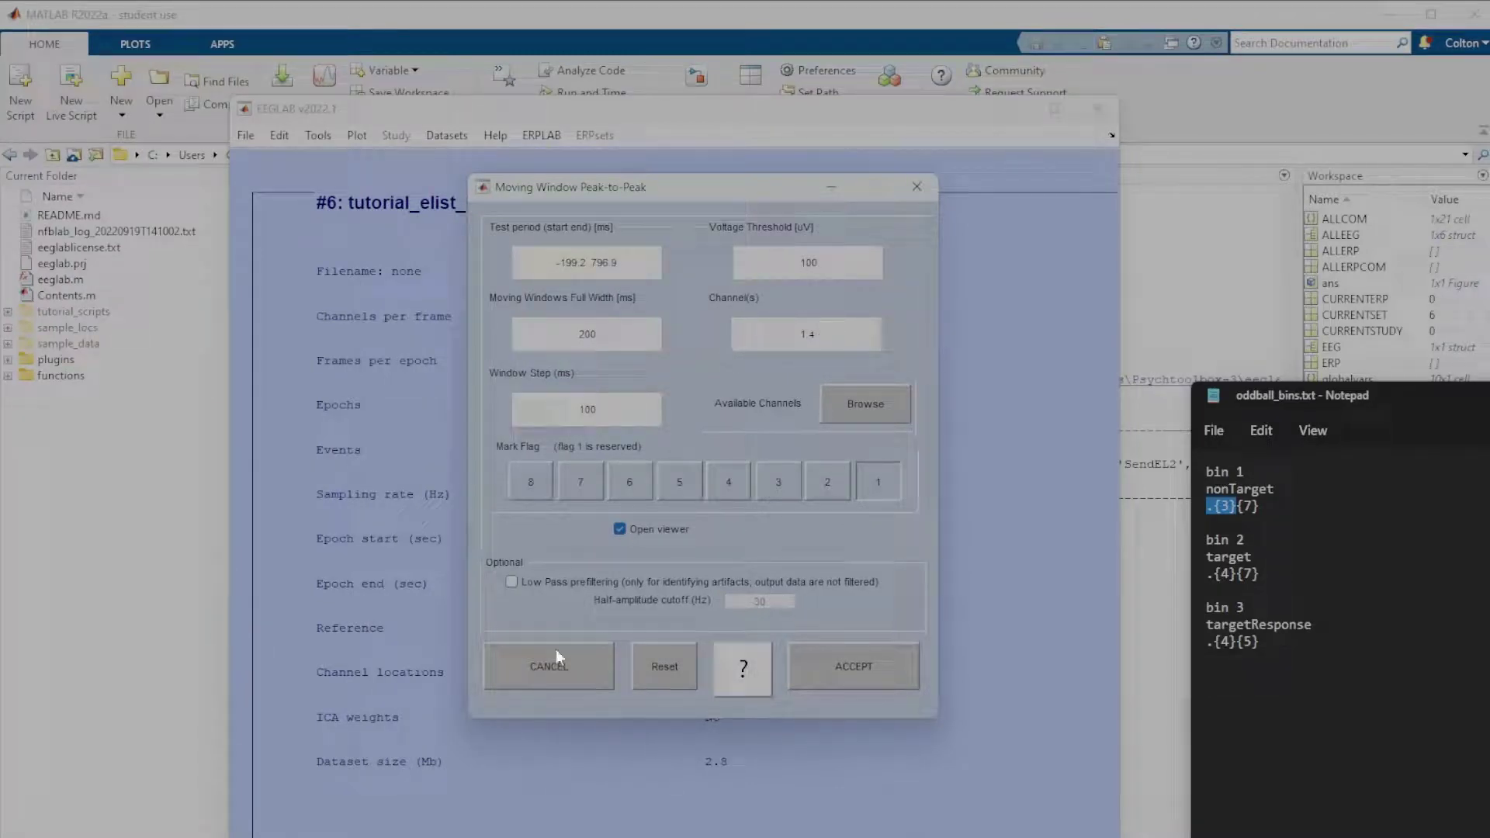
click(860, 665)
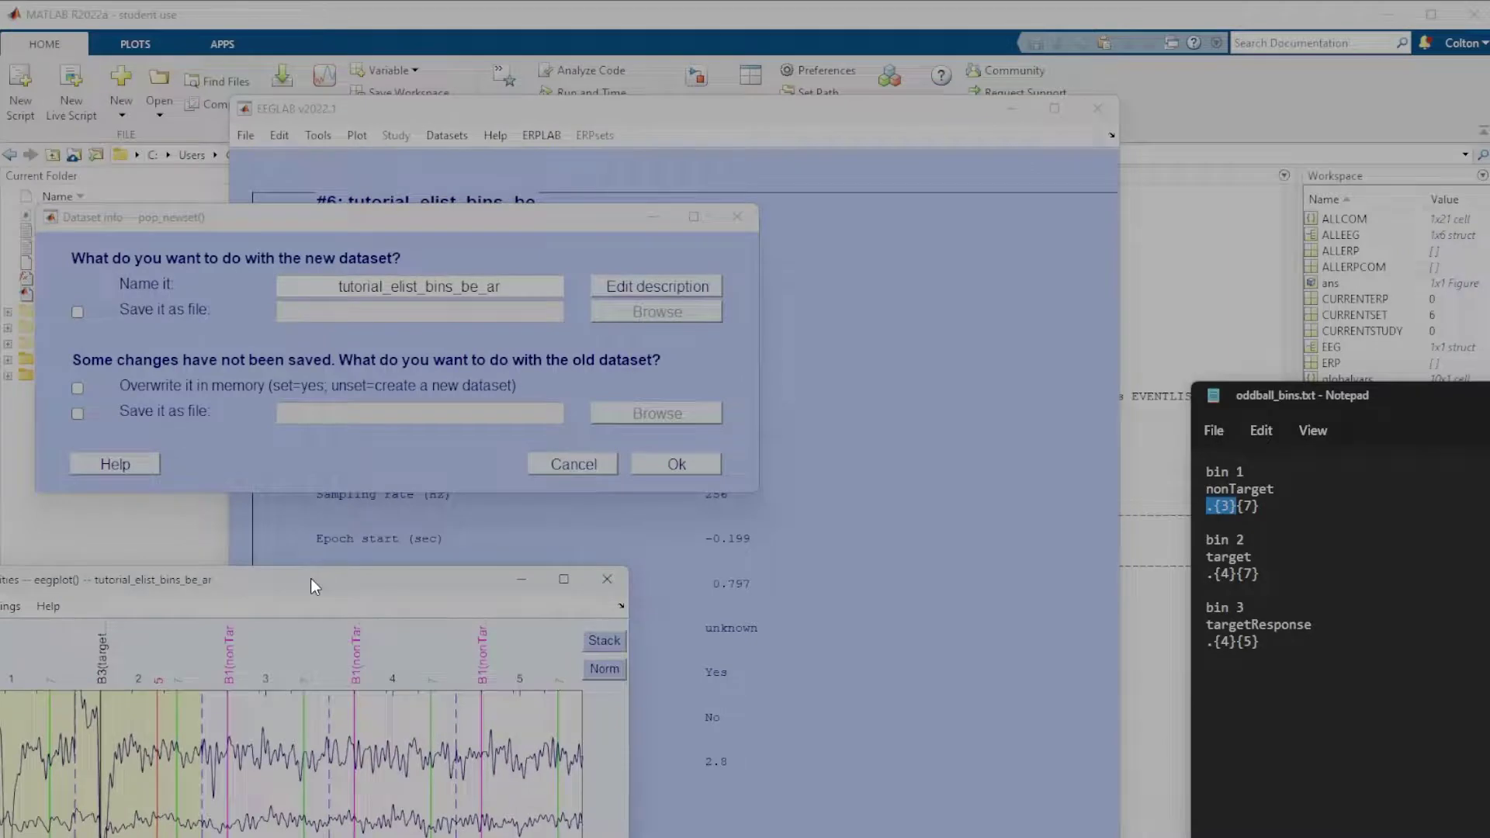
Bring the channel activity viewer of tutorial_elist_bins_be_ar forward, enlarge it and normalize the displayed channels.
drag(311, 579, 456, 553)
drag(327, 220, 303, 120)
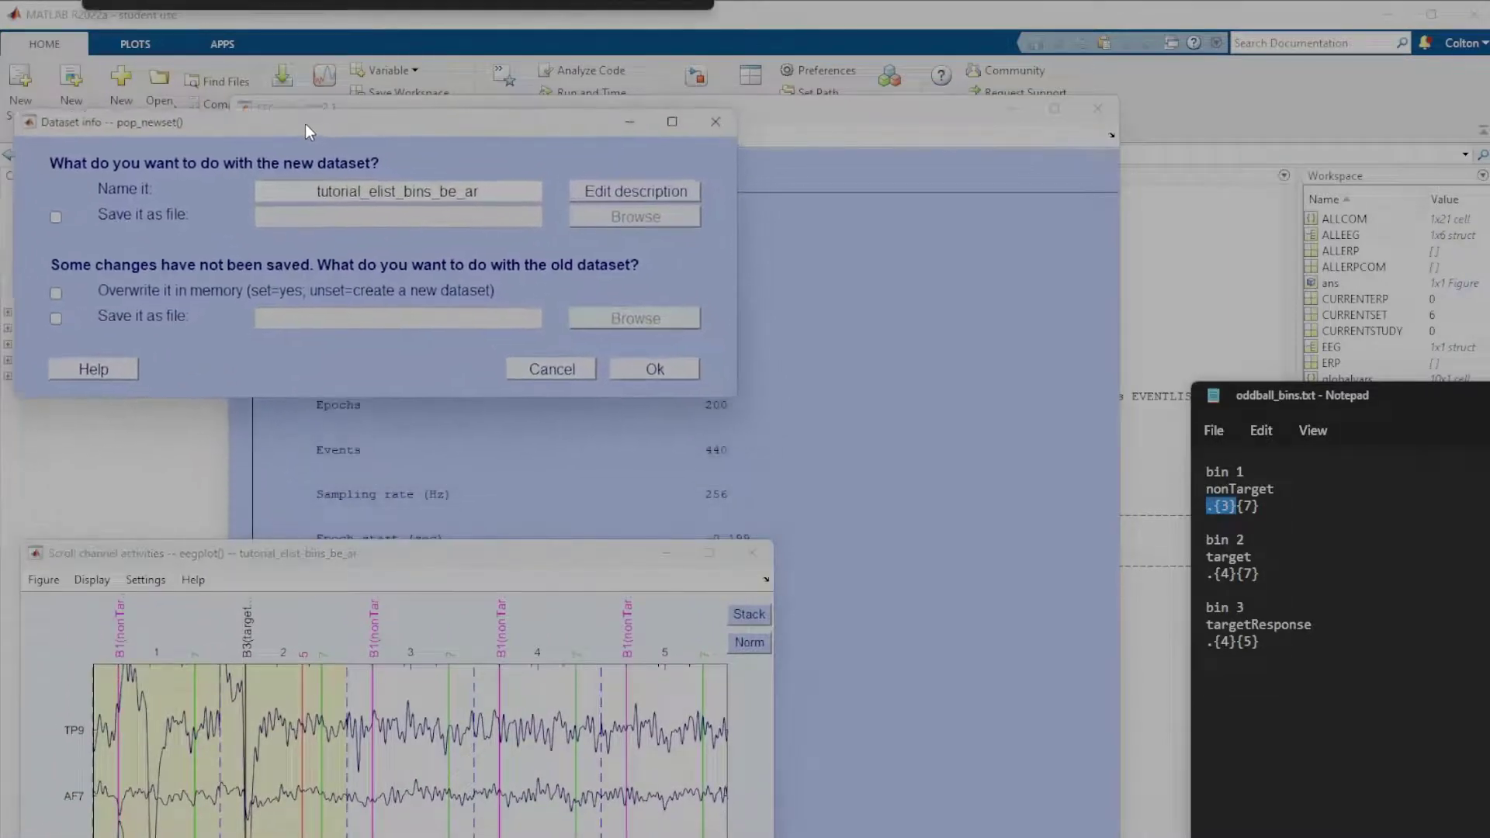
drag(250, 547, 316, 166)
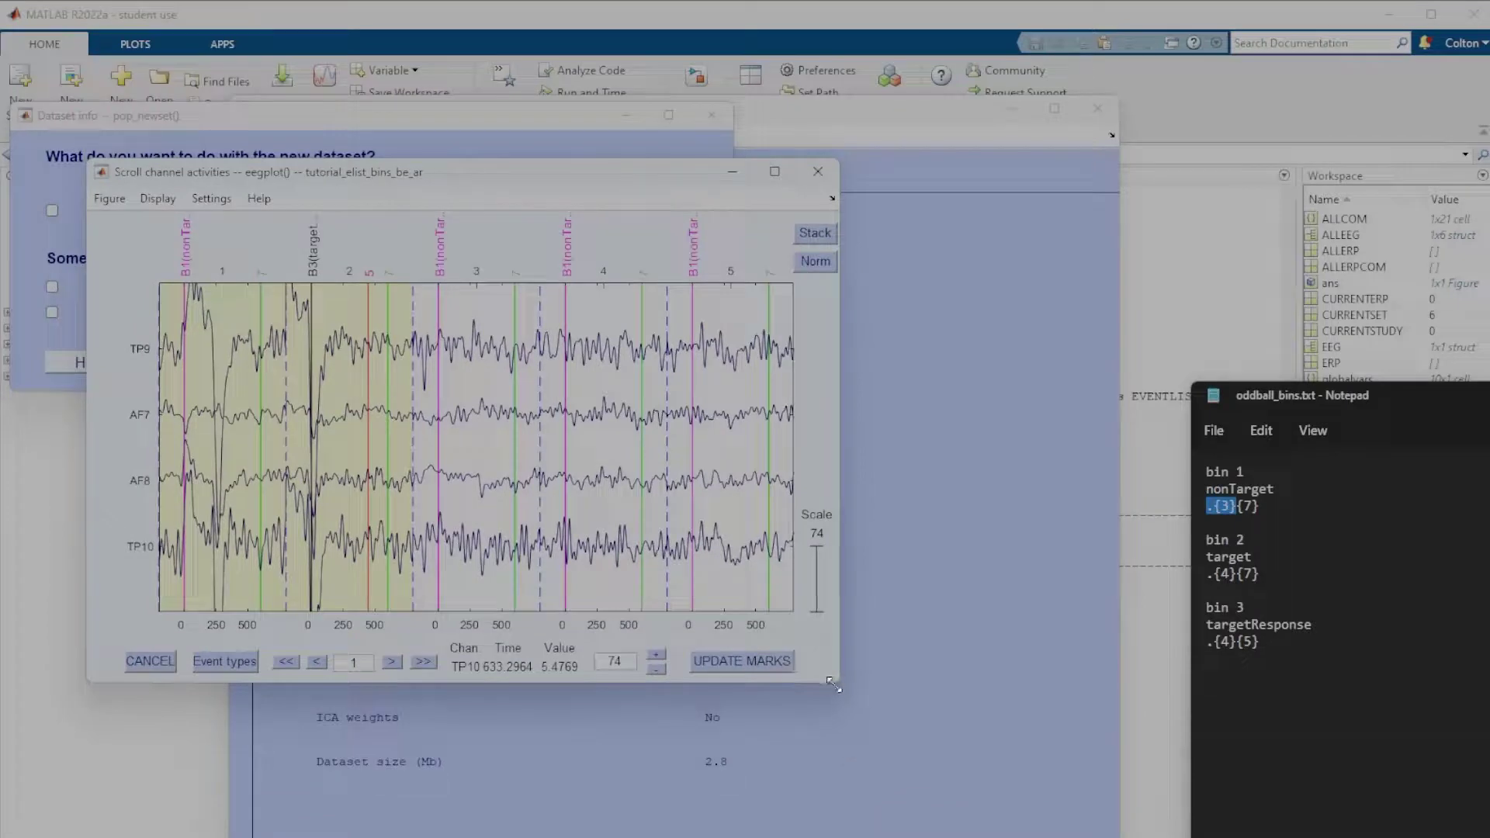
drag(833, 685, 1448, 837)
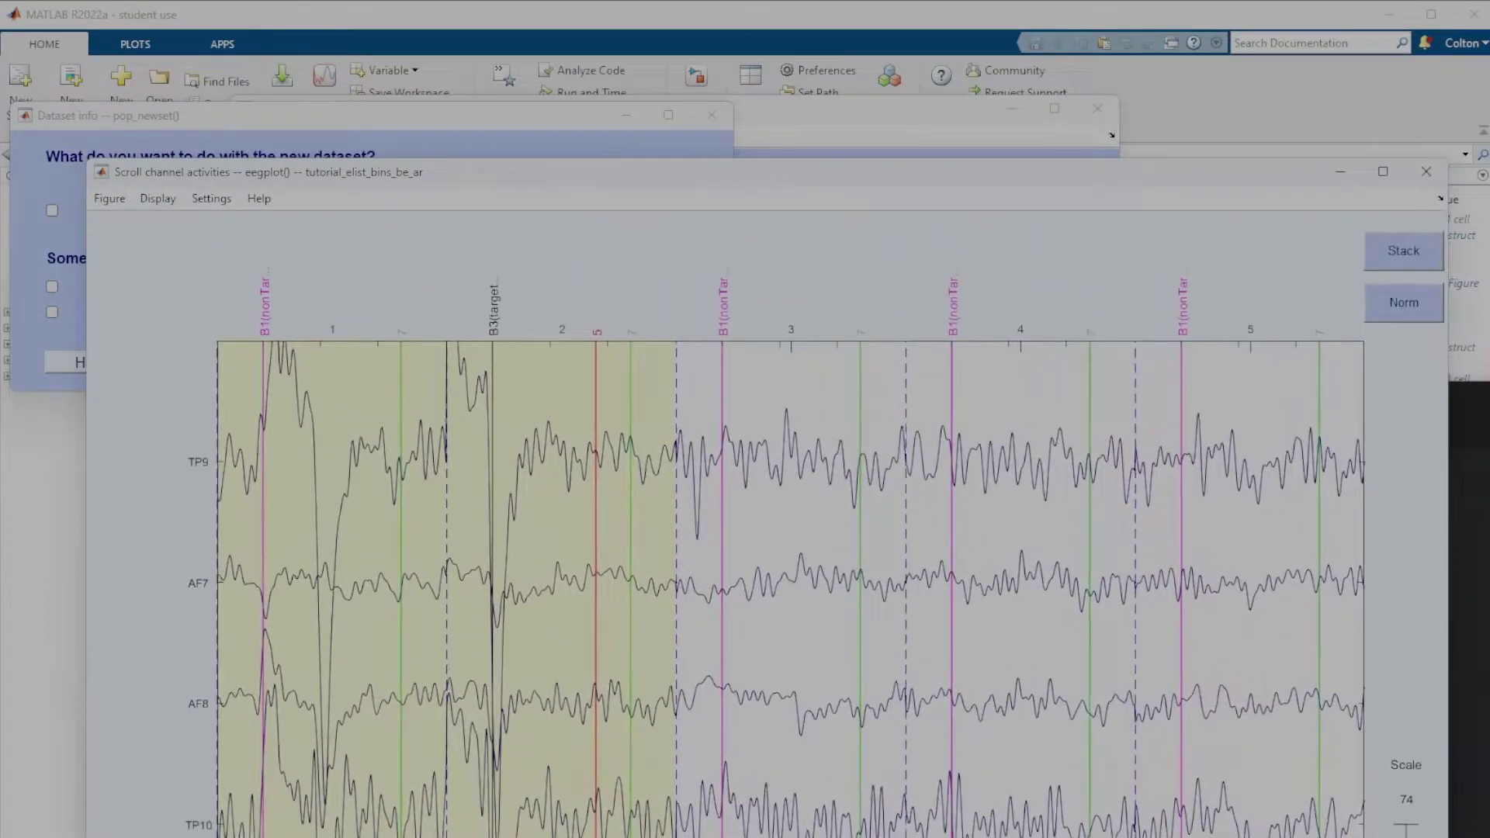
click(1394, 301)
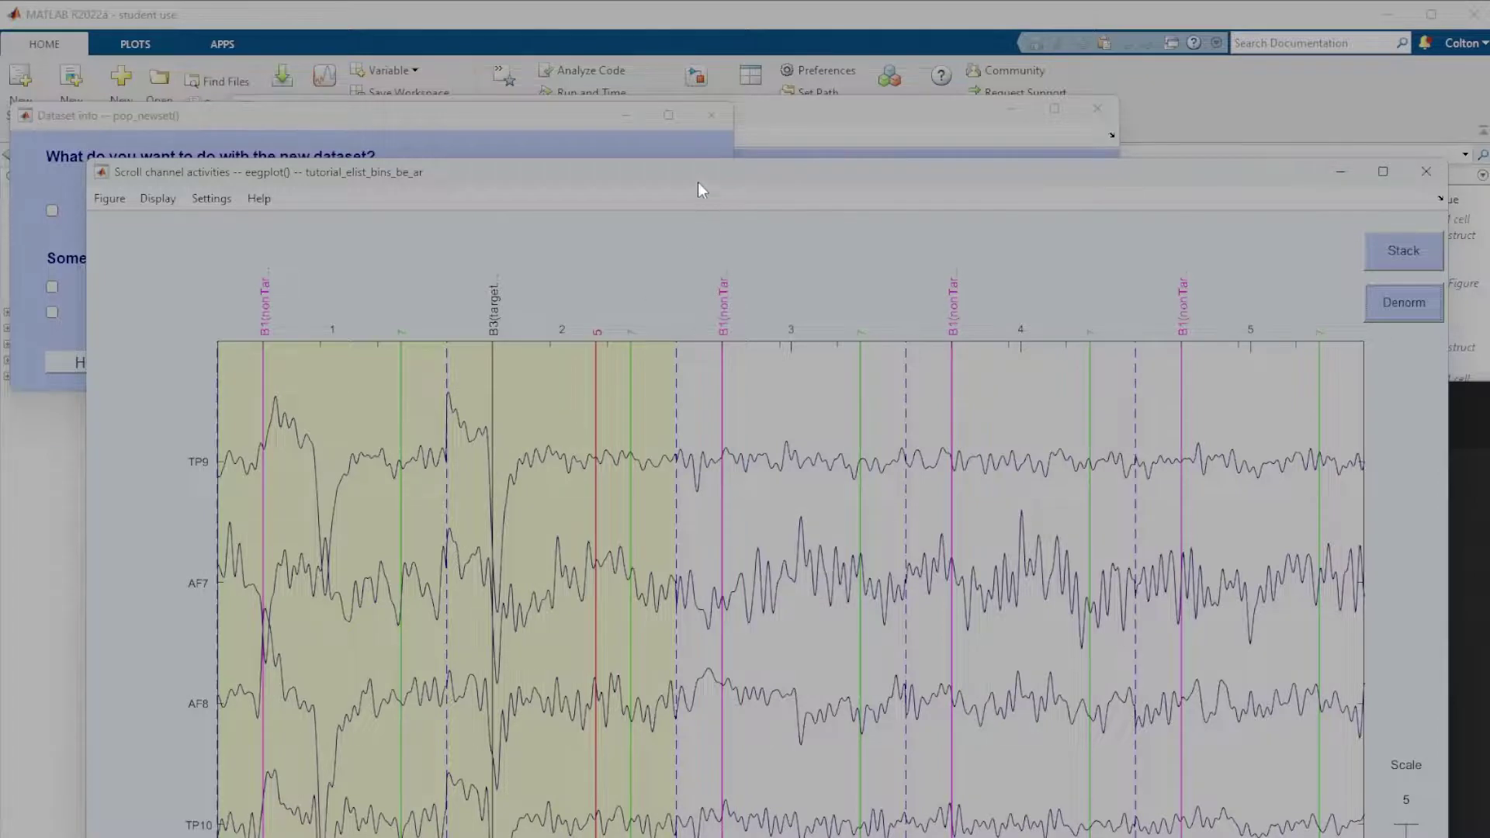
drag(698, 174, 575, 152)
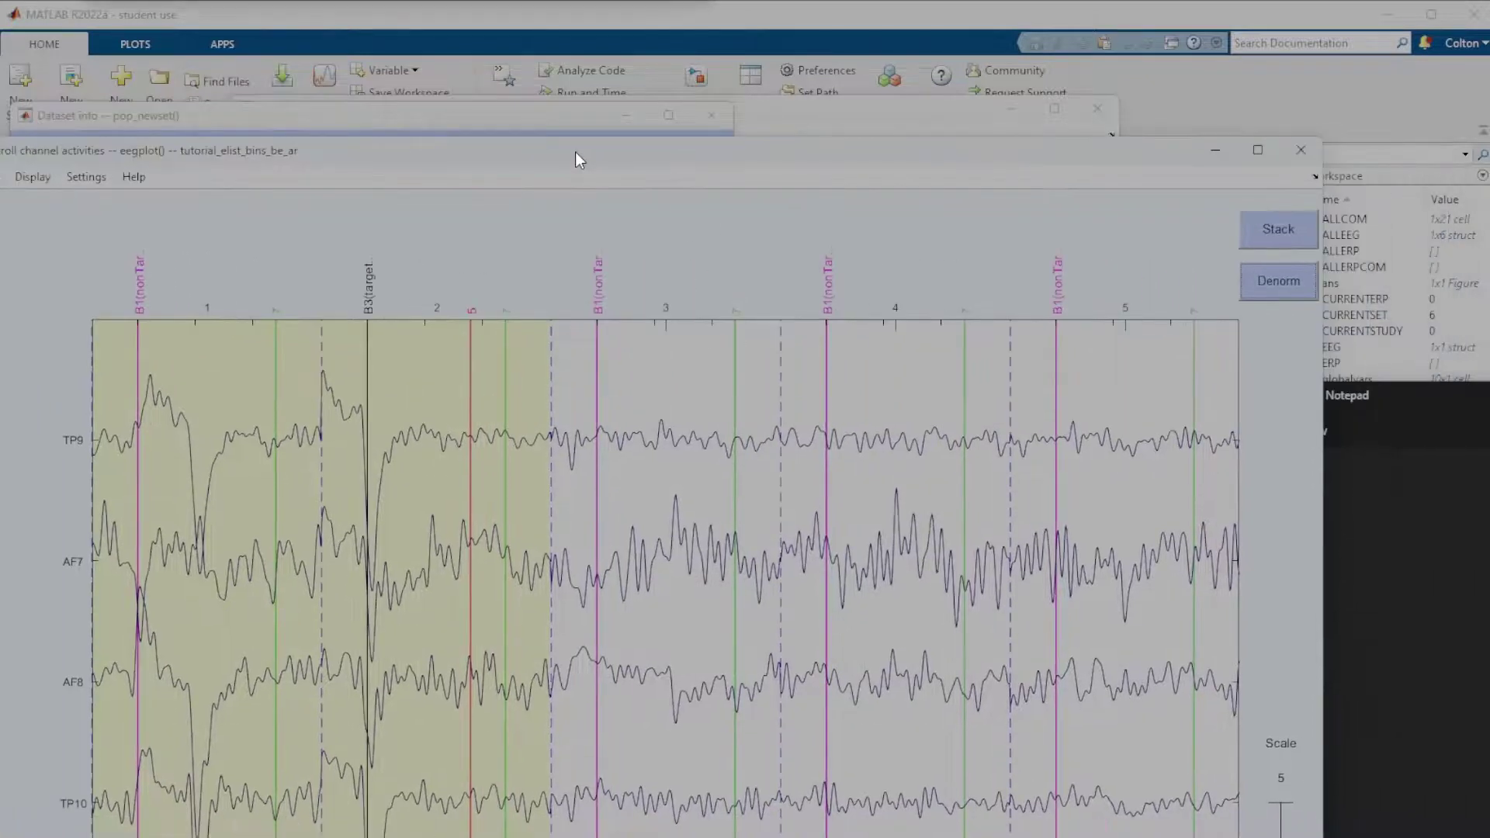
Inspect the epochs flagged as artifacts in the channel activity viewer and advance to epochs 6 to 10.
click(918, 464)
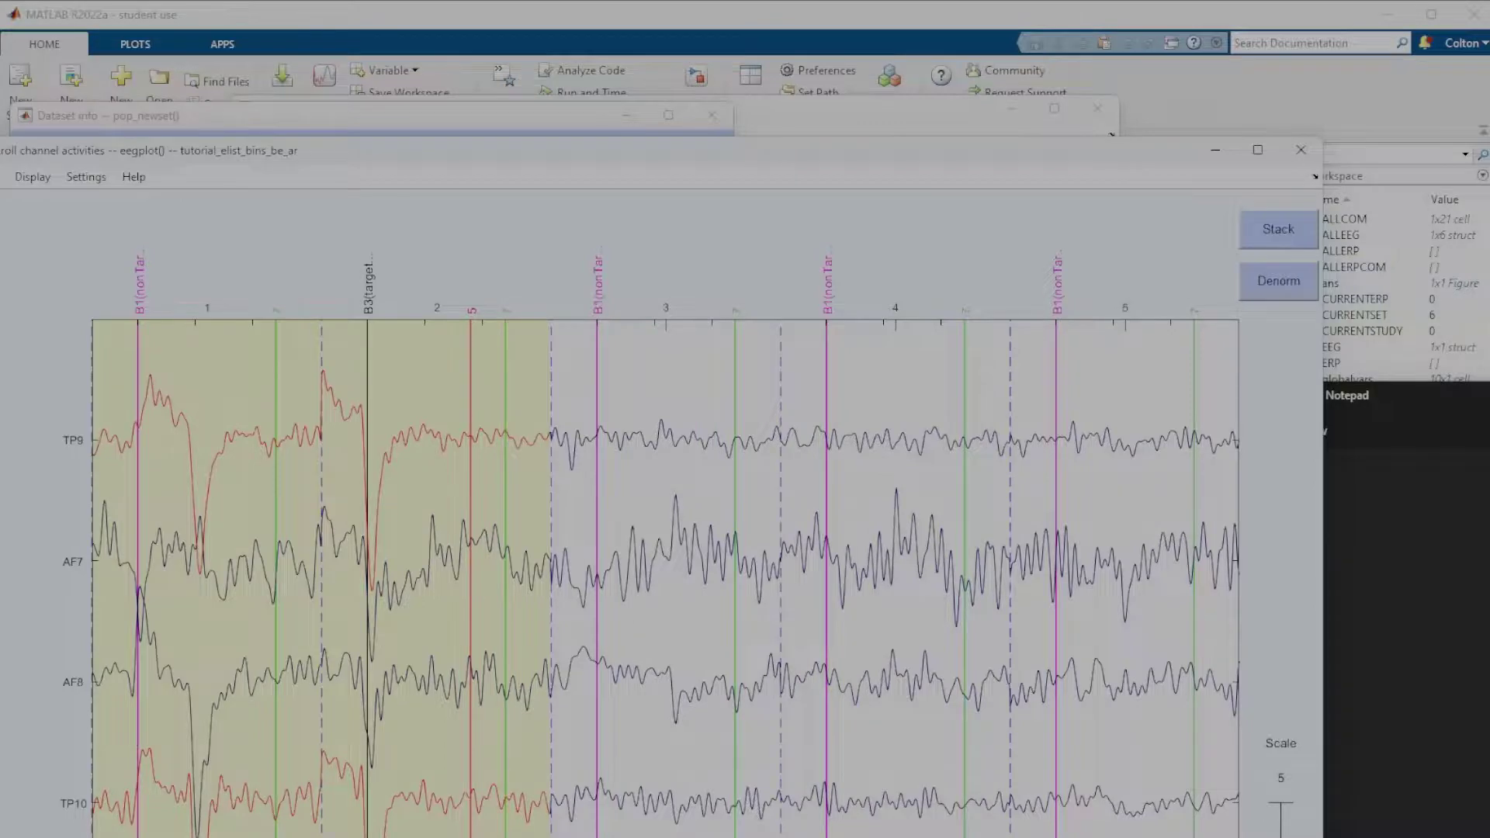
key(Right)
key(Right)
key(Right)
key(Right)
key(Right)
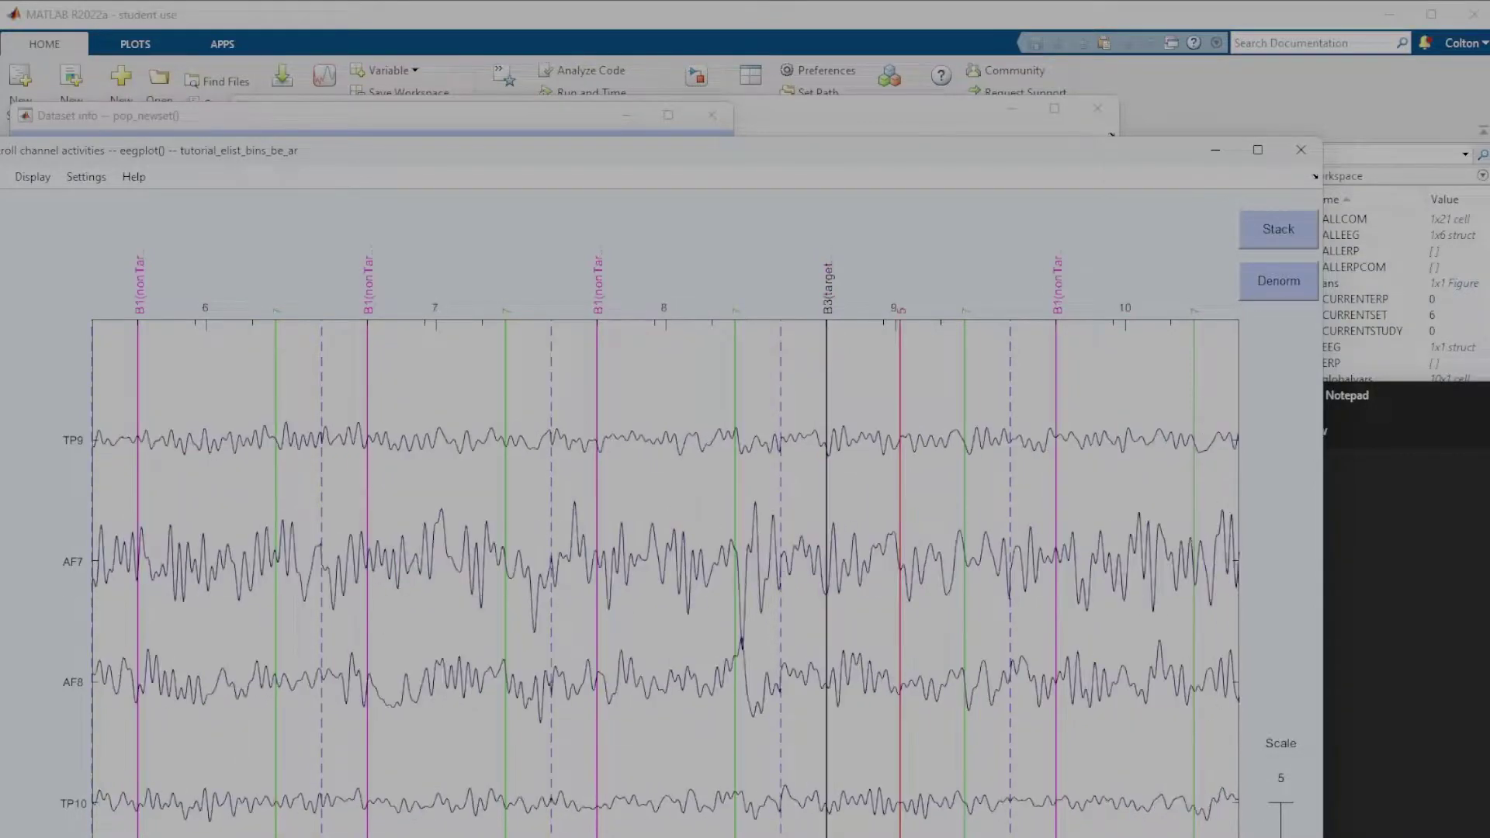
Examine epochs 10 to 49 in the channel activity viewer, checking the flagged epochs and looking for artifacts the detection missed.
key(Right)
key(Right)
key(Right)
key(Right)
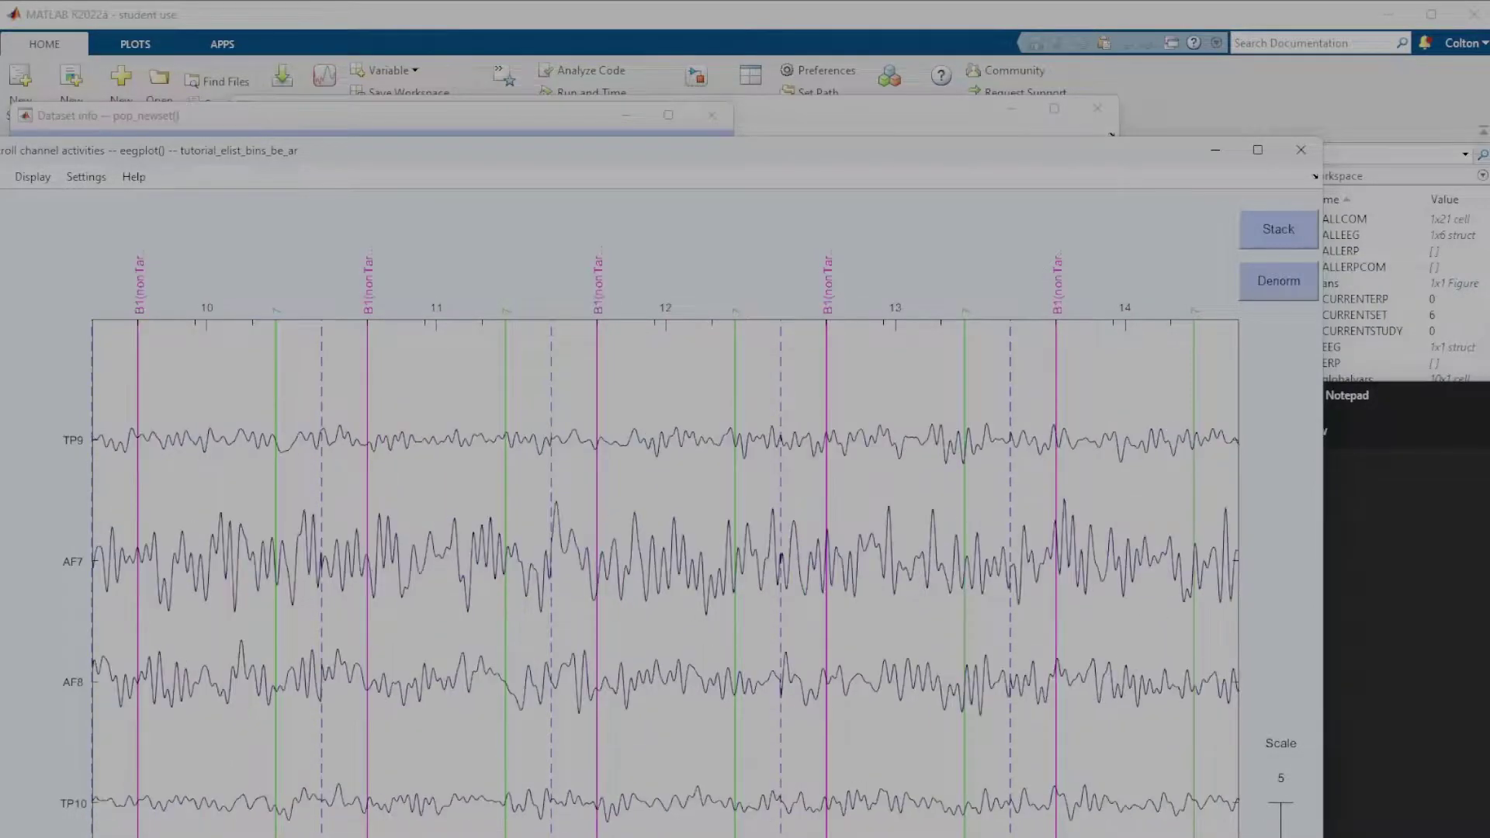
key(Right)
key(Right)
key(Right)
key(Right)
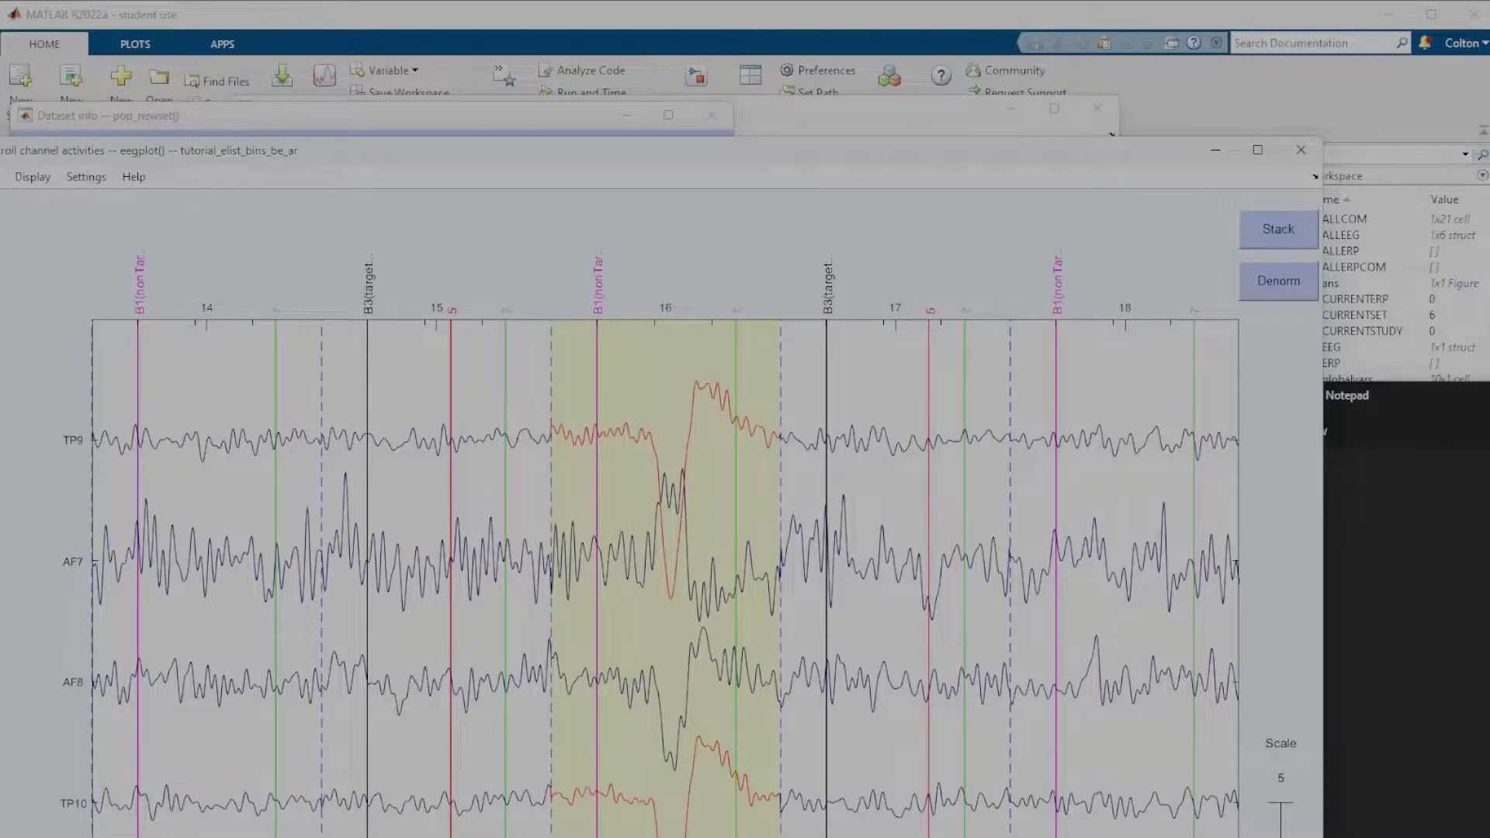
key(Right)
key(Right)
key(Right)
key(Right)
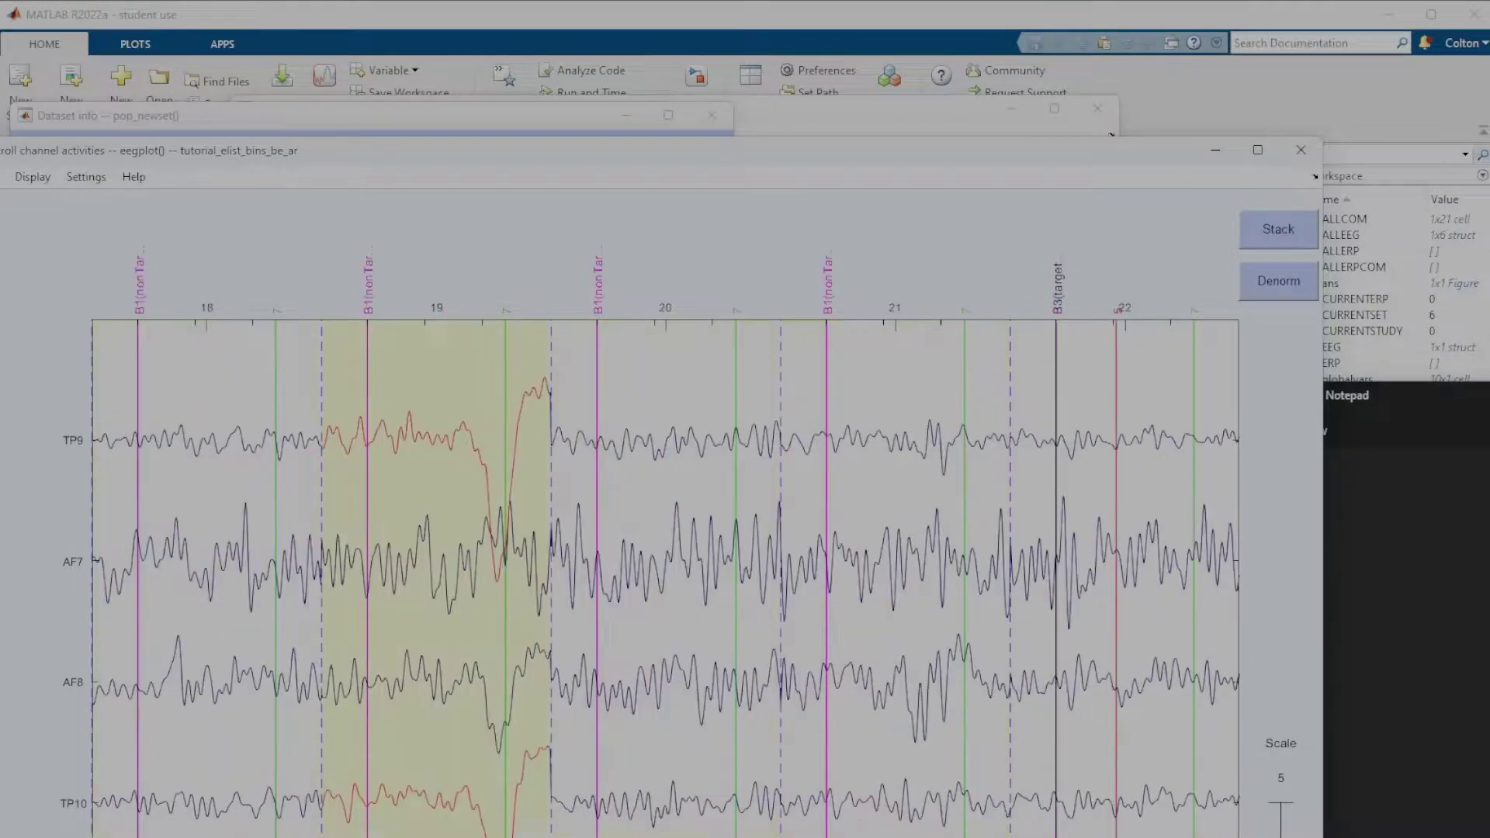
key(Right)
key(Right)
key(Right)
key(Right)
key(Right)
key(Right)
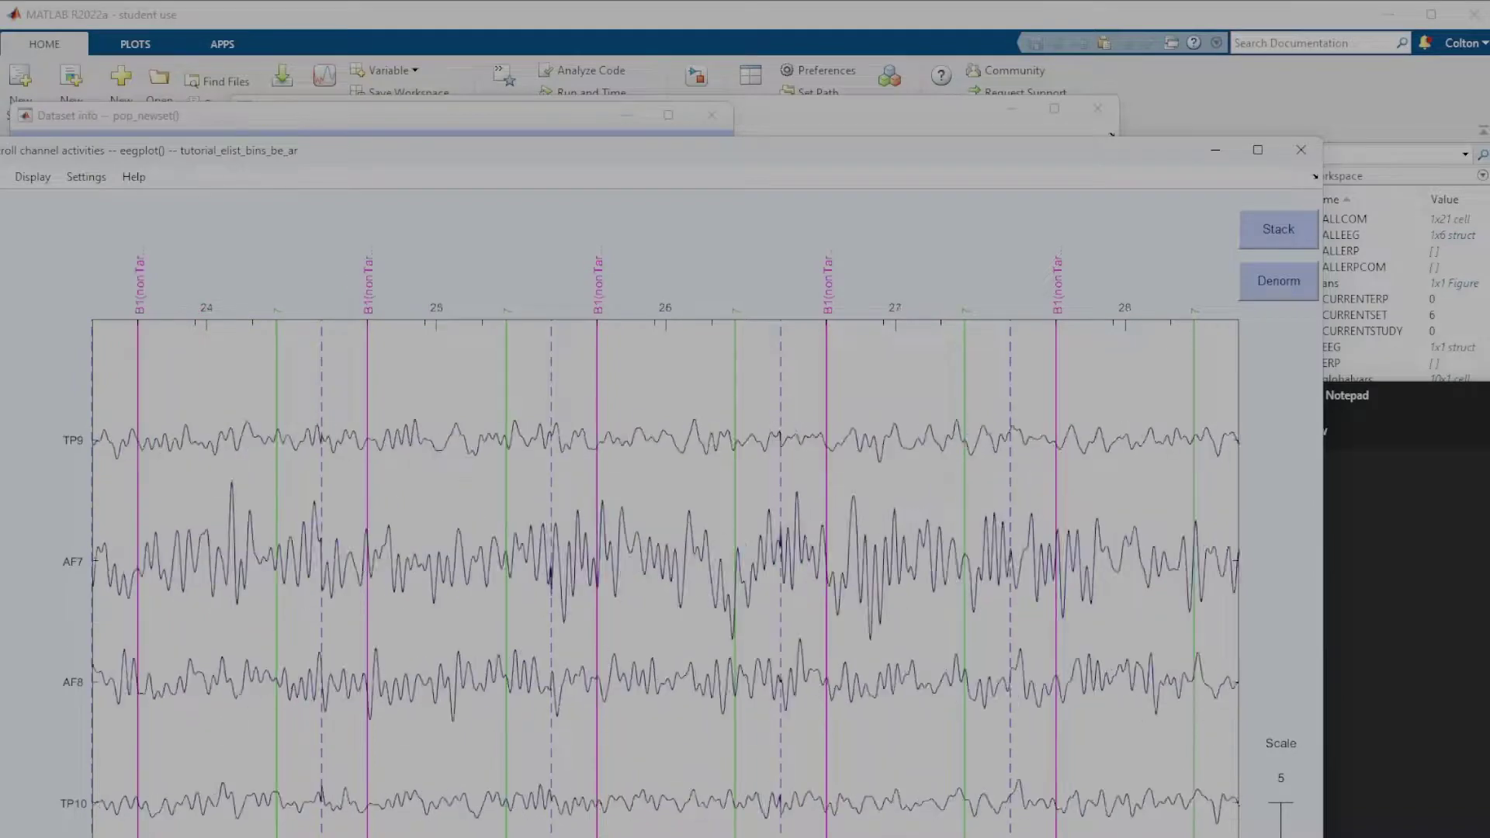
key(Right)
key(Right)
key(Right)
key(Right)
key(Right)
key(Right)
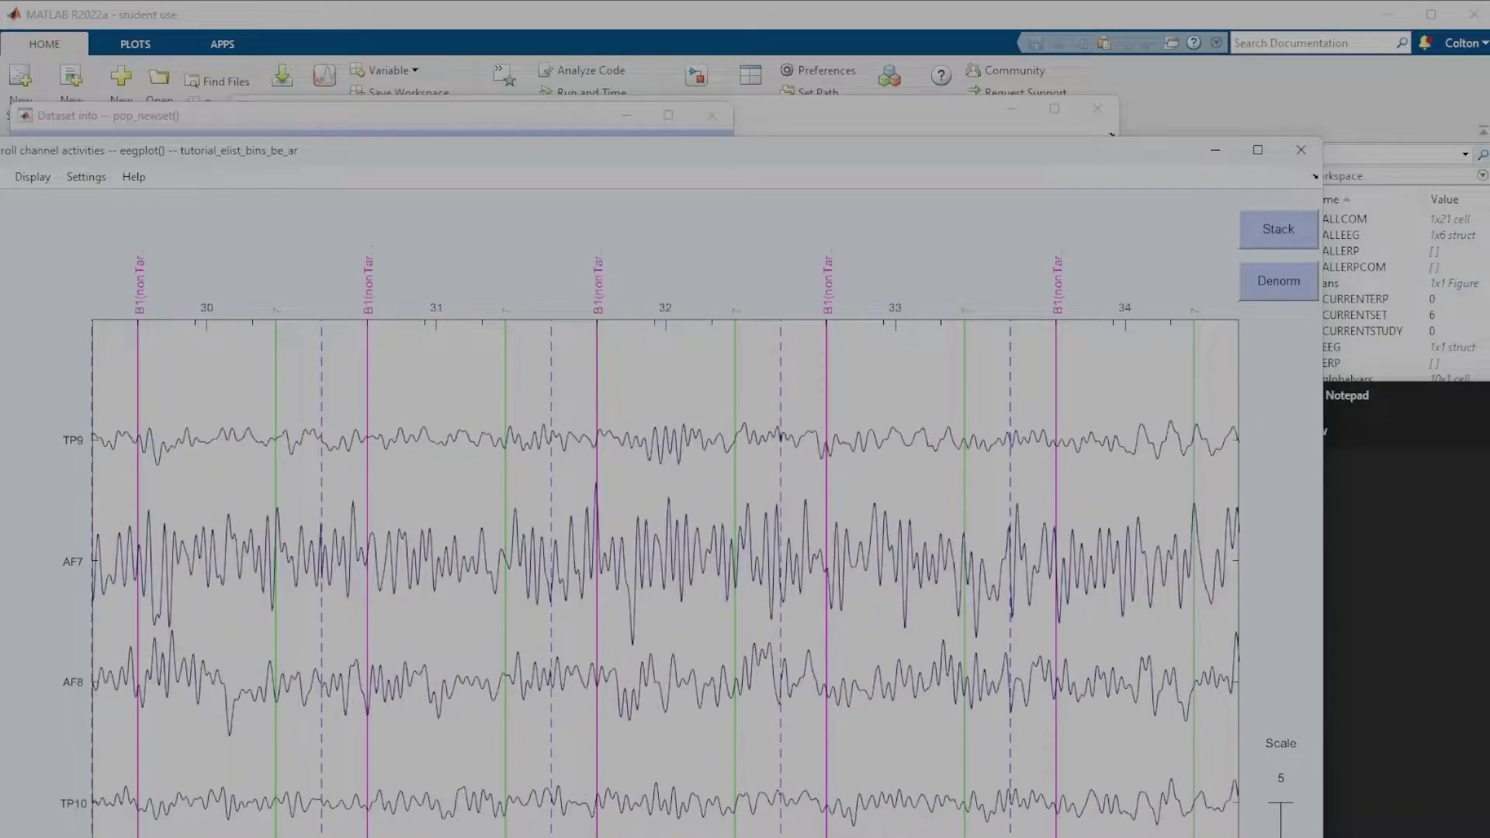
key(Right)
key(Right)
key(Right)
key(Right)
key(Right)
key(Right)
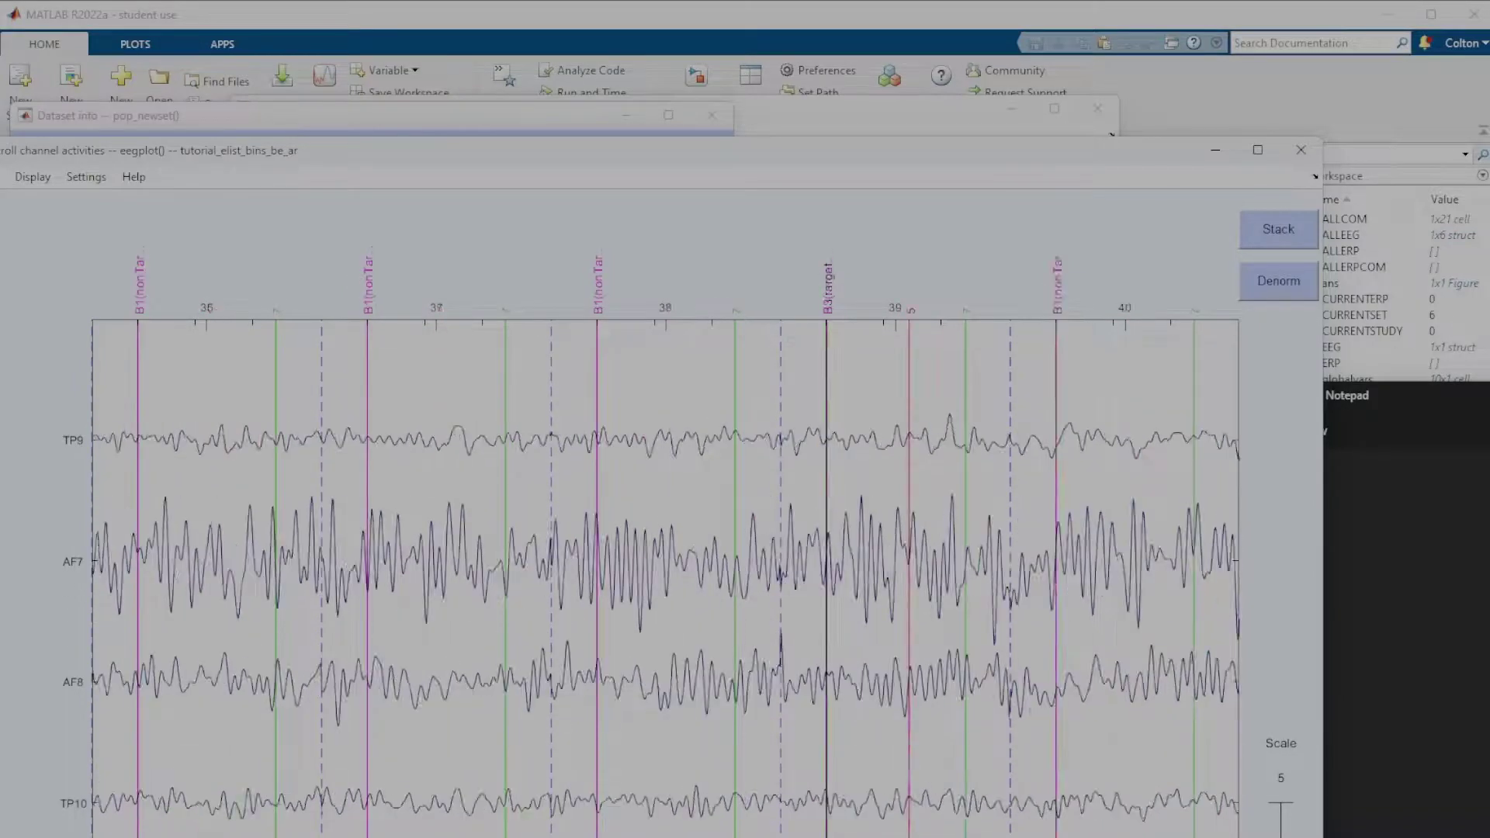
key(Right)
key(Right)
key(Right)
key(Right)
key(Right)
key(Right)
key(Right)
key(Right)
key(Right)
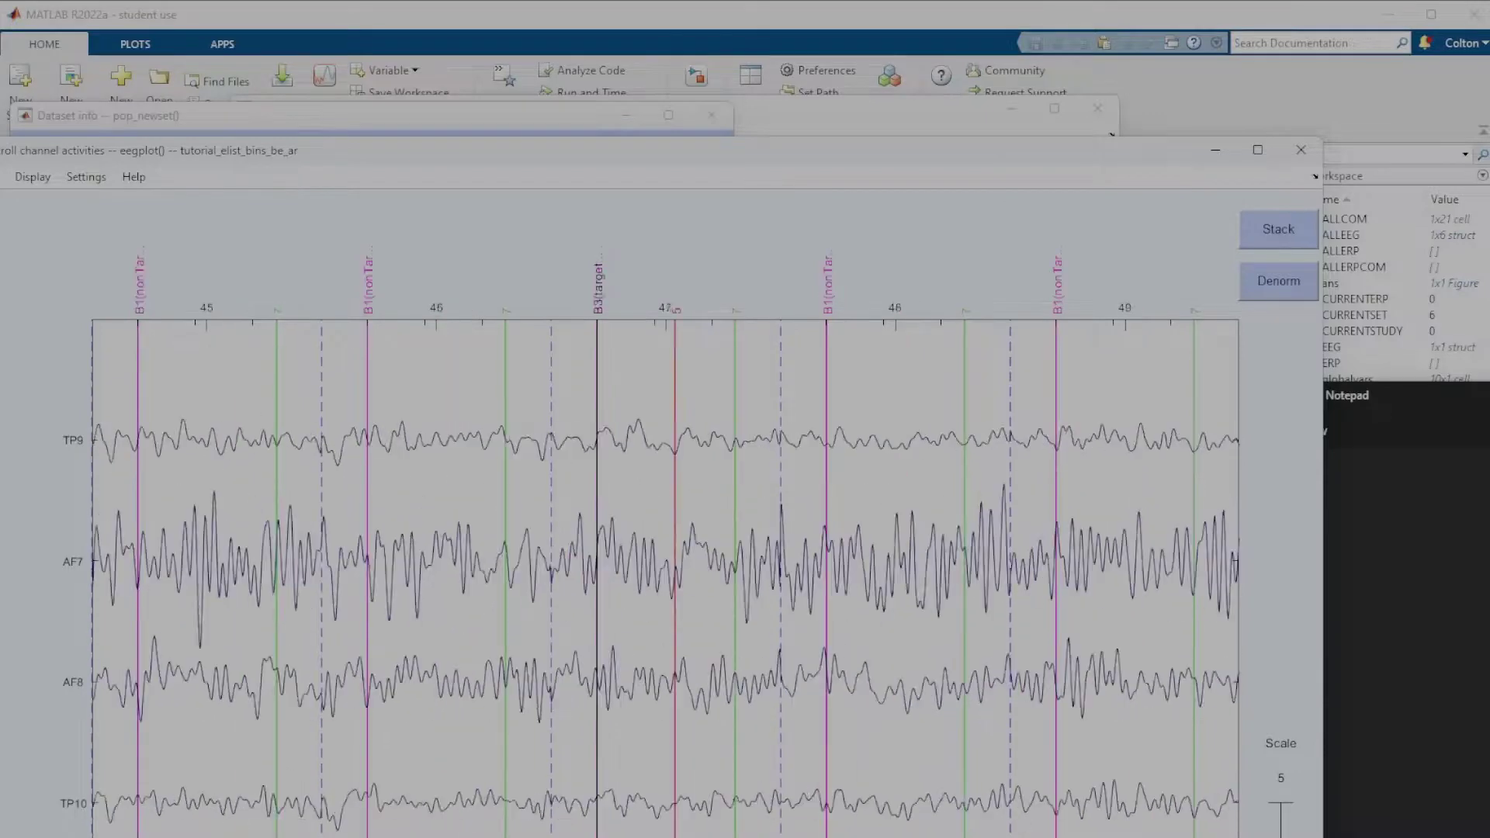
Check the epochs up to 60 and manually mark epochs 57 and 58, with their AF7 and AF8 deflections, as artifacts.
key(Right)
key(Right)
key(Right)
key(Right)
key(Right)
key(Right)
key(Right)
key(Right)
key(Right)
key(Right)
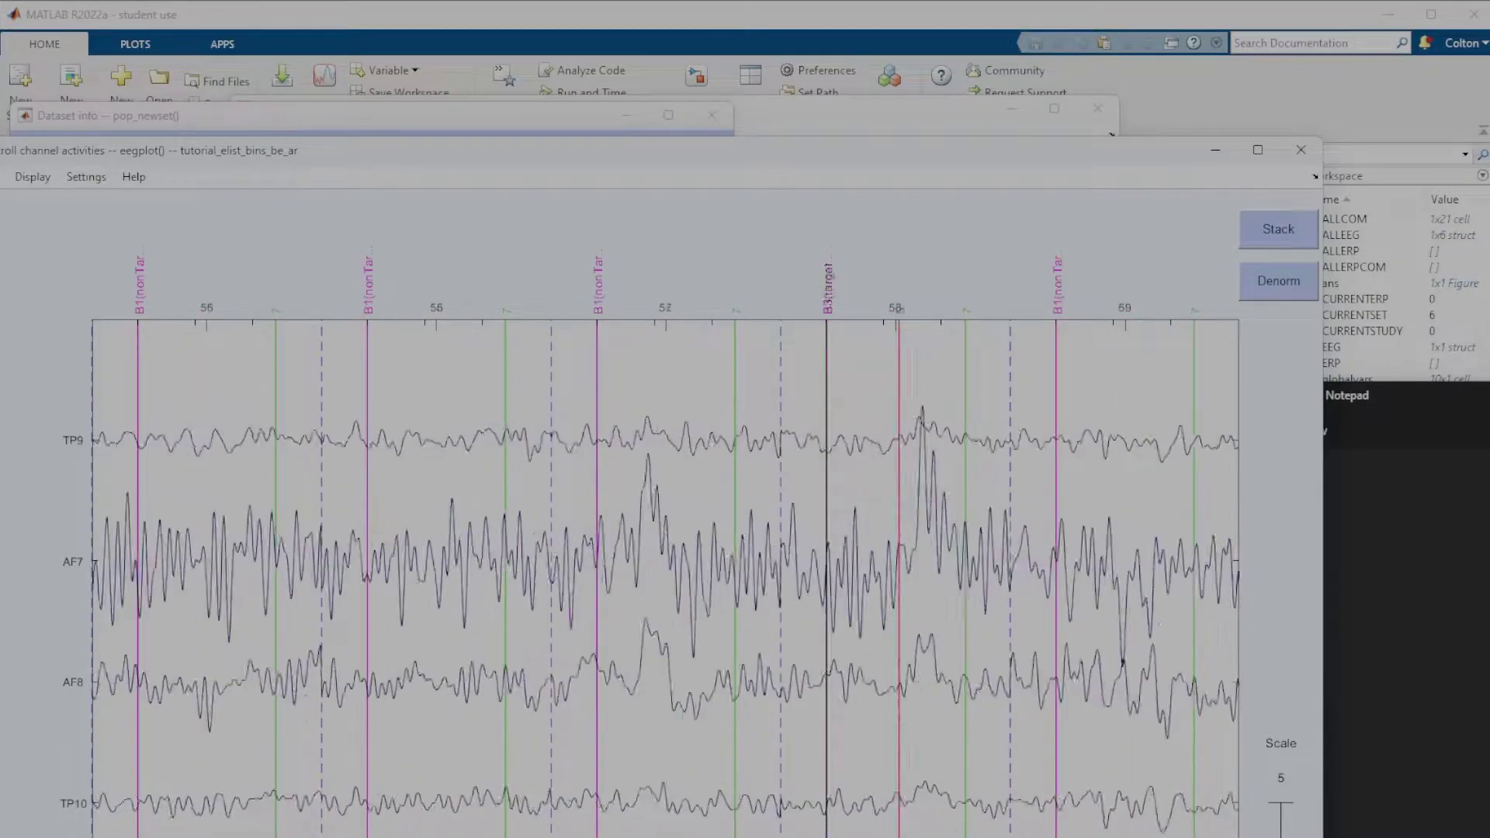
key(Right)
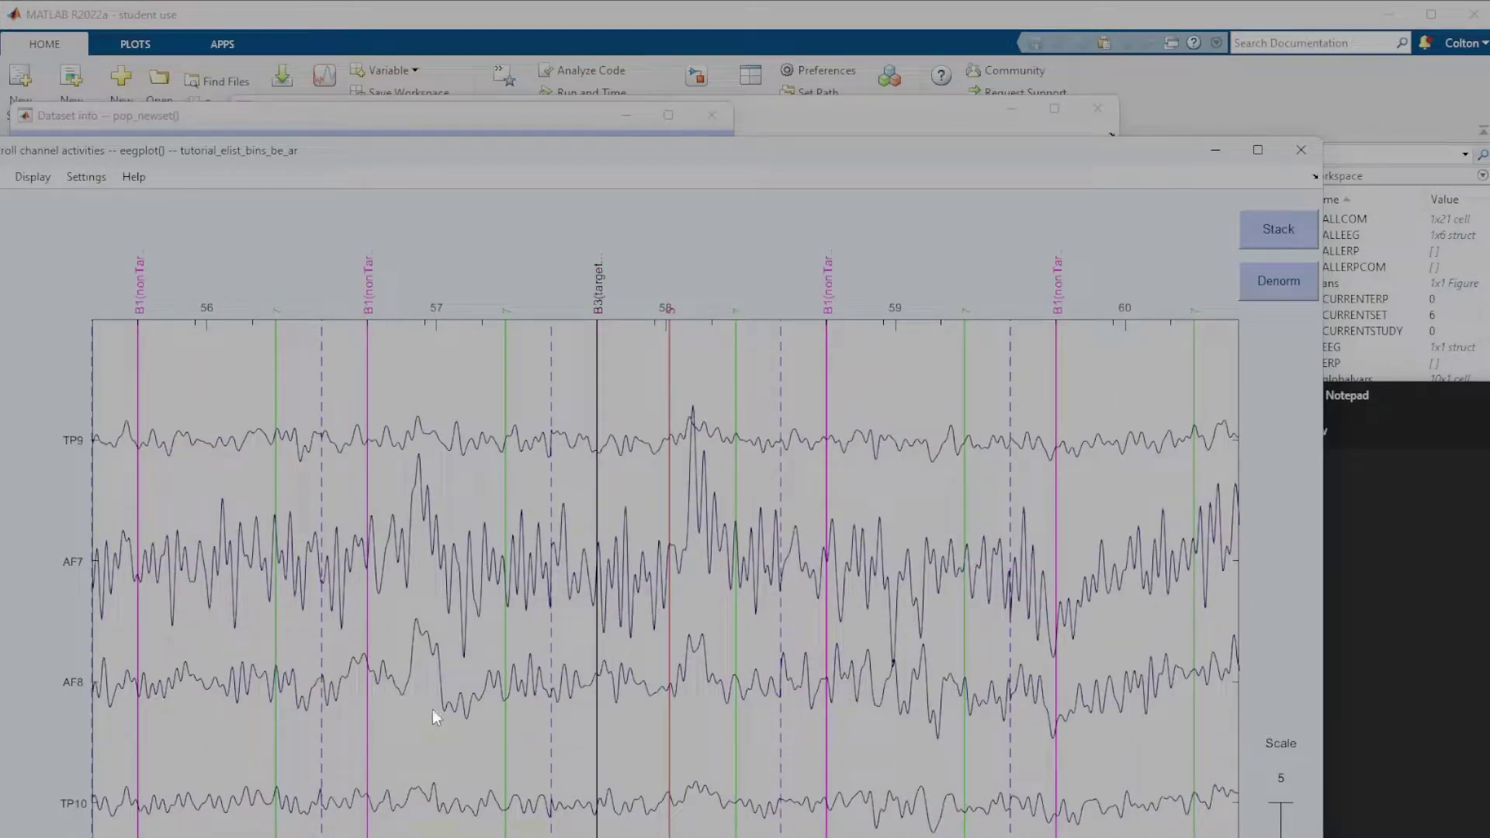
click(721, 682)
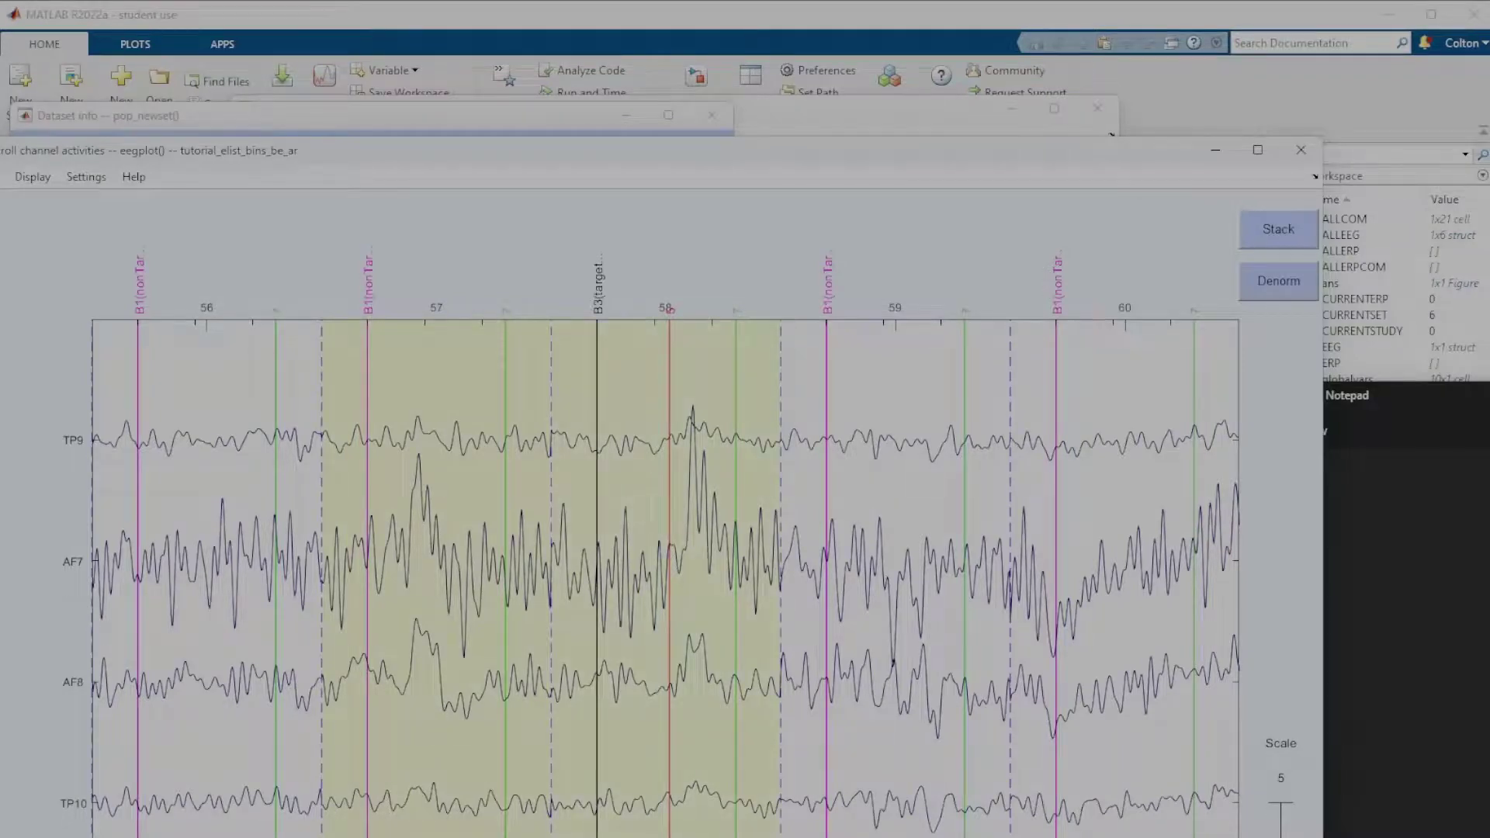
Examine epochs 61 to 164 across all four channels, checking the flagged epochs and looking for unmarked artifacts.
key(Right)
key(Right)
key(Right)
key(Right)
key(Right)
key(Right)
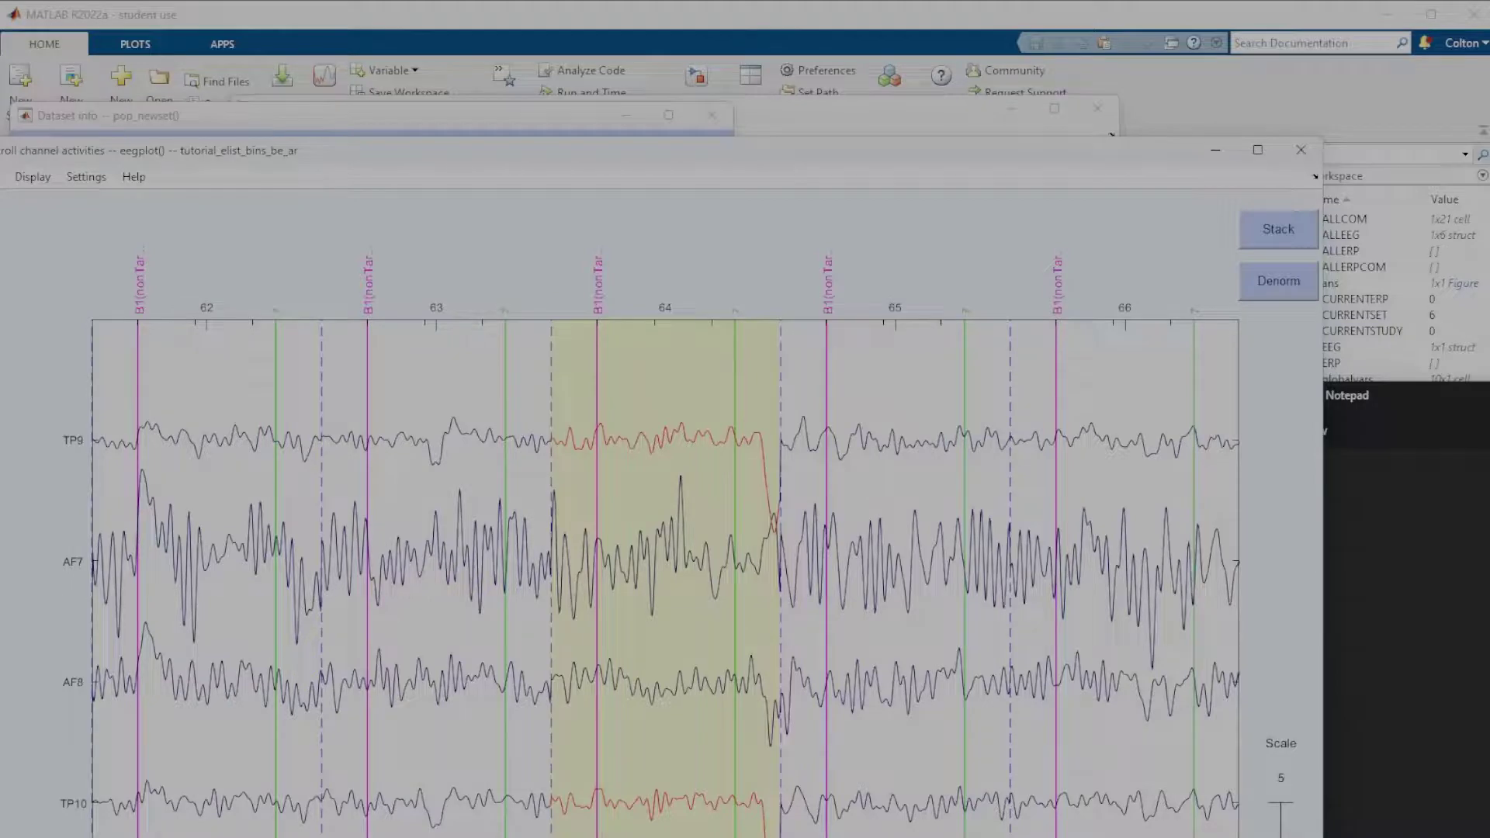
key(Right)
key(Right)
key(Right)
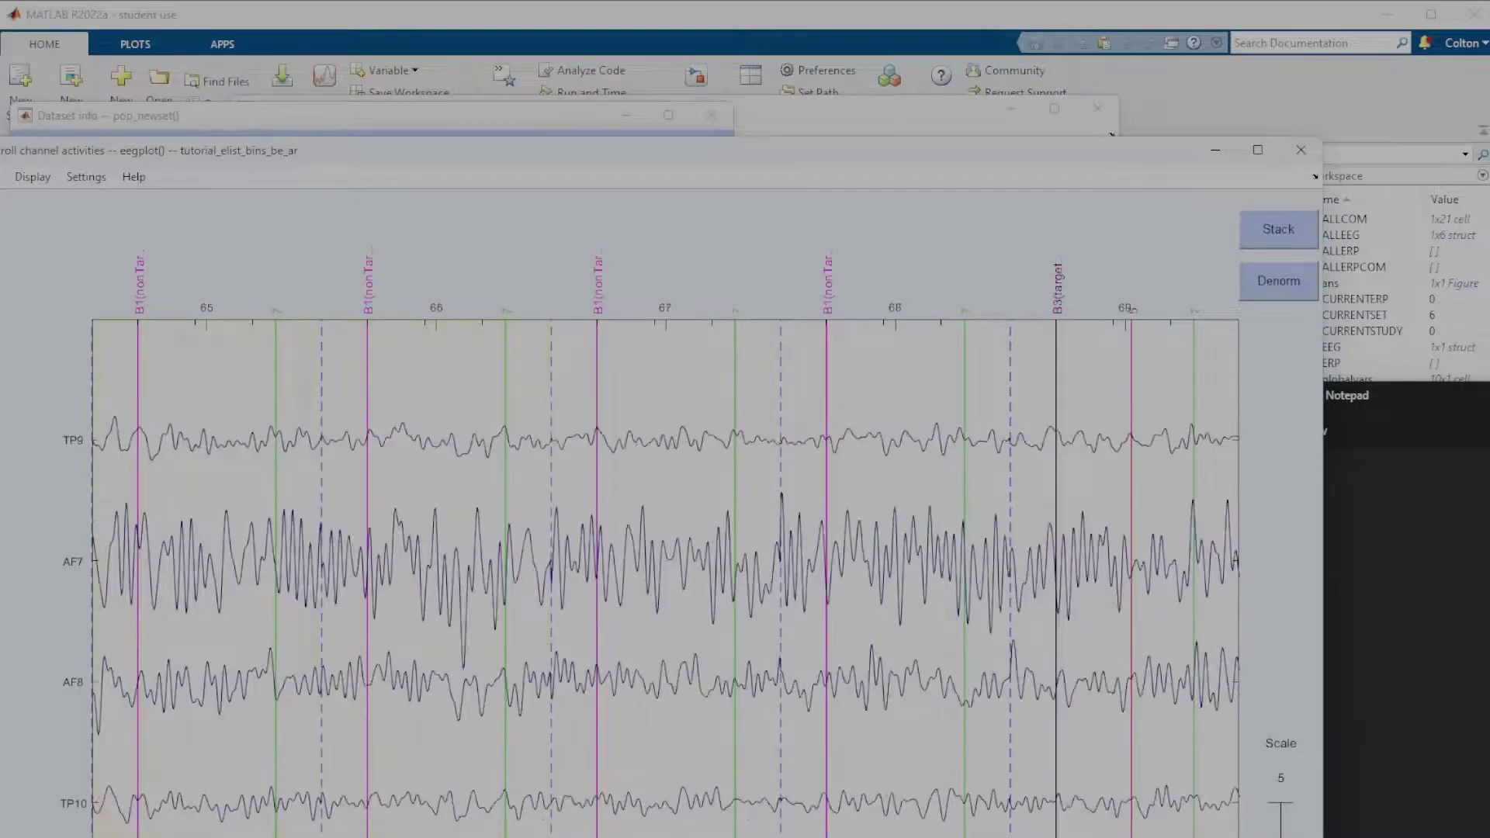
key(Right)
key(Right)
key(Right)
key(Right)
key(Right)
key(Right)
key(Right)
key(Right)
key(Right)
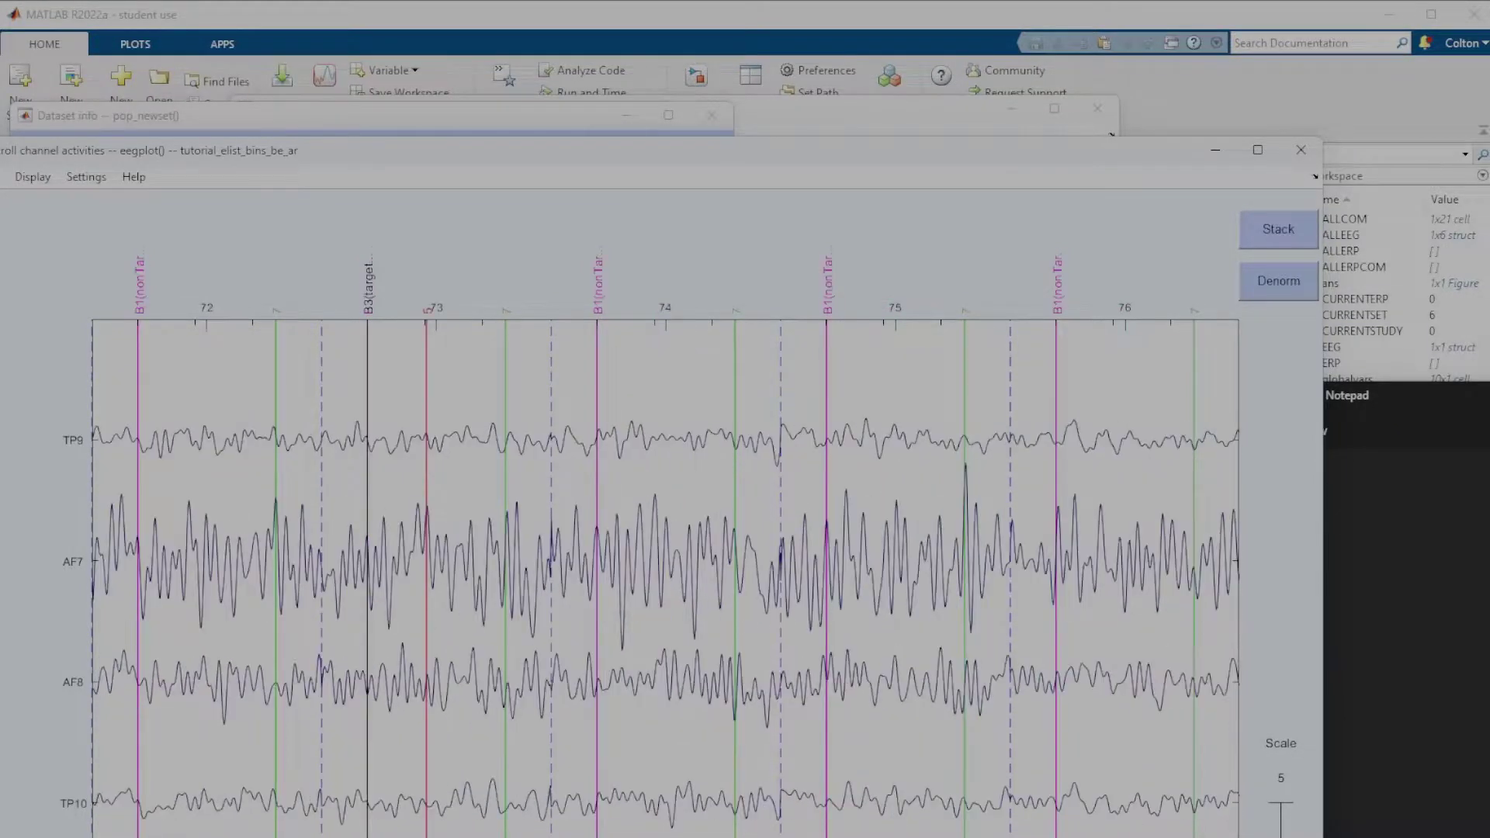
key(Right)
key(Right)
key(Right)
key(Right)
key(Right)
key(Right)
key(Right)
key(Right)
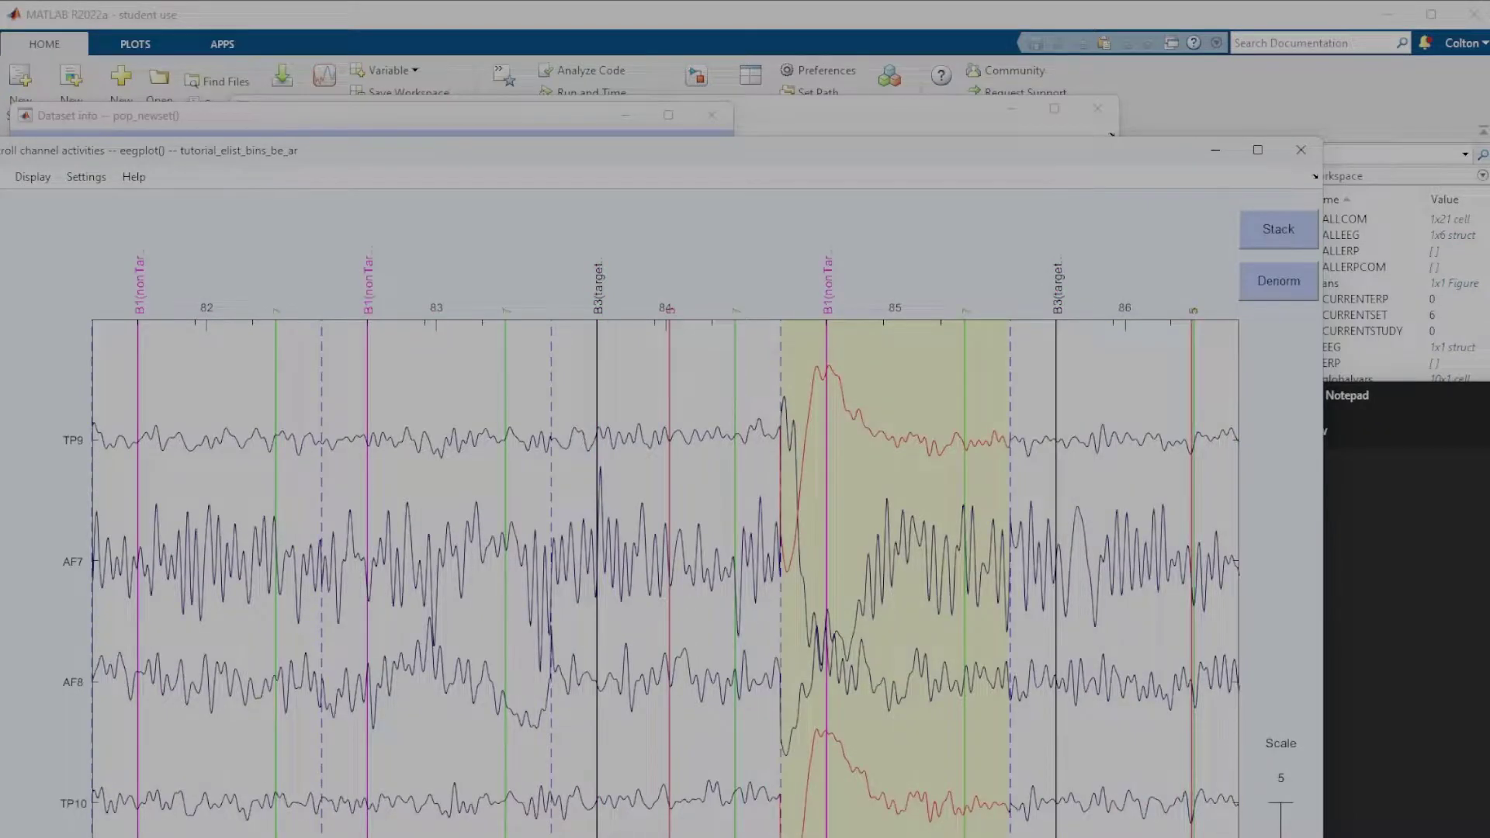
key(Right)
key(Right)
key(Right)
key(Right)
key(Right)
key(Right)
key(Right)
key(Right)
key(Right)
key(Right)
key(Right)
key(Right)
key(Right)
key(Right)
key(Right)
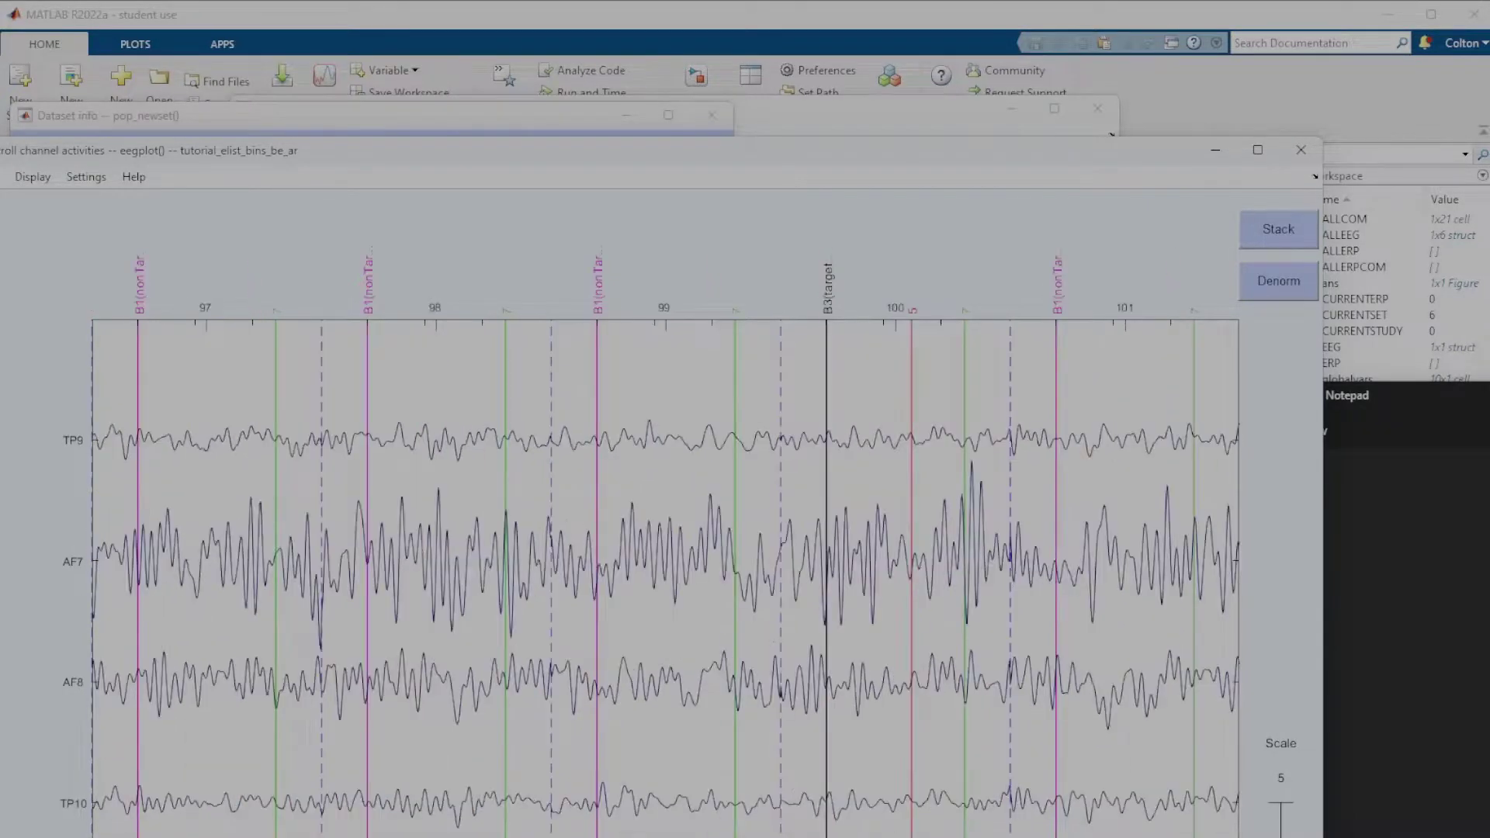
key(Right)
key(Right)
key(Right)
key(Right)
key(Right)
key(Right)
key(Right)
key(Right)
key(Right)
key(Right)
key(Right)
key(Right)
key(Right)
key(Right)
key(Right)
key(Right)
key(Right)
key(Right)
key(Right)
key(Right)
key(Right)
key(Right)
key(Right)
key(Right)
key(Right)
key(Right)
key(Right)
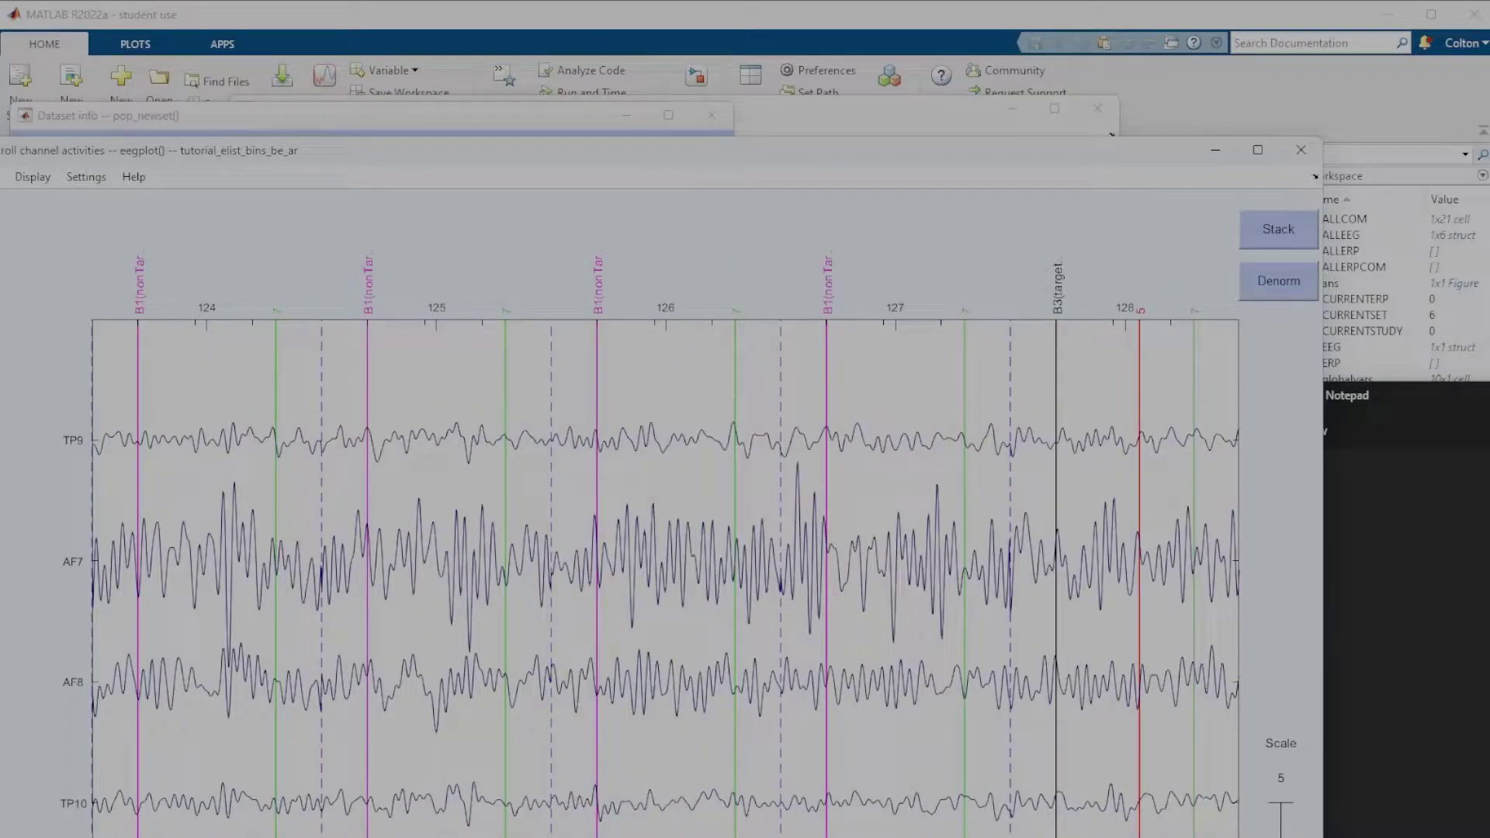
key(Right)
key(Right)
key(Right)
key(Right)
key(Right)
key(Right)
key(Right)
key(Right)
key(Right)
key(Right)
key(Right)
key(Right)
key(Right)
key(Right)
key(Right)
key(Right)
key(Right)
key(Right)
key(Right)
key(Right)
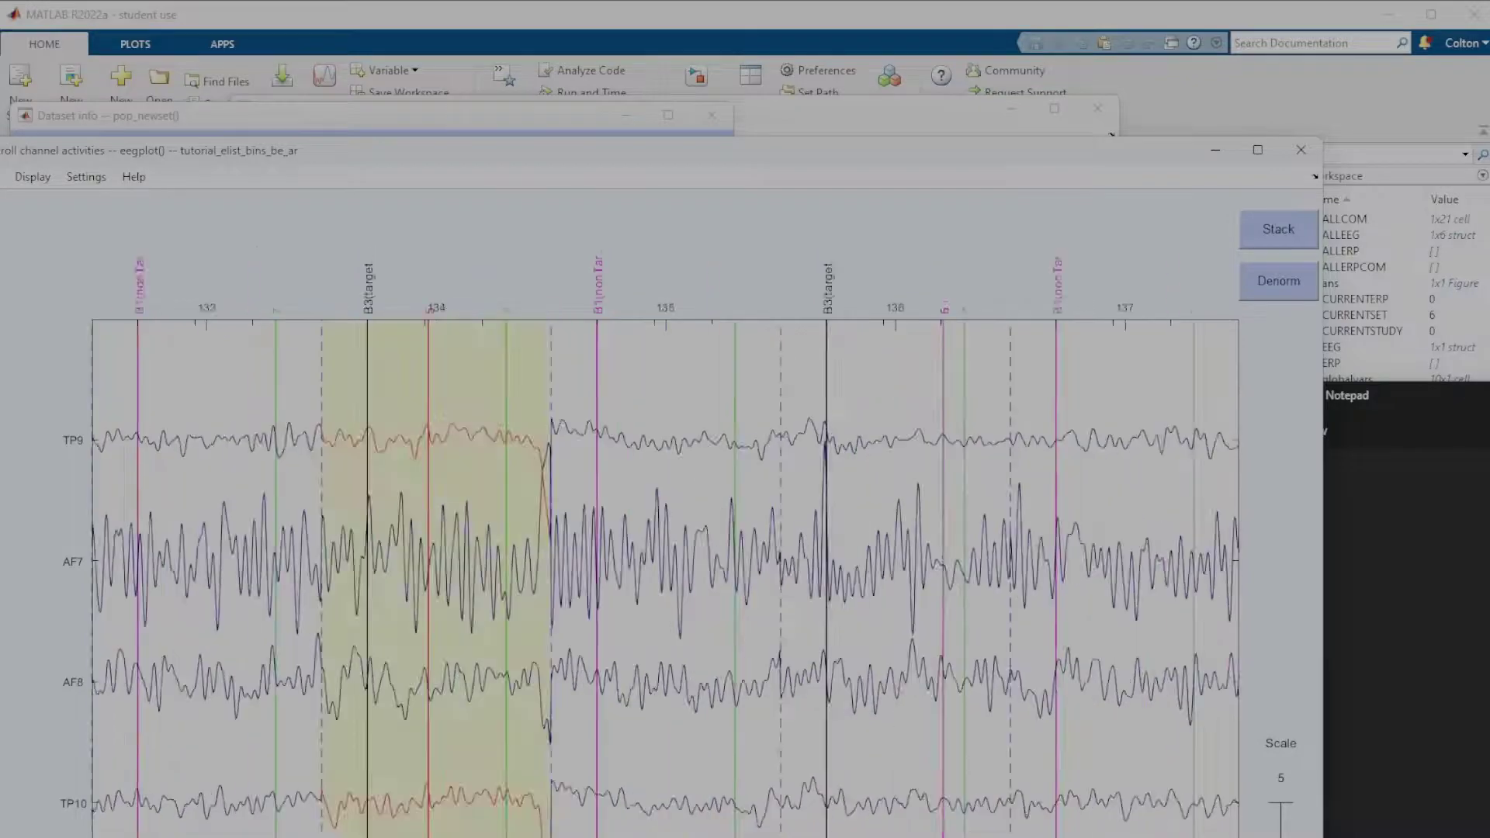
key(Right)
key(Right)
key(Right)
key(Right)
key(Right)
key(Right)
key(Right)
key(Right)
key(Right)
key(Right)
key(Right)
key(Right)
key(Right)
key(Right)
key(Right)
key(Right)
key(Right)
key(Right)
key(Right)
key(Right)
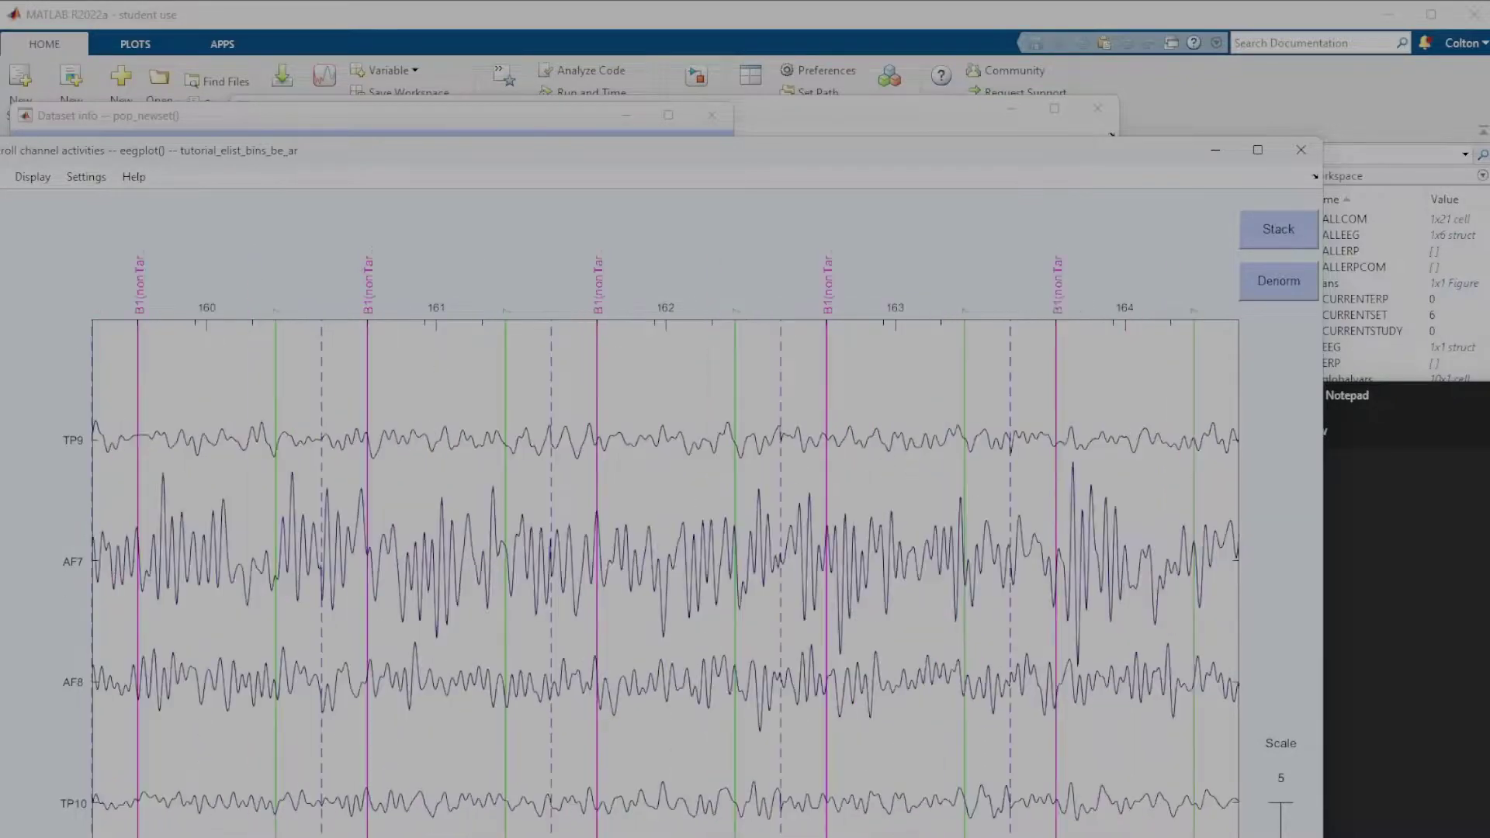
Examine epochs 165 to 200 across all four channels, looking for artifacts the detection missed.
key(Right)
key(Right)
key(Right)
key(Right)
key(Right)
key(Right)
key(Right)
key(Right)
key(Right)
key(Right)
key(Right)
key(Right)
key(Right)
key(Right)
key(Right)
key(Right)
key(Right)
key(Right)
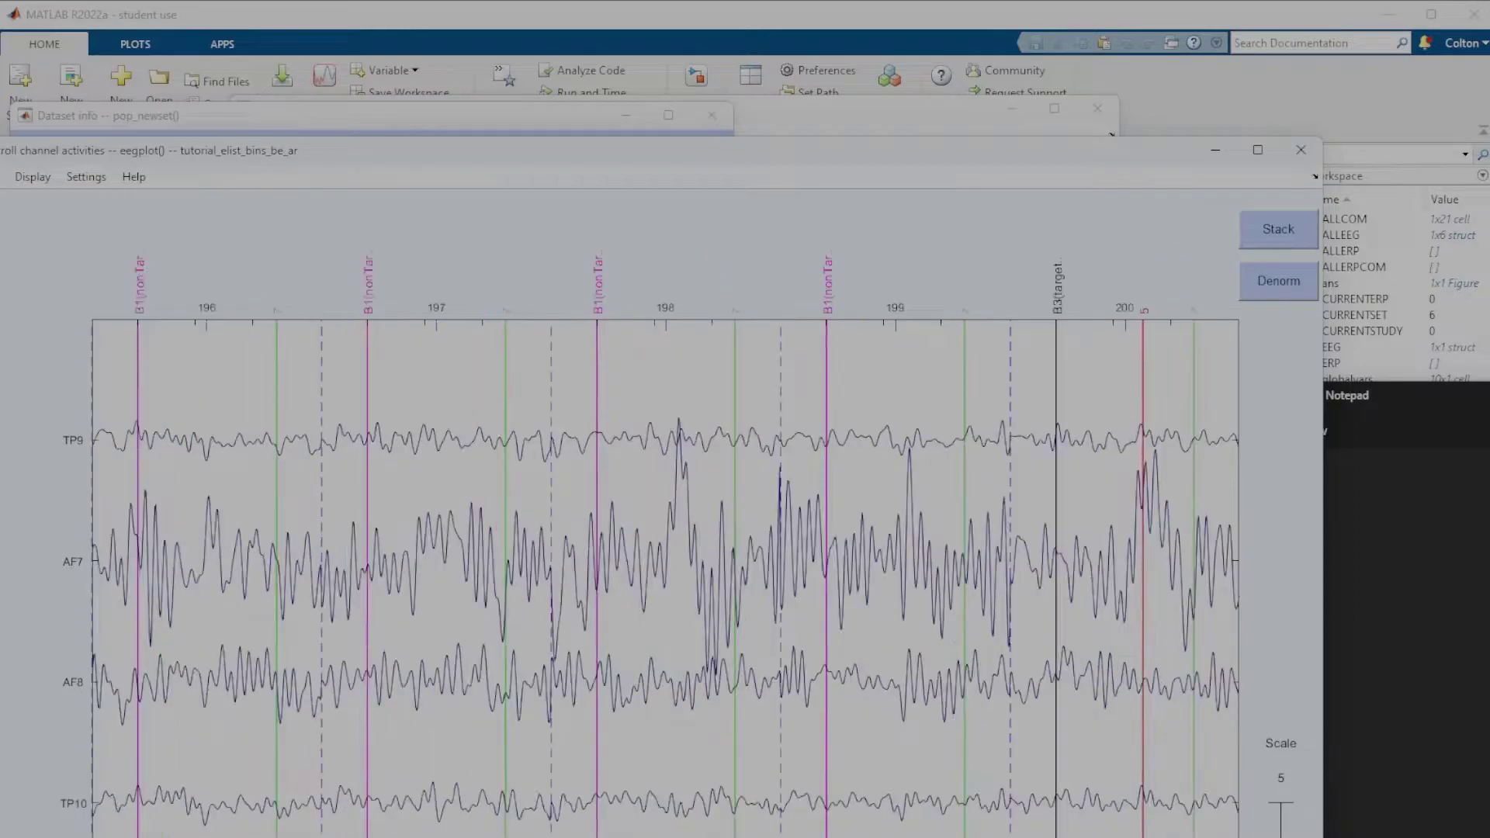
Go back from epoch 200 through the earlier epochs to recheck the artifact marks in all channels.
key(Left)
key(Left)
key(Left)
key(Left)
key(Left)
key(Left)
key(Left)
key(Left)
key(Left)
key(Left)
key(Left)
key(Left)
key(Left)
key(Left)
key(Left)
key(Left)
key(Left)
key(Left)
key(Left)
key(Left)
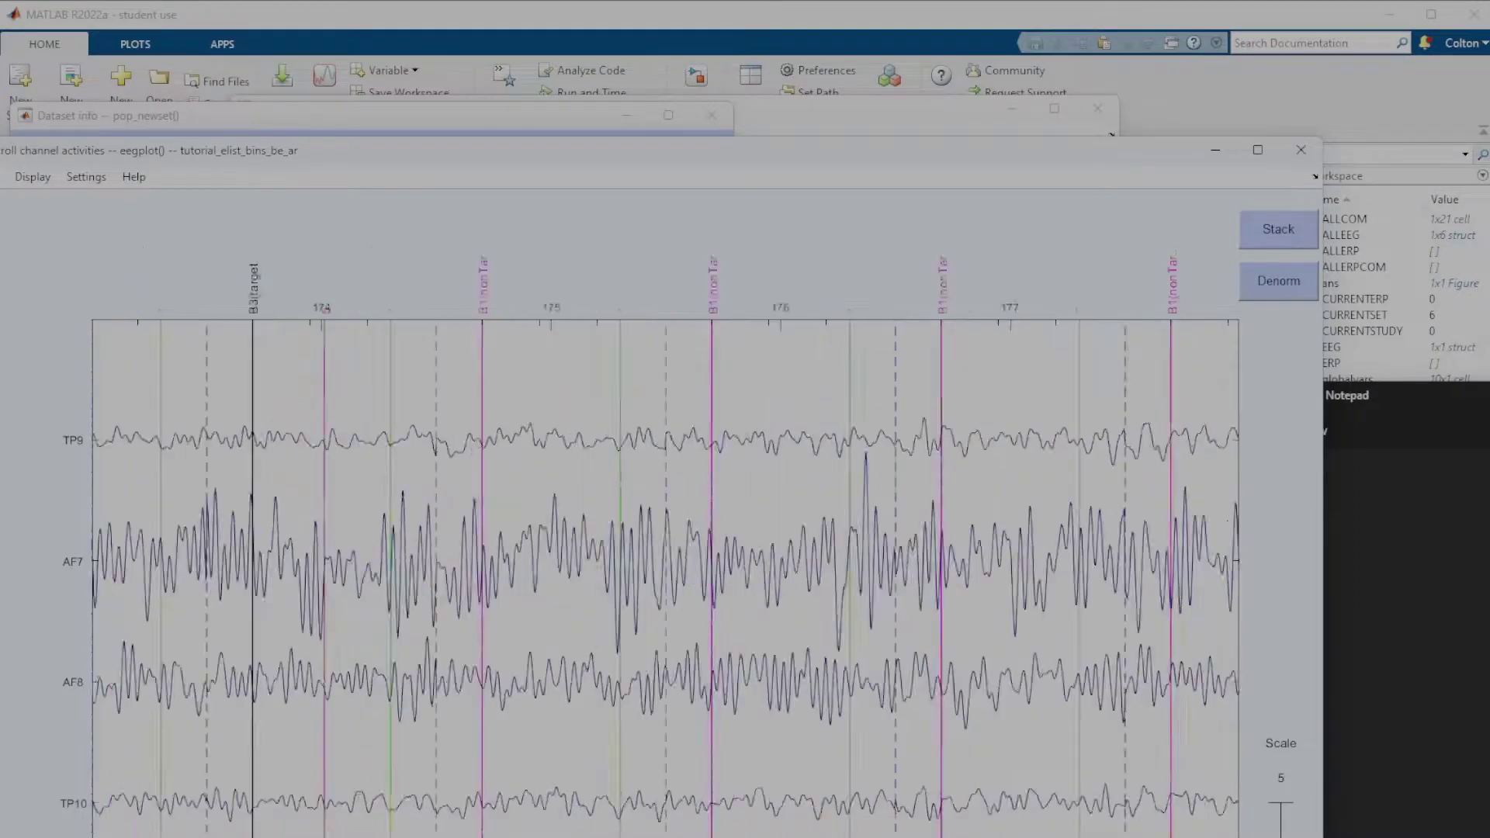
key(Left)
key(Left)
key(Left)
key(Left)
key(Left)
key(Left)
key(Left)
key(Left)
key(Left)
key(Left)
key(Left)
key(Left)
key(Left)
key(Left)
key(Left)
key(Left)
key(Left)
key(Left)
key(Left)
key(Left)
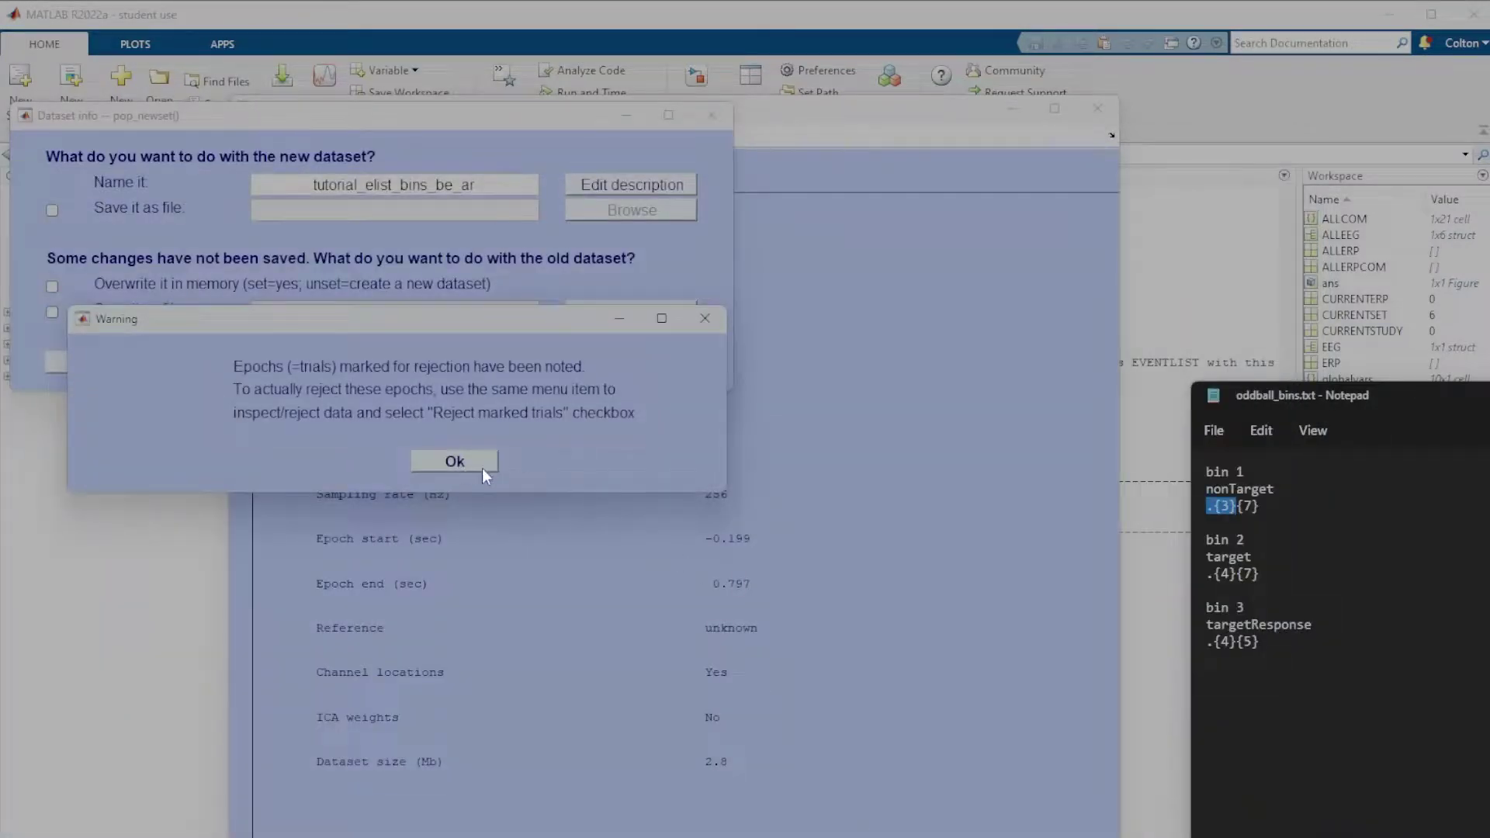
Acknowledge the notice about marked epochs and keep the result as a new dataset named tutorial_elist_bins_be_ar.
click(482, 468)
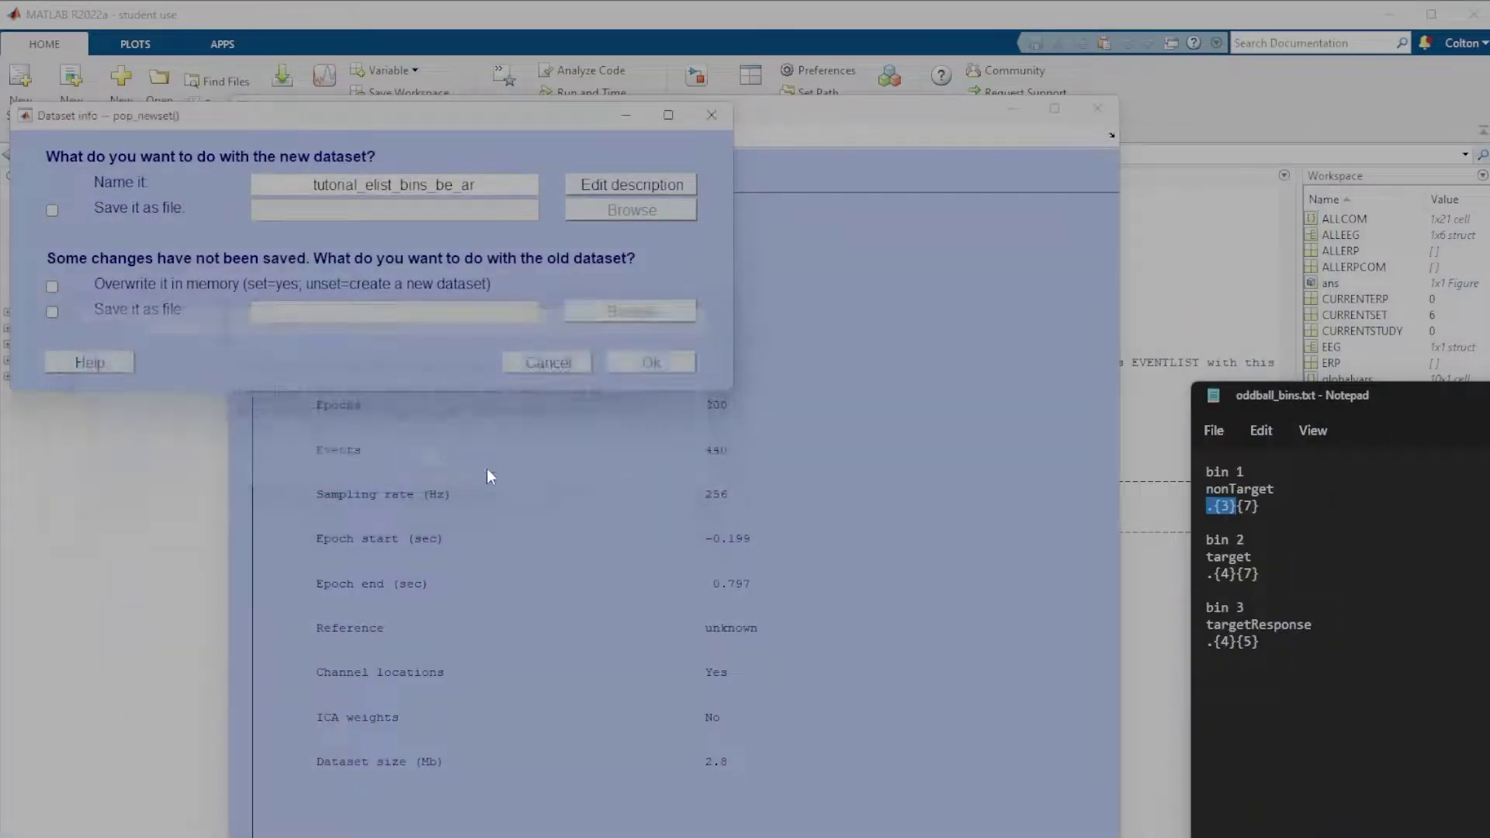
drag(217, 104, 223, 149)
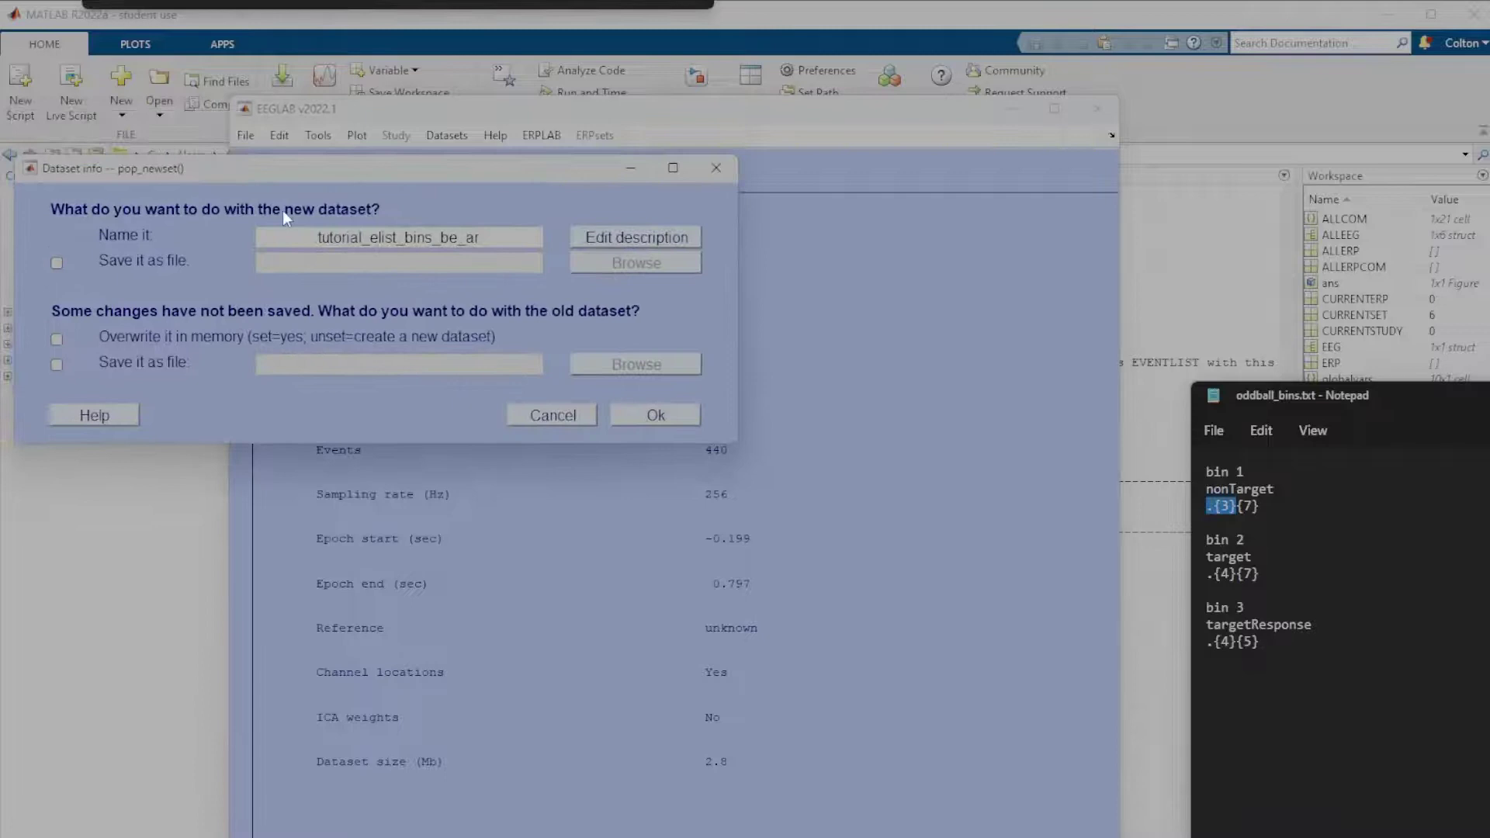
click(649, 413)
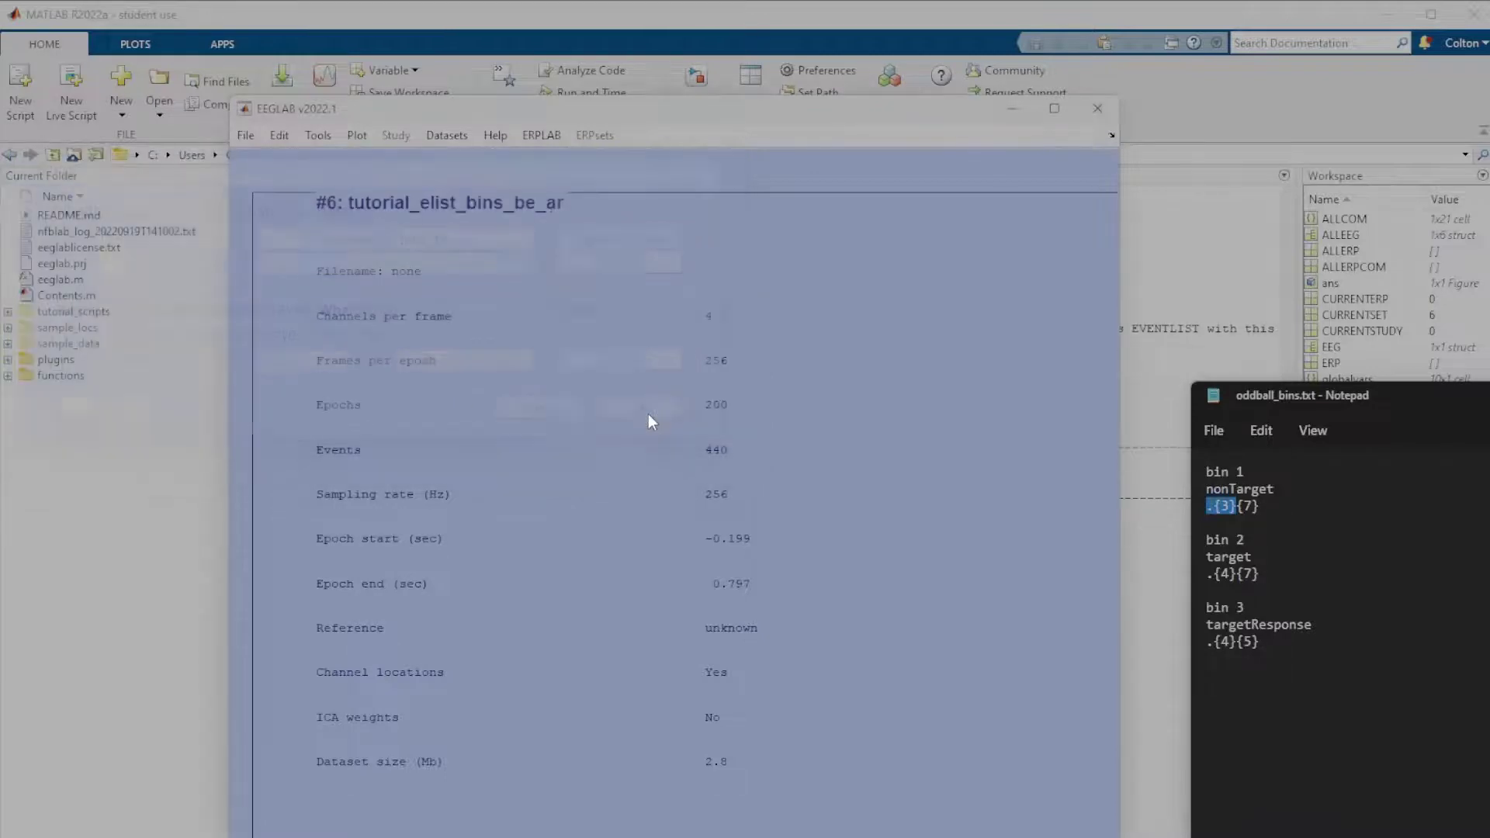
Compute averaged ERPs from dataset 7, excluding epochs marked during artifact detection and those with boundary or invalid events, with default data quality parameters.
click(557, 137)
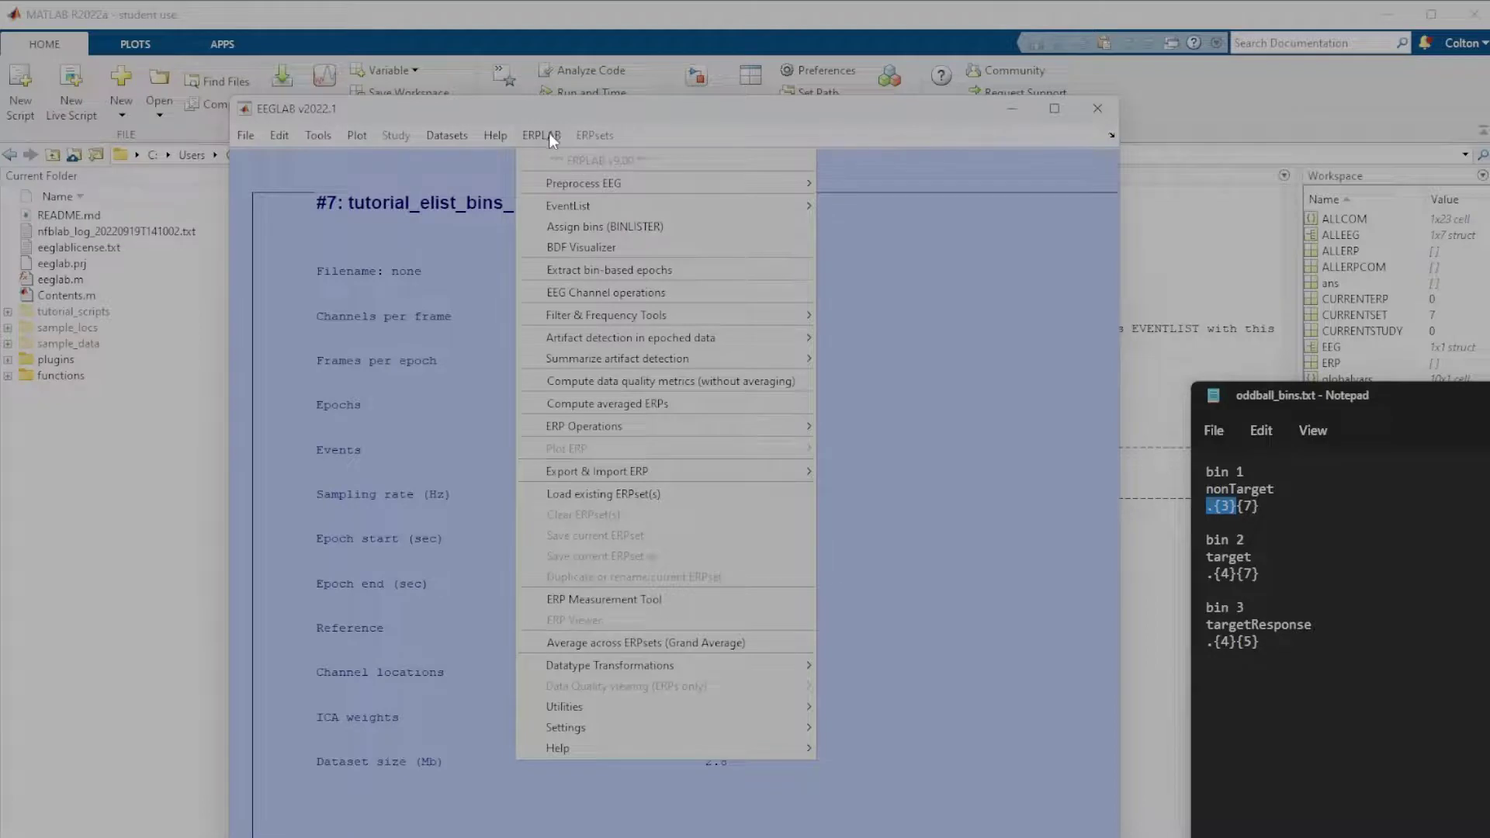
click(720, 406)
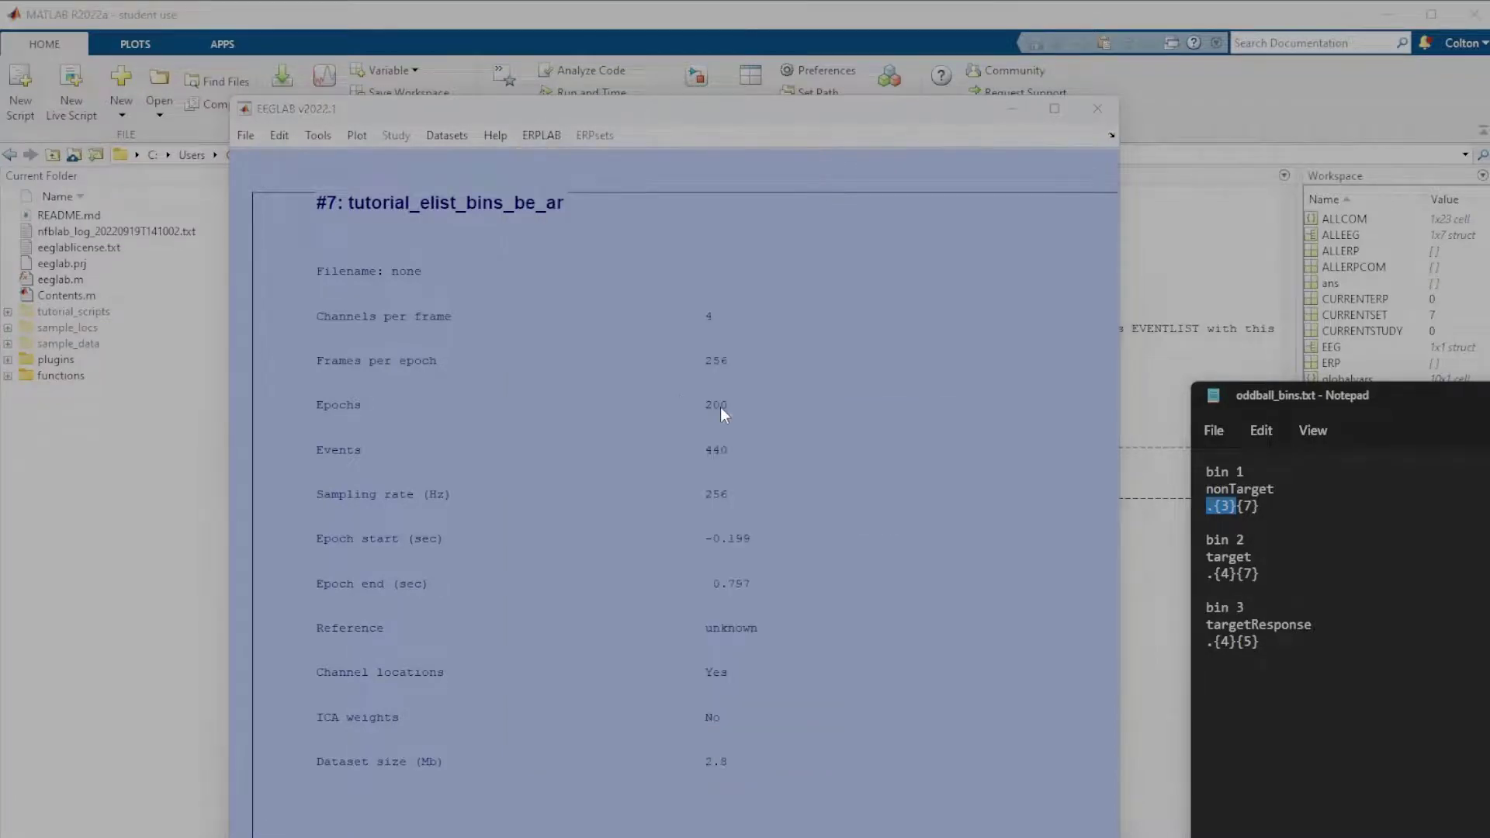
drag(645, 207, 702, 163)
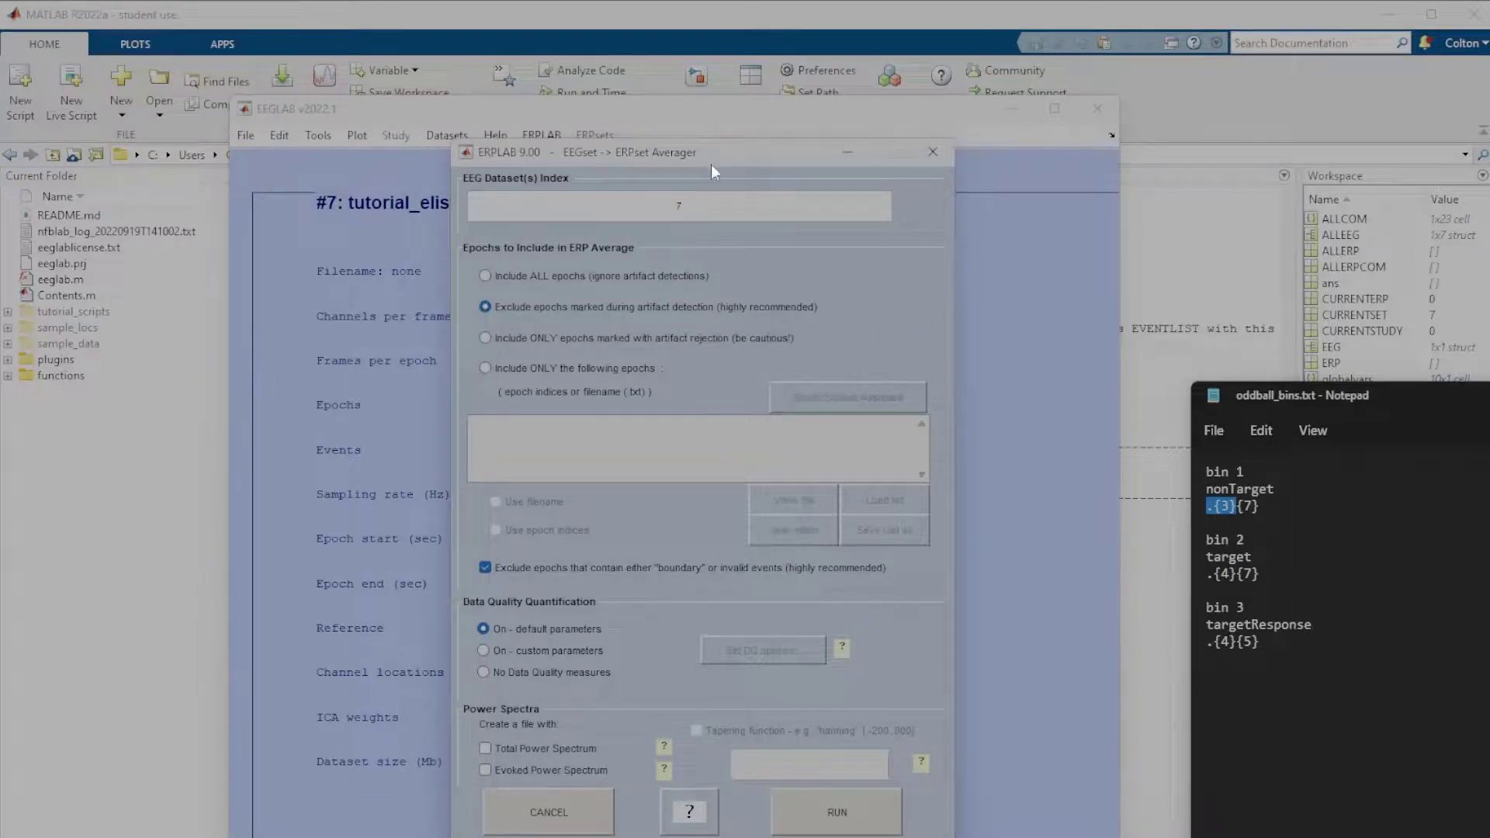
drag(676, 160, 689, 159)
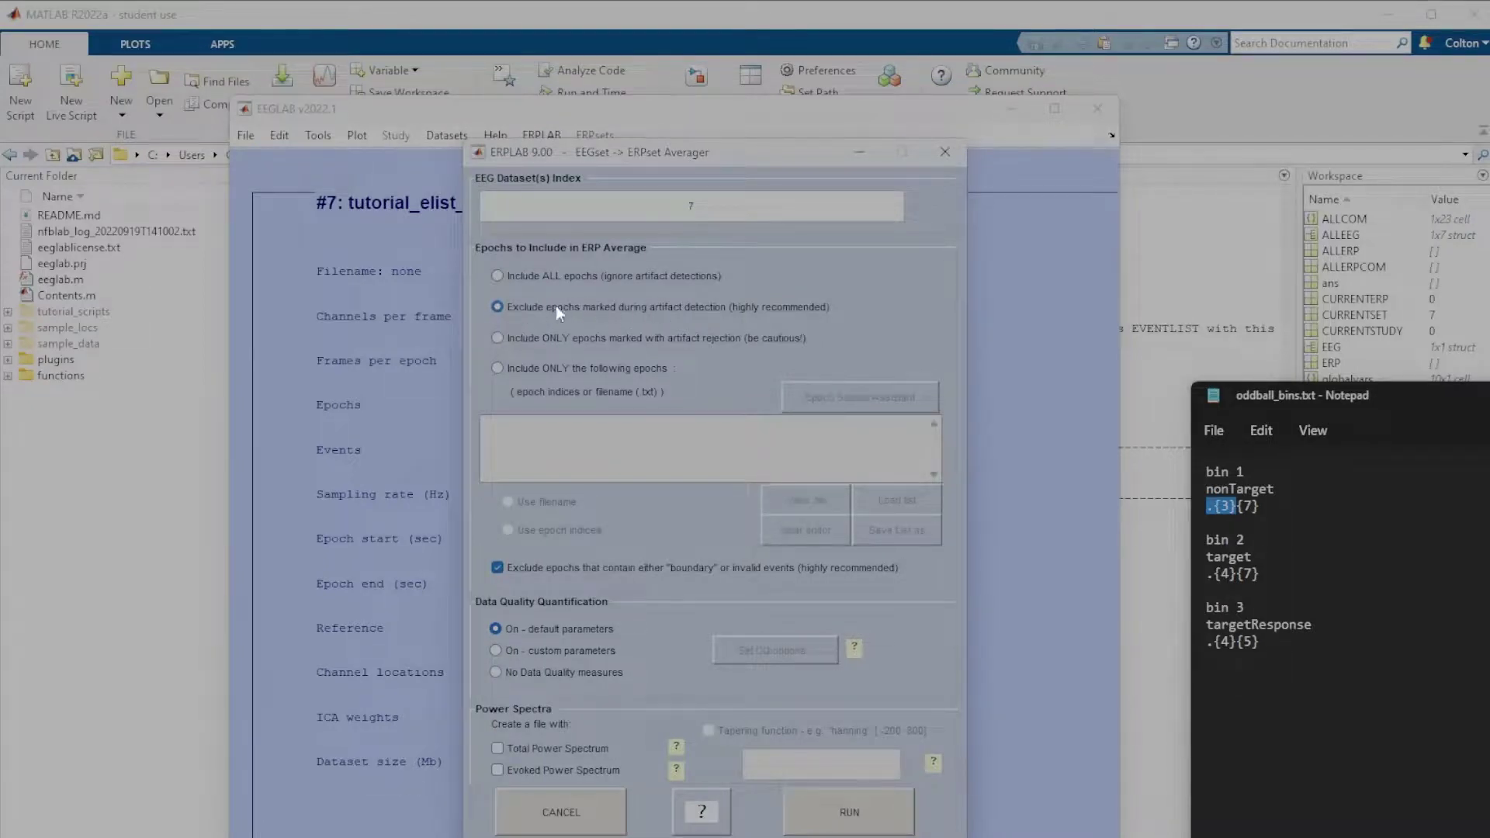
click(865, 806)
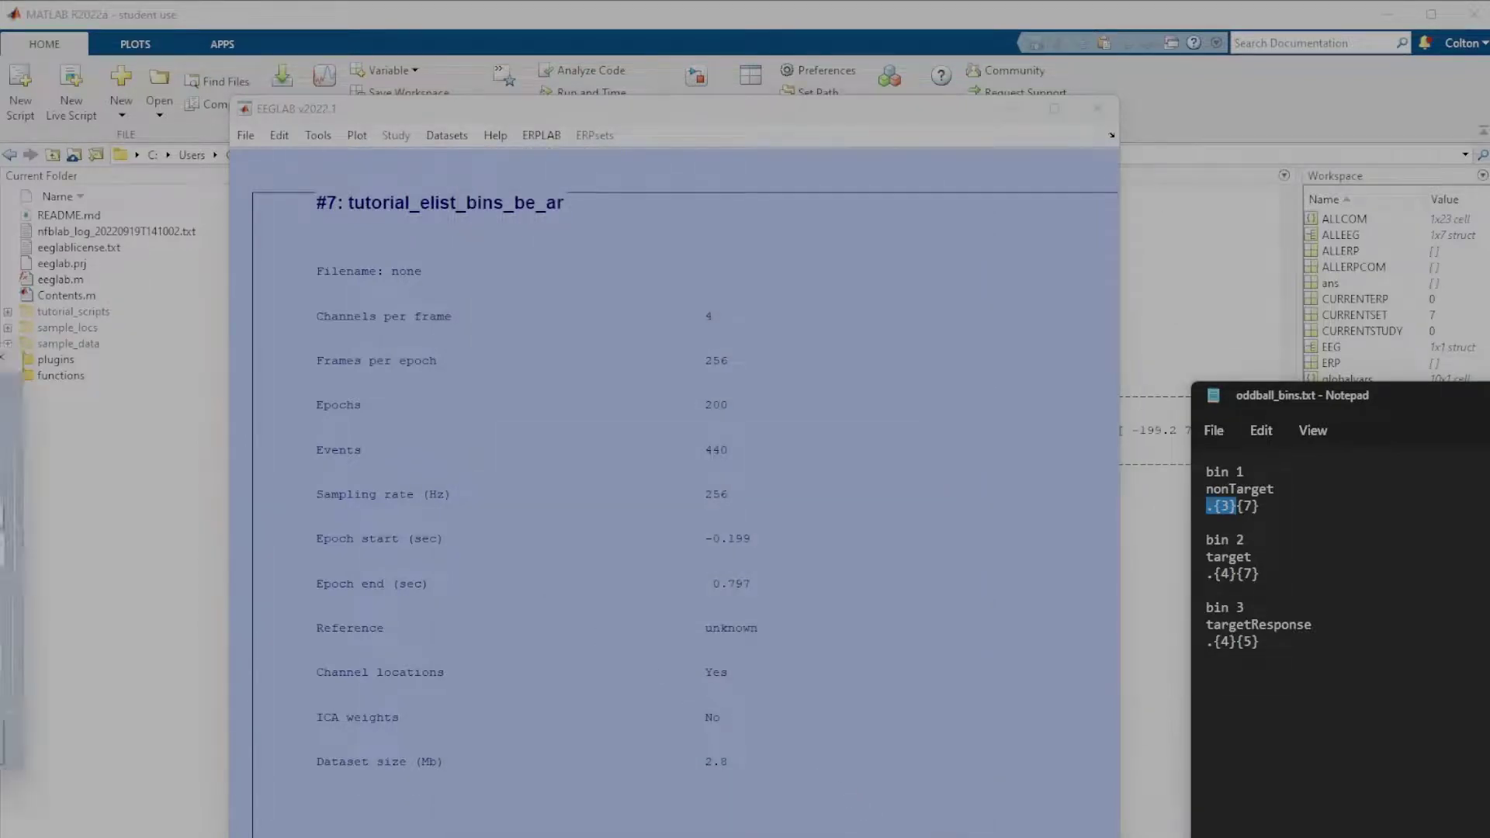
Create the new ERPset under the name erptut1.
click(684, 428)
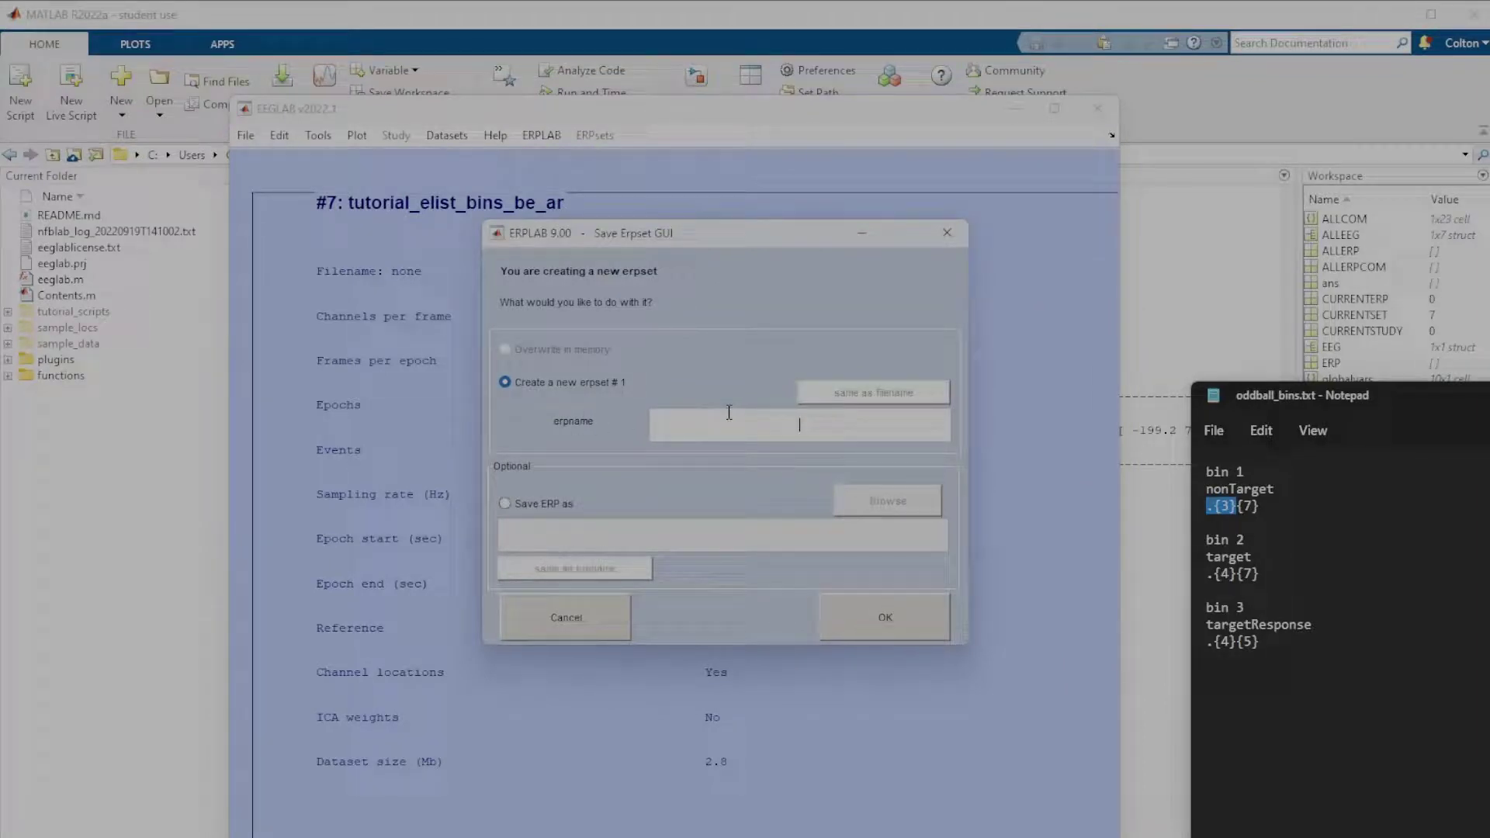
text(erptut1)
click(900, 621)
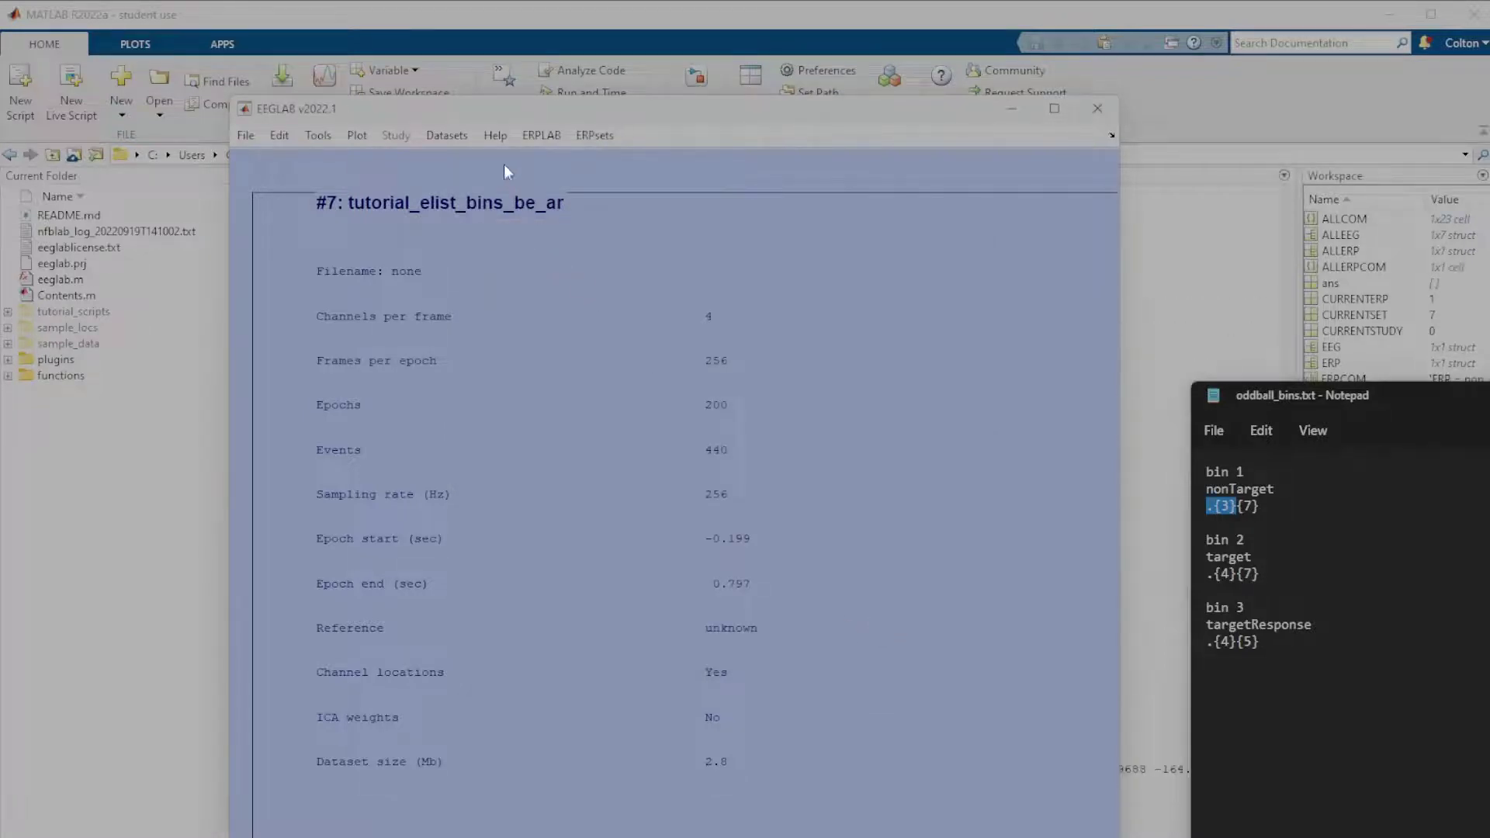
Open the filter for ERP data and import its settings from SteveLucksFilter.bfil in the Tutorial folder.
click(541, 138)
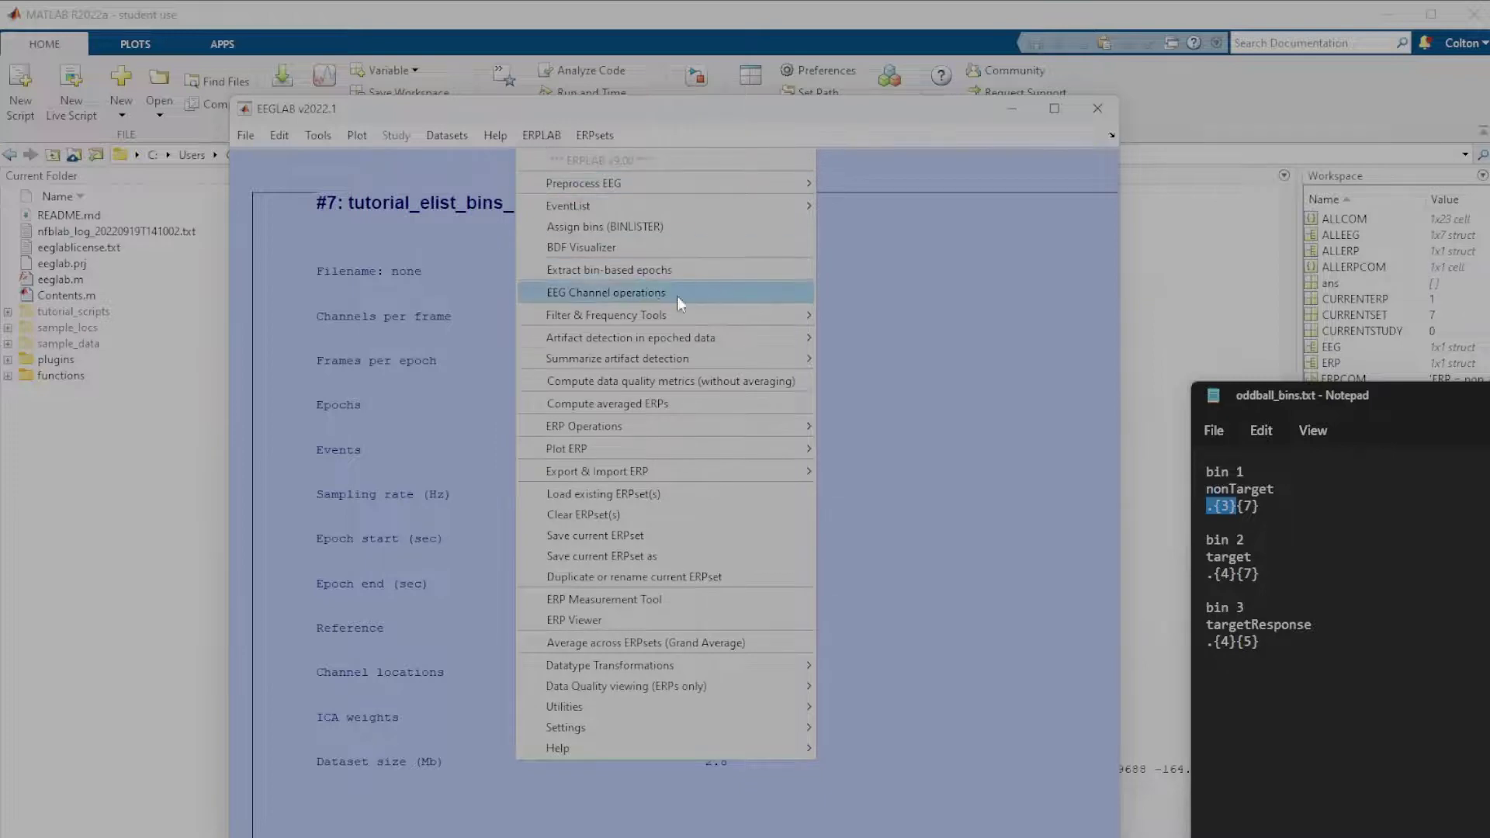
mouse_move(686, 314)
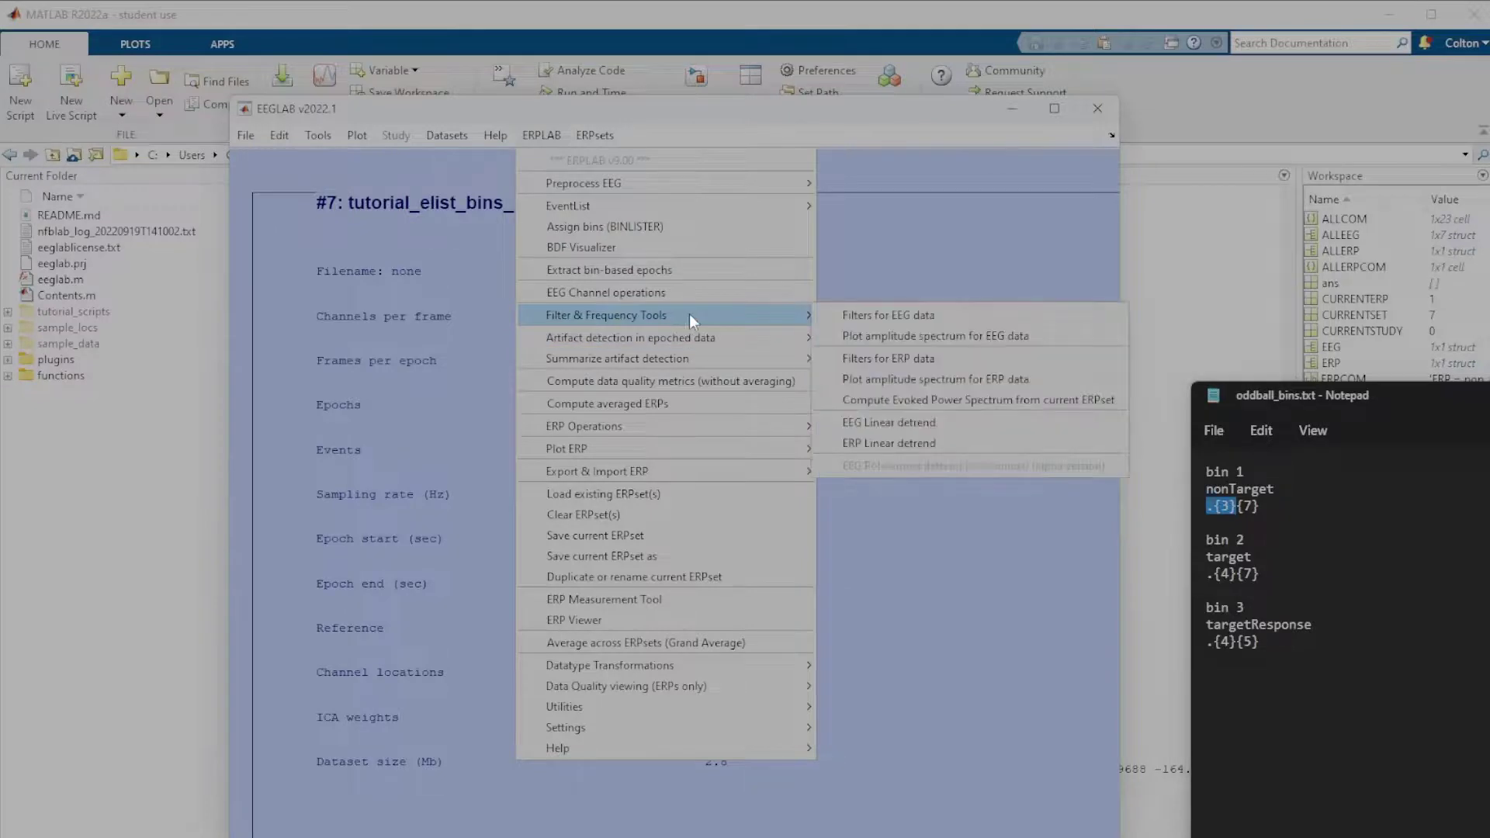
click(972, 360)
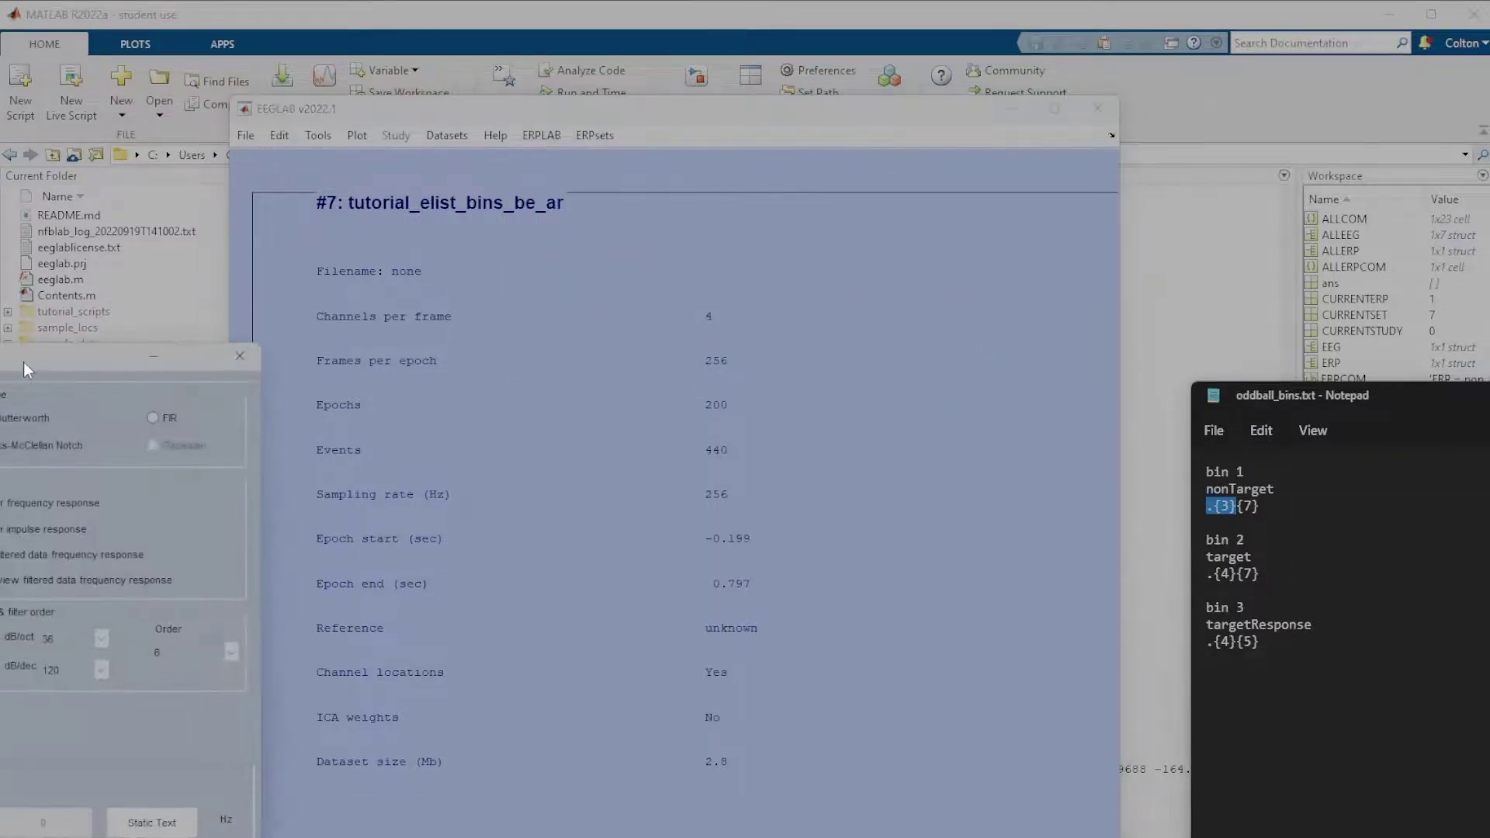
drag(24, 361, 817, 173)
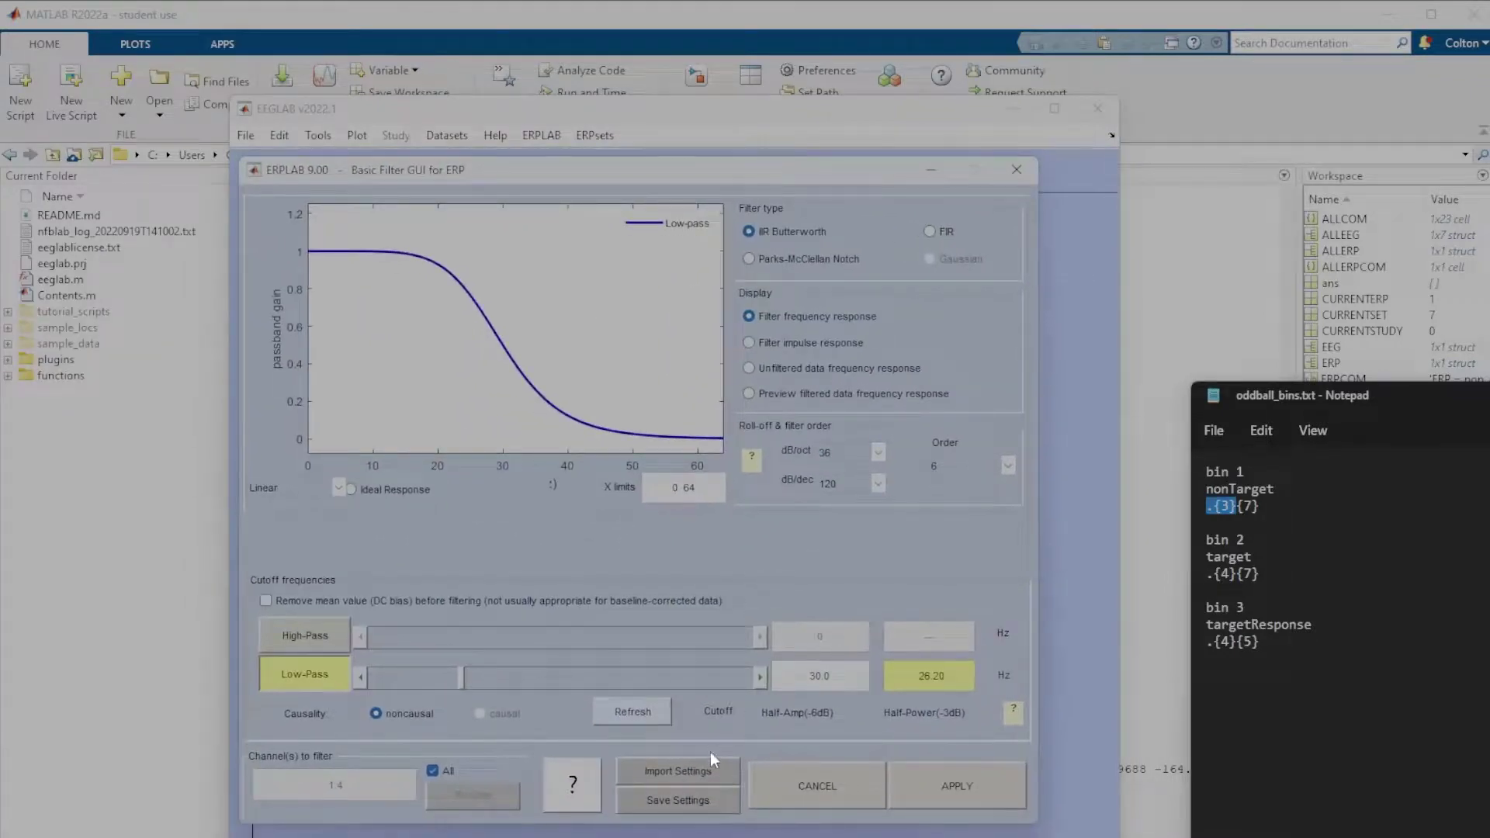
click(672, 773)
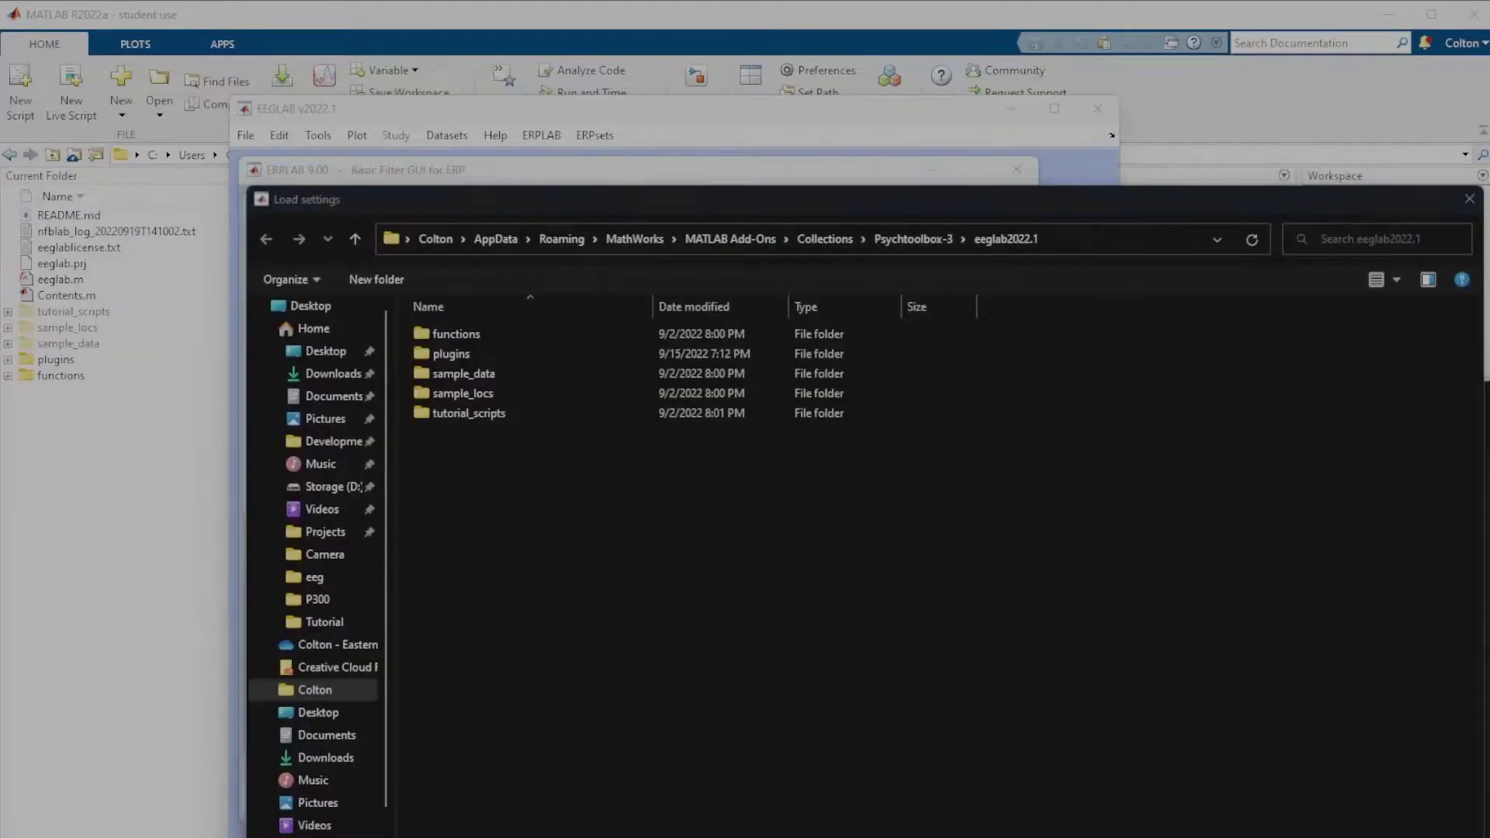
click(325, 621)
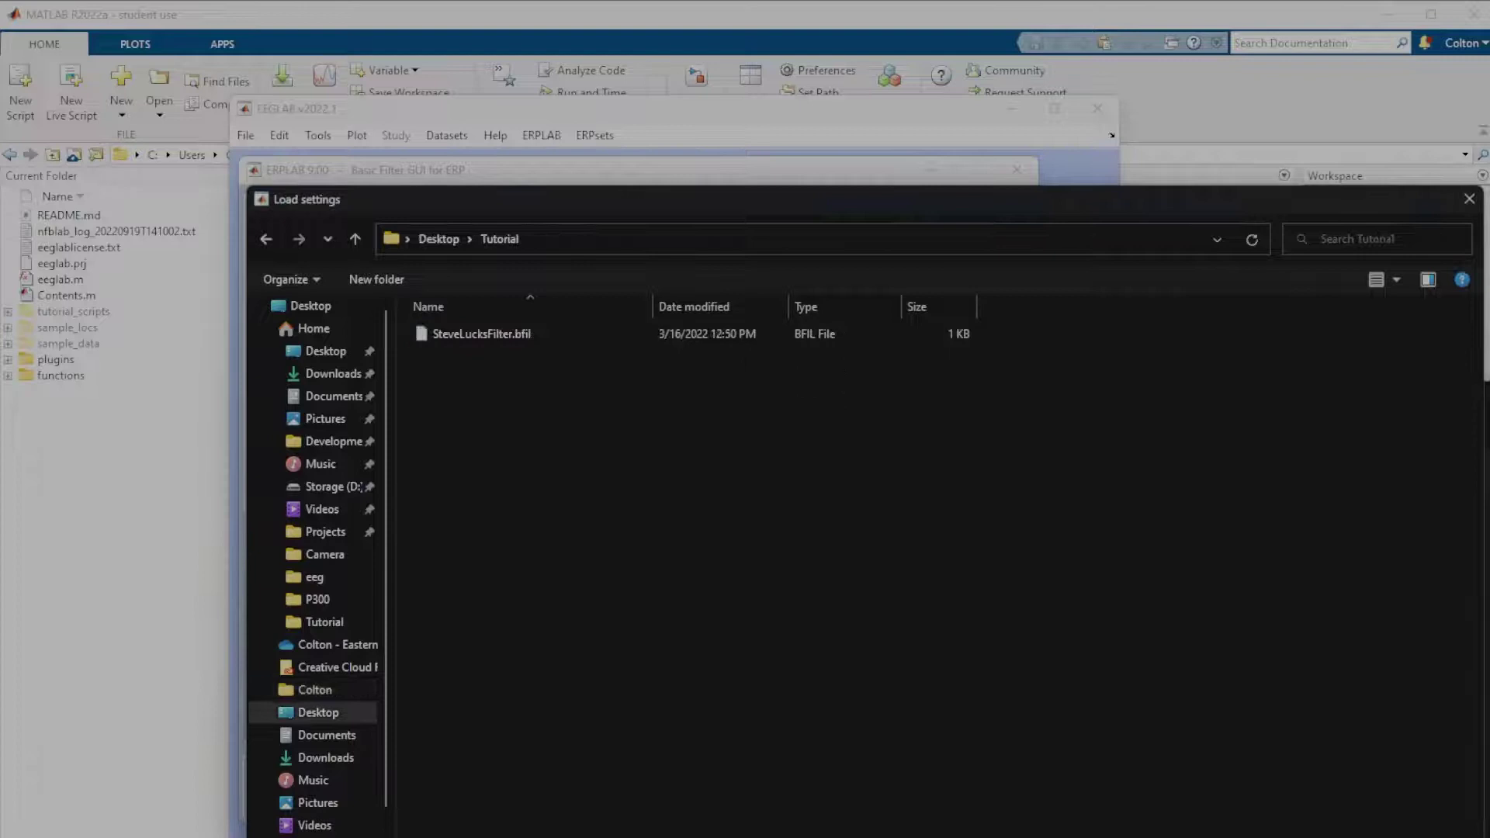
click(523, 338)
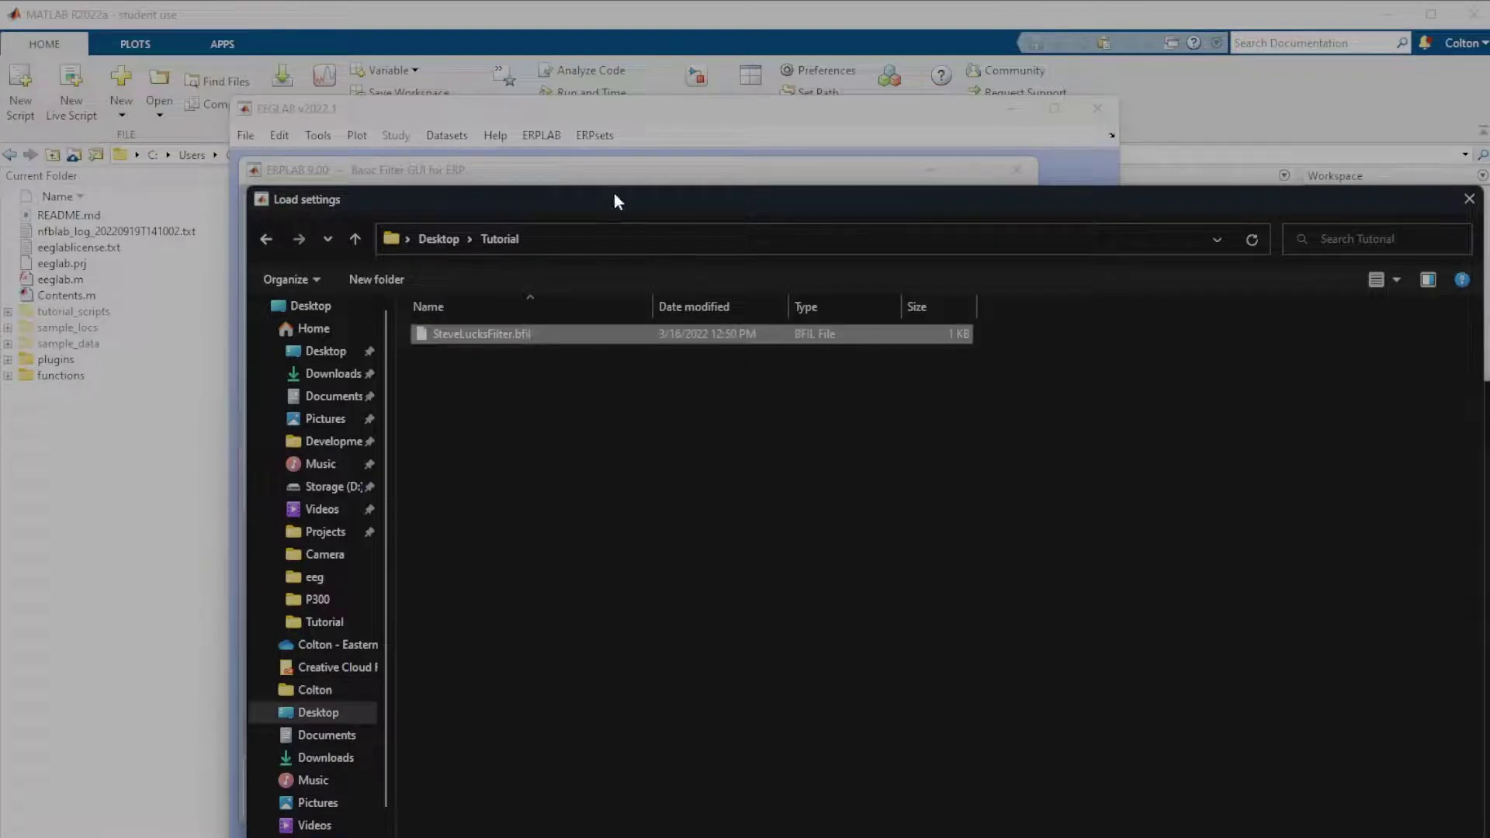
drag(636, 202, 584, 202)
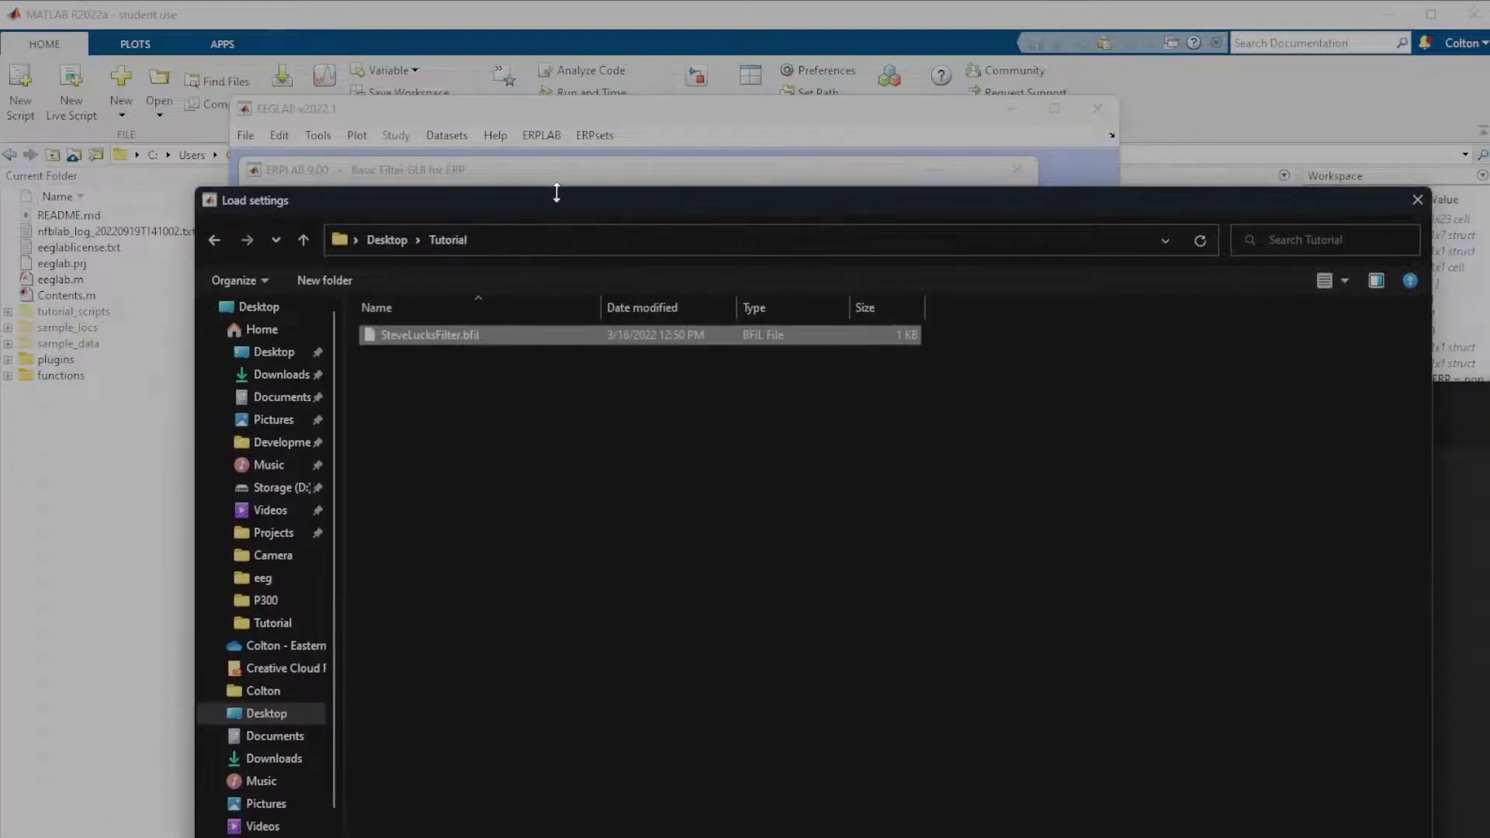
double_click(487, 334)
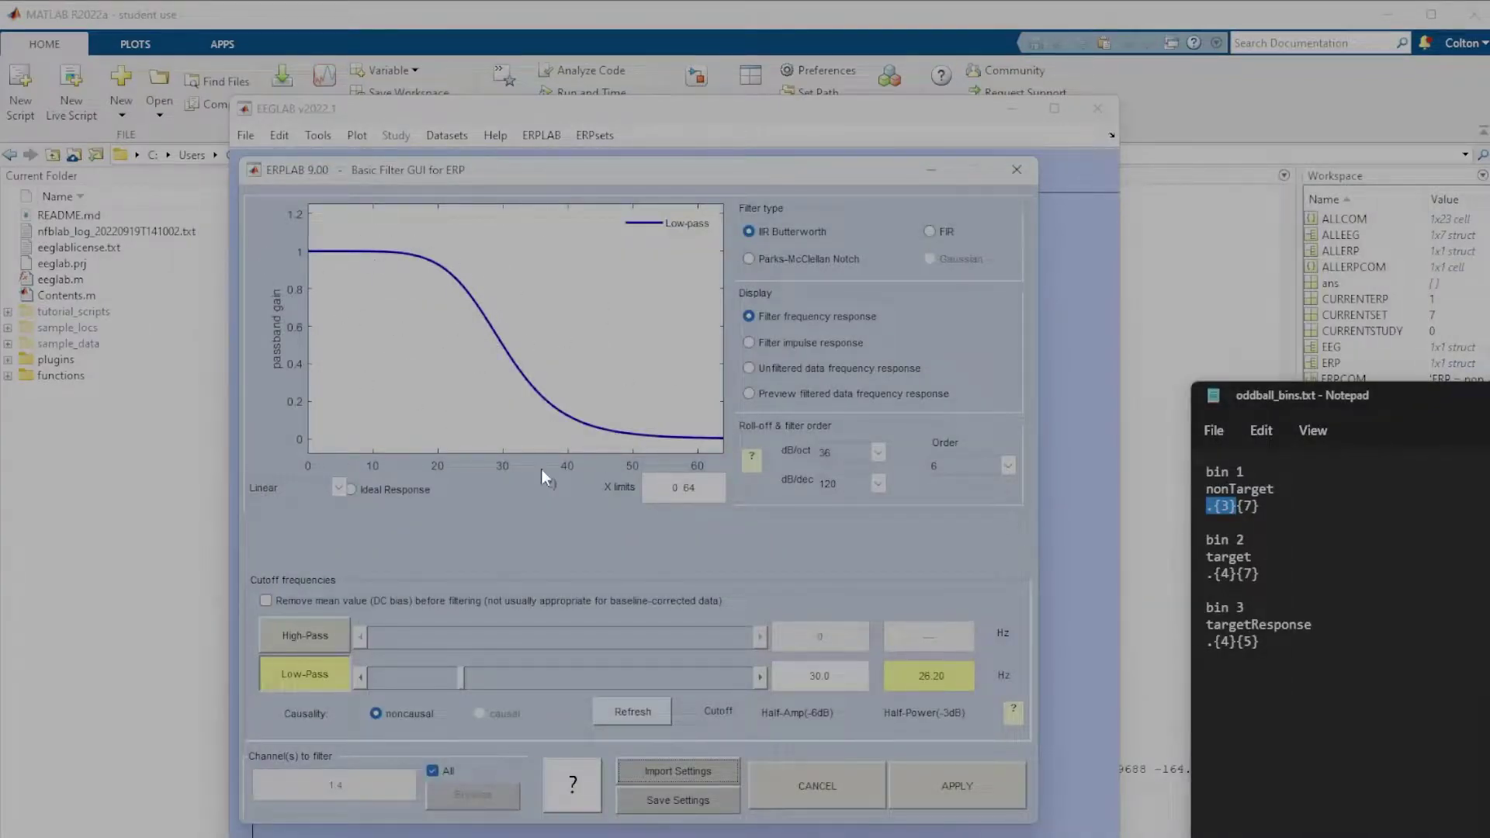
Apply the 30 Hz low-pass Butterworth filter to all channels and create a new ERPset named erptut1_f.
click(985, 794)
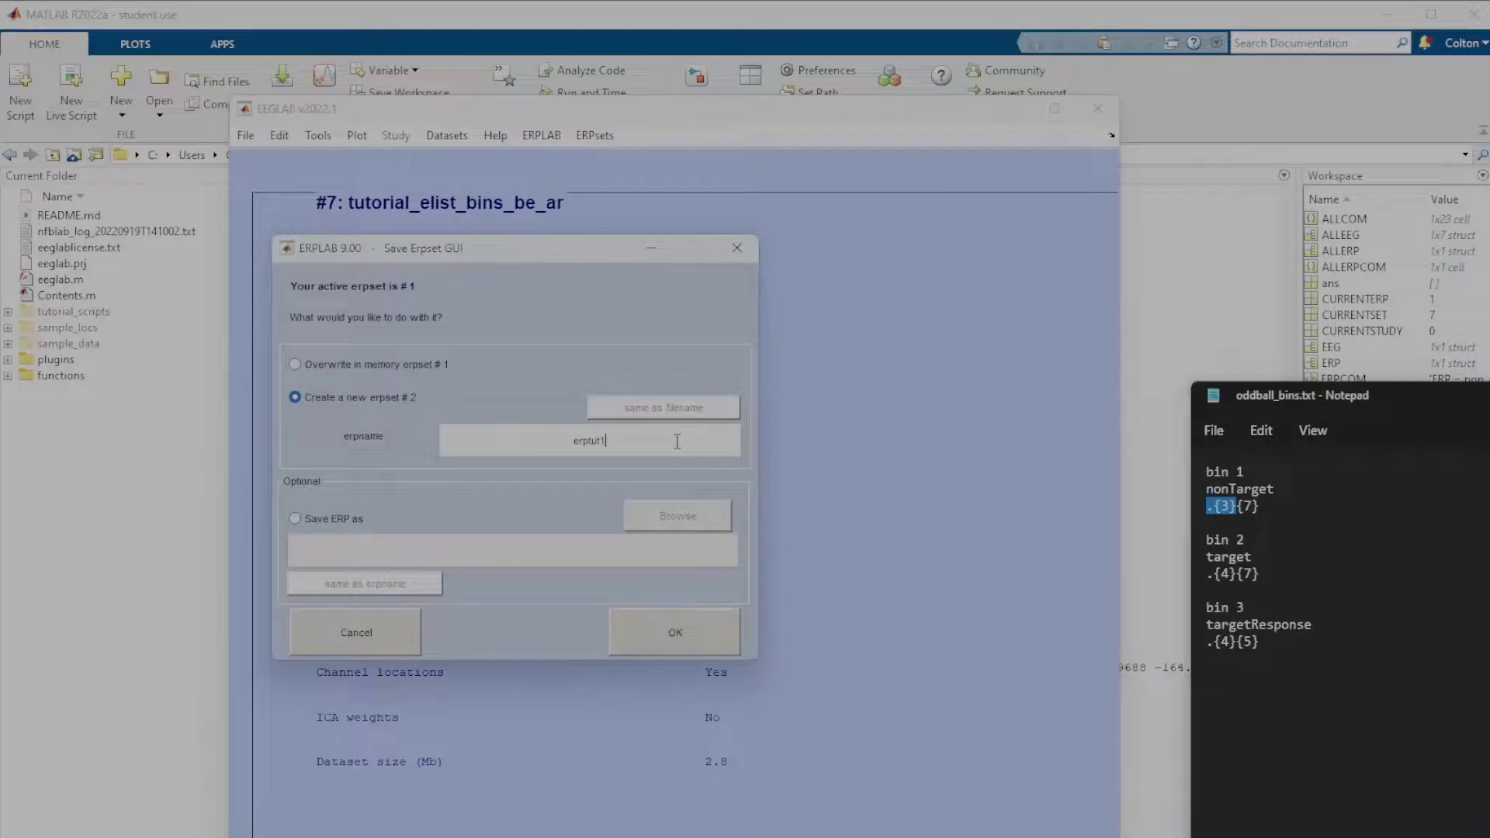
click(677, 442)
text(_f)
click(672, 632)
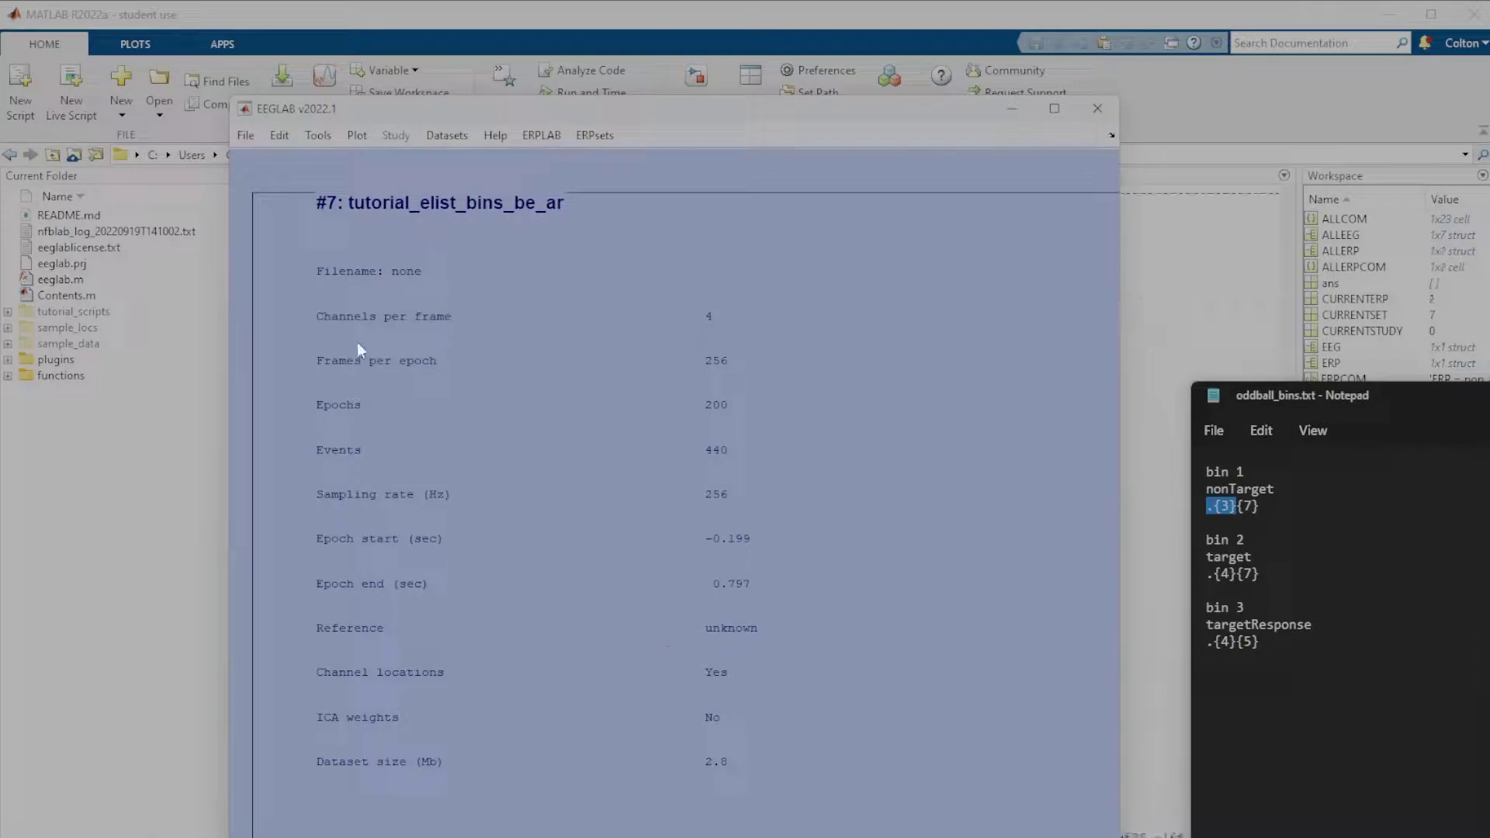
Plot the ERP waveforms of erptut1_f for all bins and all channels, with pre-stimulus baseline correction.
click(539, 136)
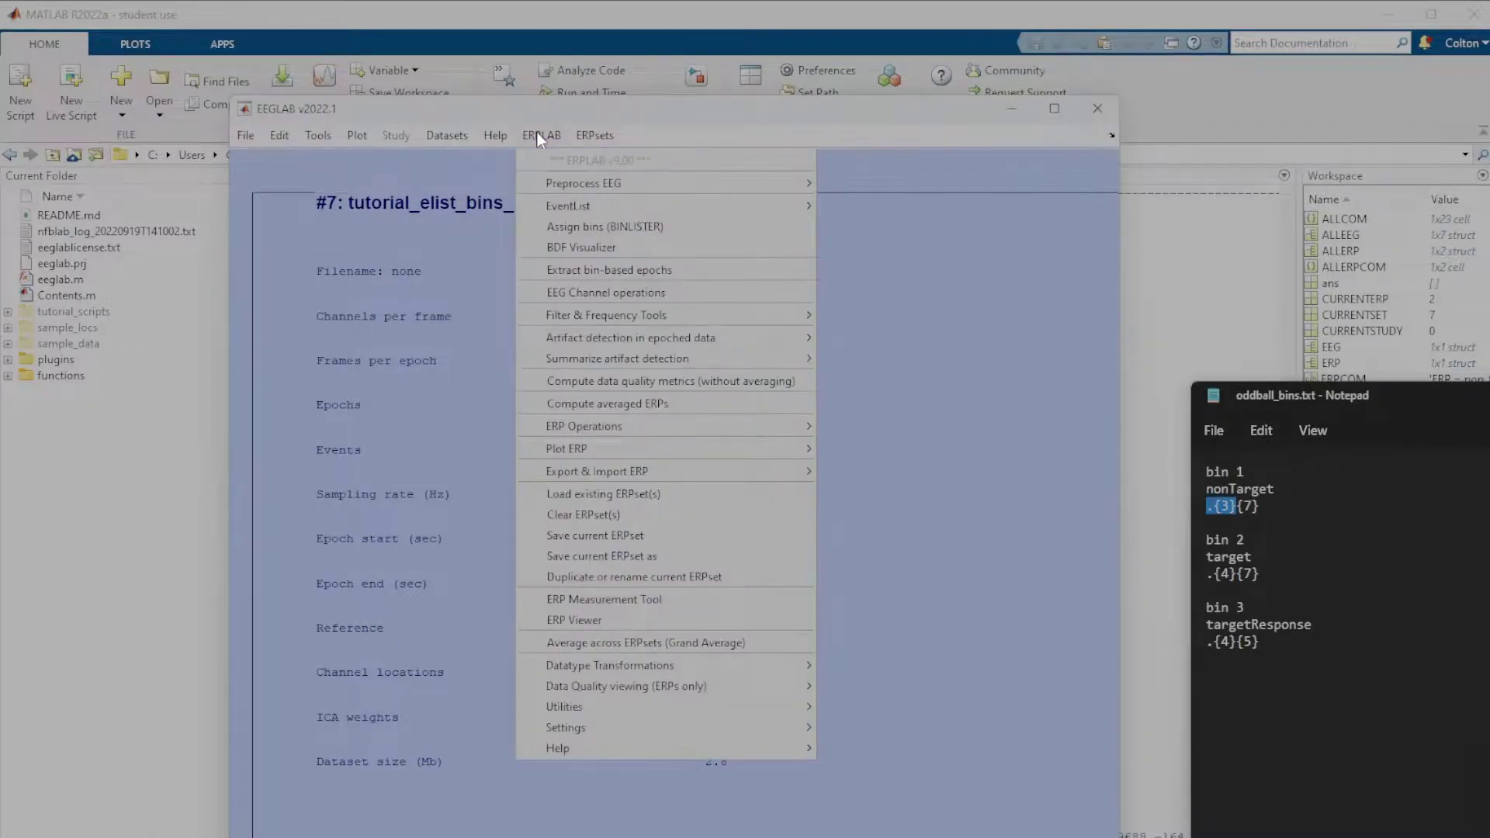
mouse_move(781, 448)
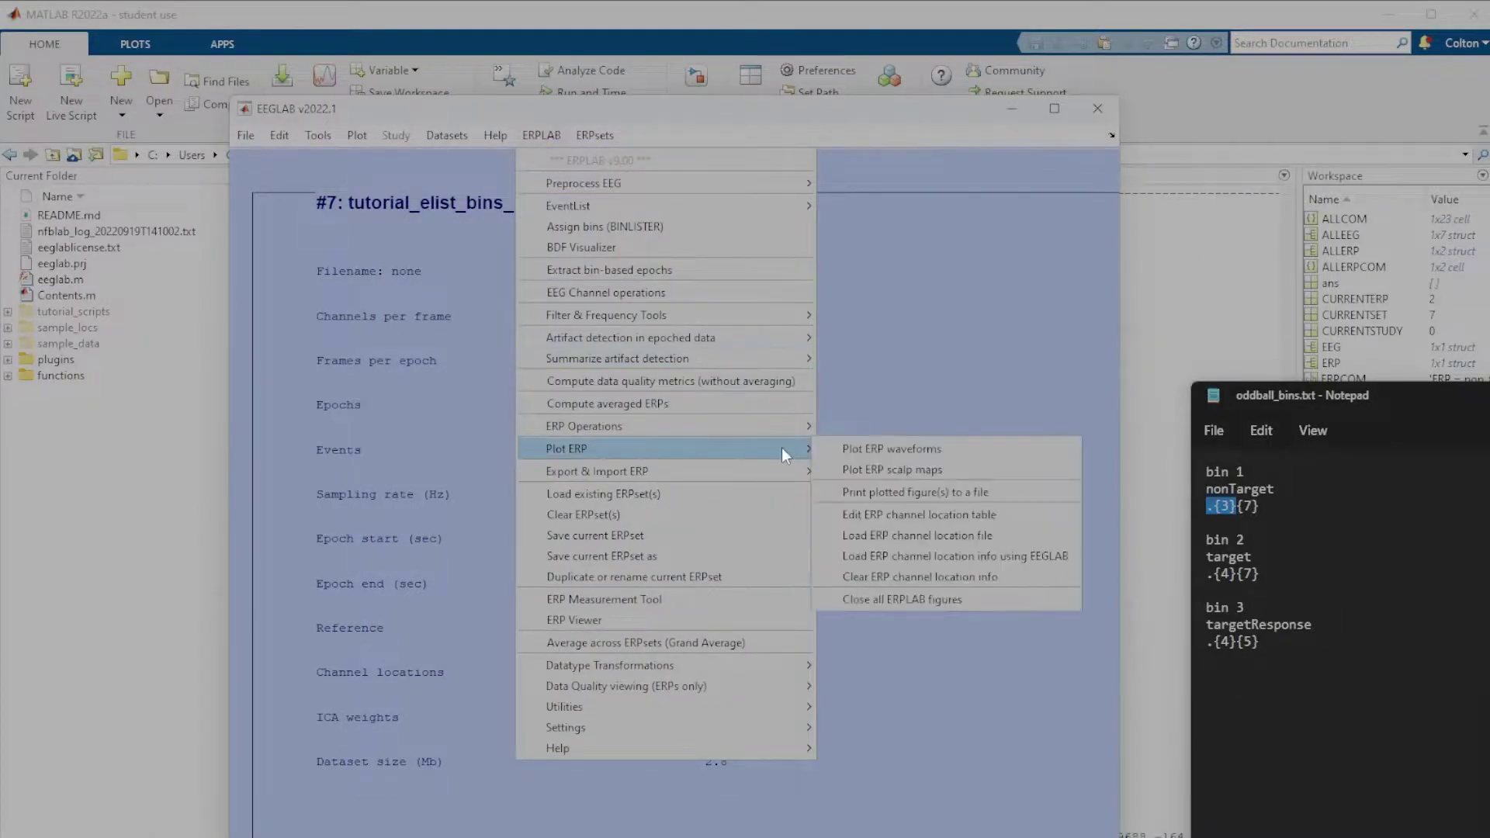
click(887, 449)
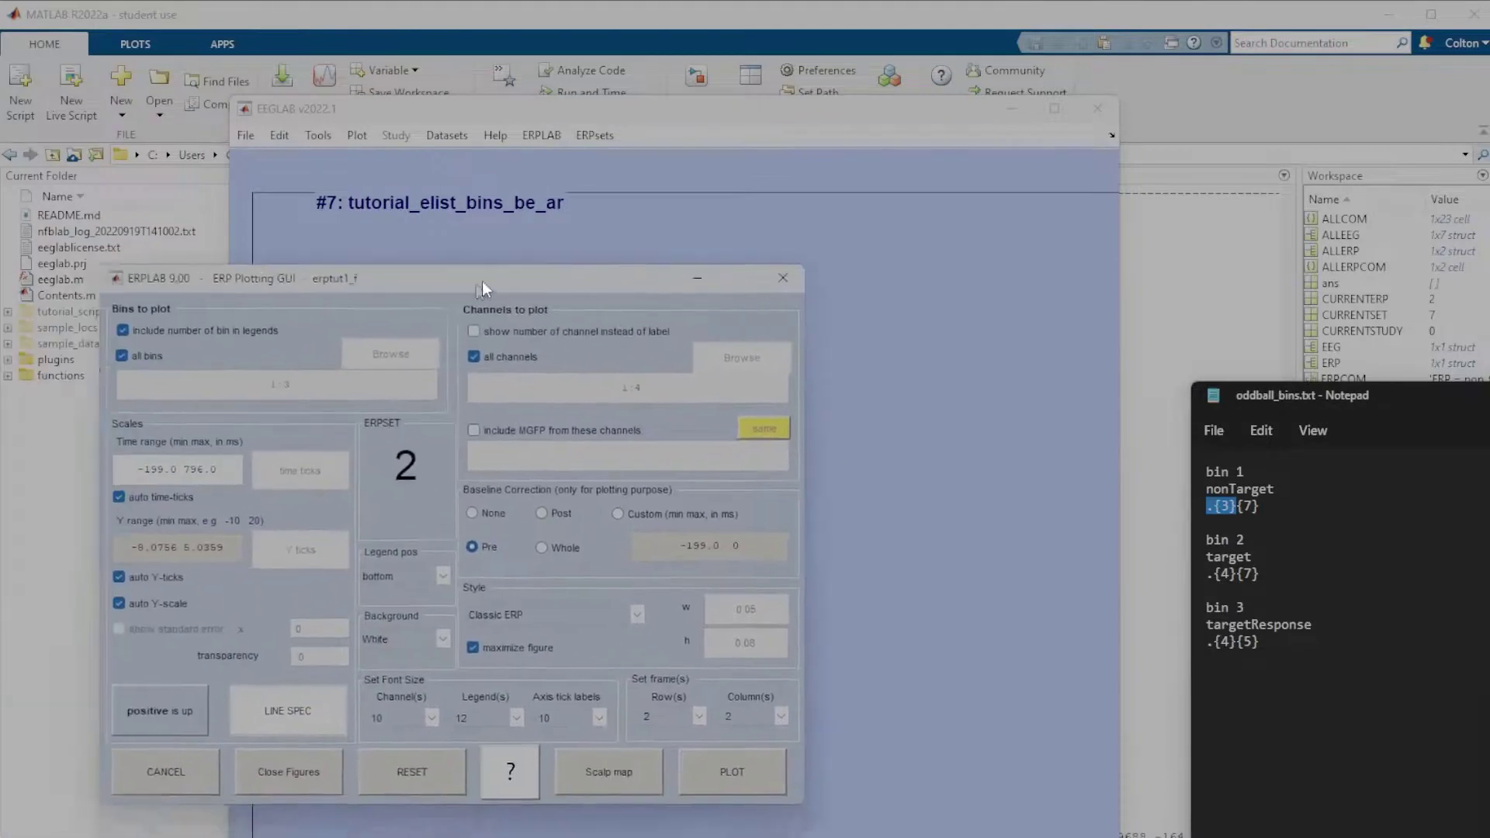
drag(481, 281, 692, 229)
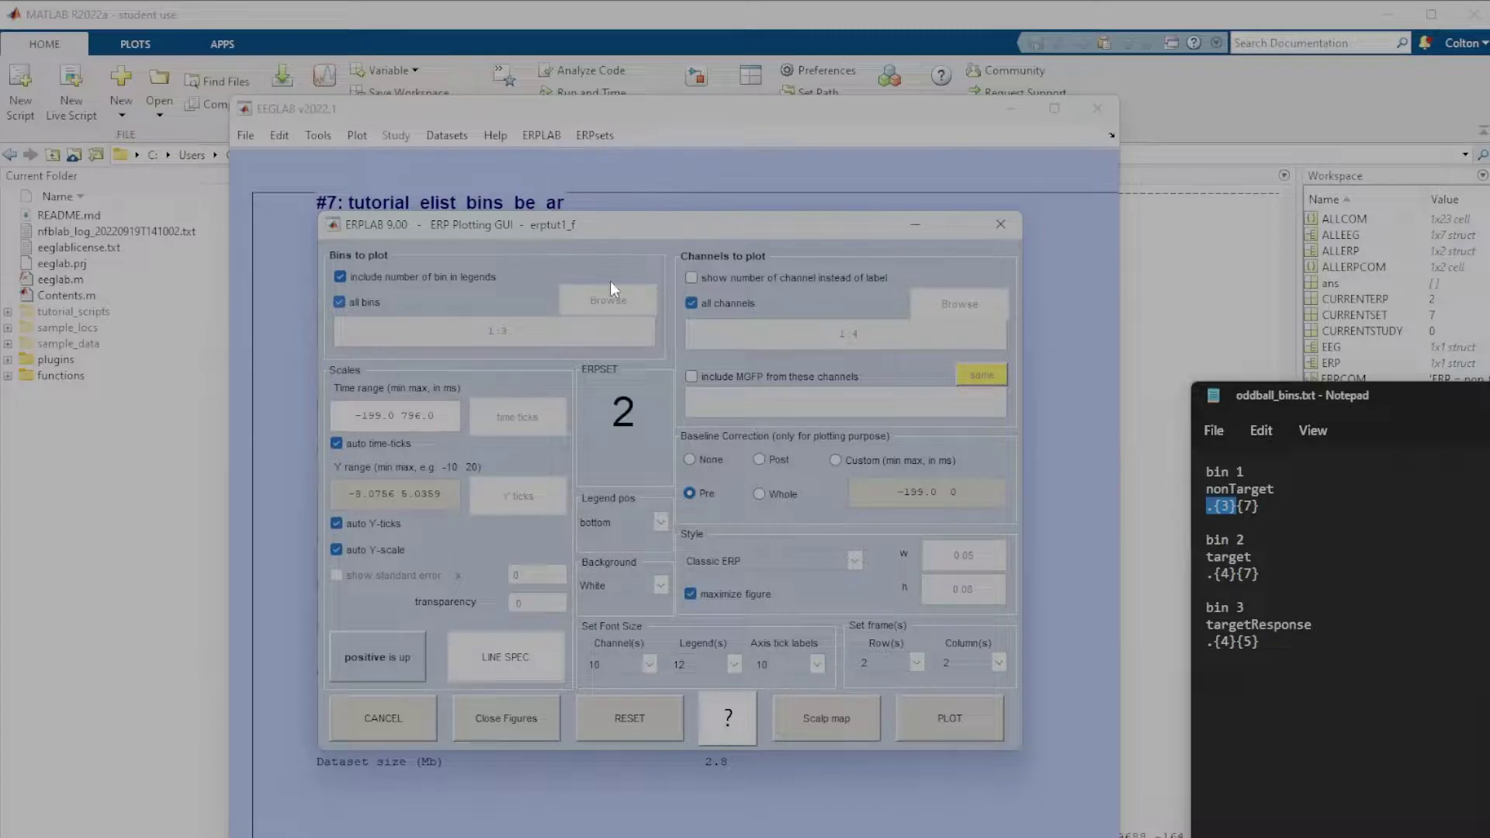
click(959, 728)
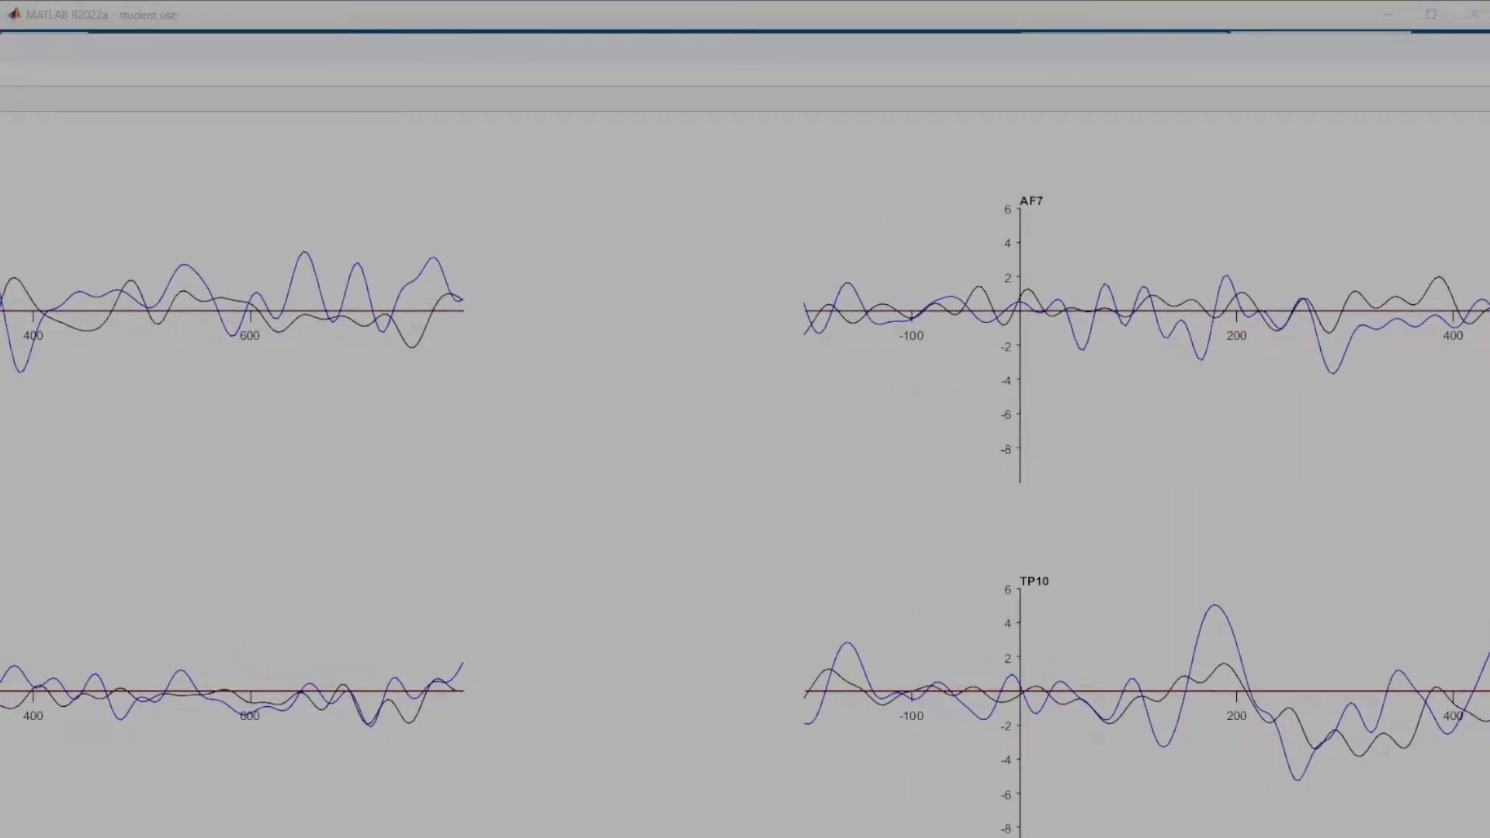
Examine the nonTarget, target and targetResponse waveforms at TP9, AF7, AF8 and TP10, and close the figure.
drag(538, 15, 337, 130)
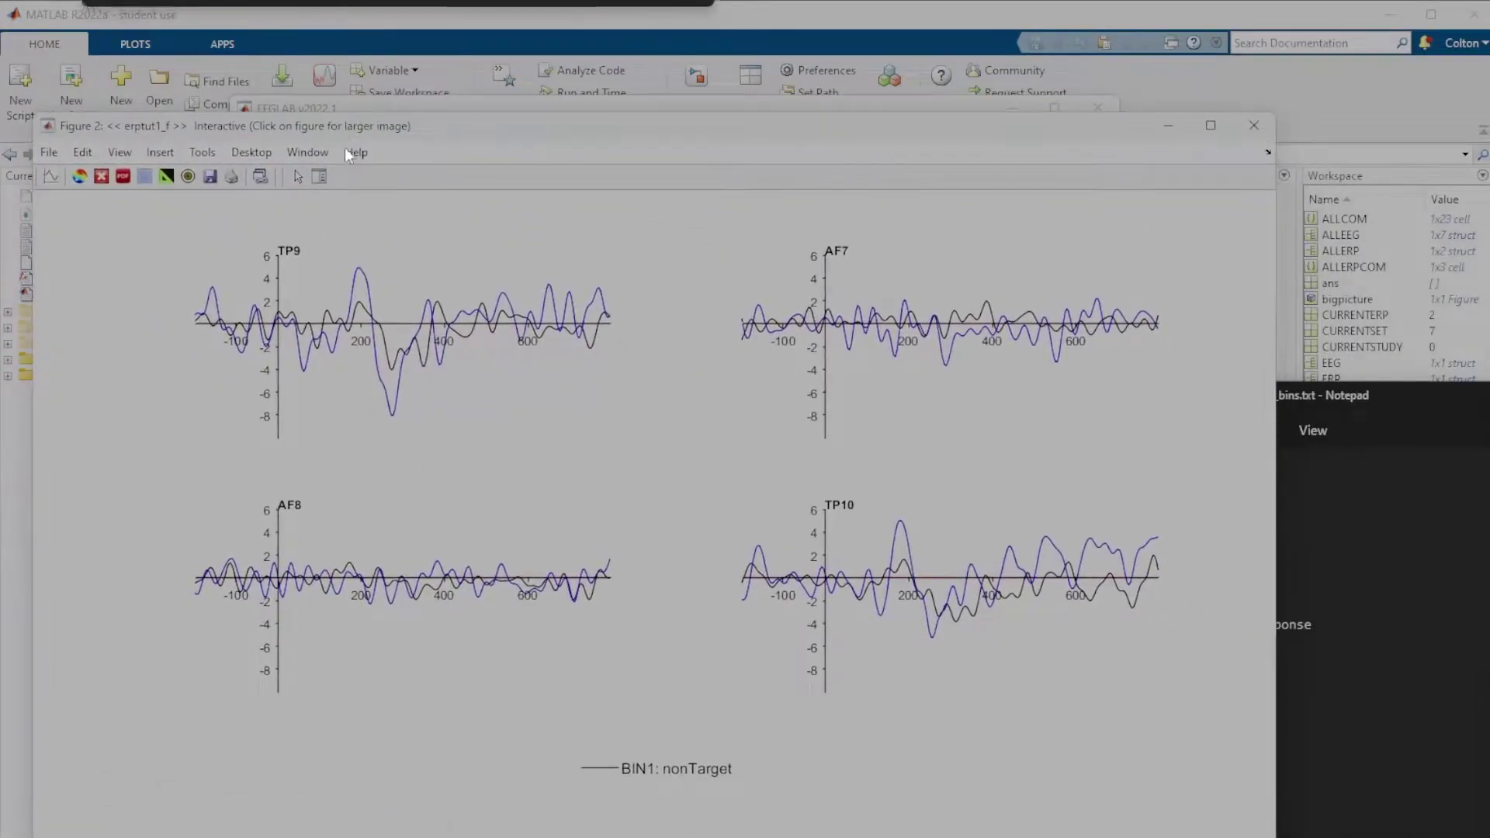
drag(551, 128, 700, 49)
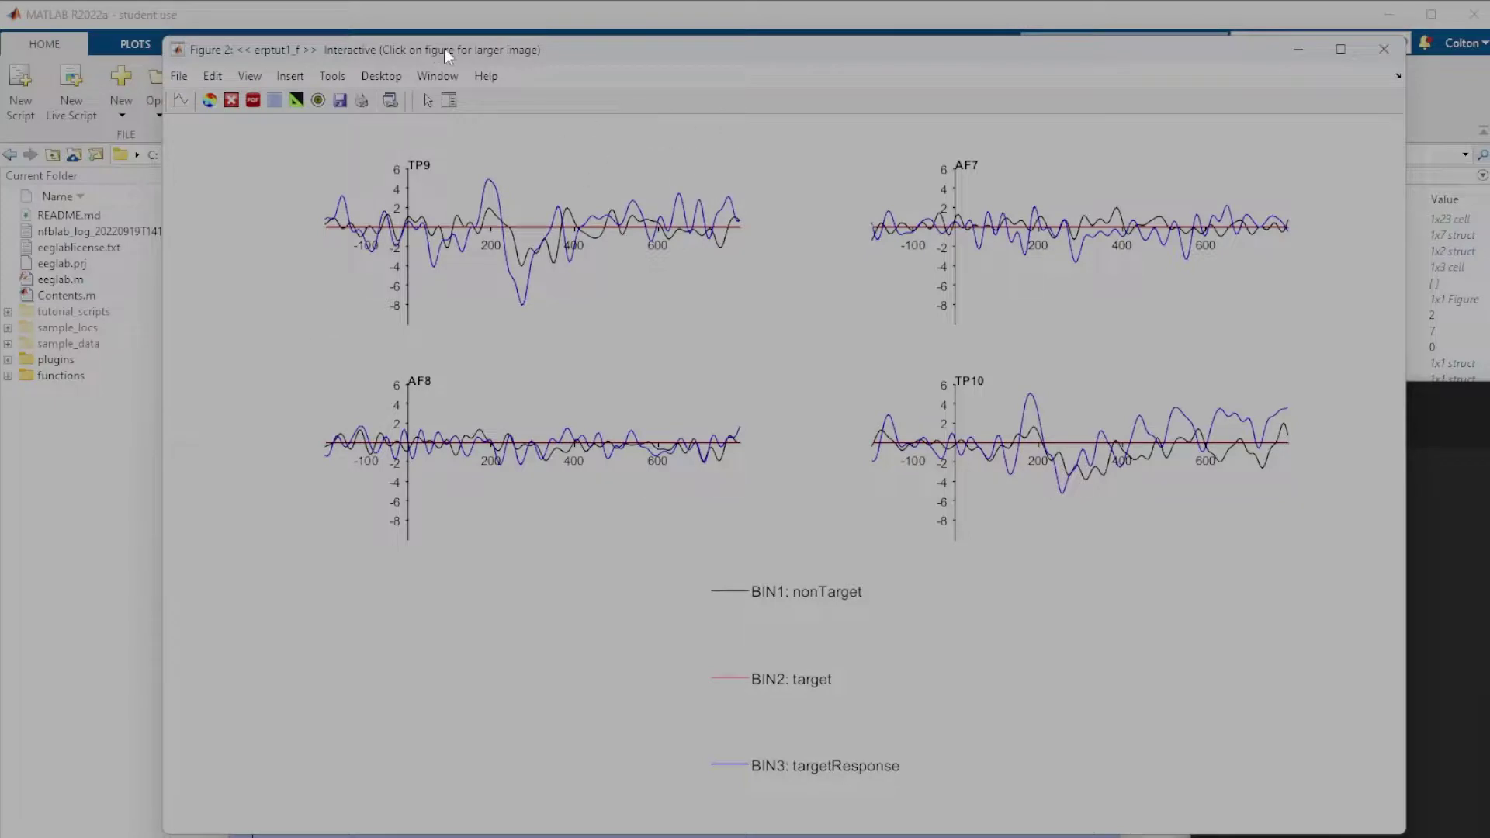
drag(444, 48, 430, 129)
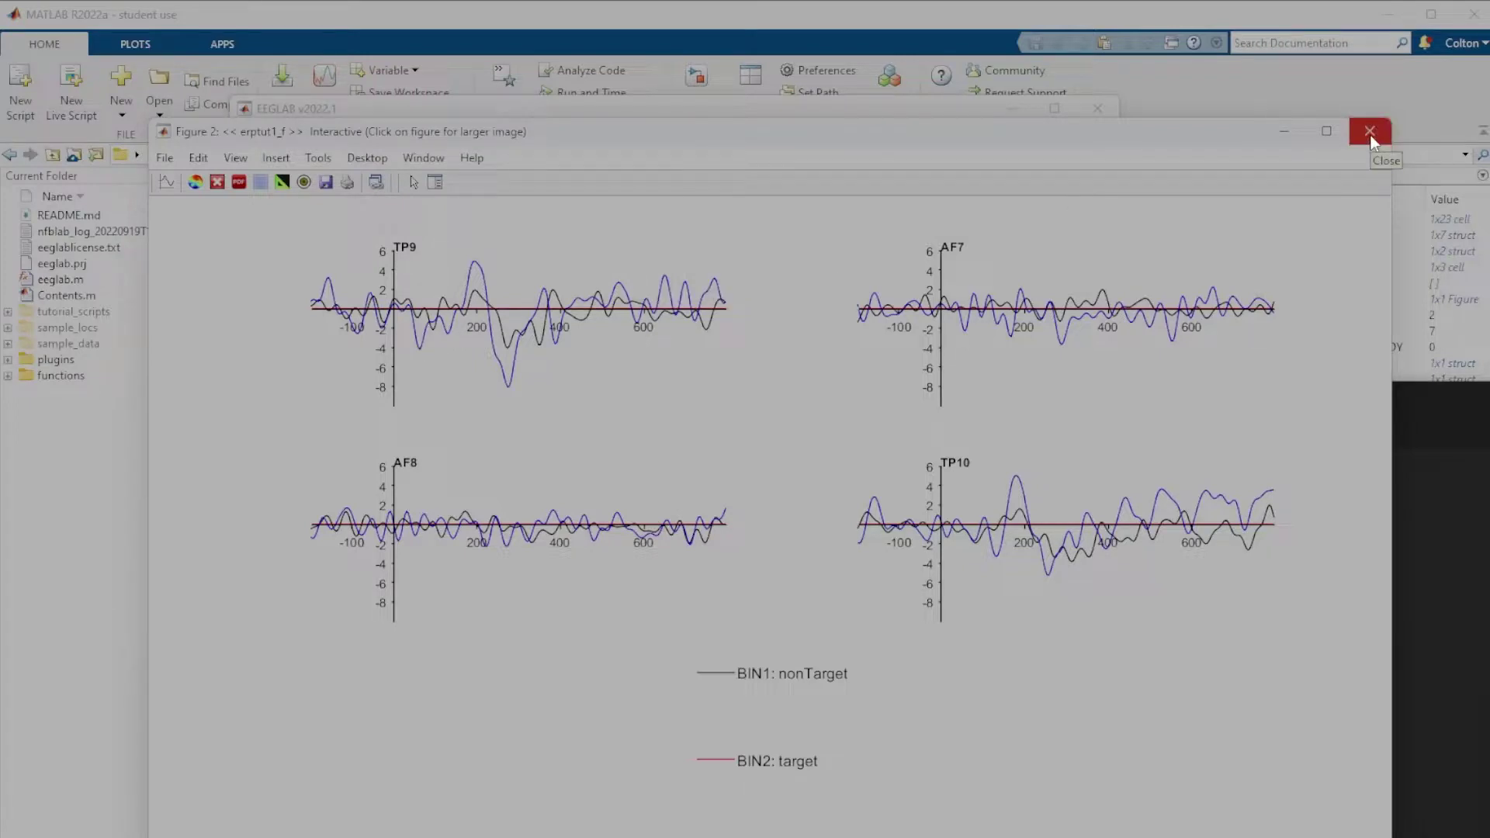
click(1370, 136)
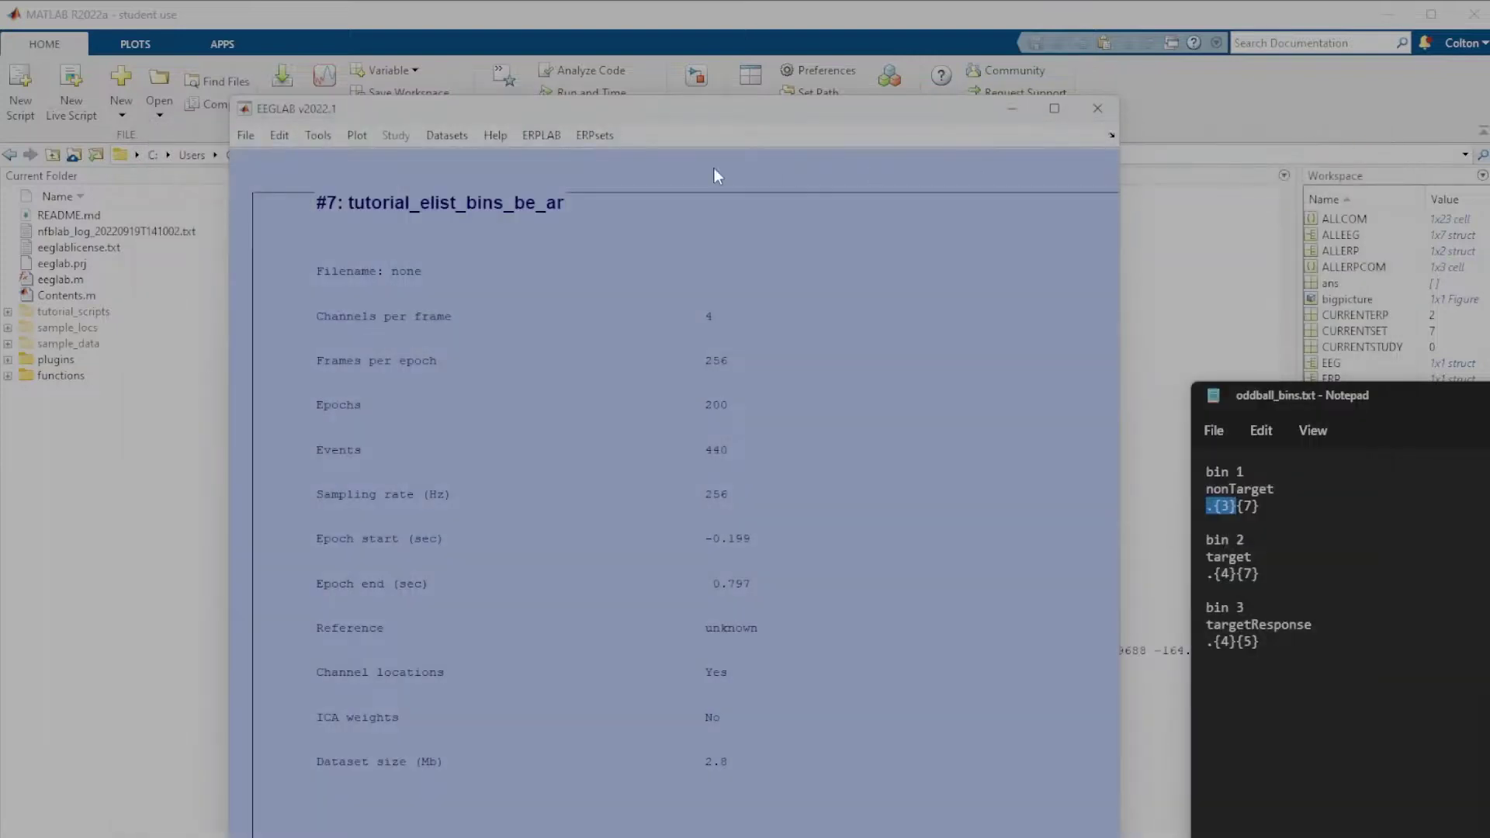
Plot the ERP waveforms of erptut1_f for only the nonTarget and targetResponse bins at all channels, with negative up.
click(526, 135)
mouse_move(794, 445)
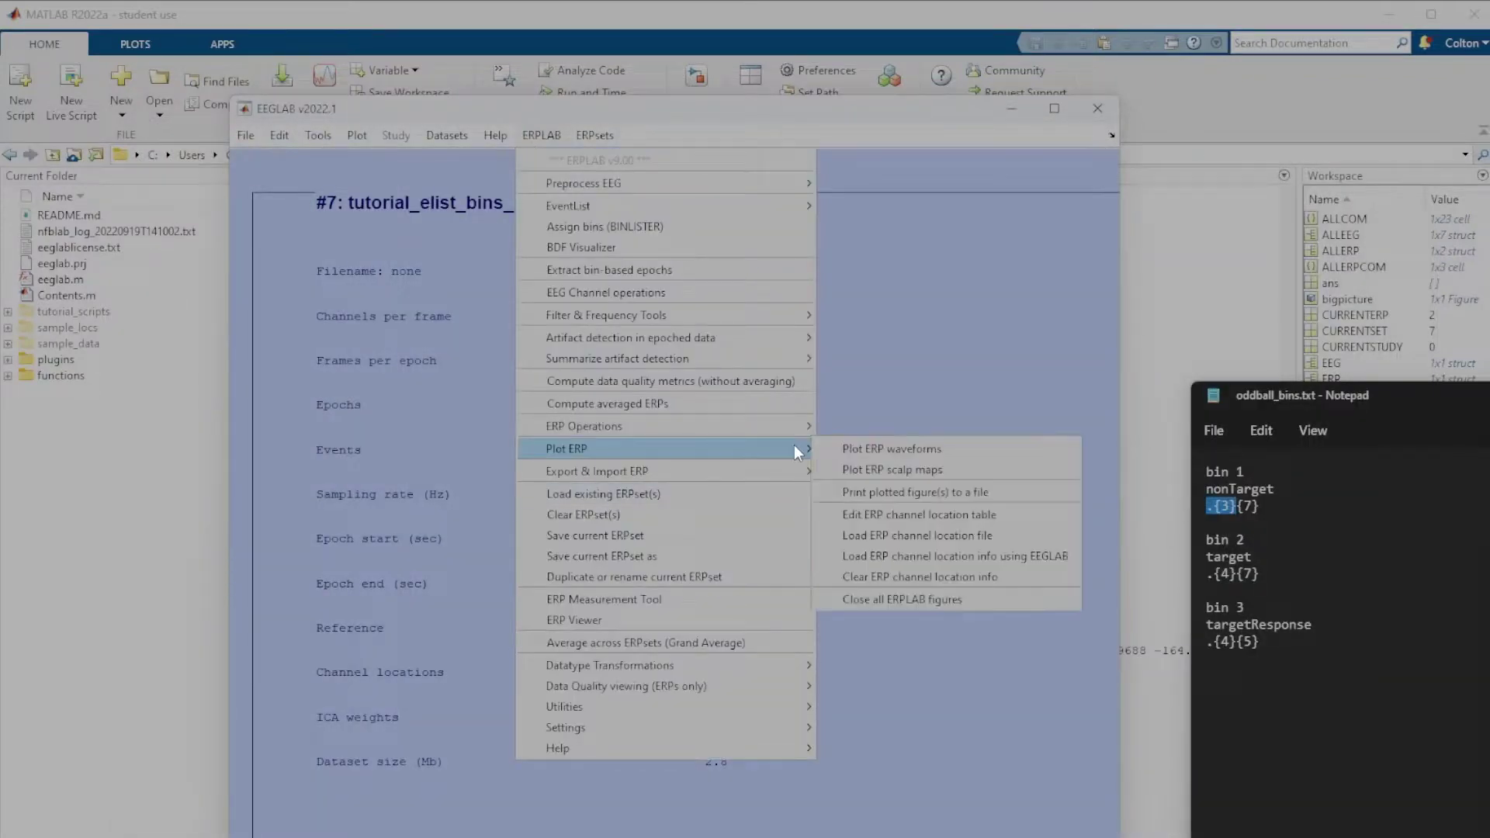
click(958, 456)
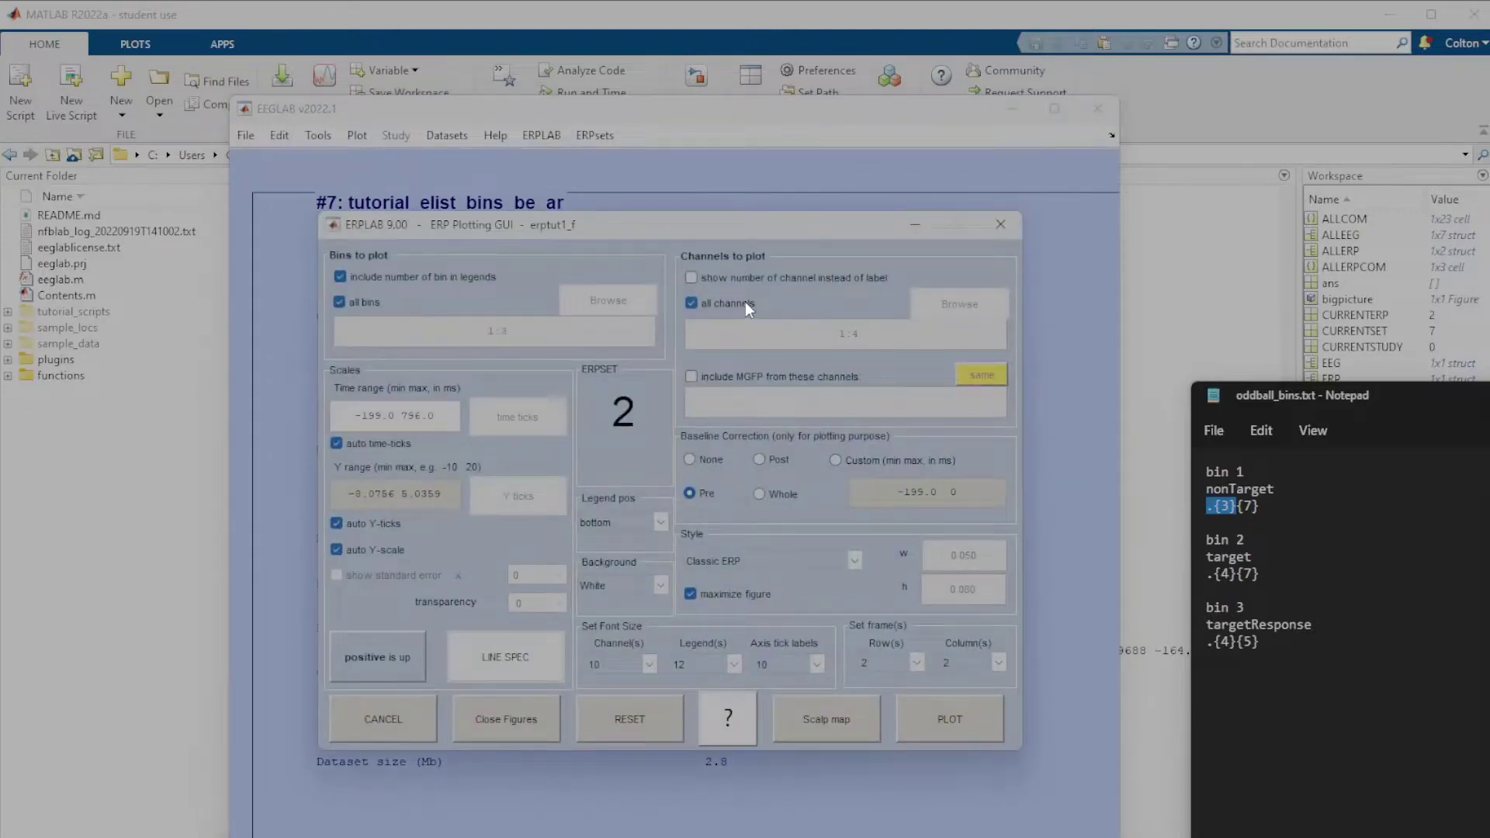
click(641, 299)
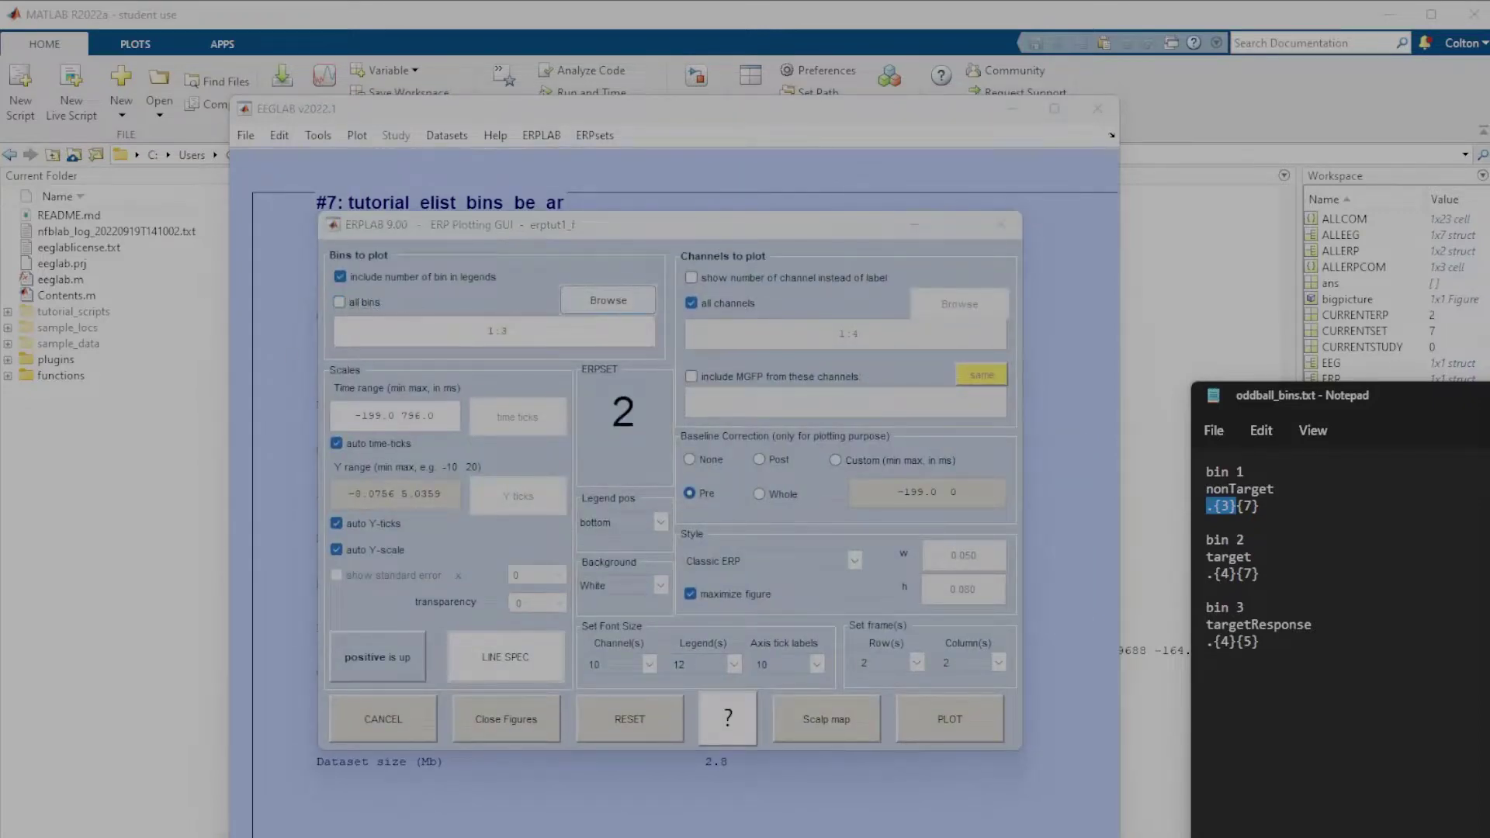
click(618, 378)
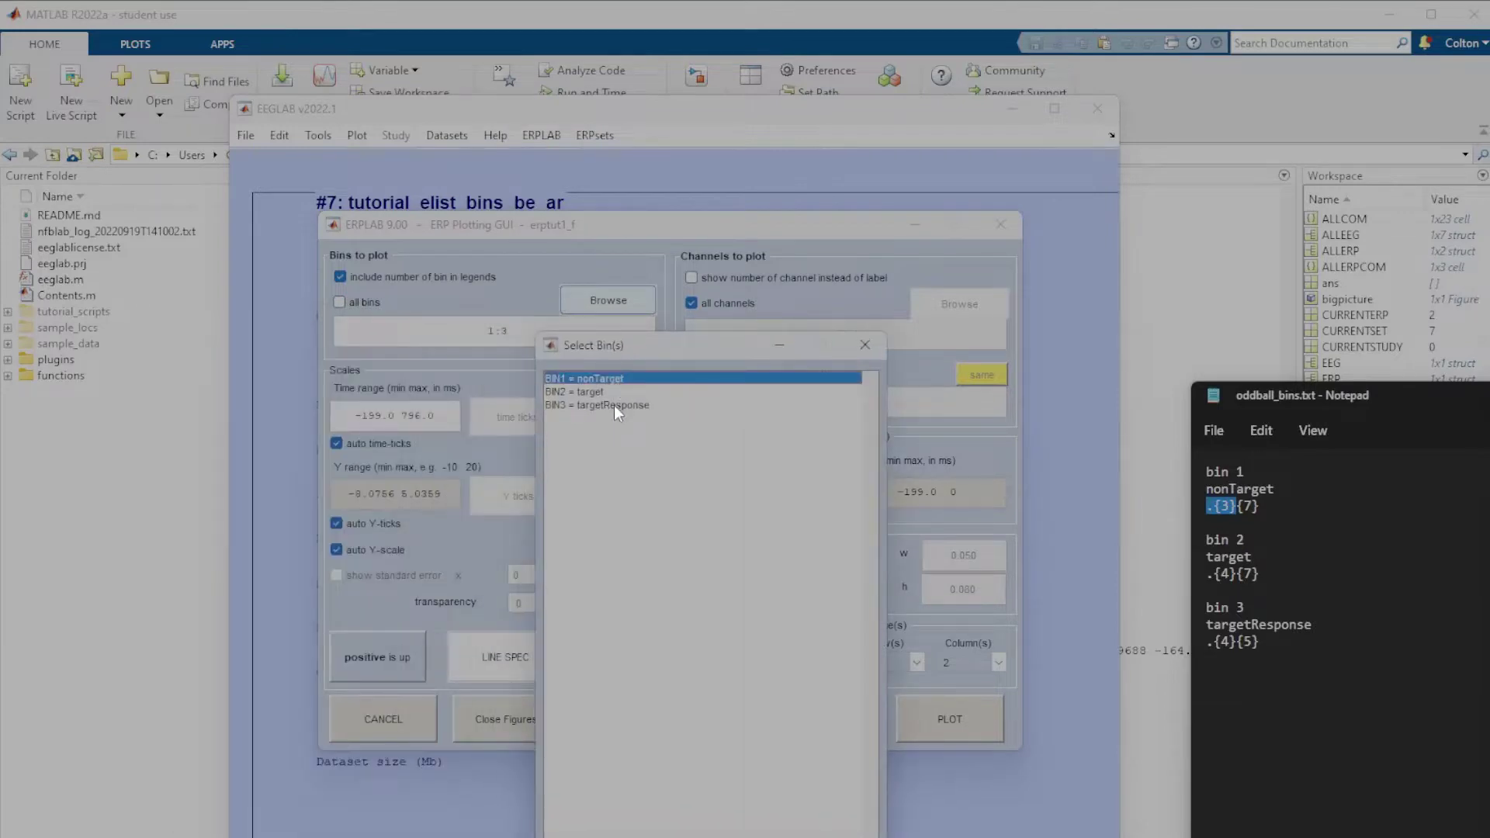
ctrl+click(613, 405)
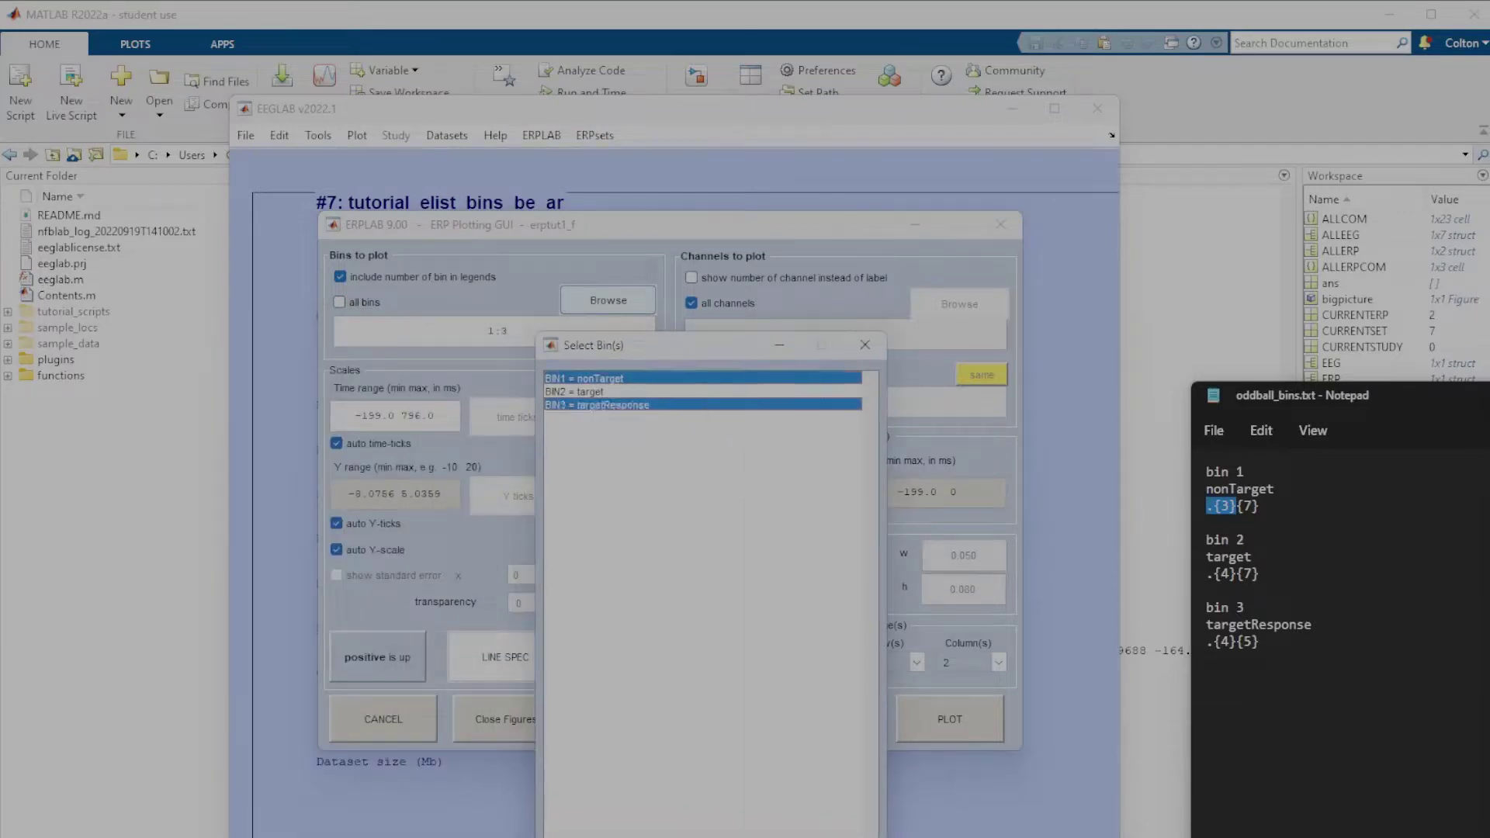
key(Return)
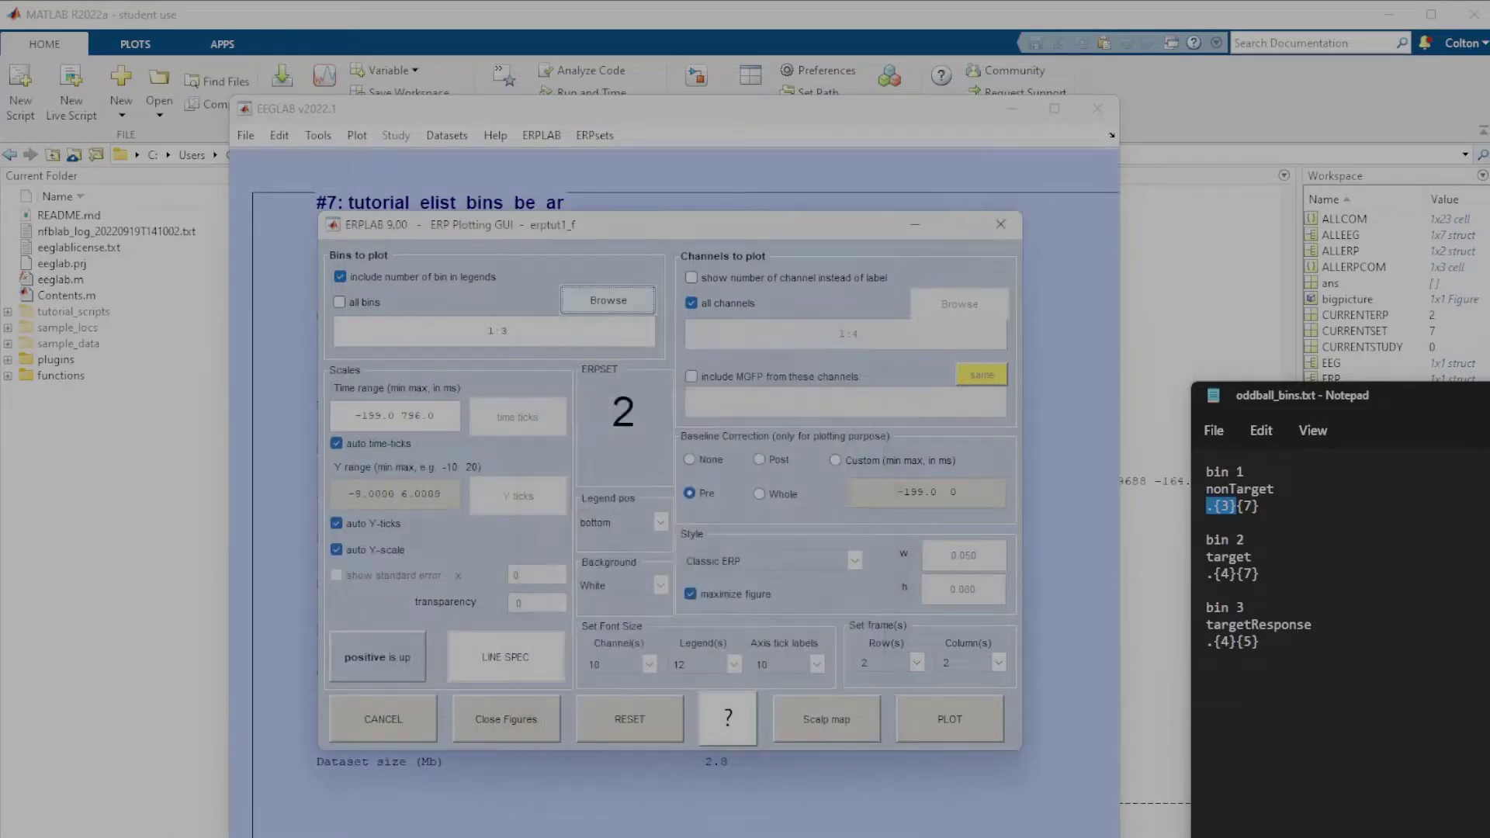
click(397, 659)
click(938, 723)
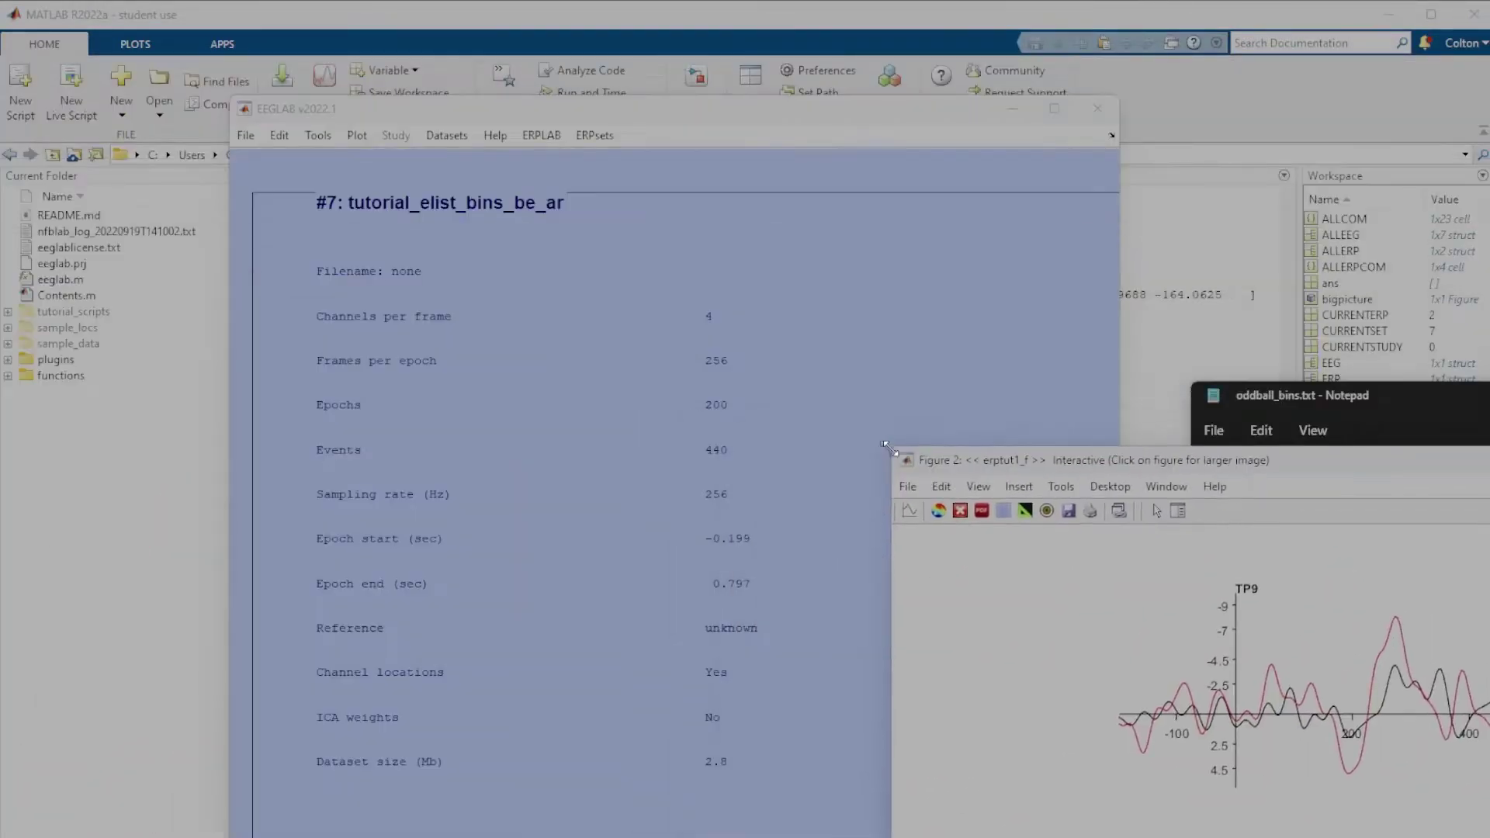
Enlarge and reposition the waveform figure to compare nonTarget and targetResponse at TP9, AF7, AF8 and TP10.
drag(885, 446, 51, 129)
drag(351, 132, 525, 59)
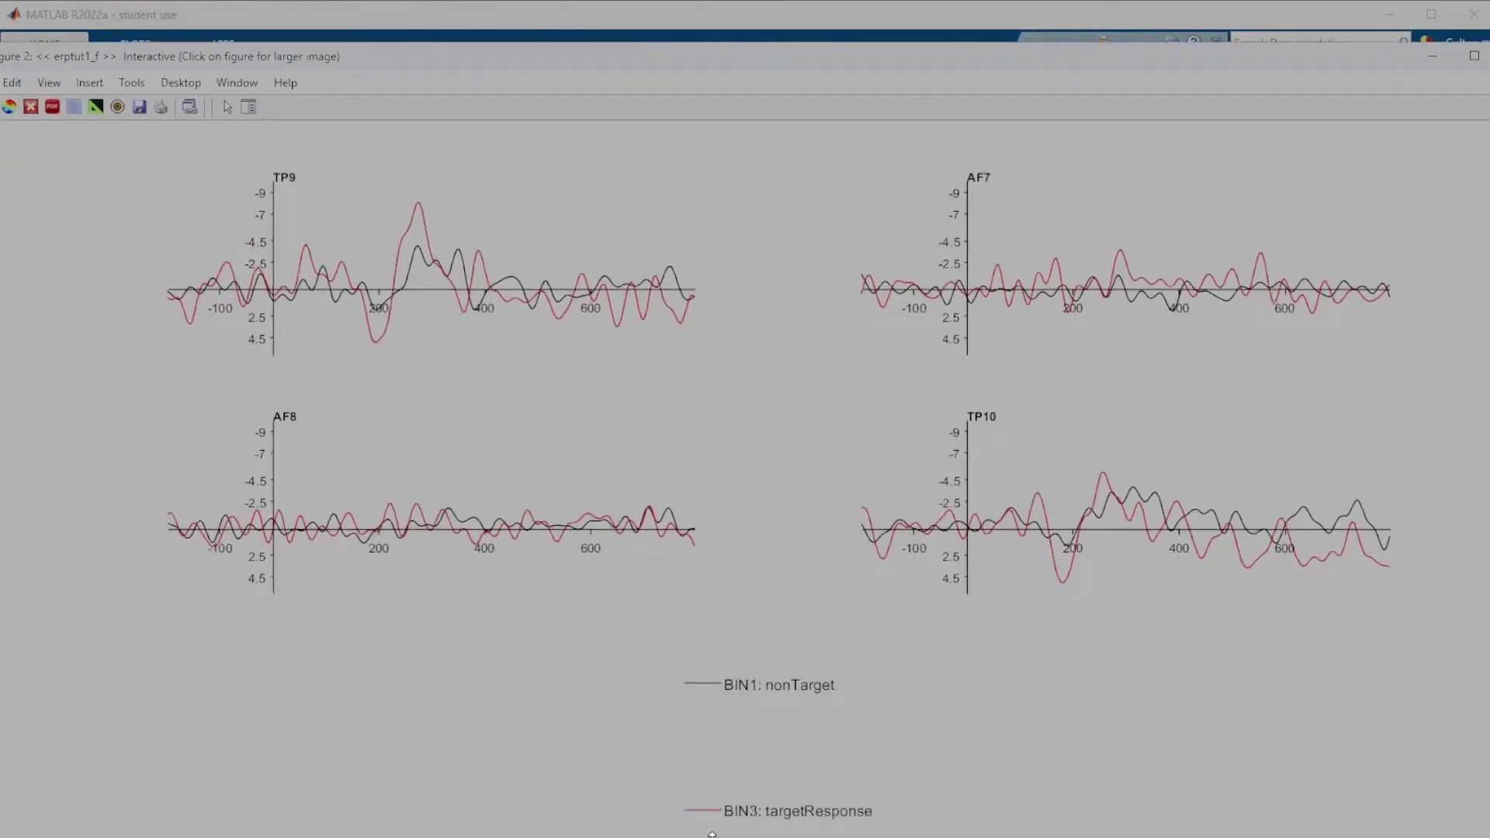
drag(711, 835, 712, 823)
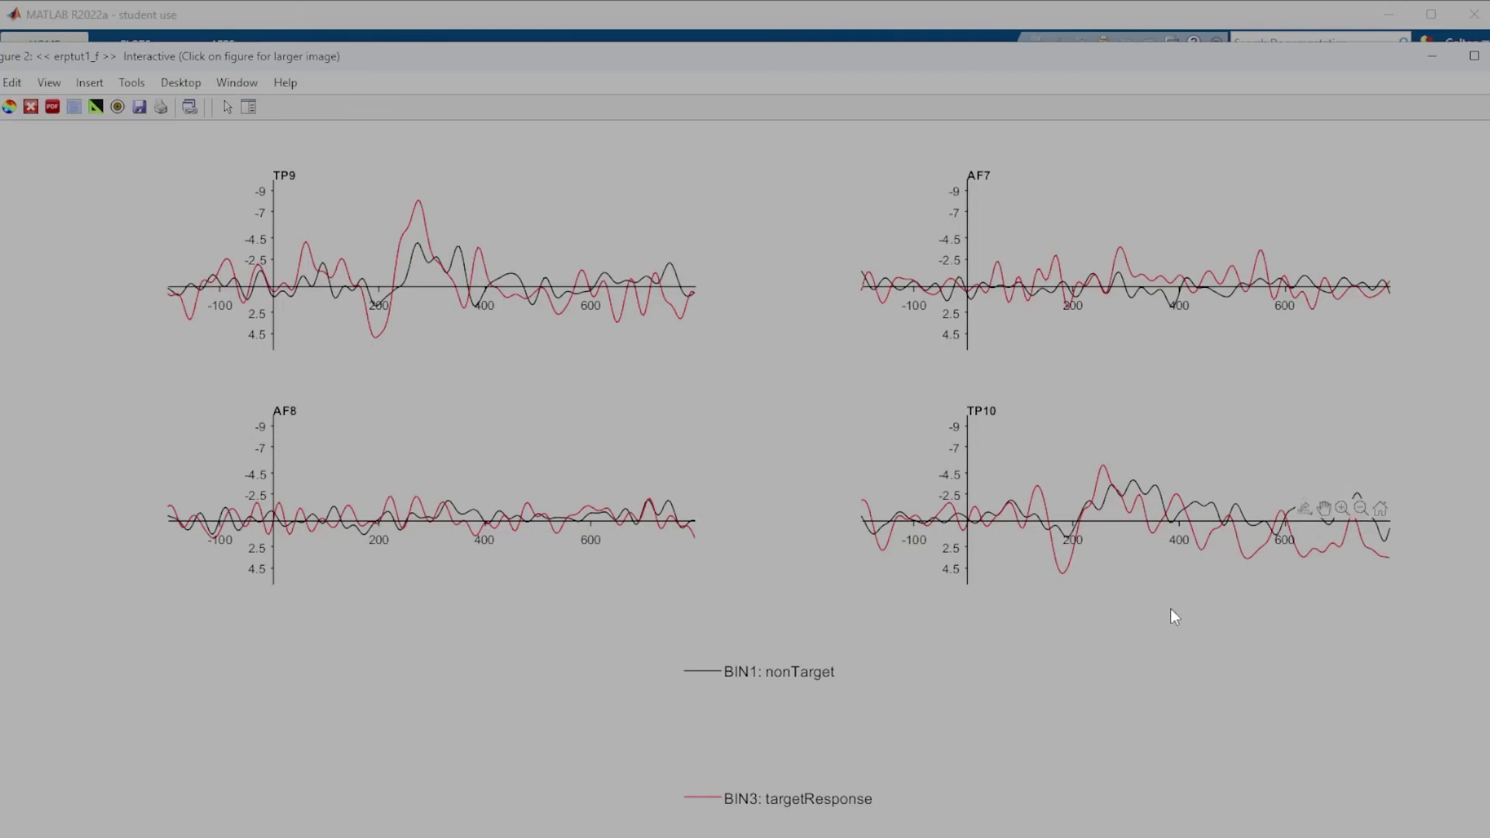
mouse_move(779, 58)
mouse_down()
mouse_move(890, 133)
mouse_move(928, 188)
mouse_move(793, 91)
mouse_move(808, 56)
mouse_up()
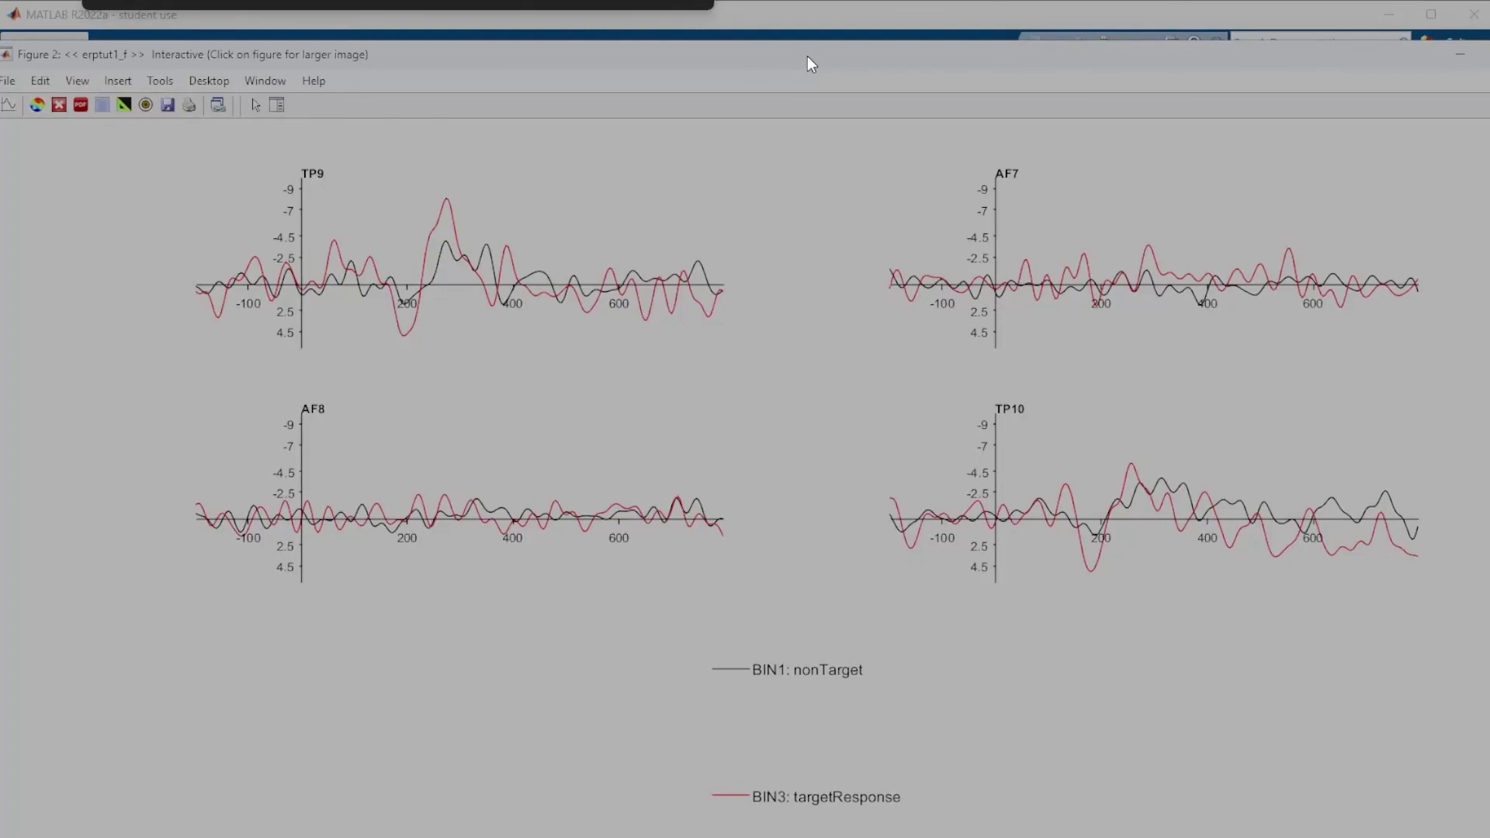
drag(808, 56, 807, 56)
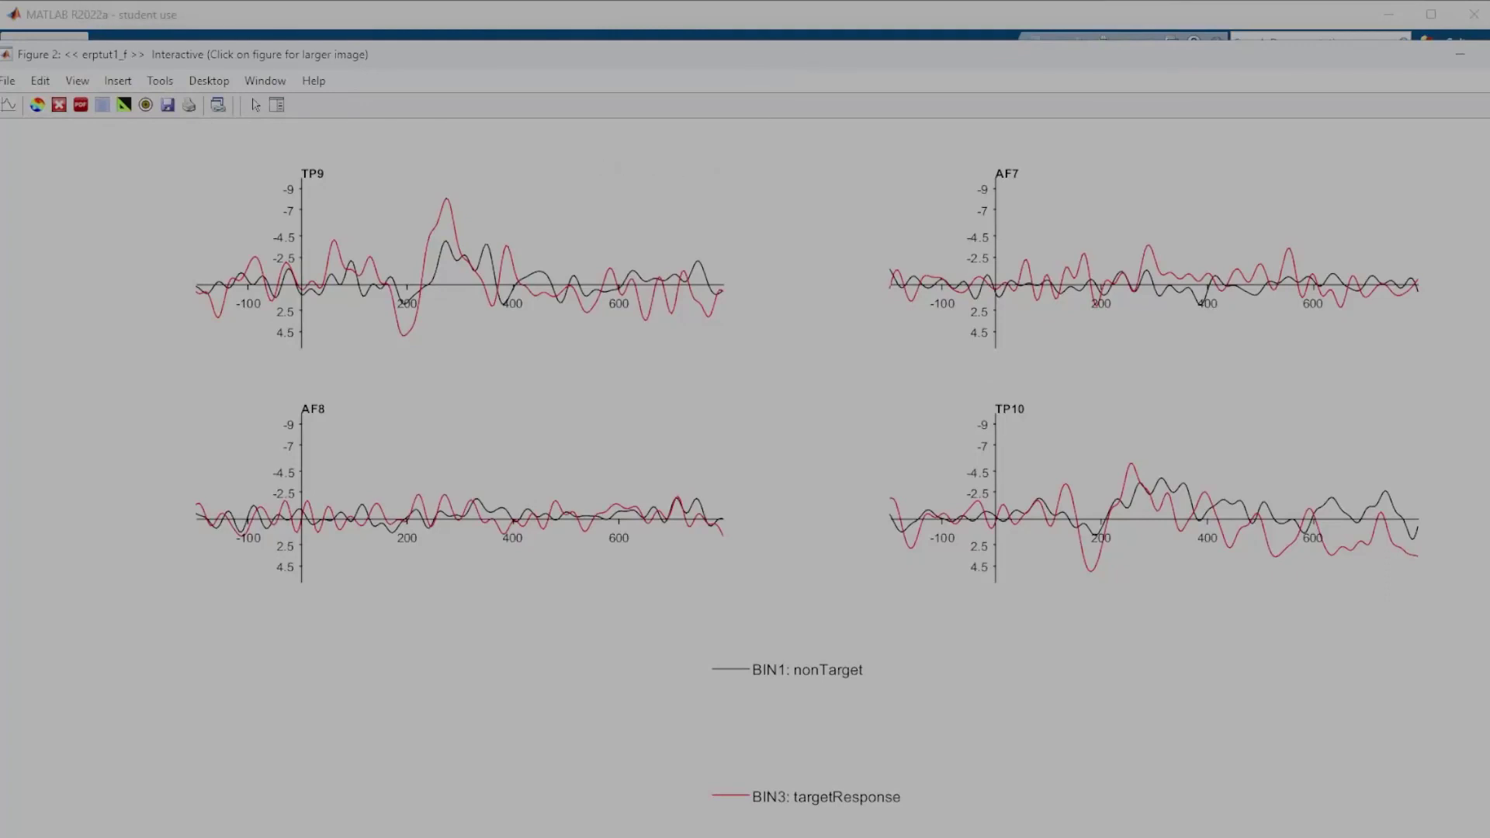